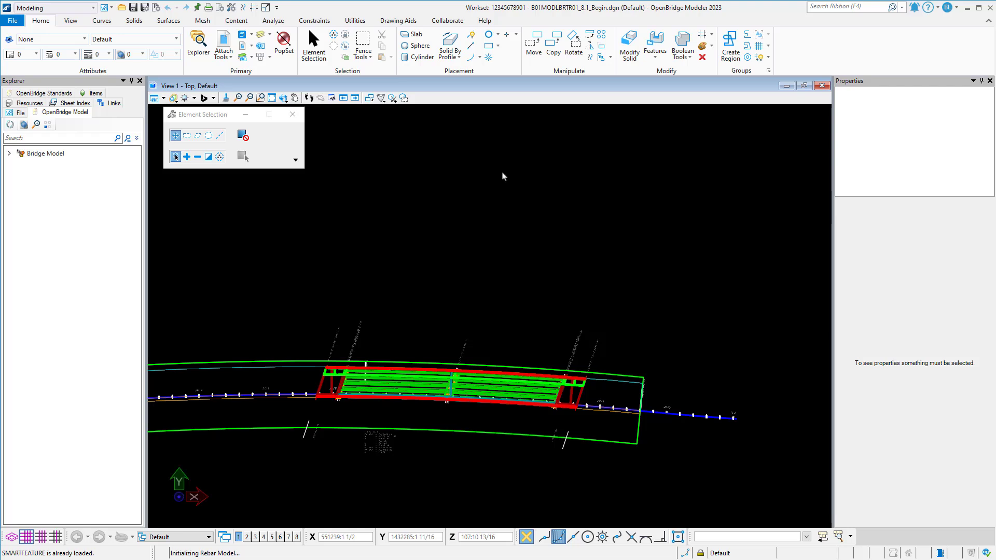
Open View 2 and orient the bridge model to an angled 3D view.
click(247, 537)
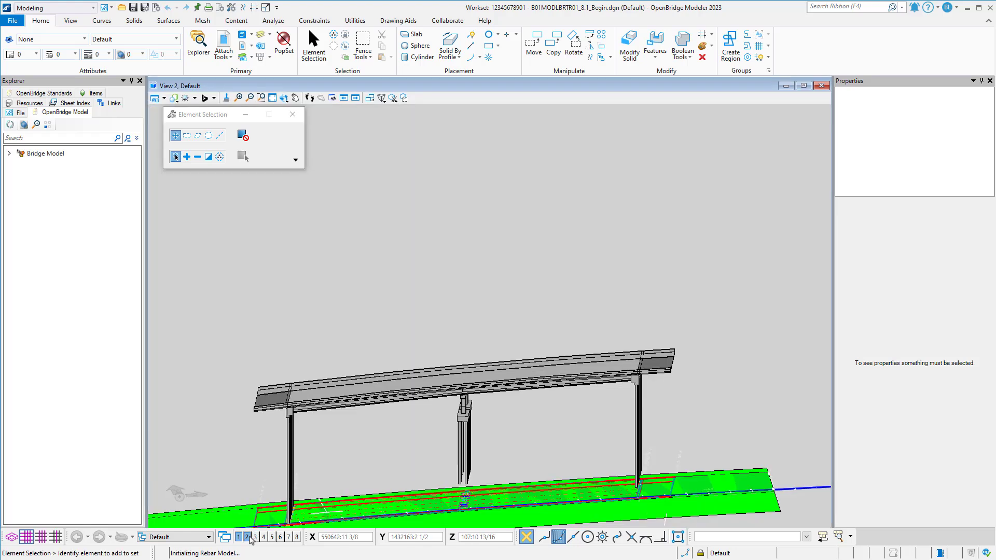
click(294, 98)
middle_drag(573, 314, 572, 314)
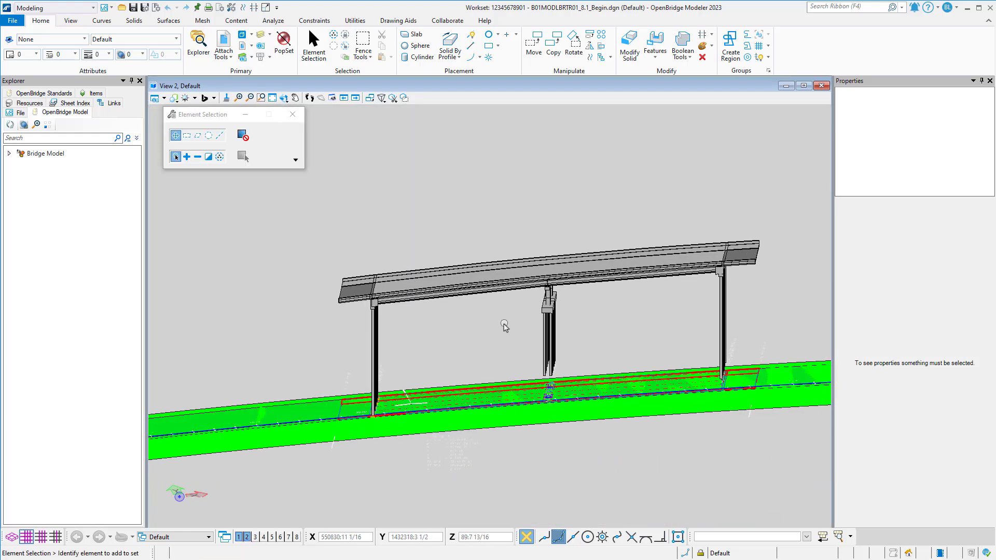
shift+middle_drag(503, 324, 664, 311)
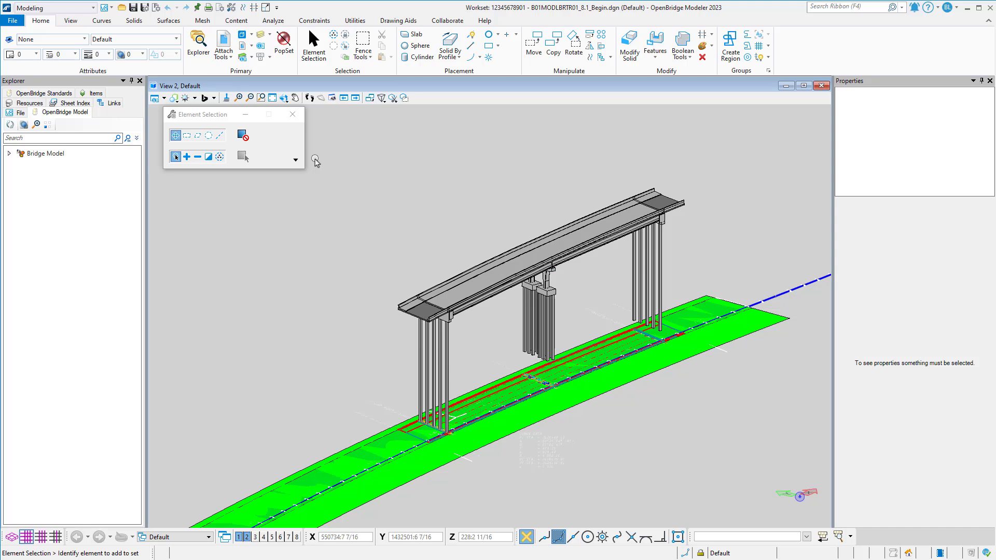
Expand the bridge model tree down to Unit1 and hide its decks and barriers.
click(8, 154)
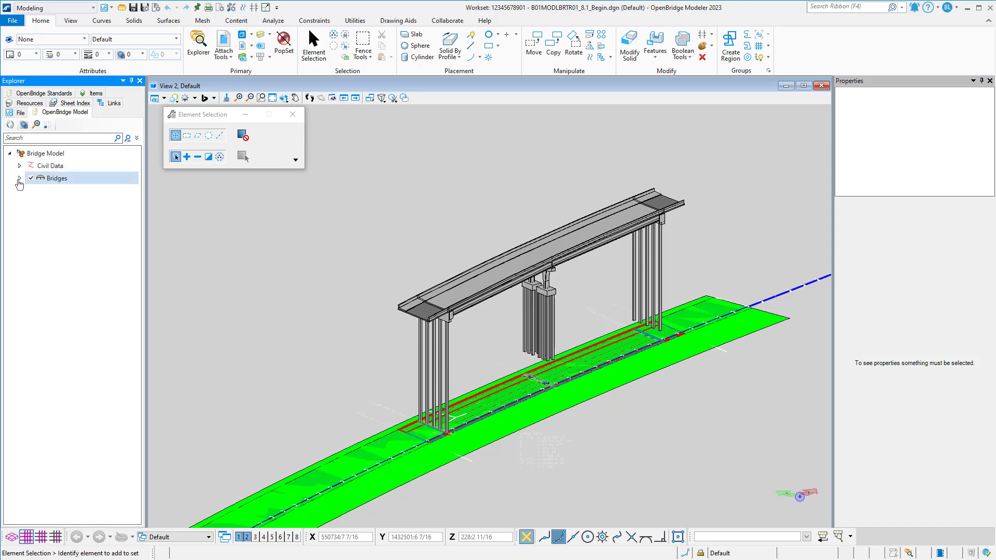
click(19, 179)
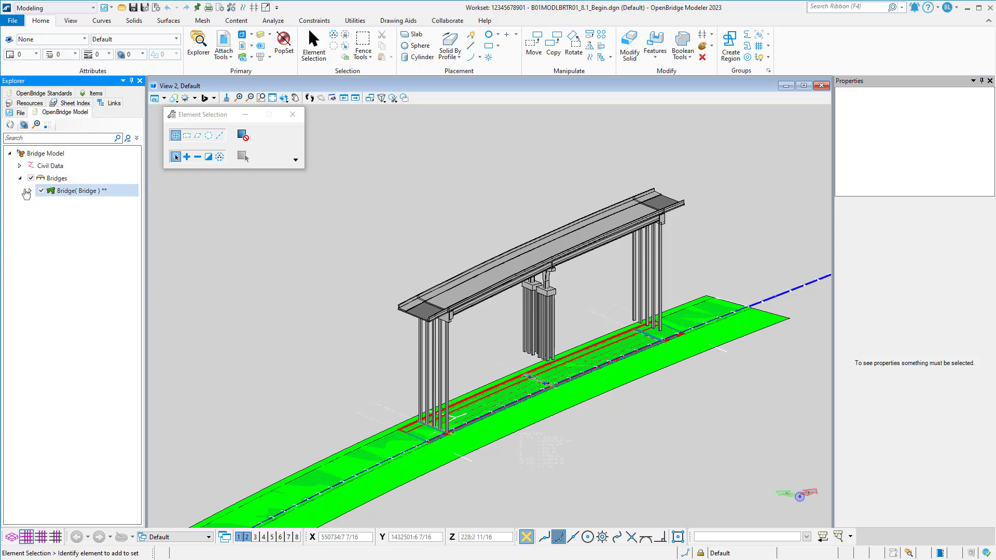
click(29, 191)
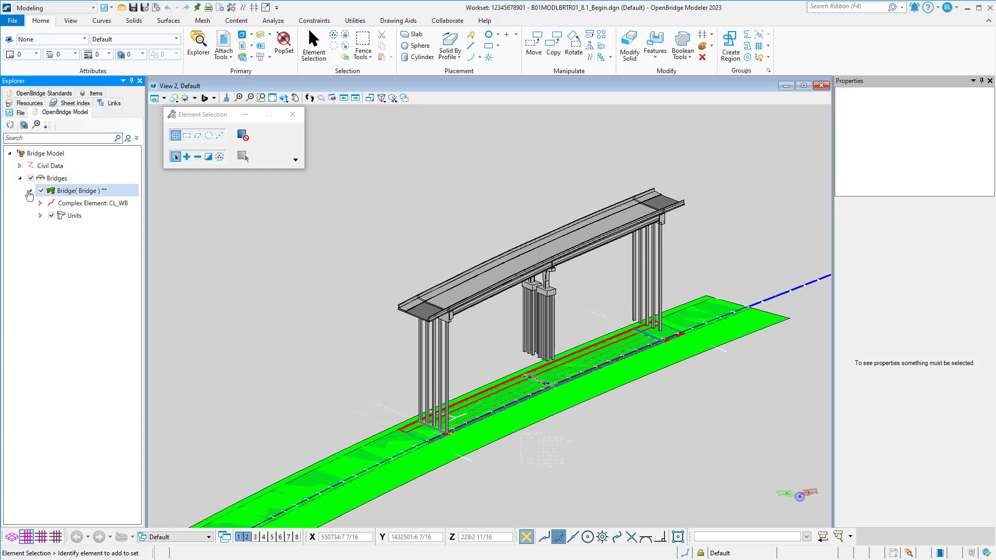
click(40, 216)
click(51, 228)
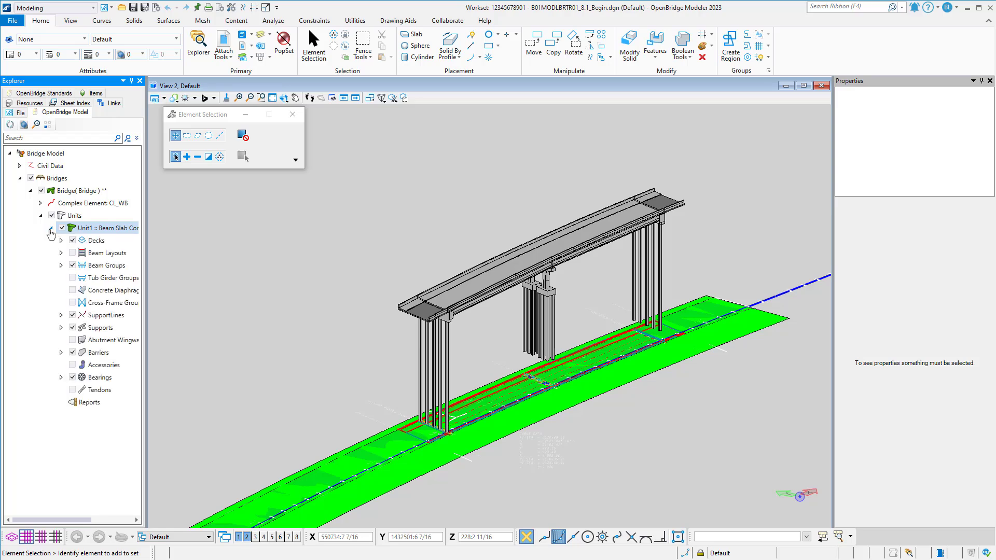
click(72, 240)
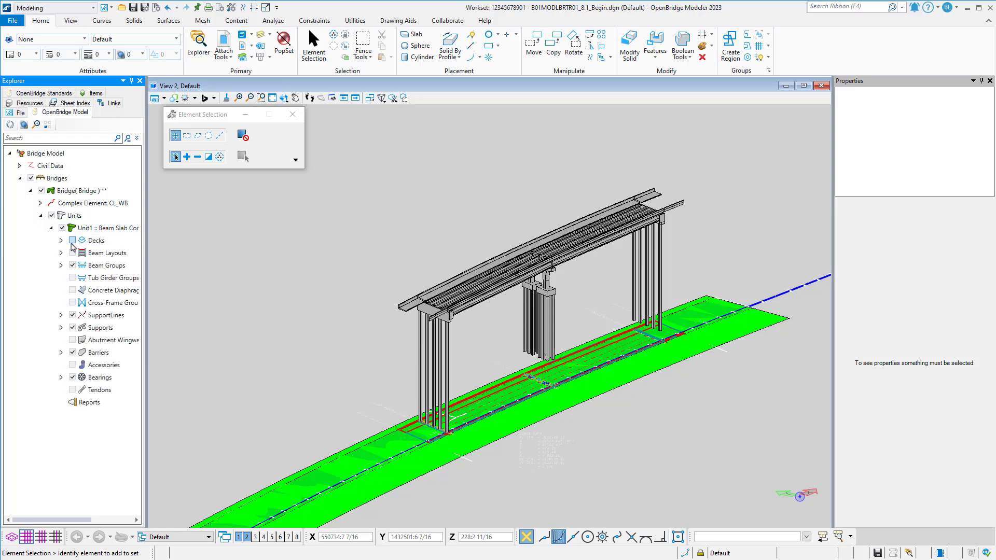
click(73, 352)
Switch View 2 to the top view, focused on the beam ends at the near abutment.
scroll(419, 305, up, 5)
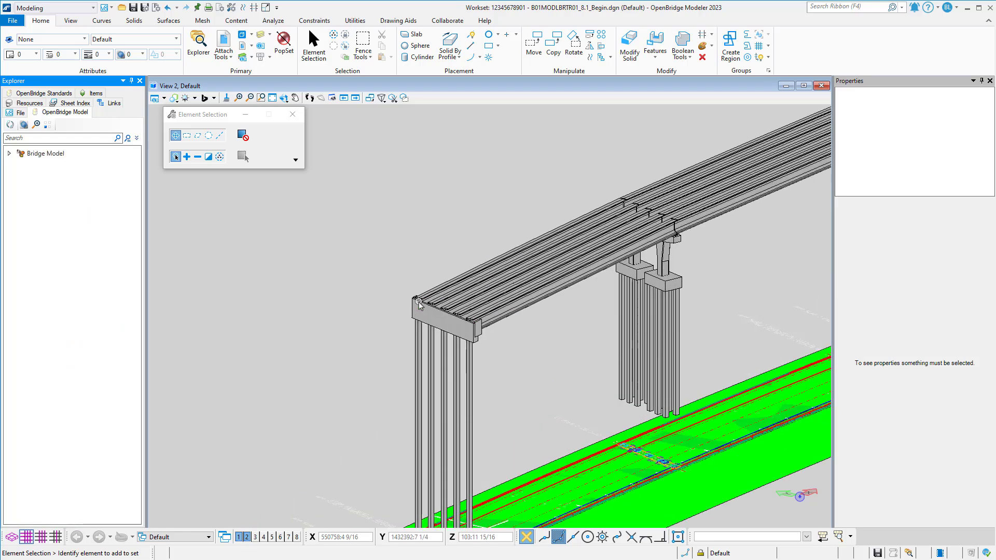
scroll(419, 305, up, 2)
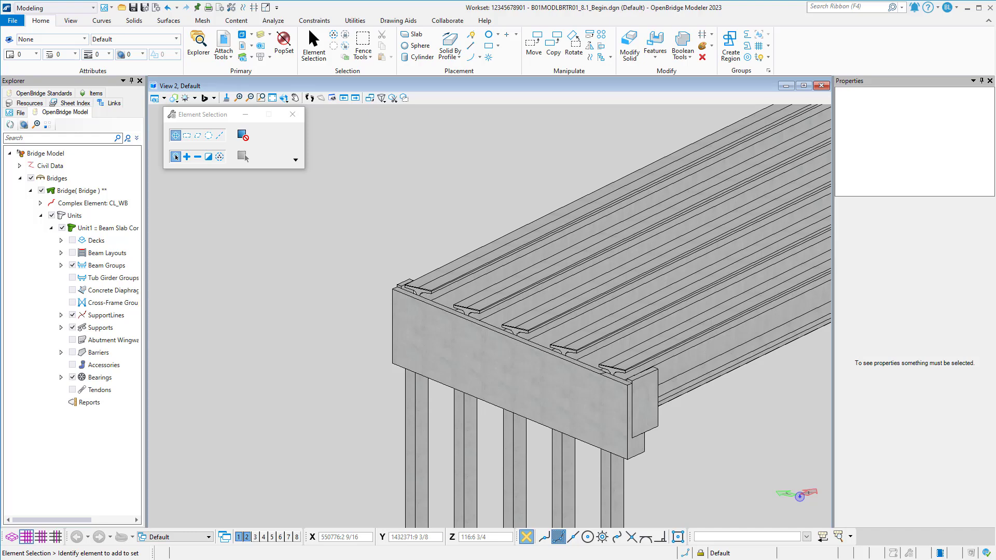
click(284, 98)
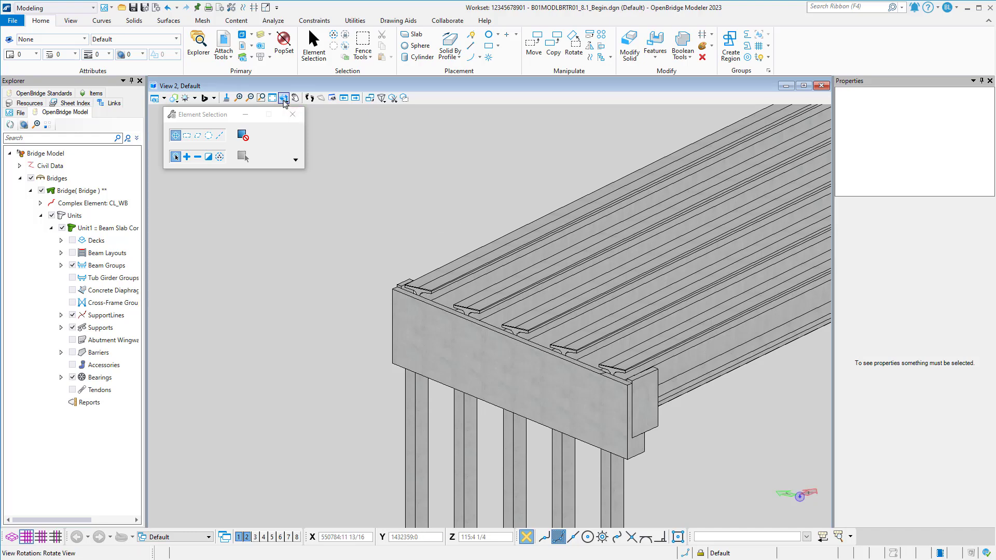
click(284, 98)
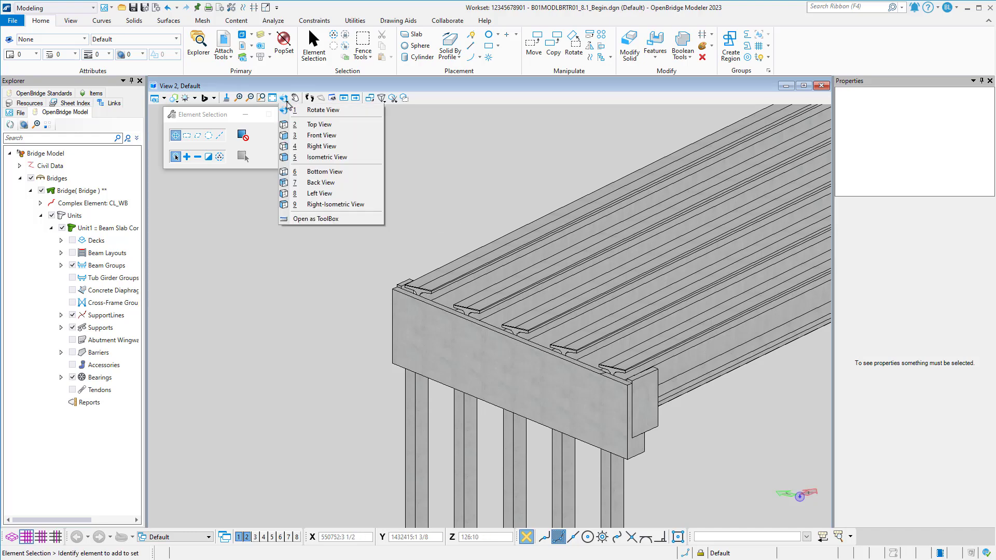
click(311, 124)
scroll(461, 237, up, 2)
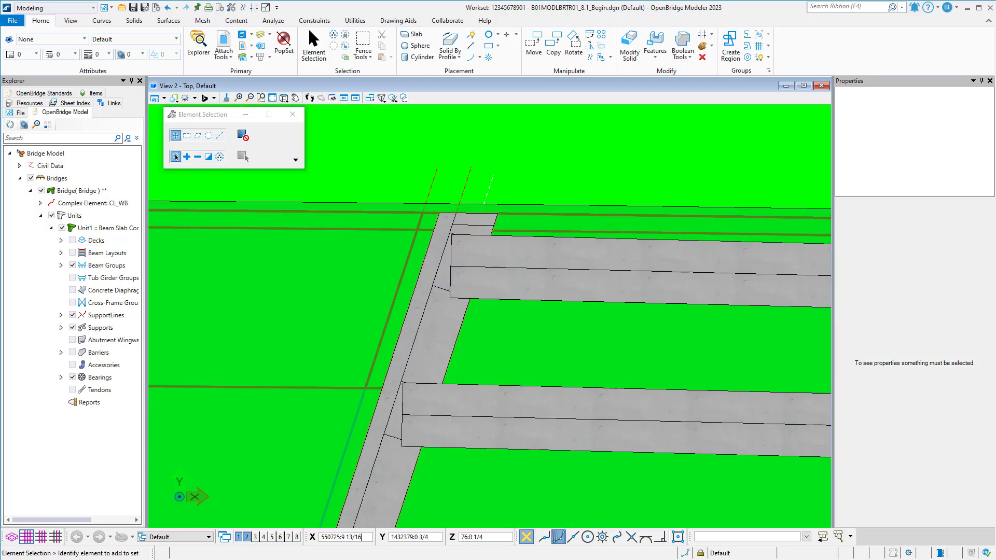
Save the file settings and turn off display of the Default and Superelevation references from ALGNRD01.dgn.
key(ctrl+f)
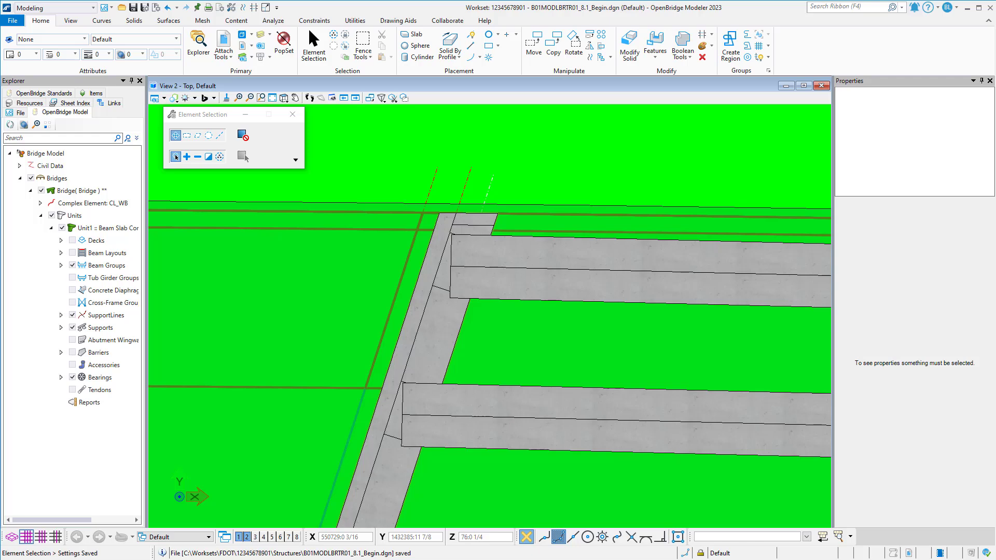
drag(995, 151, 365, 154)
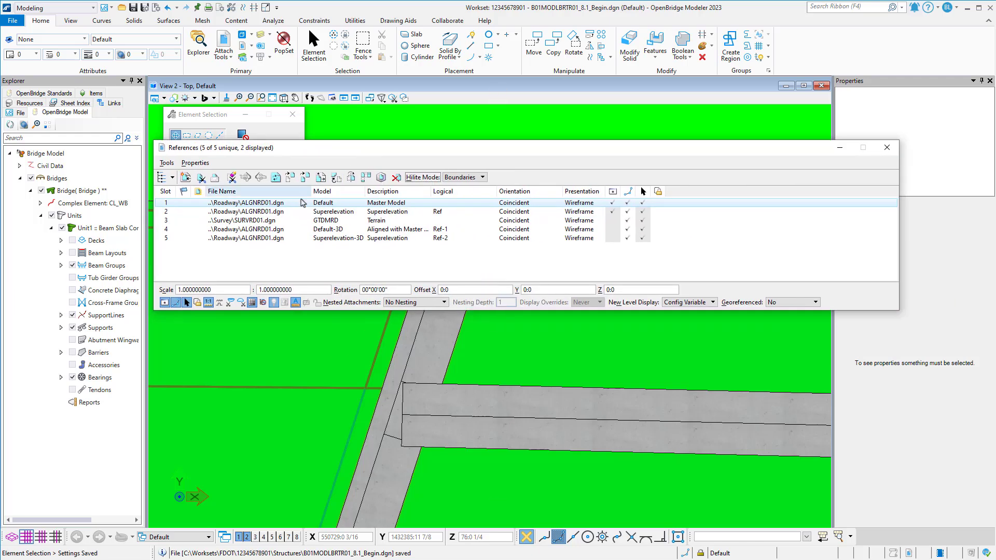
click(611, 203)
click(612, 212)
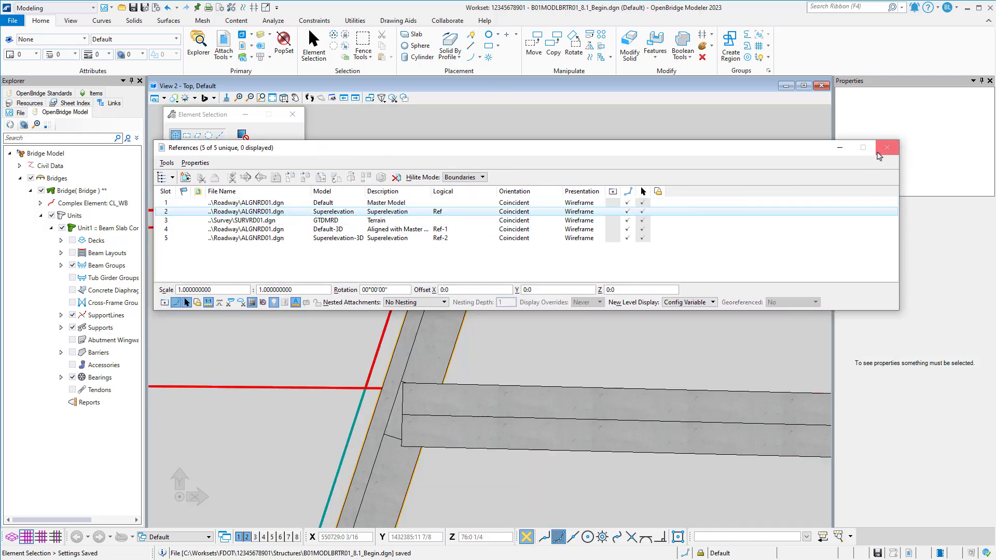
click(886, 148)
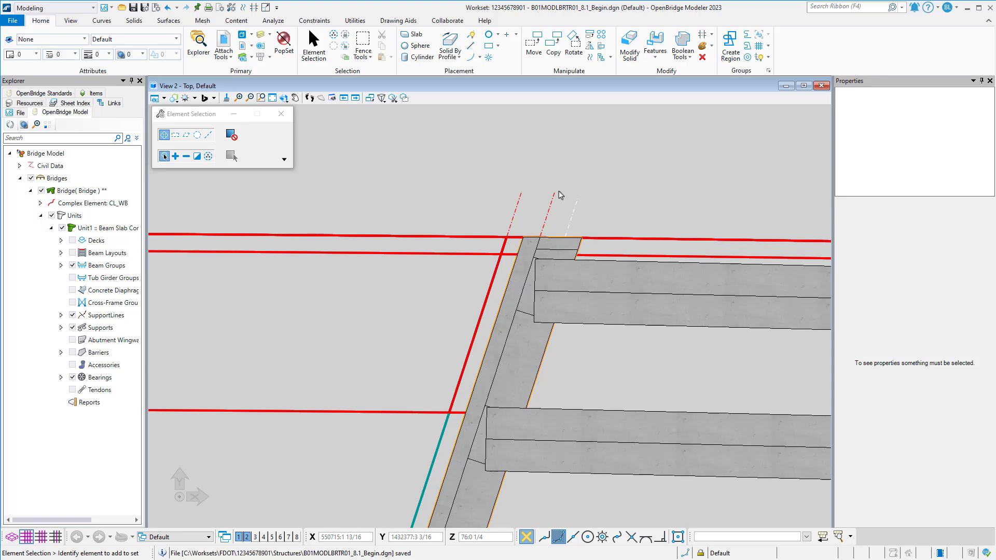
Set up Chamfer Edges with the Distance and Angle method, a distance of 0:5 and an angle of 17.6112 degrees.
click(134, 22)
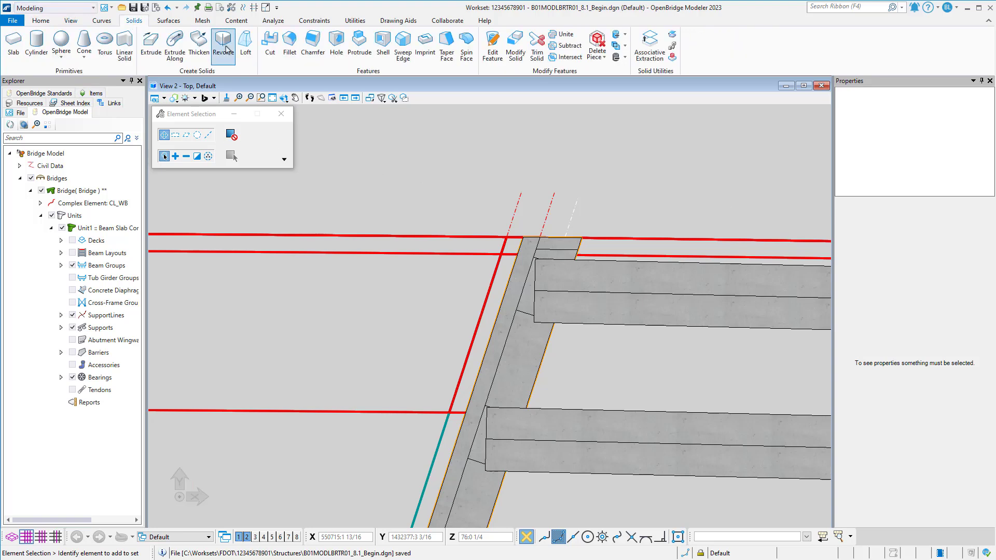
click(311, 47)
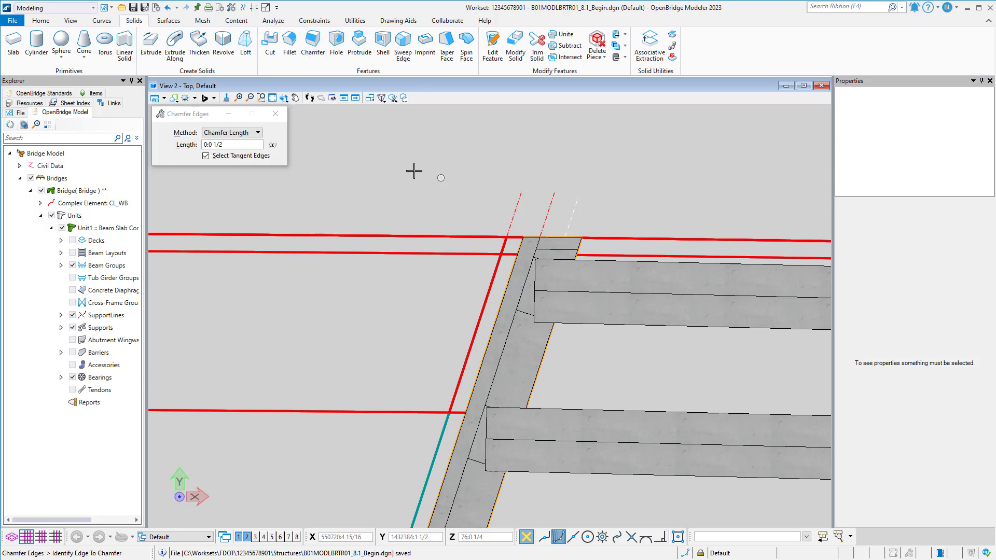
click(256, 134)
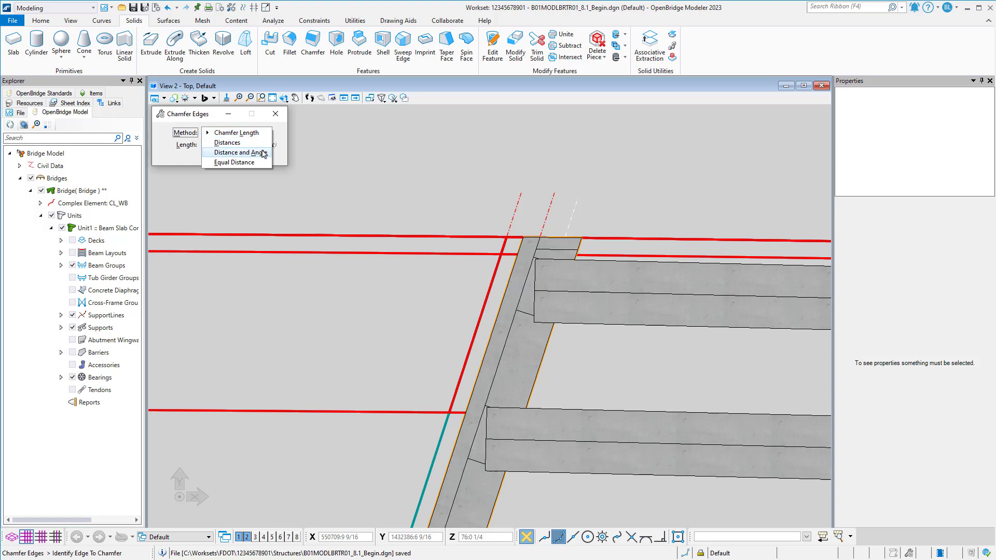
click(254, 153)
click(175, 146)
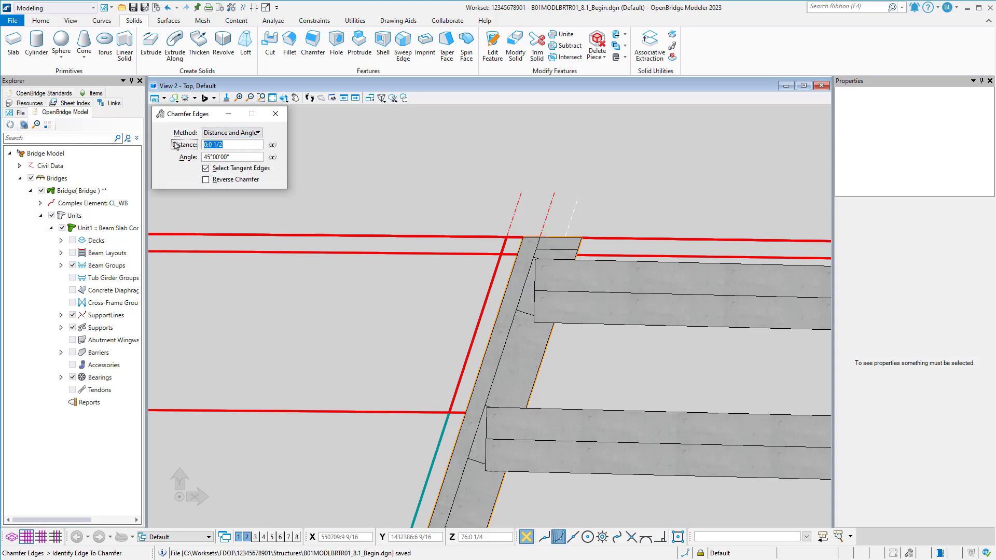
key(Tab)
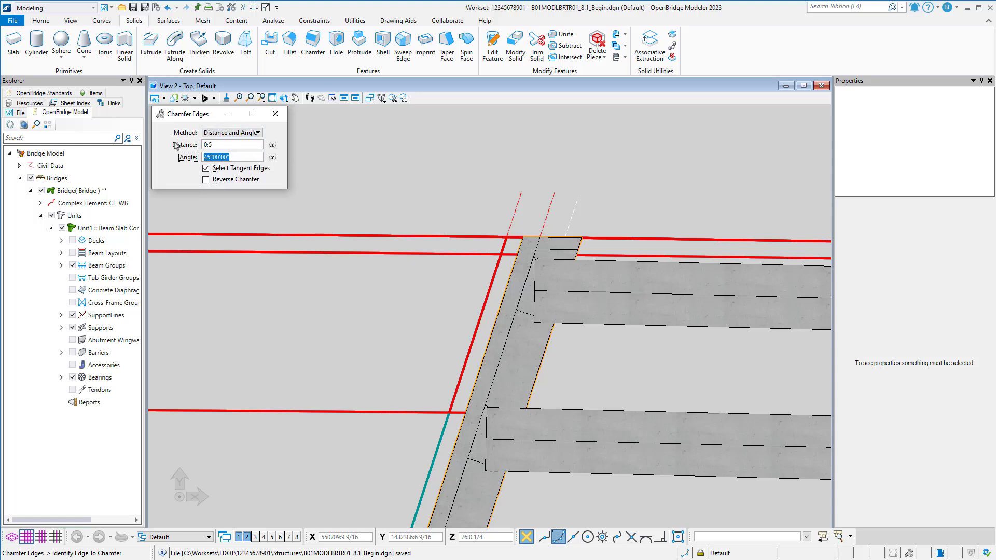
text(17.6112)
key(Tab)
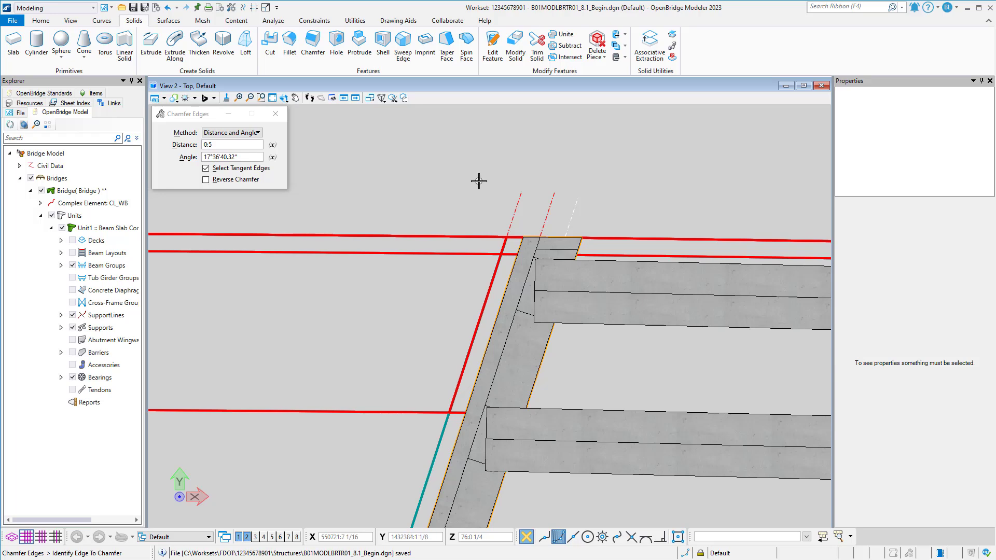
Chamfer the vertical corner edge of the outermost beam's top flange at the abutment, cycling past the haunch to pick the beam segment.
shift+middle_drag(447, 196, 569, 198)
scroll(467, 224, up, 4)
shift+middle_drag(469, 230, 553, 192)
middle_drag(491, 194, 481, 293)
scroll(448, 297, up, 3)
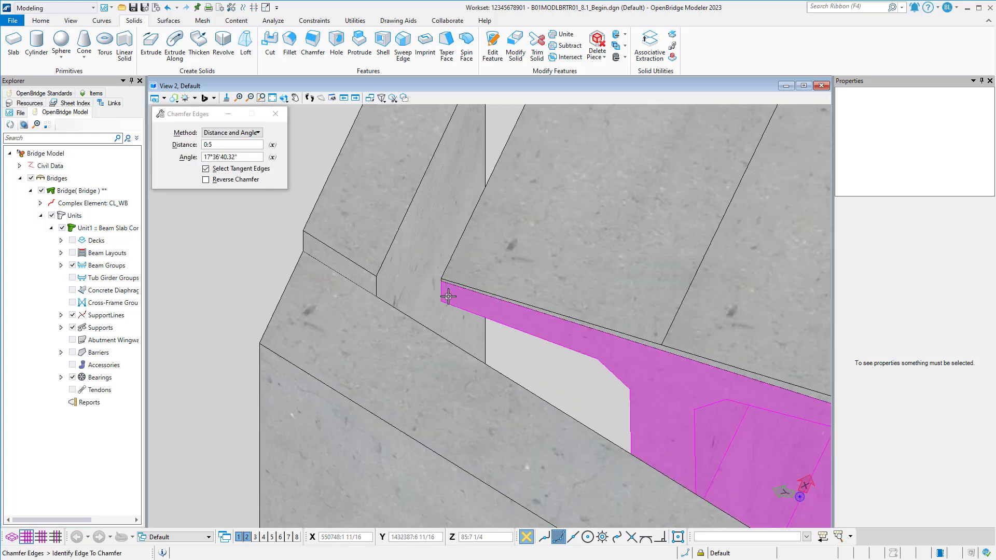
scroll(448, 297, up, 5)
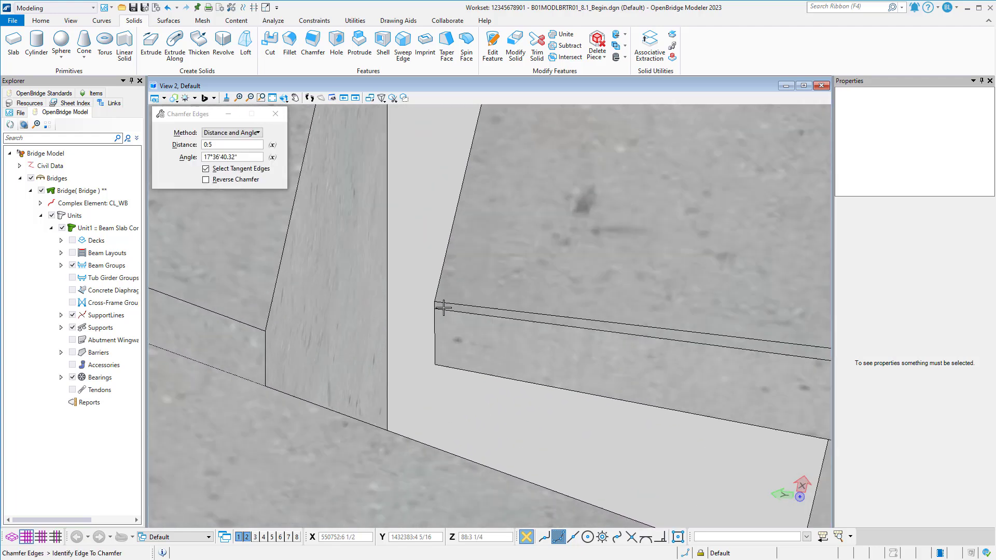
scroll(443, 308, up, 1)
click(432, 302)
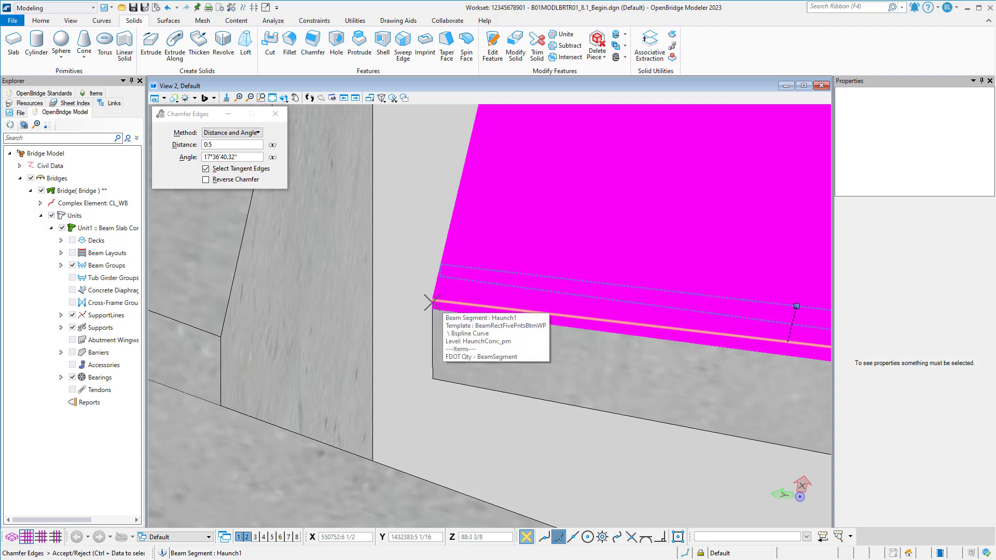
scroll(431, 302, down, 2)
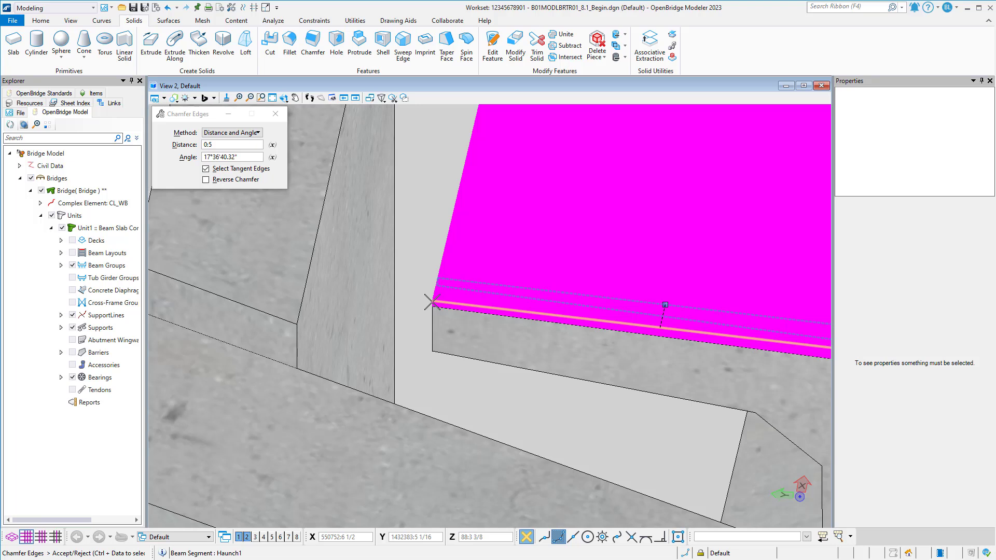
right_click(431, 302)
right_click(432, 303)
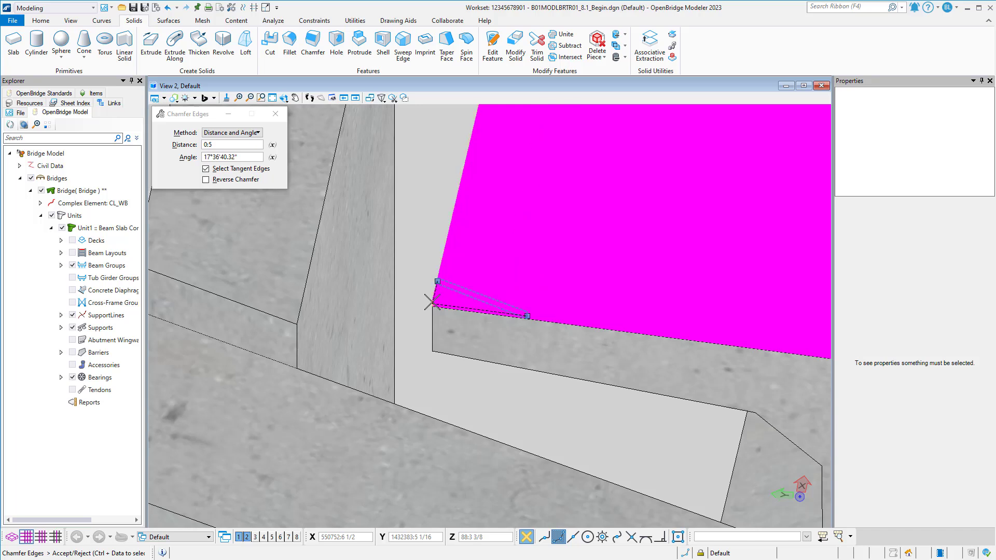
click(431, 302)
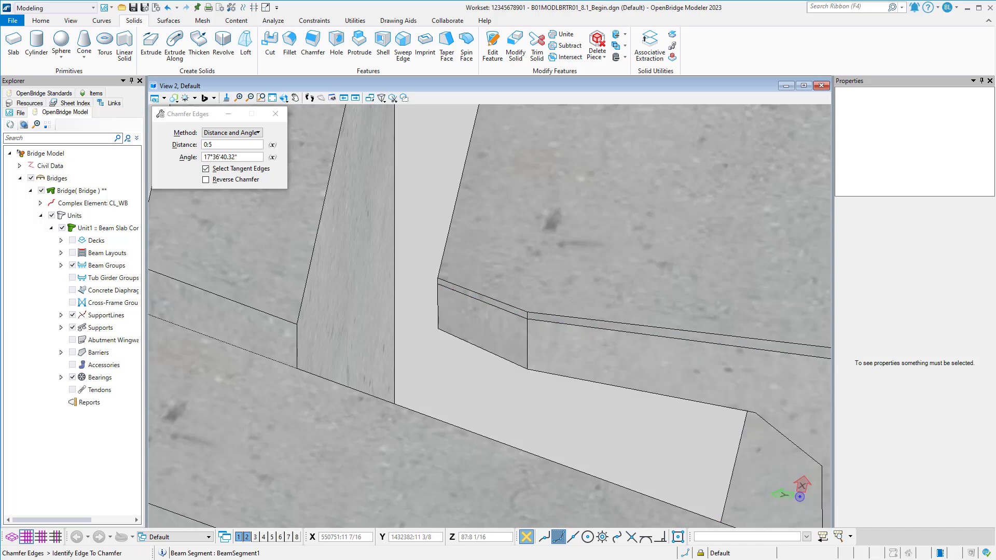
Examine the chamfered beam corner from the top, first in View 2 and in wireframe in View 1.
click(285, 99)
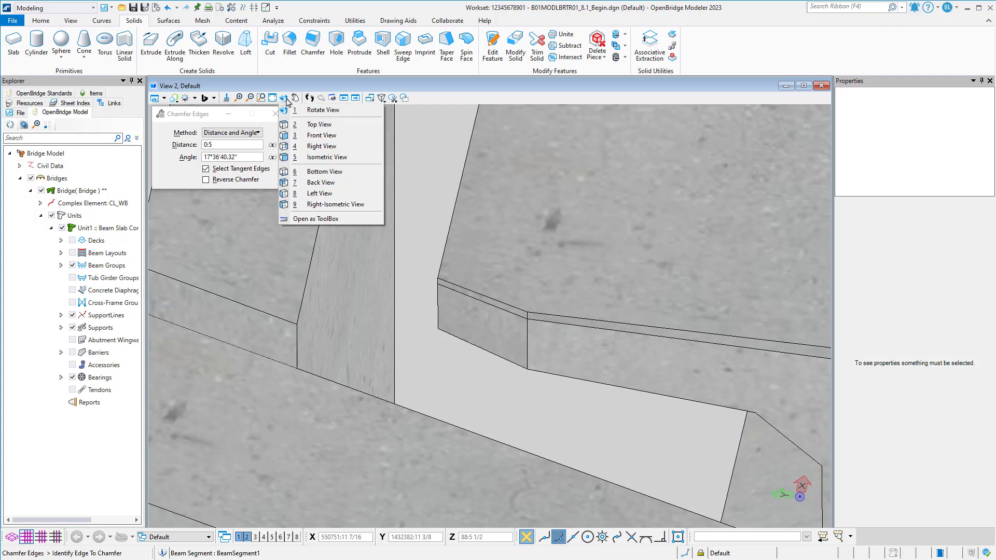
click(319, 124)
scroll(379, 282, down, 2)
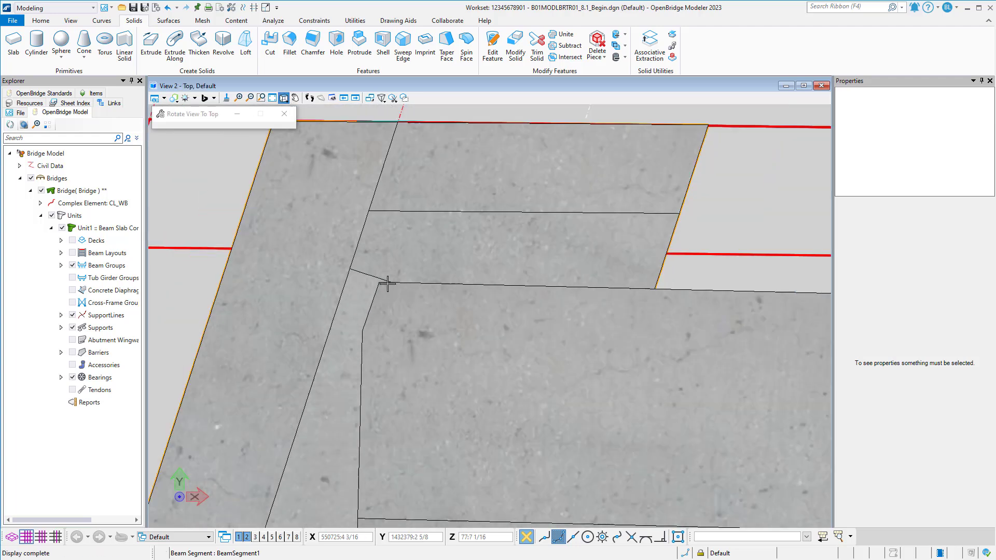
scroll(378, 283, up, 1)
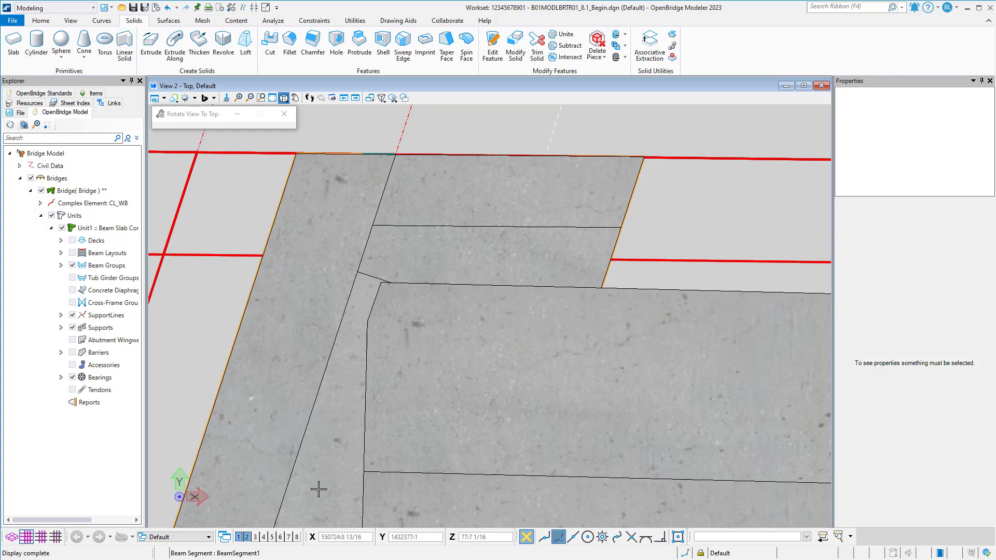
click(239, 537)
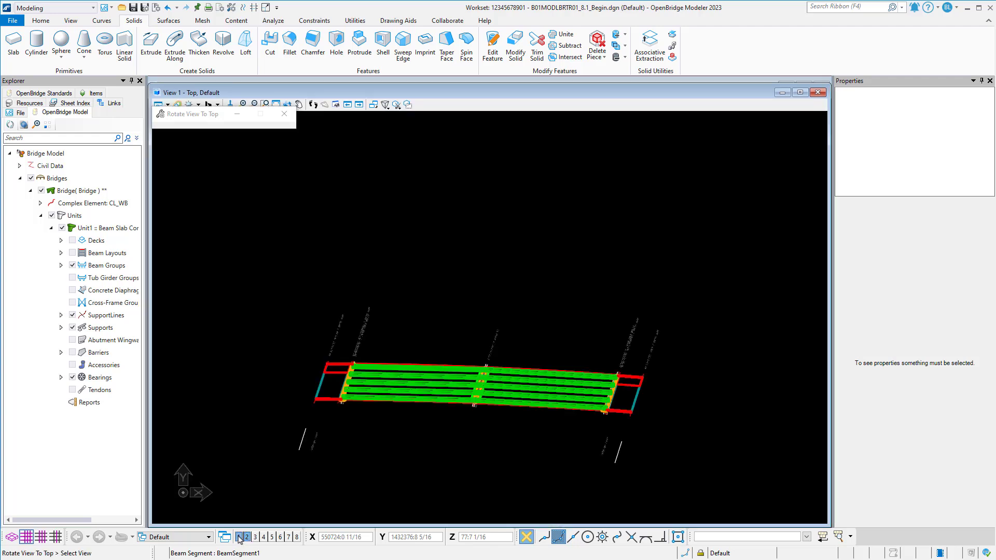
scroll(348, 369, up, 6)
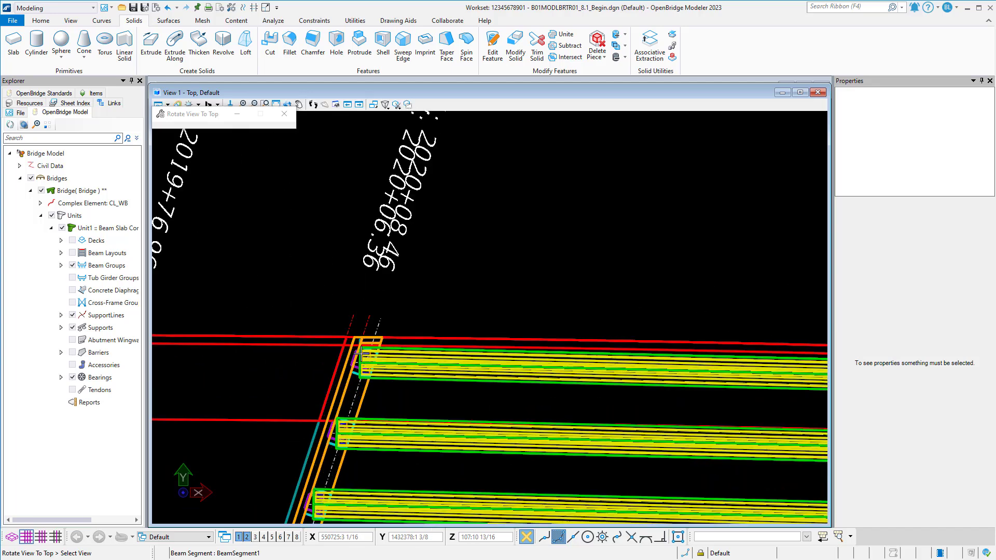
scroll(359, 349, up, 3)
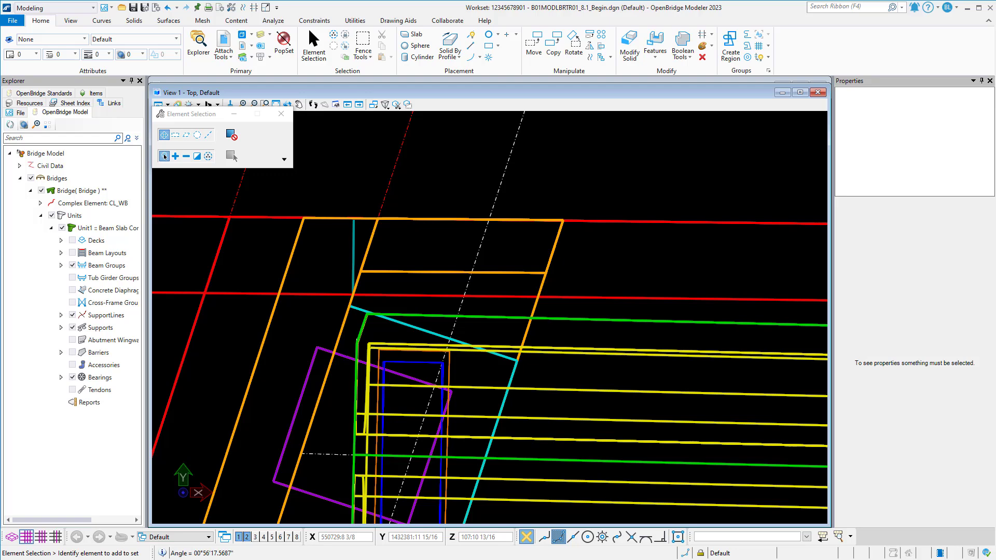
Return to View 2 and chamfer the next beam's top flange corner edge at the abutment, distance 0:5, angle 17°36'40.32".
scroll(445, 294, down, 3)
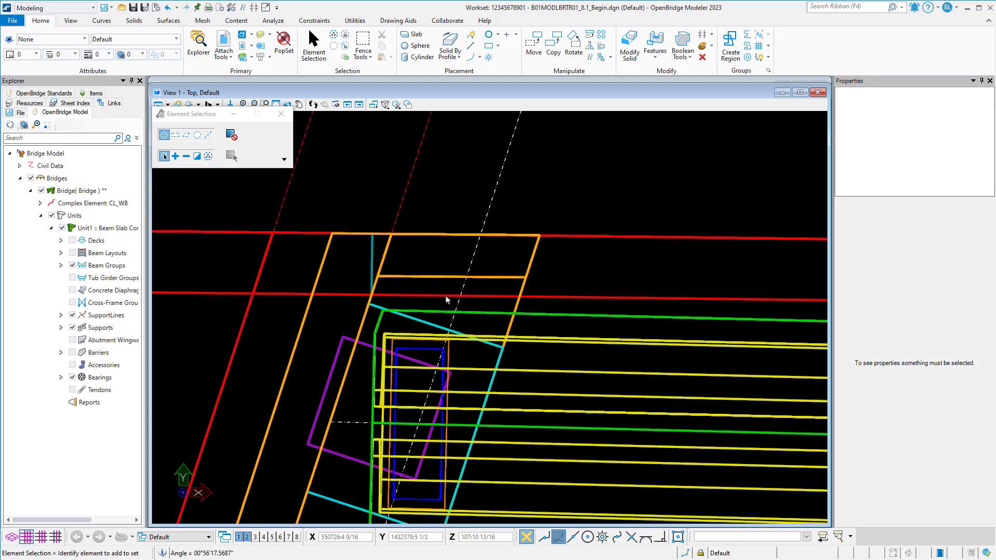
middle_drag(461, 292, 437, 259)
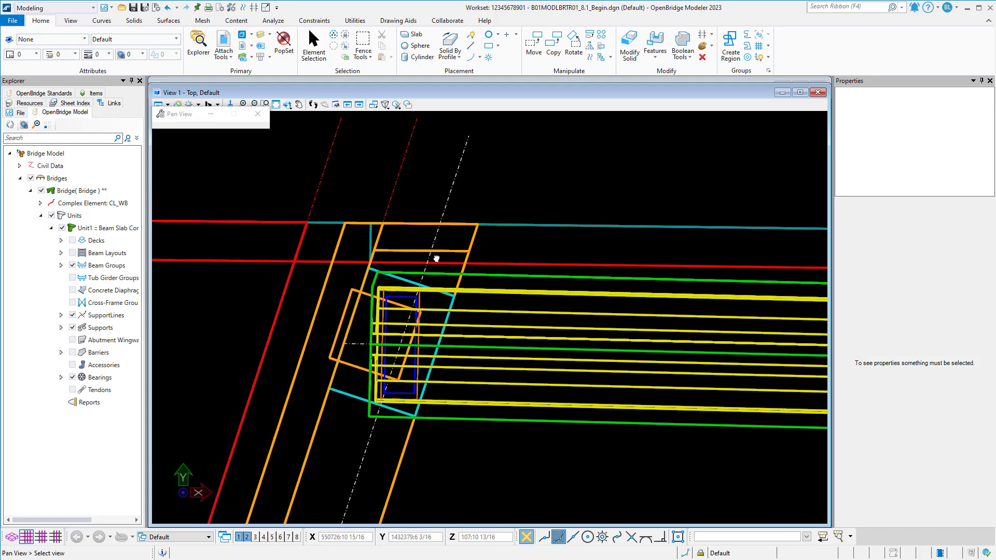
click(247, 537)
click(247, 537)
scroll(370, 391, down, 10)
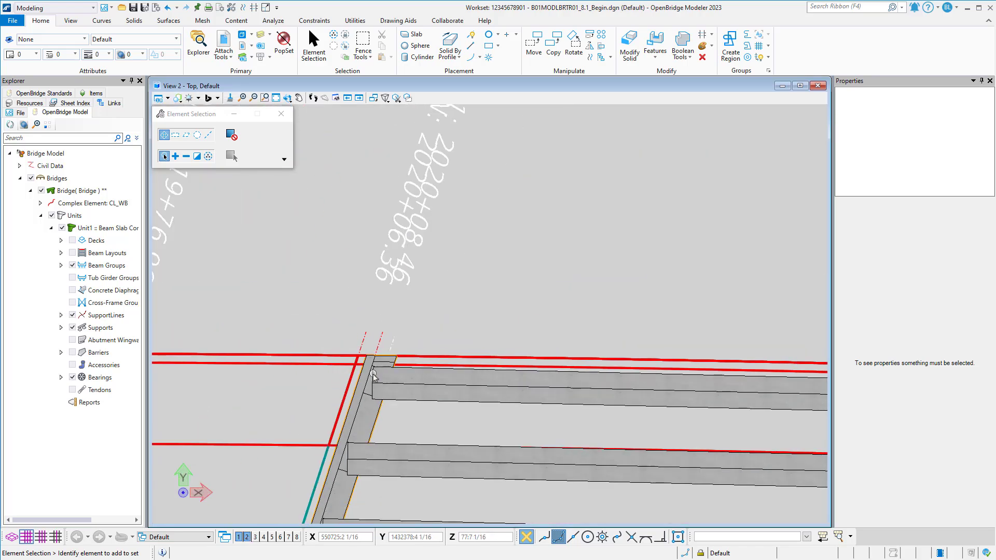
middle_drag(372, 381, 378, 314)
scroll(414, 274, up, 3)
click(139, 21)
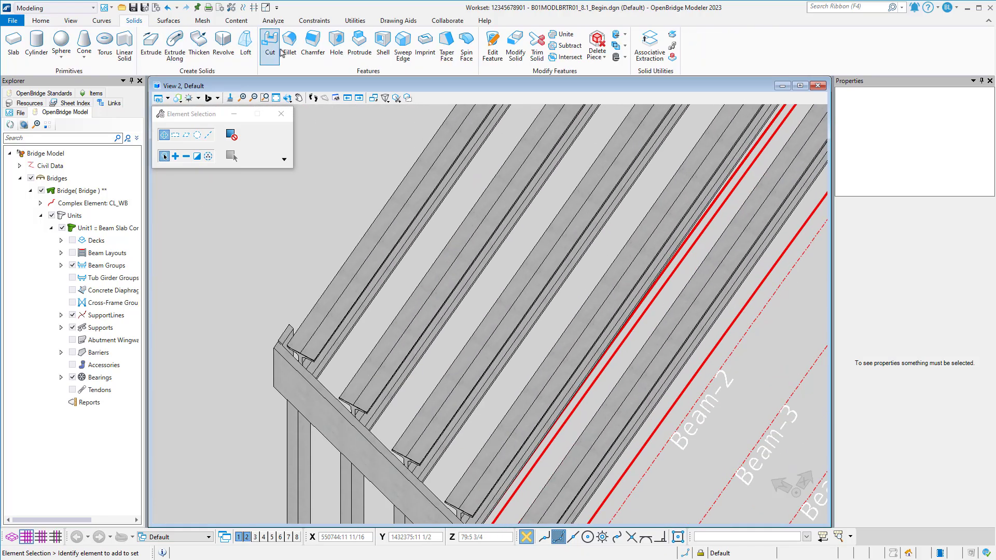
click(313, 45)
scroll(364, 358, up, 2)
middle_drag(364, 357, 405, 363)
scroll(442, 332, up, 5)
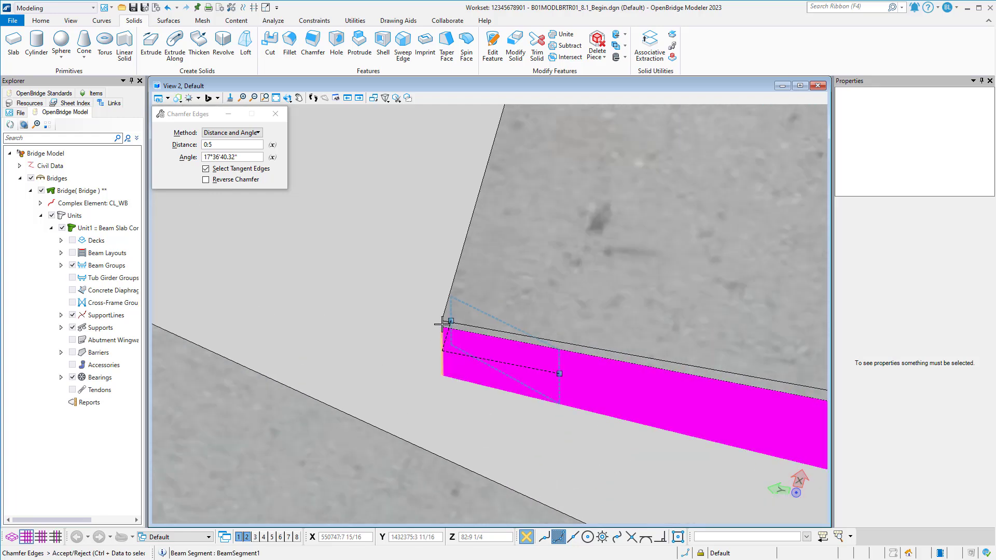
click(442, 322)
Chamfer the matching top flange corner edges of the remaining beams along the same abutment with the same distance and angle.
scroll(410, 305, down, 3)
middle_drag(783, 352, 493, 369)
scroll(491, 366, up, 2)
click(455, 346)
click(455, 344)
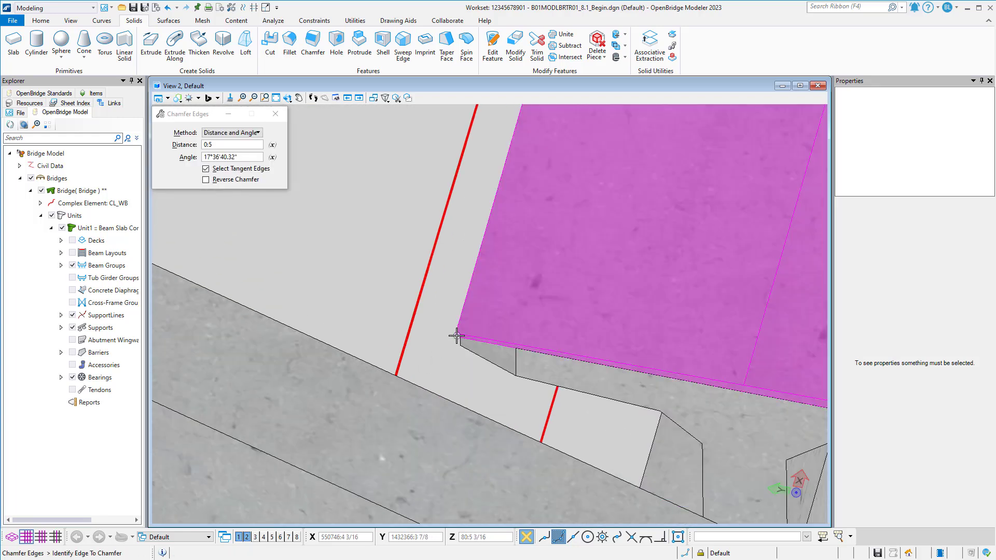
scroll(524, 351, down, 3)
scroll(456, 311, up, 5)
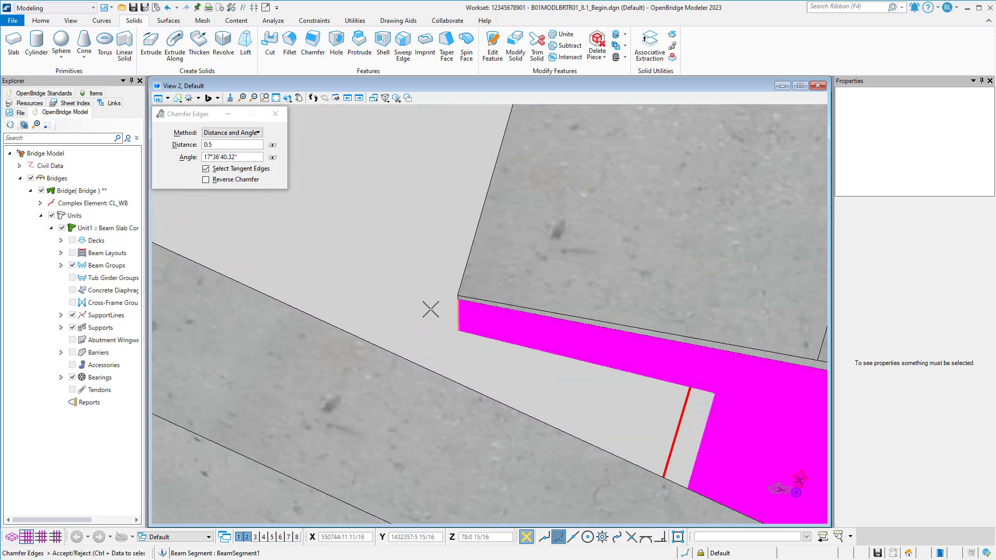
scroll(436, 290, down, 4)
scroll(466, 304, up, 4)
click(462, 297)
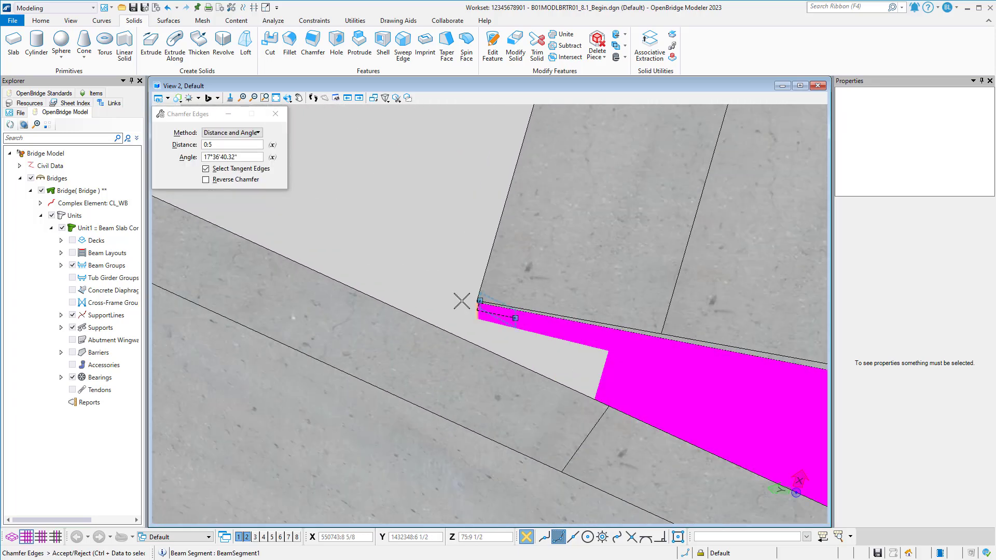
scroll(462, 292, up, 2)
click(464, 292)
Set the chamfer angle to 13.876 degrees for the beam corners at the opposite end of the bridge.
scroll(464, 292, down, 6)
middle_drag(463, 292, 491, 383)
scroll(491, 383, down, 5)
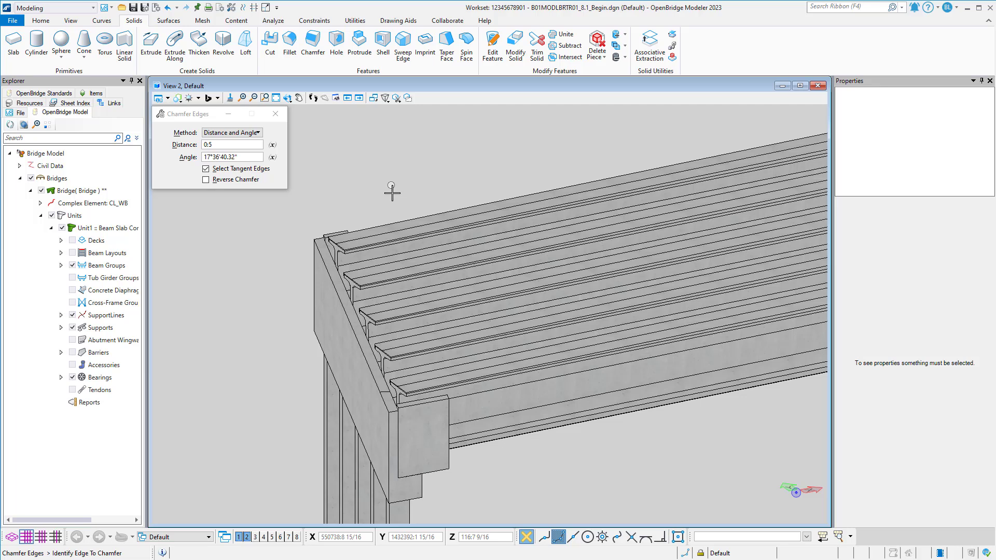
scroll(393, 193, down, 2)
middle_drag(480, 191, 360, 264)
middle_drag(685, 206, 259, 307)
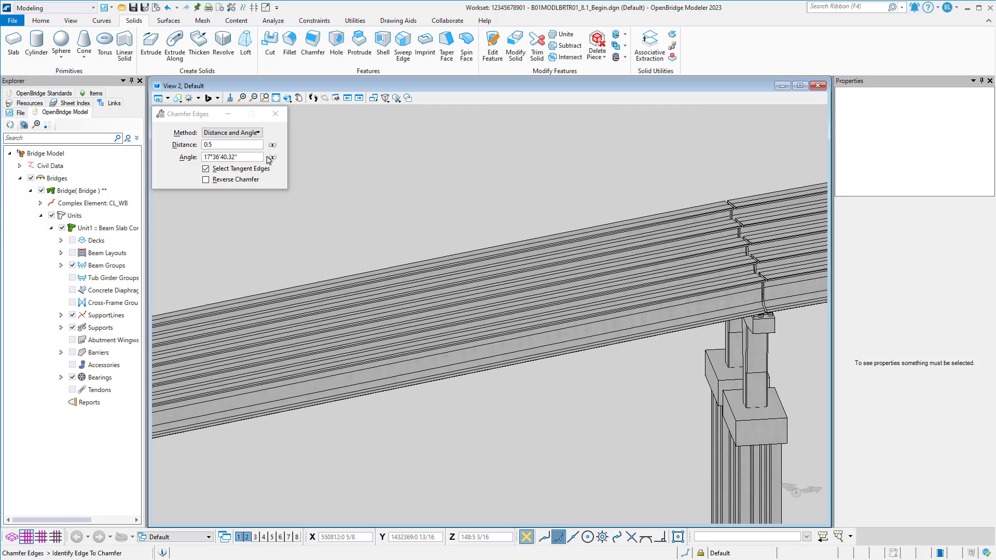
click(192, 159)
text(13.87)
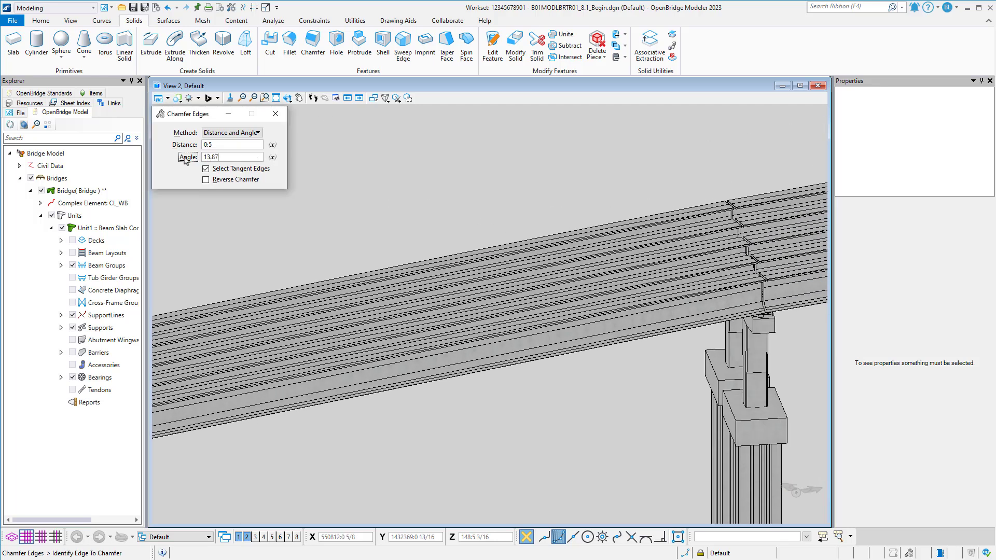
text(88)
key(Tab)
Chamfer the outermost beam's top flange corner edge at the far abutment with Reverse Chamfer enabled and a distance of 0:5.
scroll(590, 200, down, 2)
middle_drag(632, 243, 314, 330)
middle_drag(687, 289, 460, 374)
shift+middle_drag(652, 295, 442, 320)
scroll(533, 350, up, 3)
middle_drag(464, 306, 535, 378)
scroll(518, 377, up, 1)
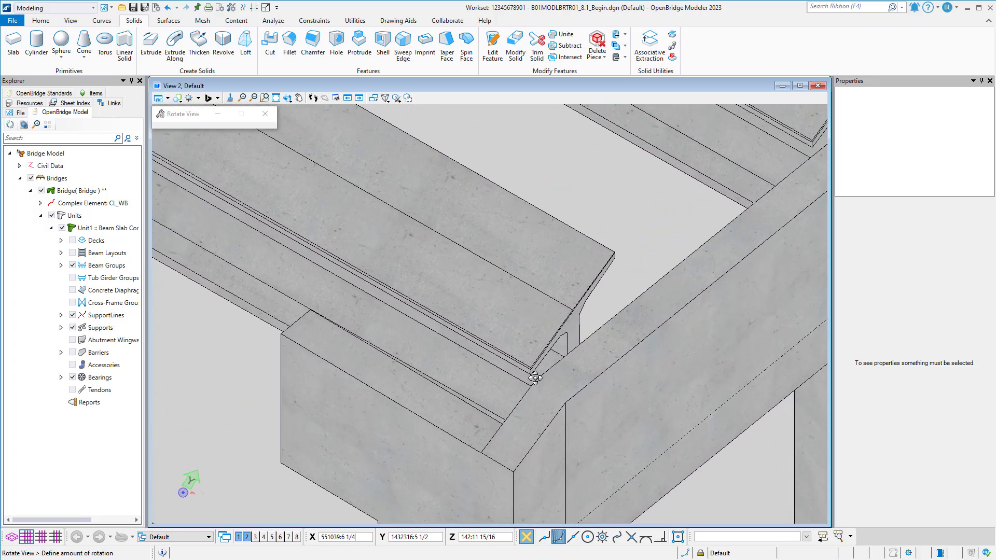
scroll(535, 378, up, 3)
click(525, 371)
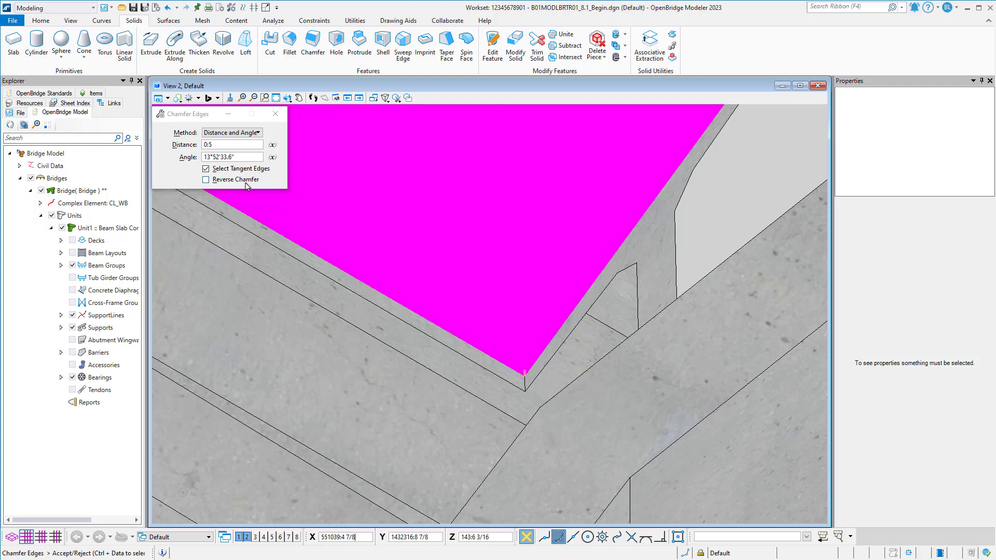
click(205, 180)
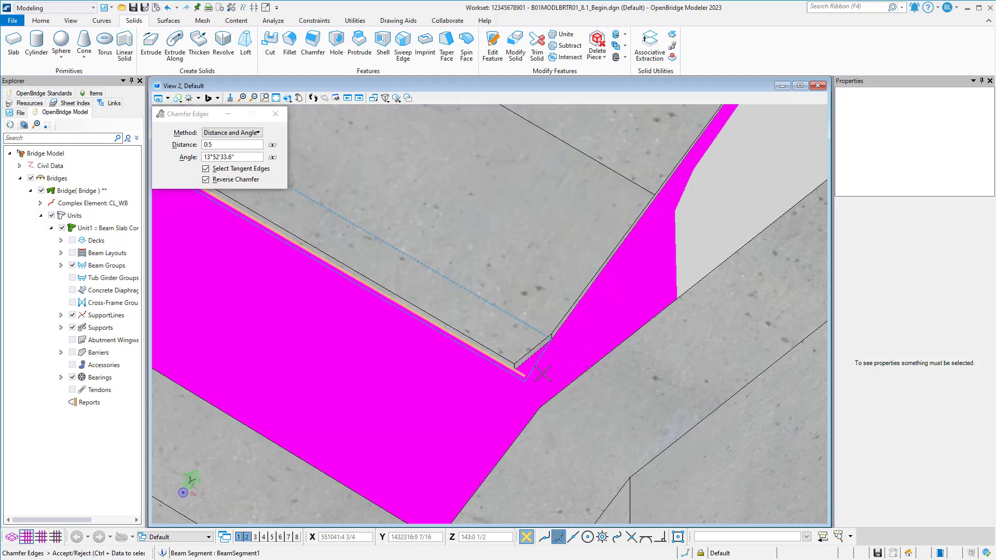
click(542, 374)
Apply the reversed chamfer to the top flange corner edges of the second and third beams at the far abutment.
scroll(542, 374, down, 5)
scroll(540, 255, up, 5)
click(539, 256)
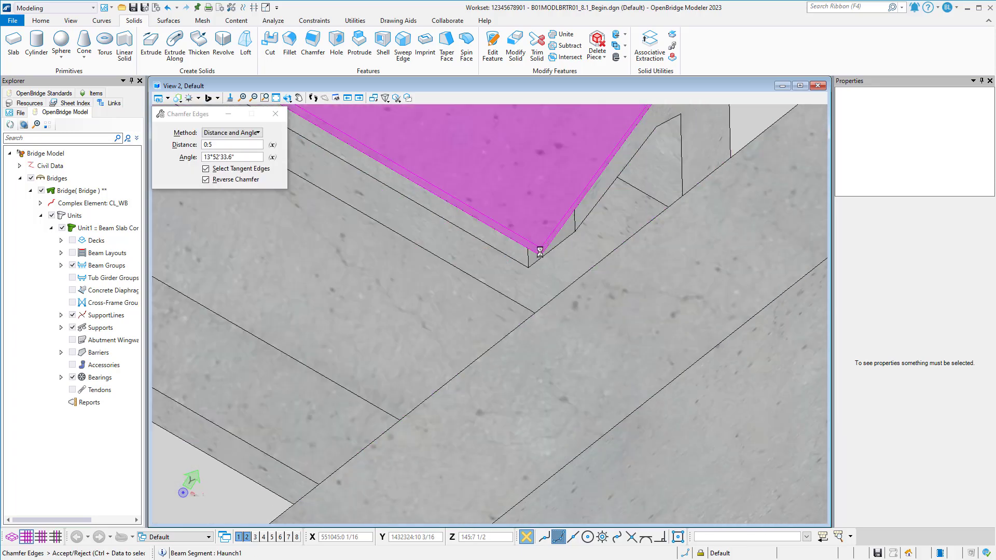
click(539, 250)
scroll(539, 250, down, 5)
middle_drag(560, 254, 298, 513)
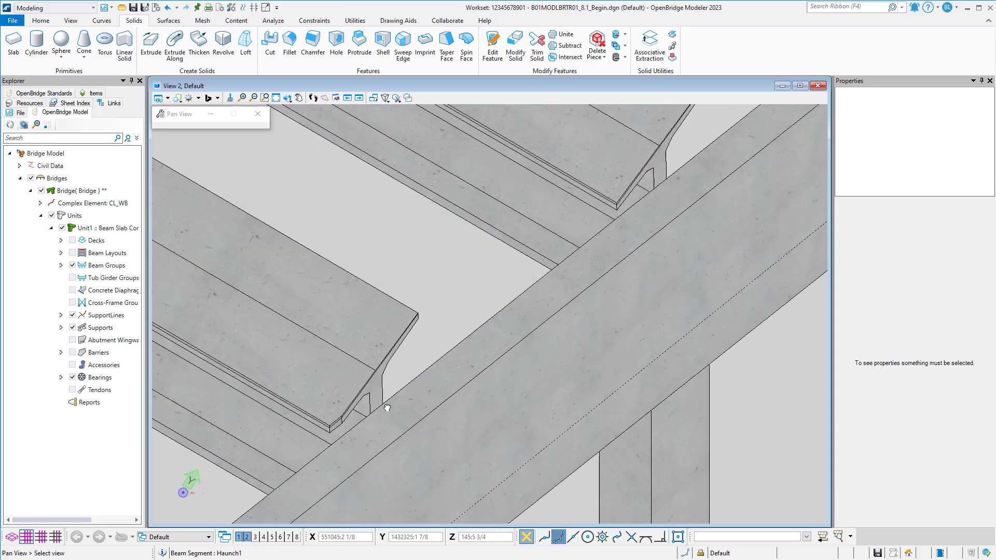
scroll(527, 324, up, 4)
click(526, 326)
click(527, 321)
click(528, 314)
click(545, 318)
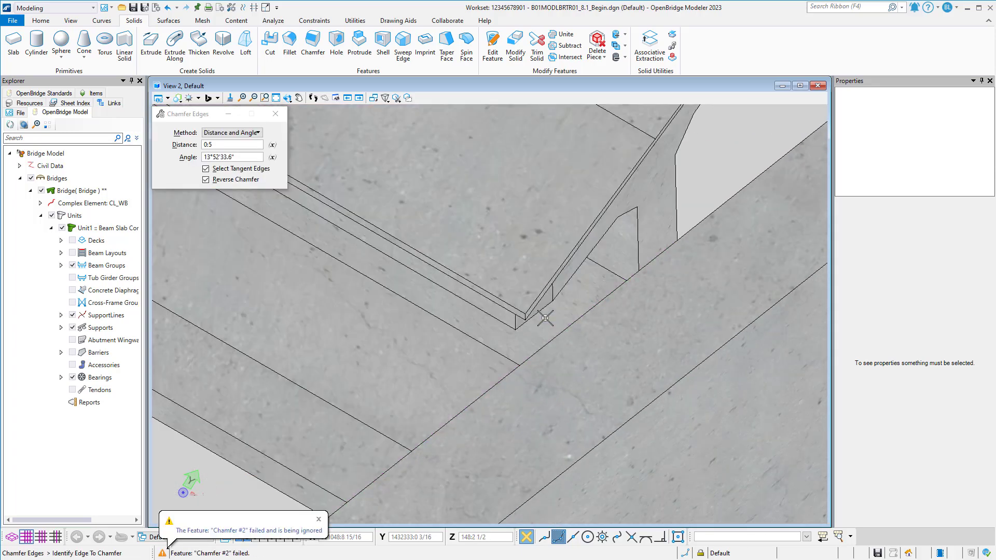
Apply the reversed chamfer to the top flange corner edges of the last two beams at the far abutment.
scroll(530, 318, up, 2)
scroll(529, 318, down, 3)
scroll(534, 260, up, 4)
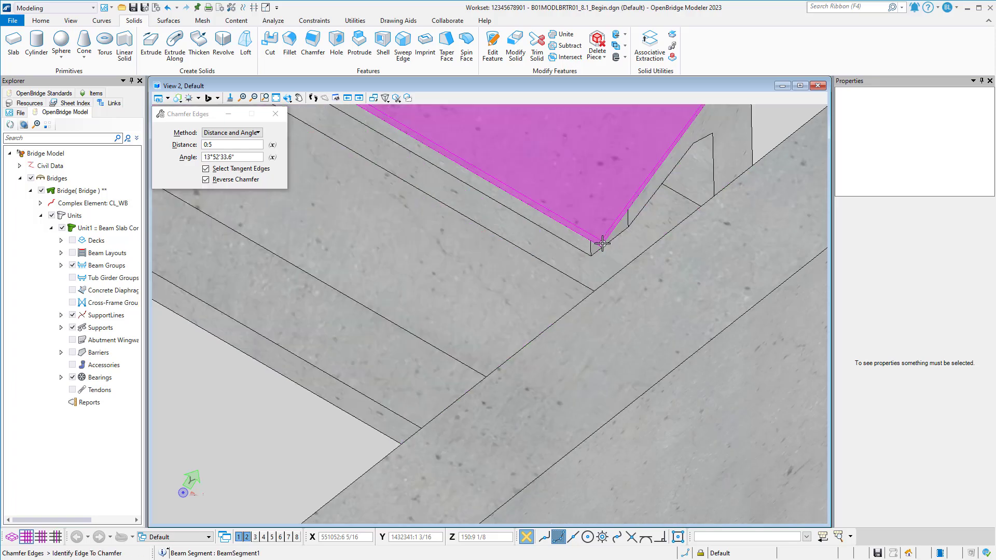
click(601, 241)
scroll(600, 242, down, 4)
scroll(499, 362, up, 4)
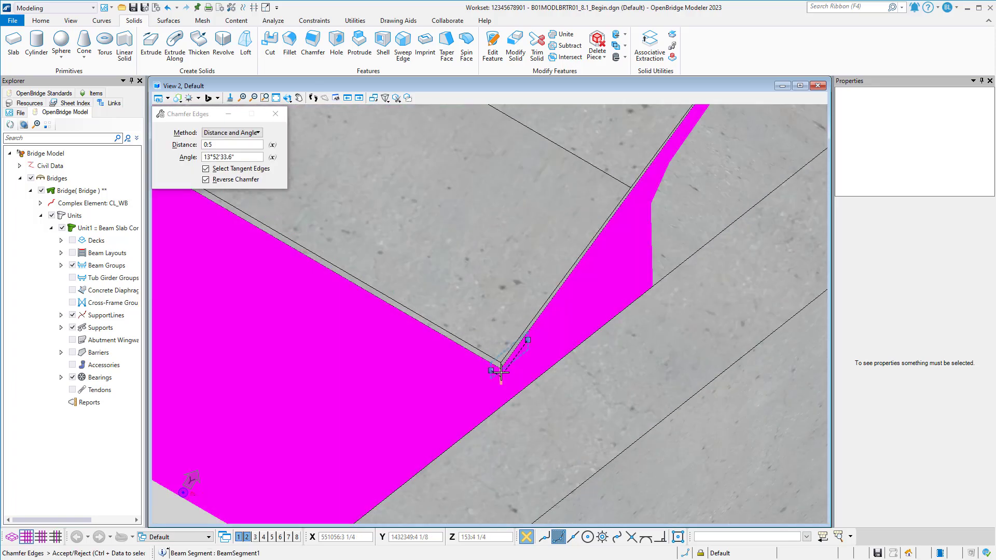
click(501, 364)
Turn on display of the unit's Decks and Barriers in the bridge model.
scroll(518, 373, down, 5)
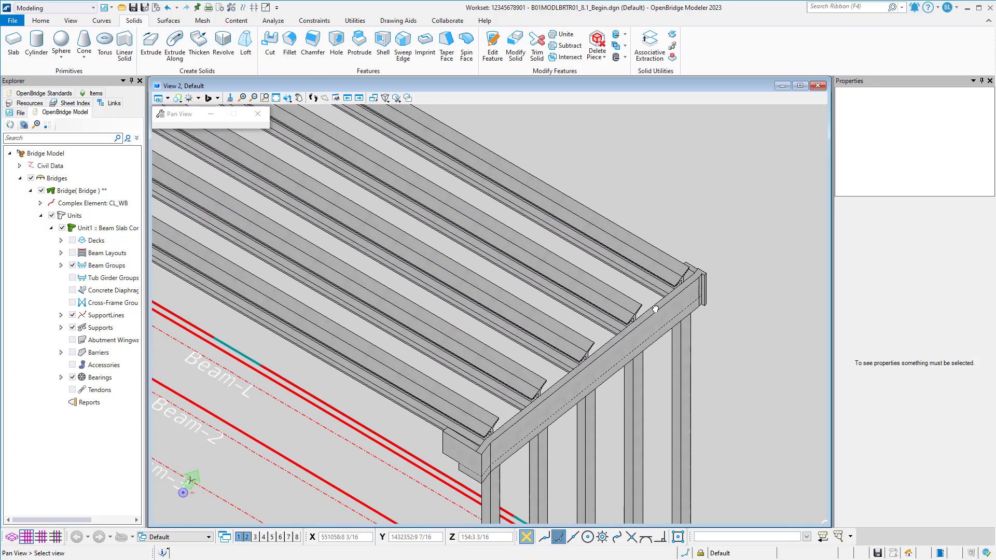
scroll(560, 379, down, 2)
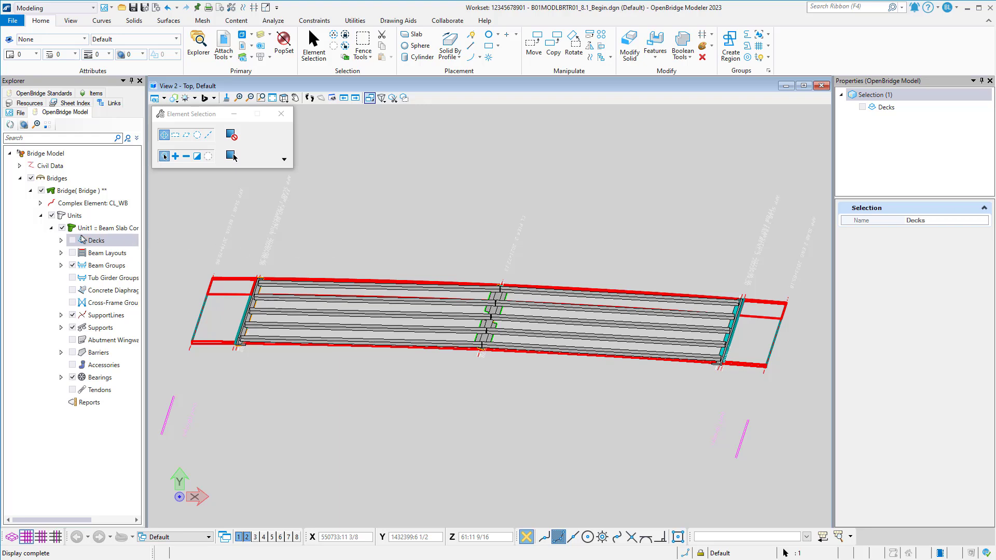
click(73, 240)
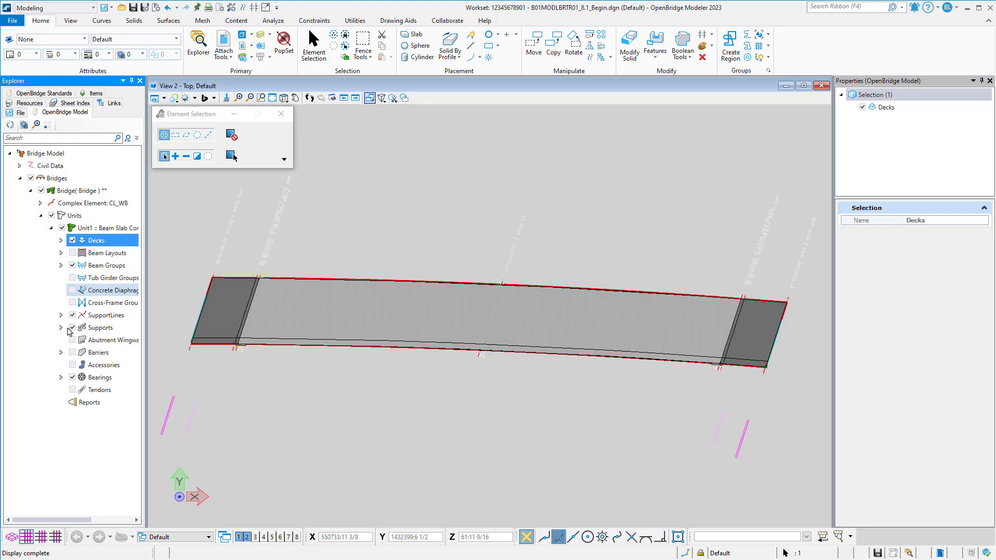
click(73, 353)
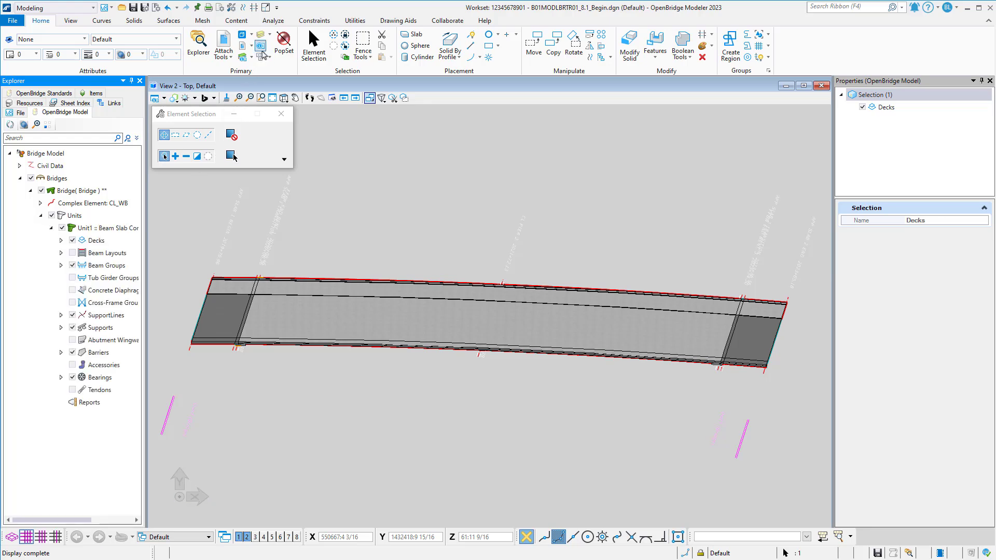
Turn off all levels in View 2 except BarrierWallConc_pm, EndBentCapConc_pm and EndBentCheekWallConc_pm.
click(261, 34)
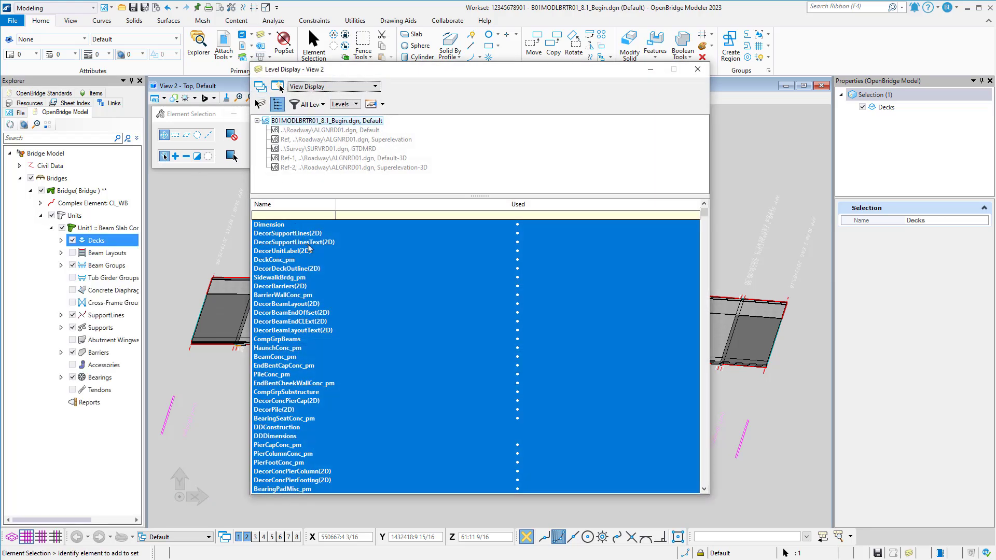
right_click(326, 277)
click(342, 327)
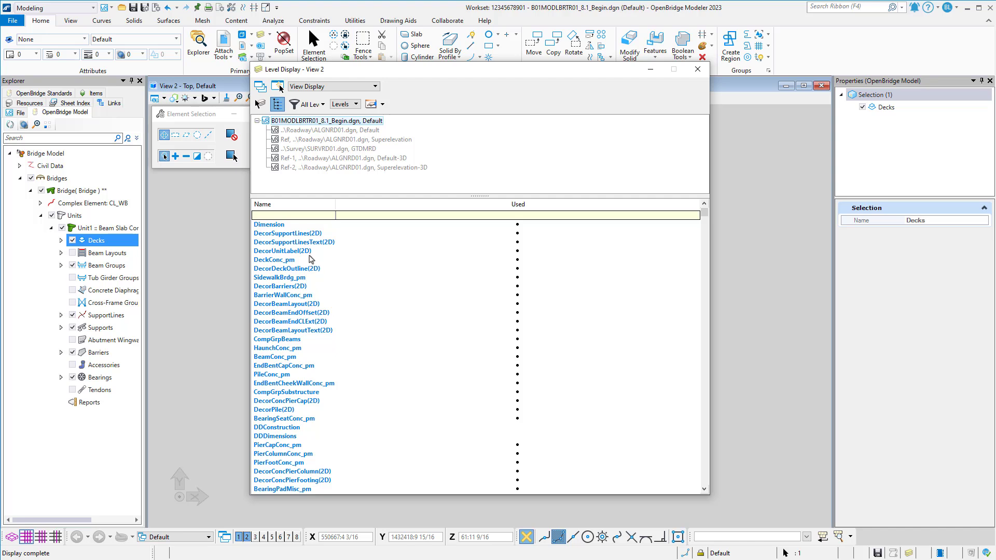
click(309, 295)
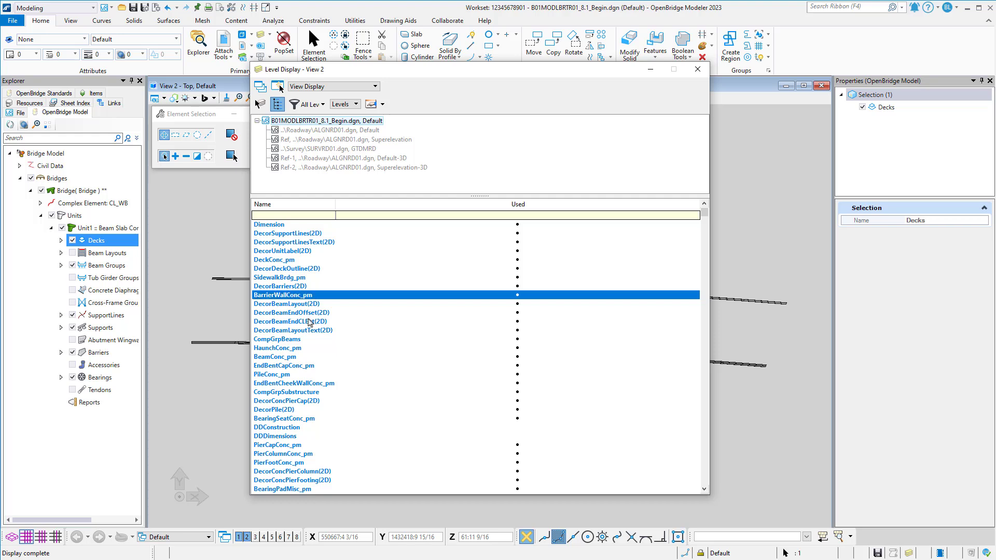
click(311, 366)
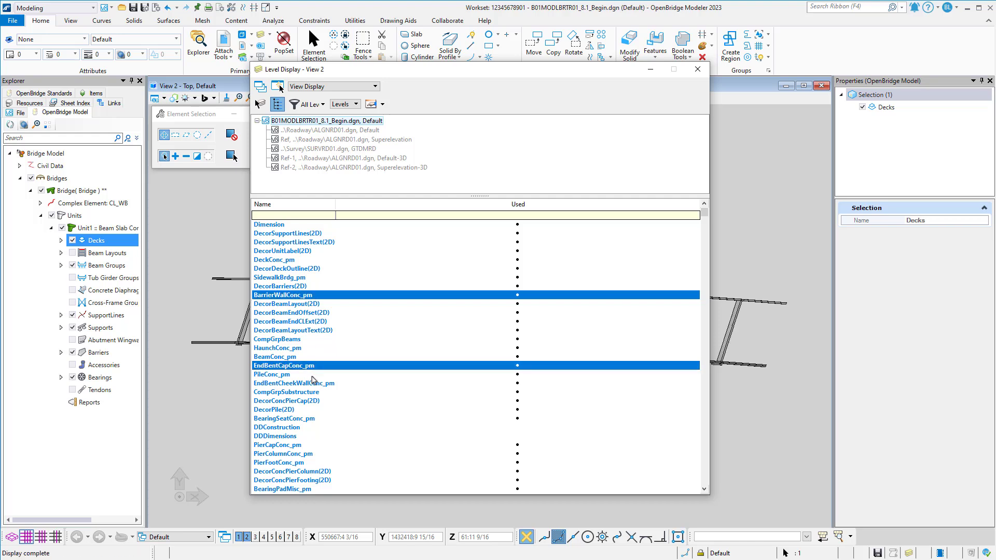
click(313, 384)
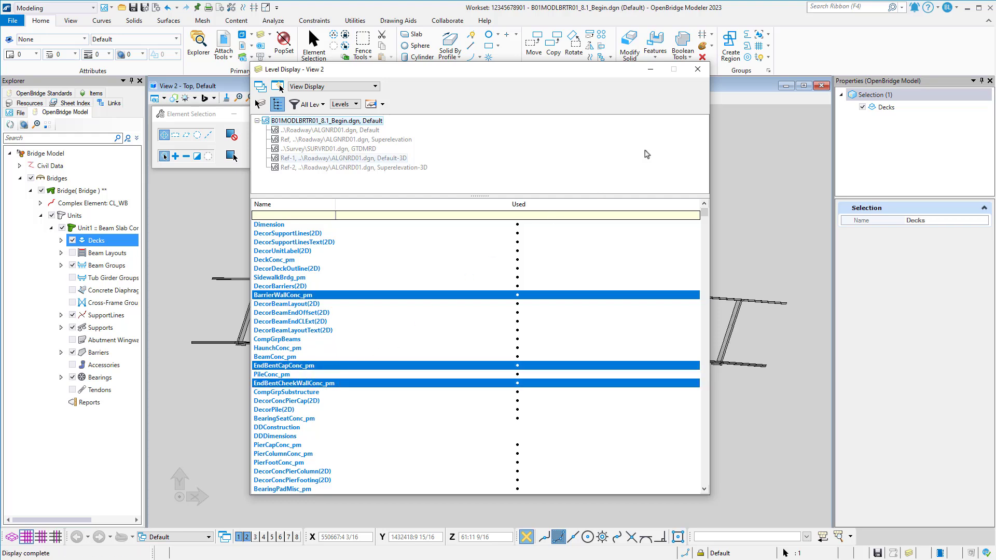
click(697, 69)
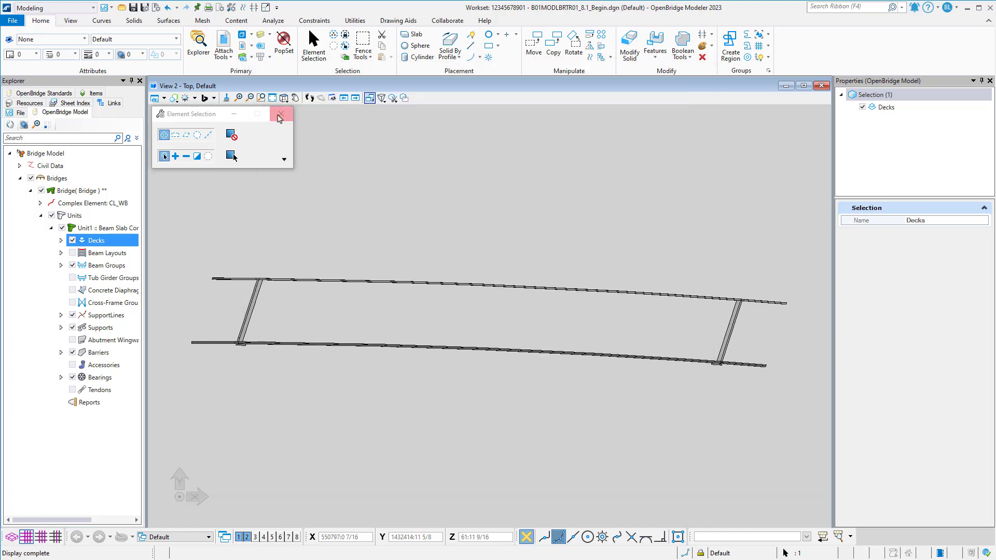
Turn on display of the Default model reference from ALGNRD01.dgn in View 2.
click(242, 48)
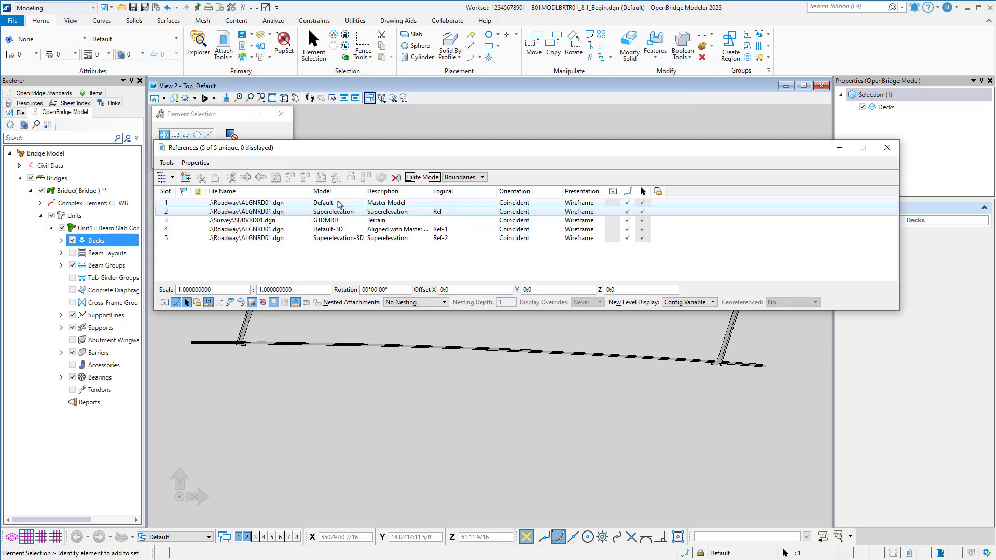
click(612, 203)
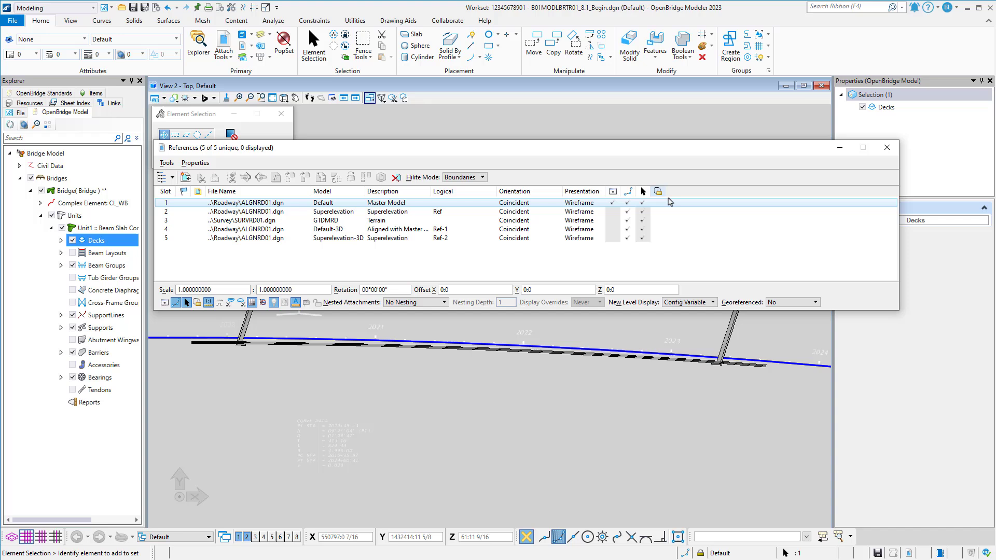
click(886, 149)
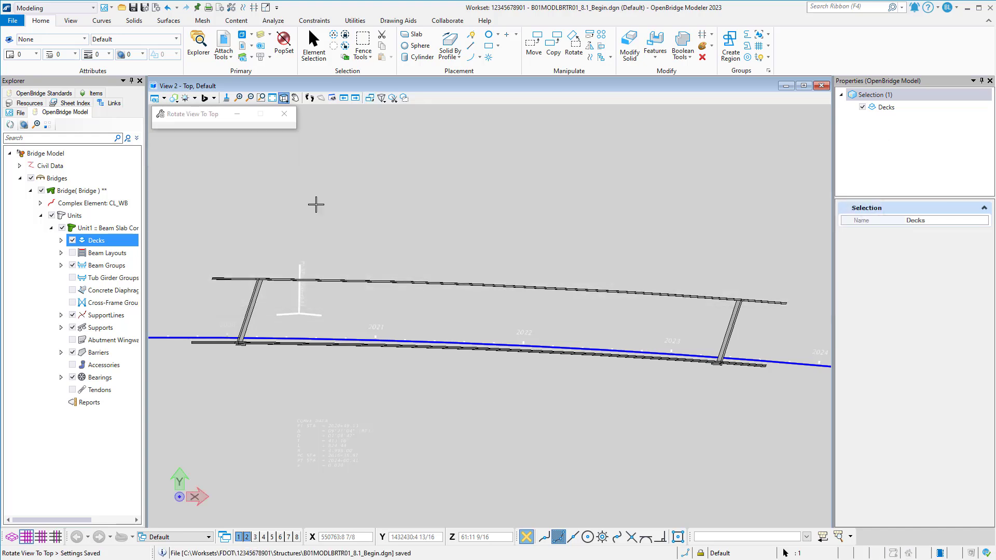
Draw a SmartLine in View 1 from the barrier's inner edge at the end bent's middle skewed line, perpendicular to the cap's outer end edge.
scroll(229, 331, up, 5)
scroll(282, 304, up, 3)
middle_drag(231, 332, 297, 295)
click(313, 40)
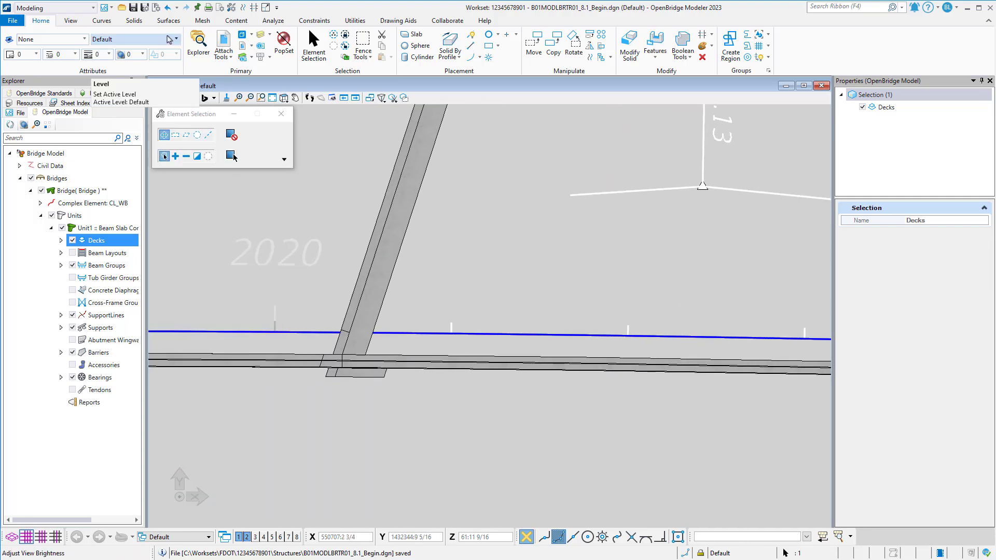
click(471, 35)
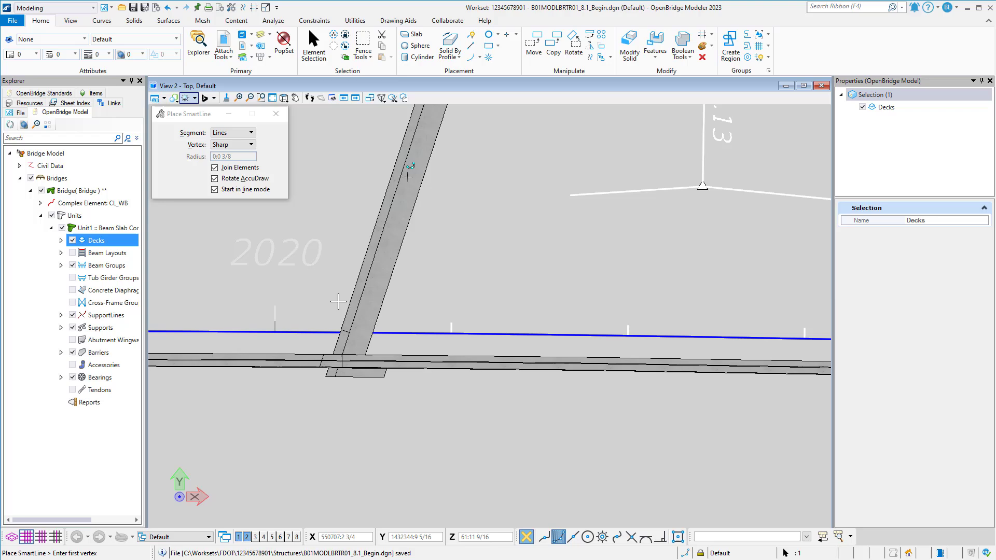
click(238, 537)
scroll(340, 397, up, 5)
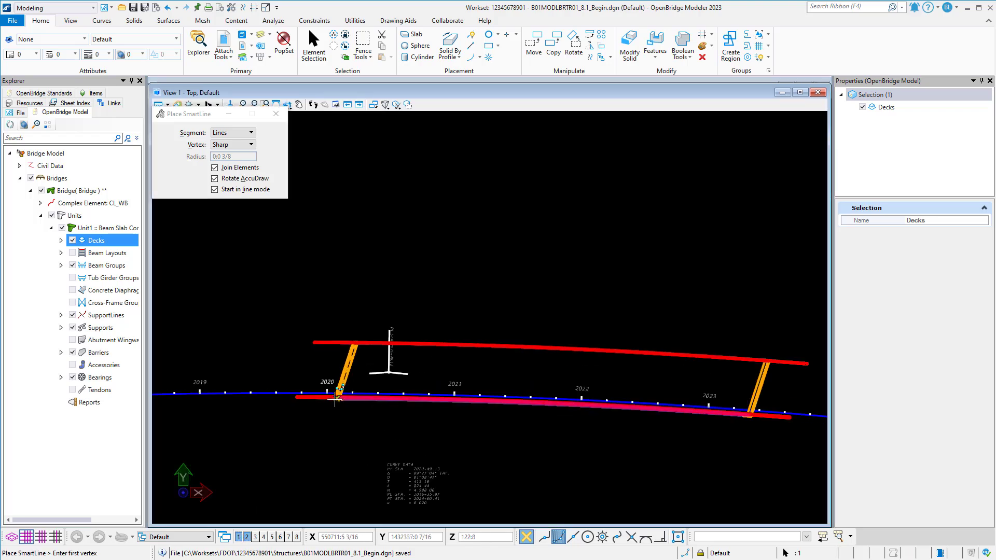
scroll(339, 397, up, 6)
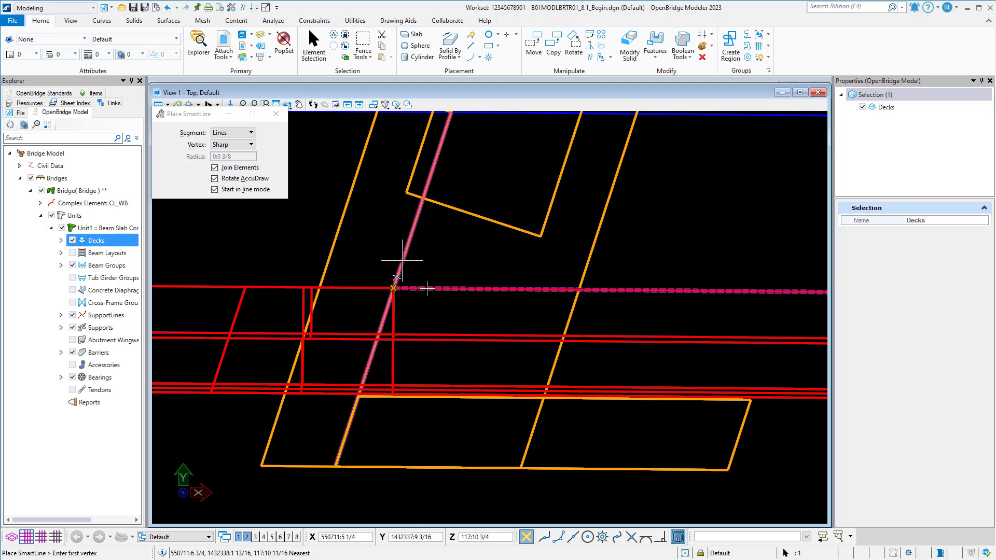
click(394, 287)
click(659, 537)
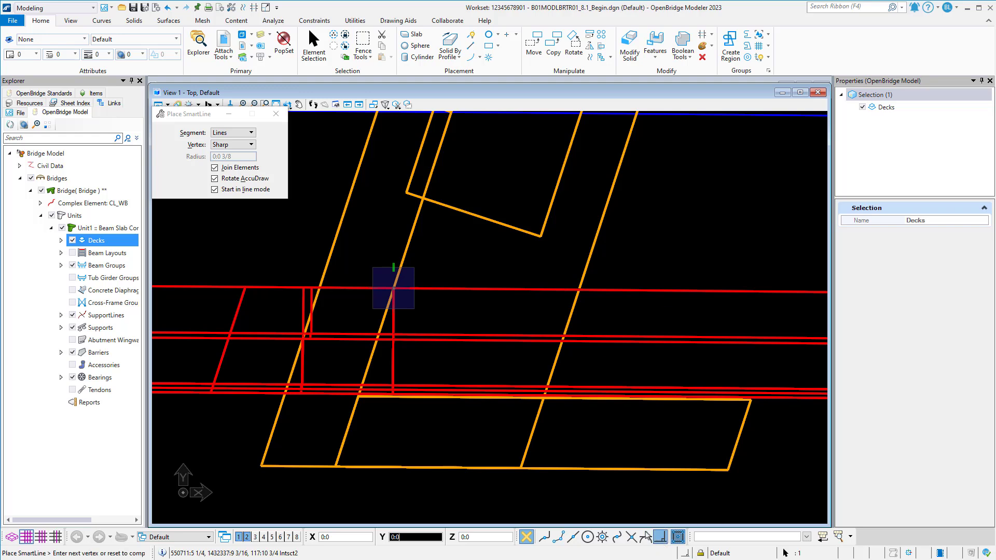
click(469, 470)
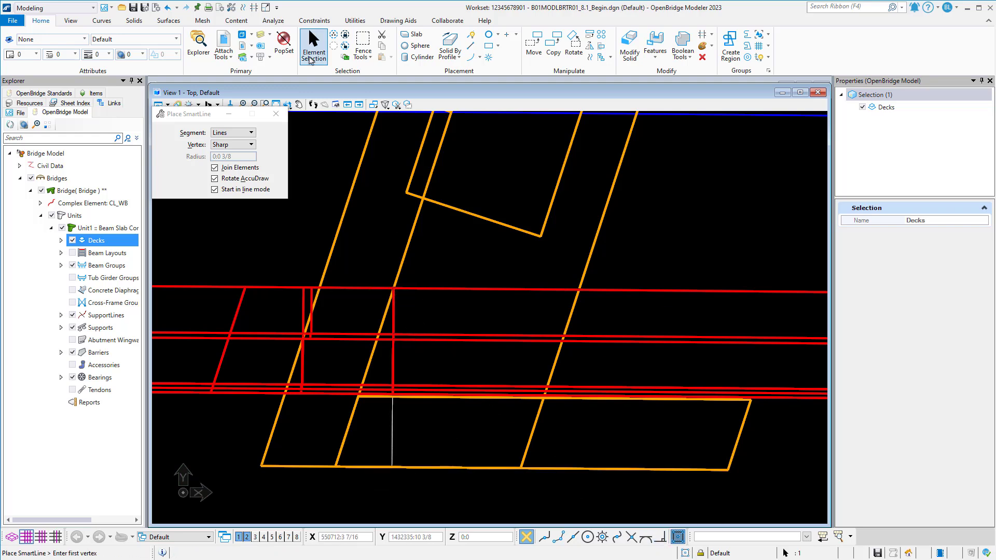
Assign the new reference line to the DDConstruction level.
click(312, 41)
click(393, 413)
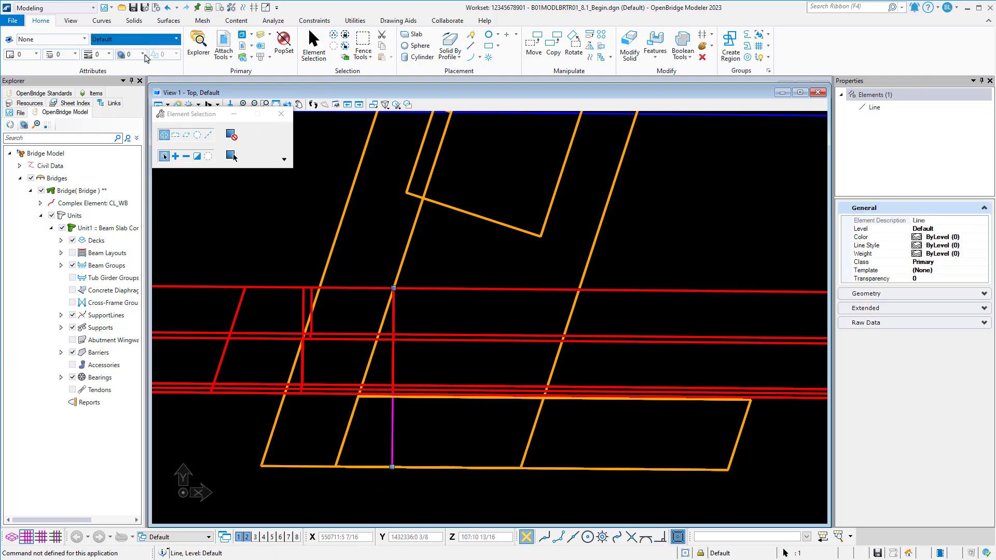
click(135, 39)
text(dd)
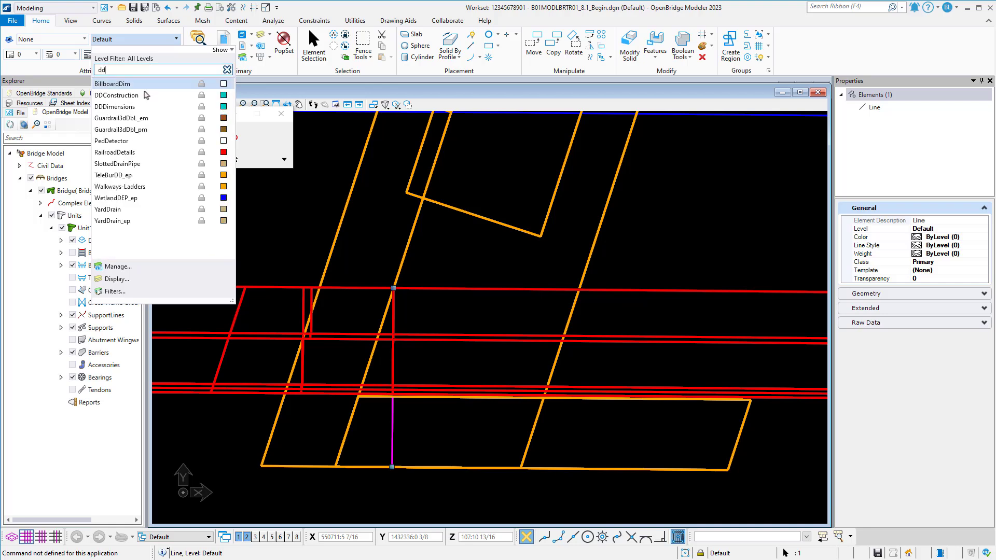
click(146, 94)
Set the Z coordinate of the reference line's start and end points to 105.
click(983, 294)
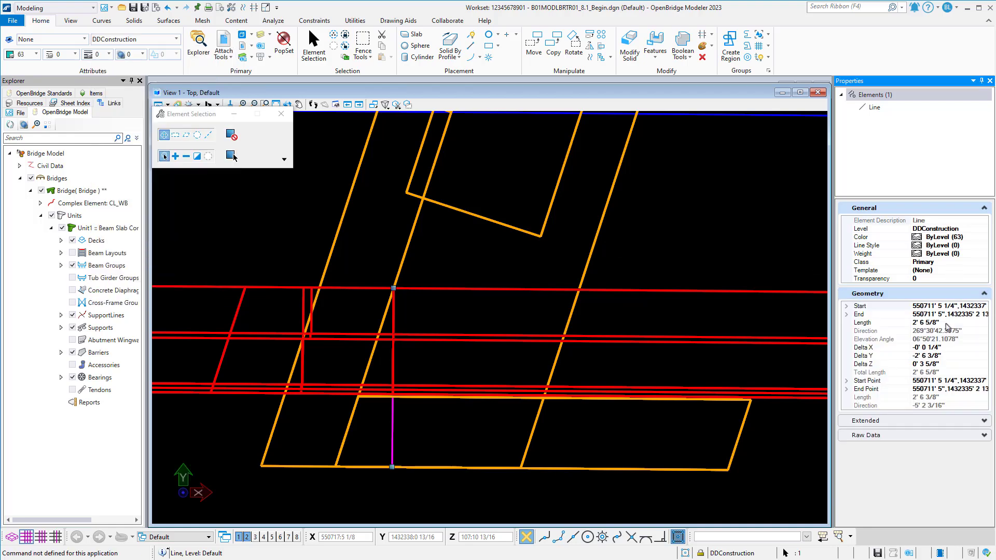
click(947, 322)
click(847, 306)
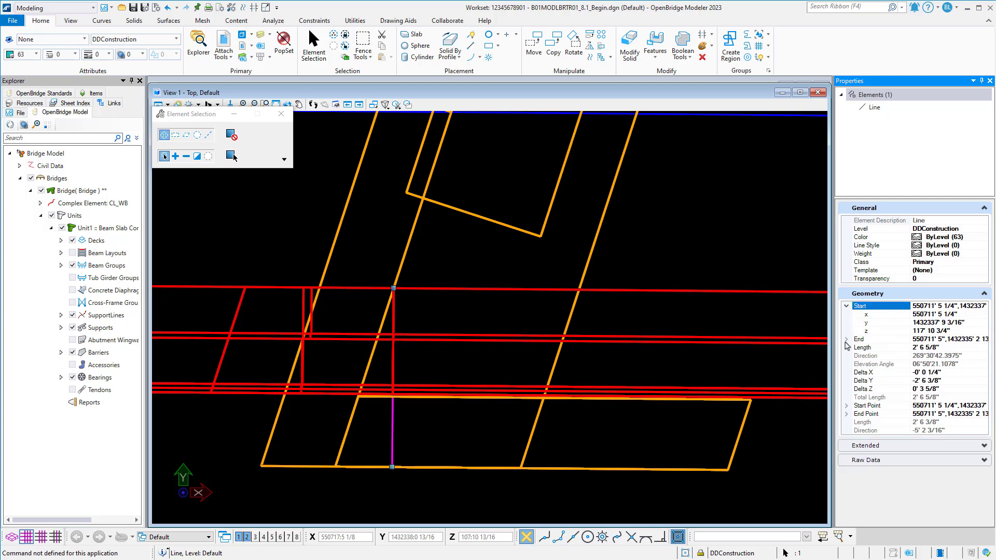
click(847, 339)
click(947, 331)
text(105)
key(Return)
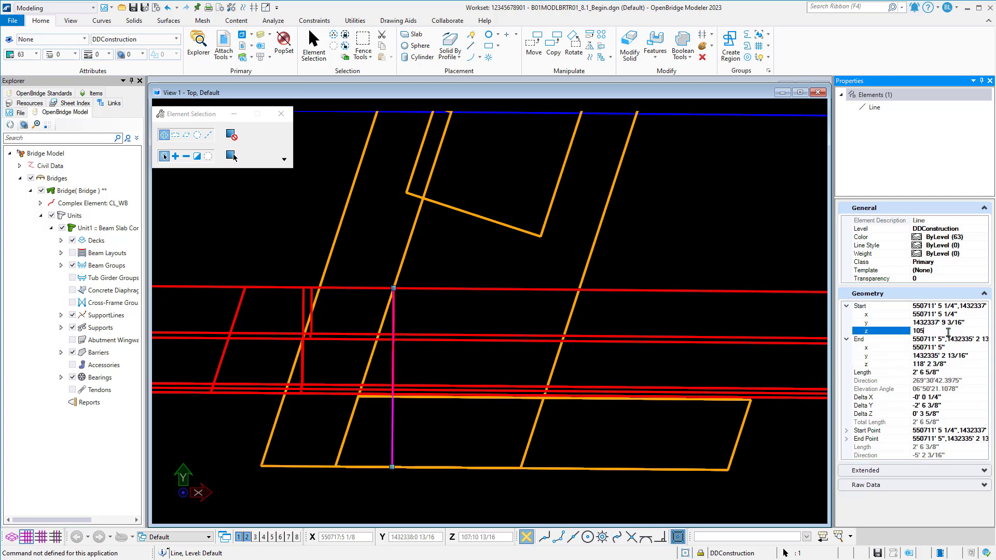
click(960, 363)
text(105)
key(Return)
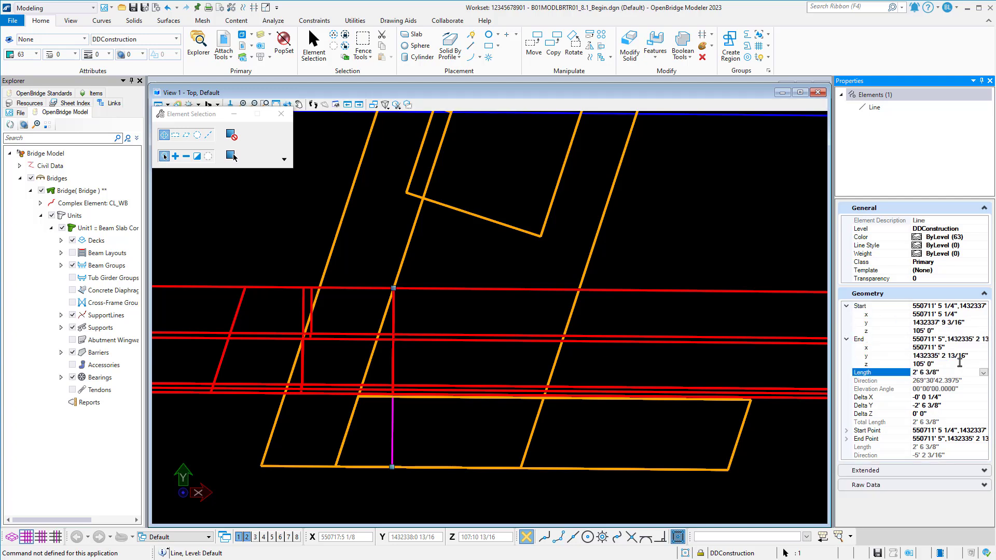
Make one copy of the reference line, placed a short distance ahead of the original.
click(507, 214)
middle_drag(591, 262, 645, 228)
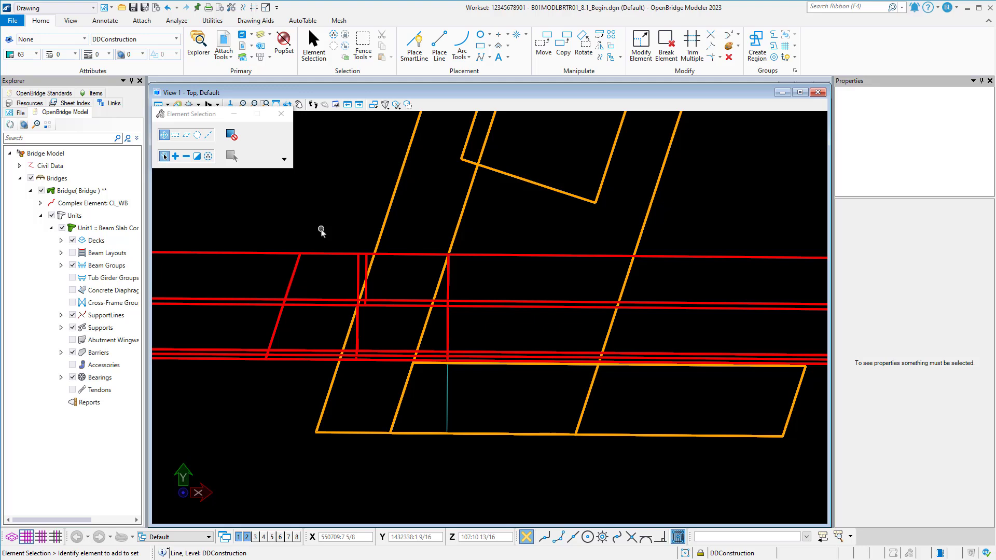
click(445, 388)
click(563, 44)
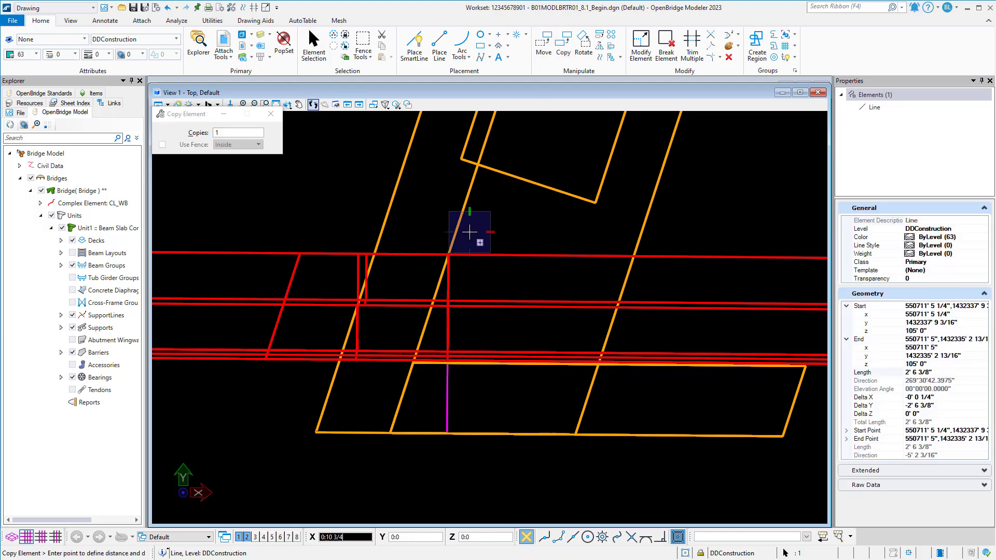
click(501, 216)
right_click(500, 216)
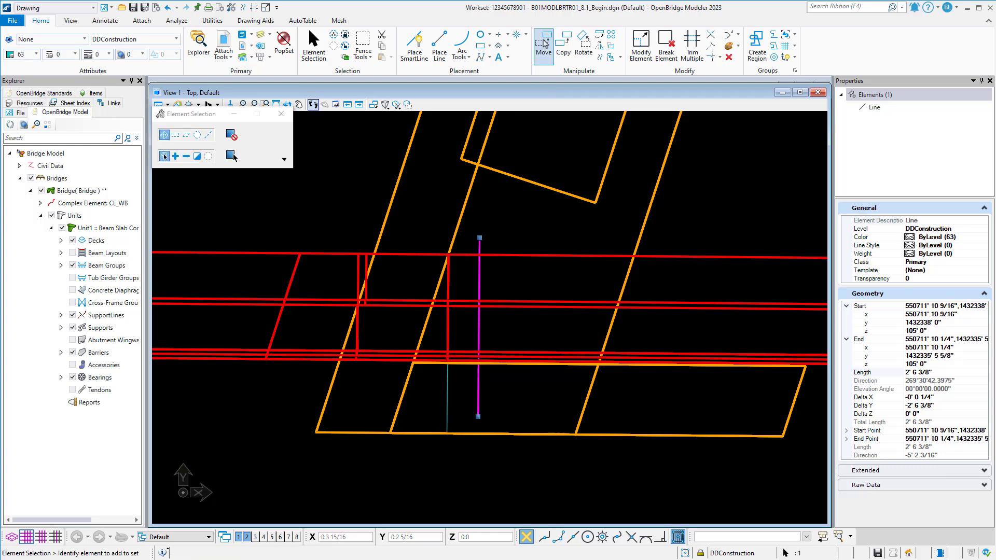
Move the copied line so its start point sits where the barrier's inner edge crosses the end bent's back skewed edge.
click(544, 44)
click(479, 238)
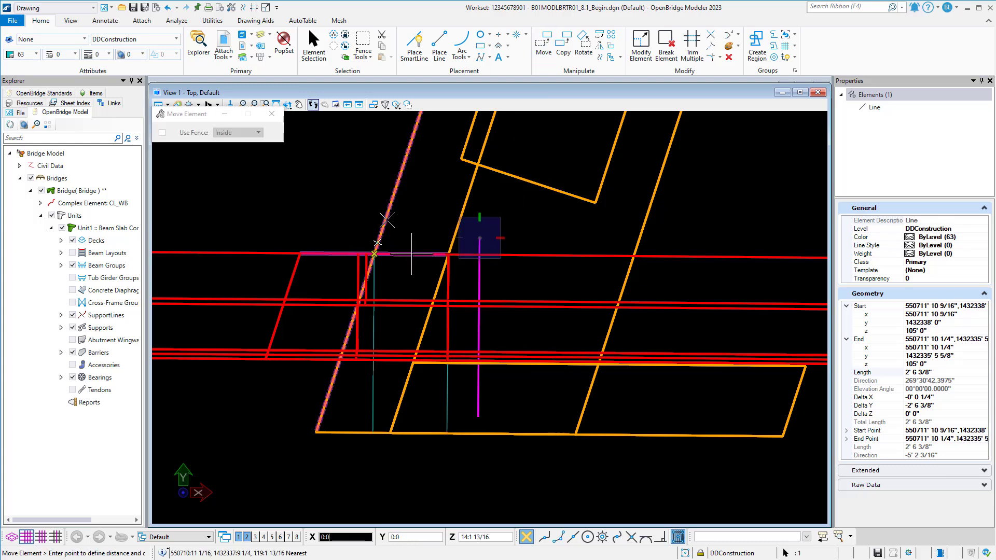
click(375, 253)
right_click(375, 253)
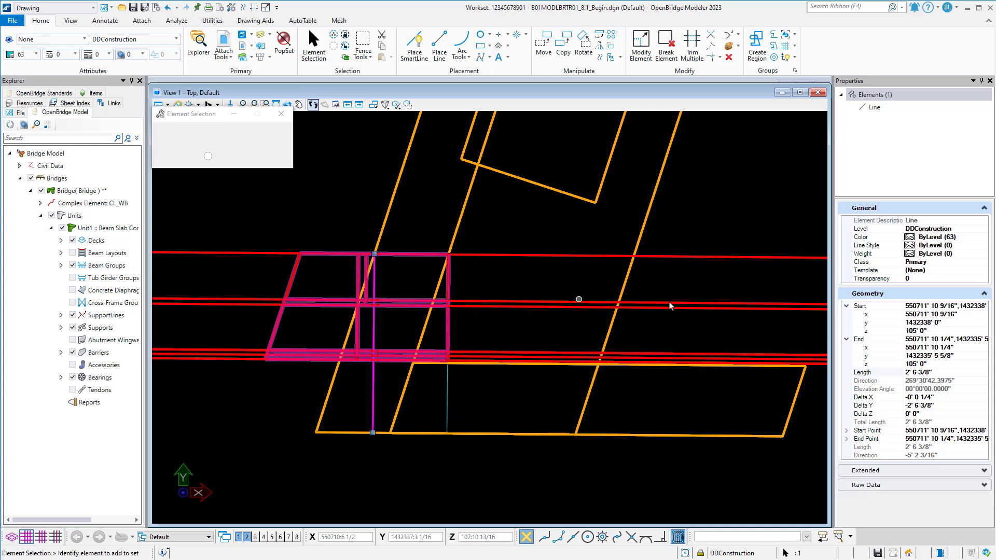
Set the Z coordinate of the copied line's start and end points to 105.
click(947, 333)
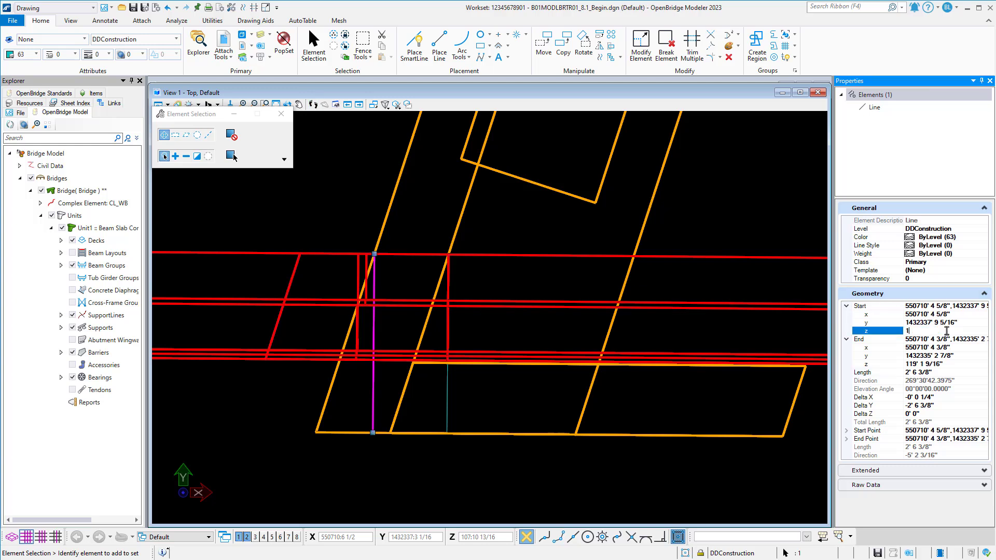
key(Return)
click(961, 364)
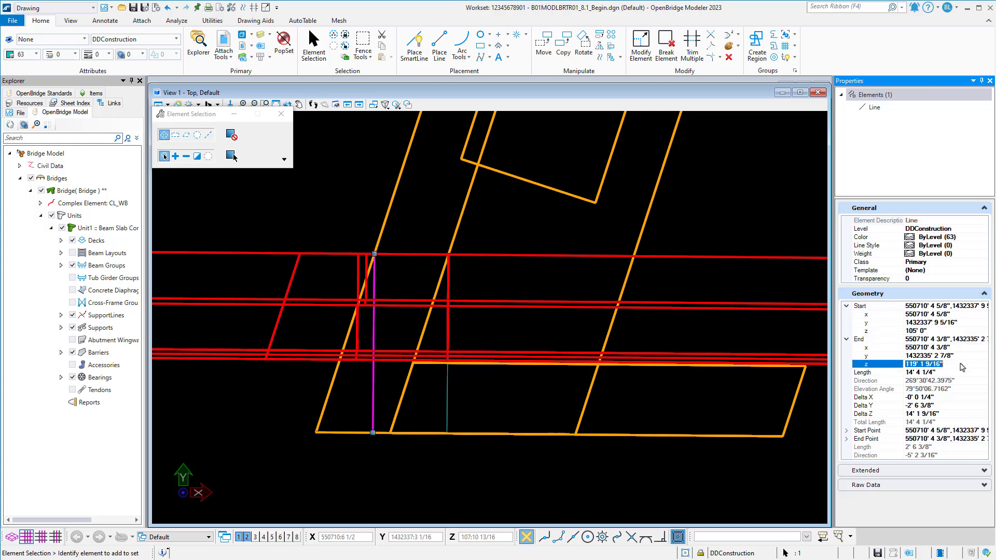
text(105)
key(Return)
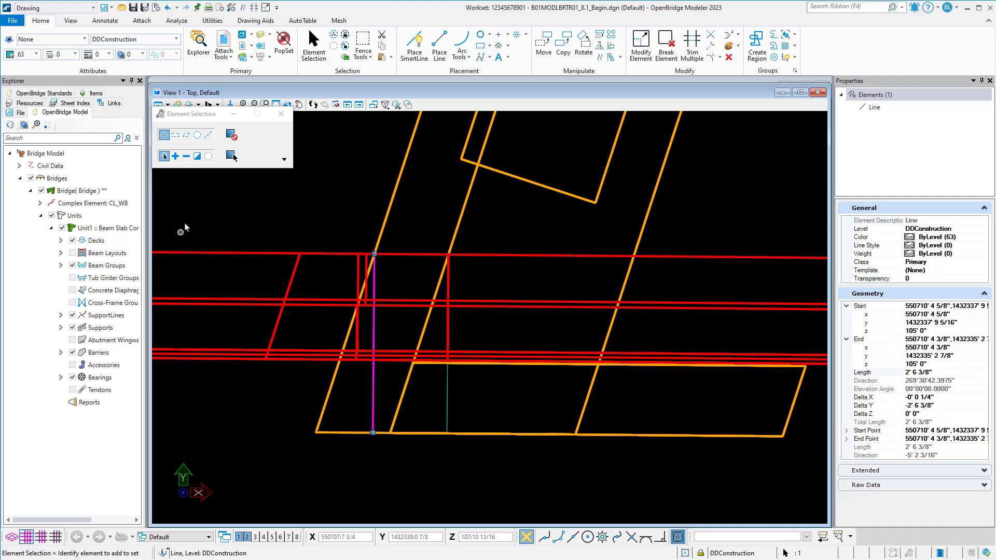
Add the original line to the selection, assign both lines to the NonPlottingEle_dp level, and clear the selection.
click(197, 156)
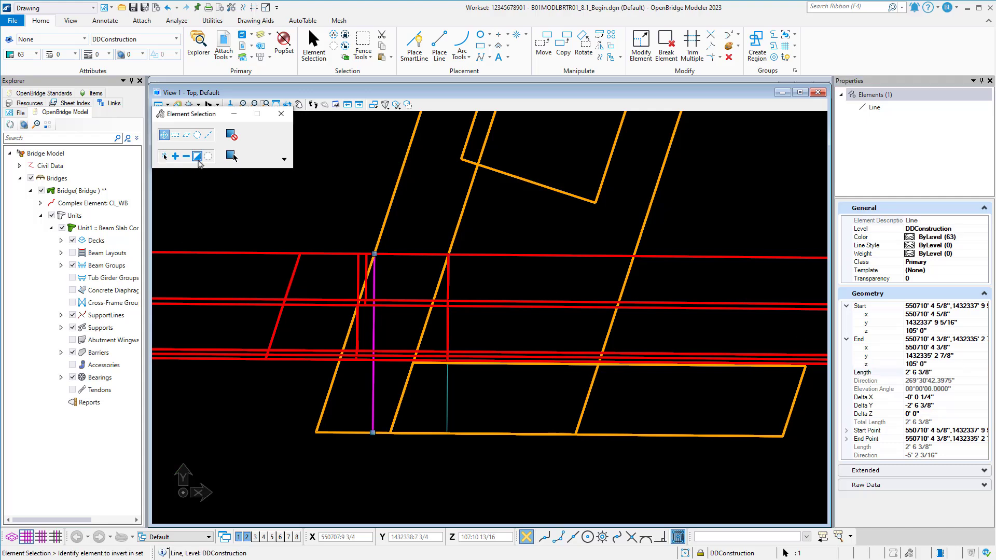
click(446, 384)
click(149, 41)
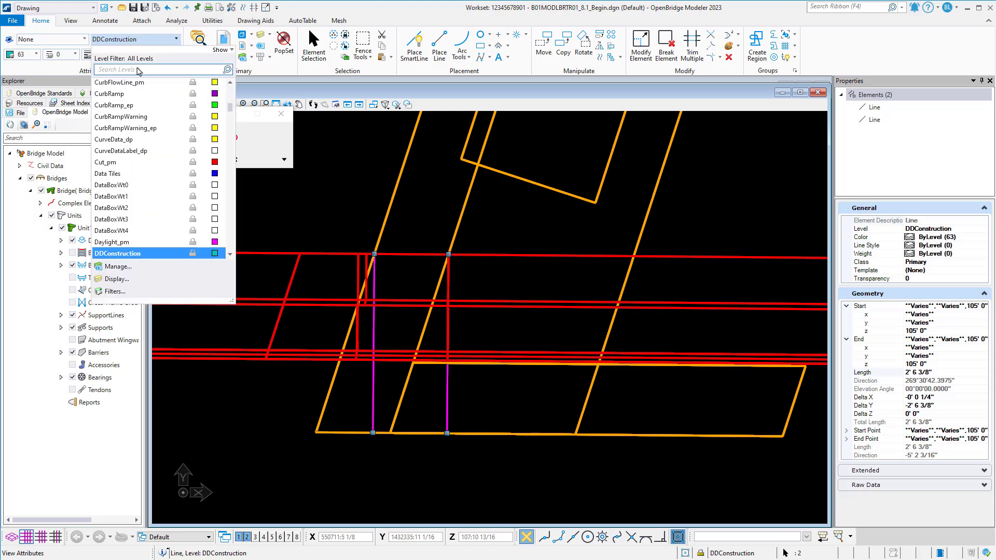
click(139, 70)
text(non)
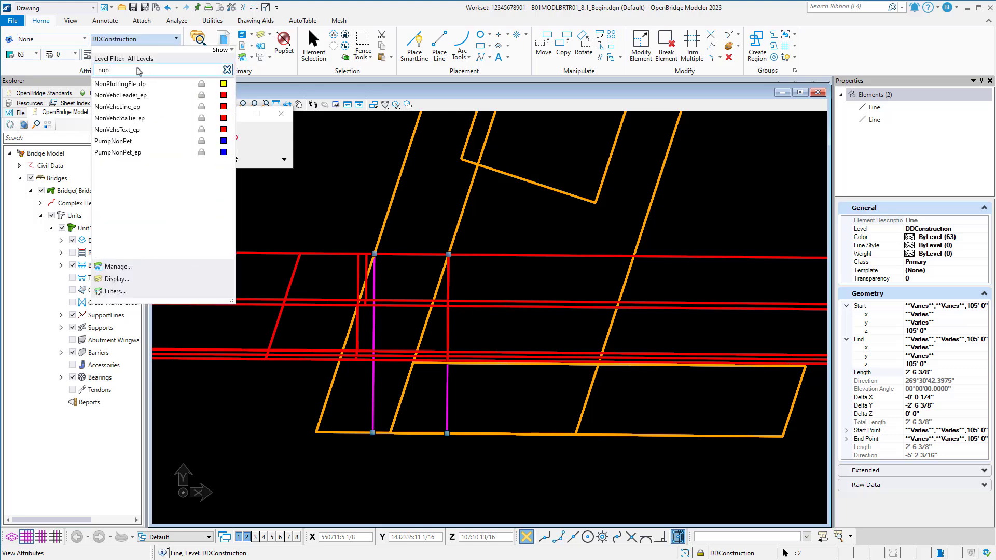
click(155, 84)
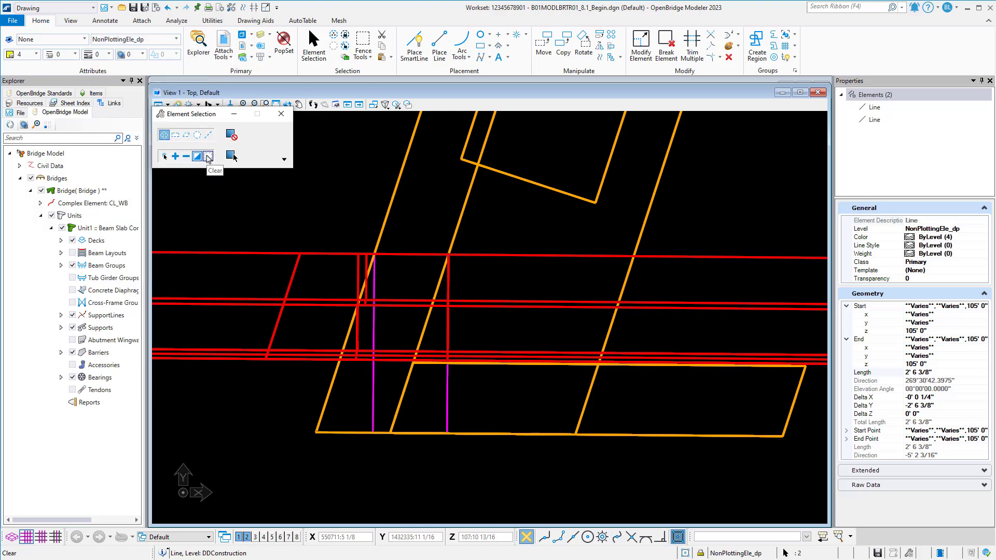
click(208, 156)
Turn off the BarrierWallConc_pm level in View 1 and inspect the reference line's start point on the end bent's back edge.
click(264, 37)
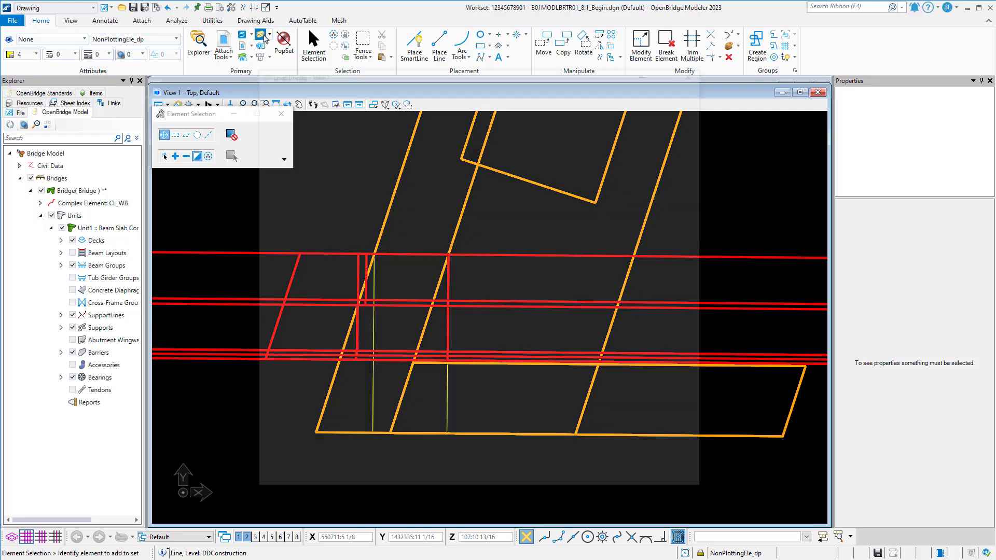
click(309, 304)
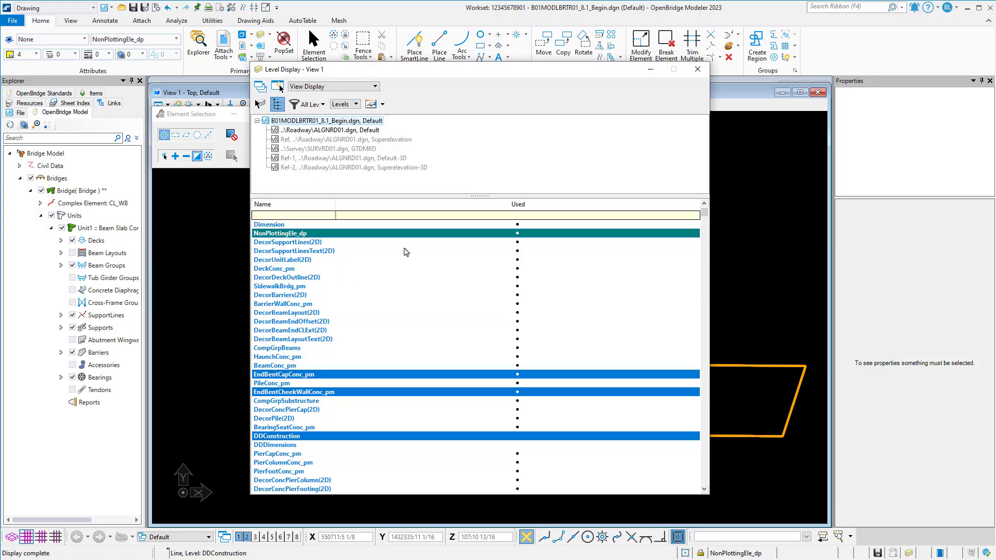
click(698, 69)
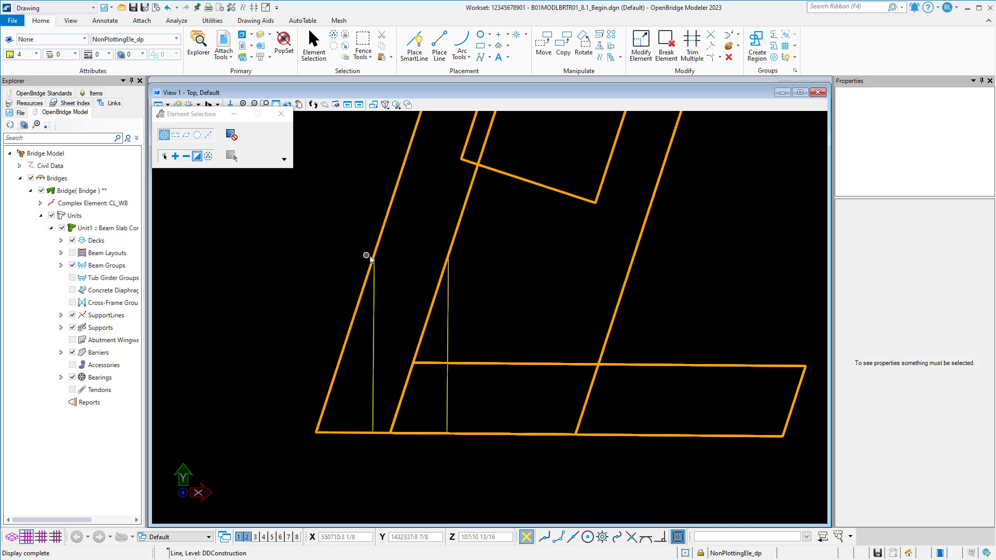
scroll(372, 261, up, 8)
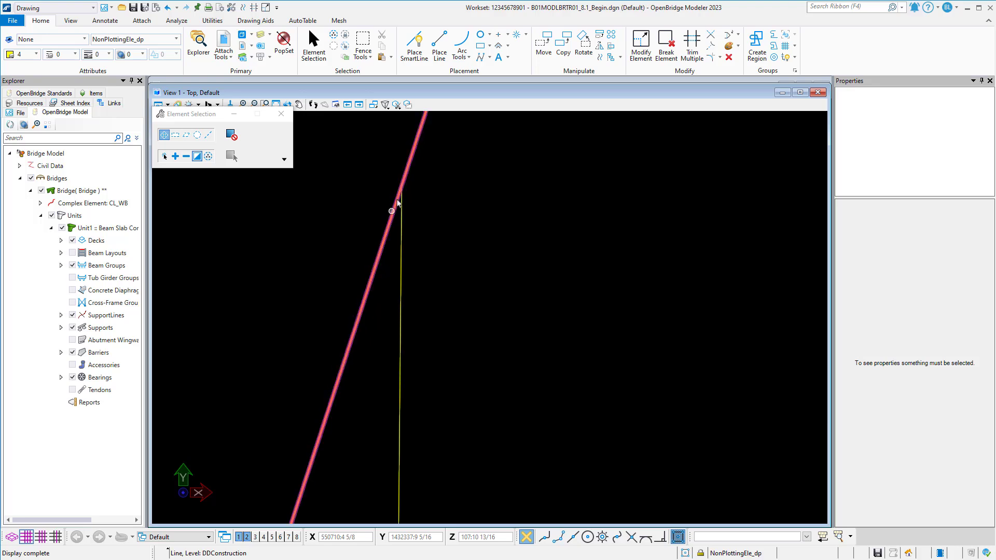
middle_drag(411, 180, 440, 215)
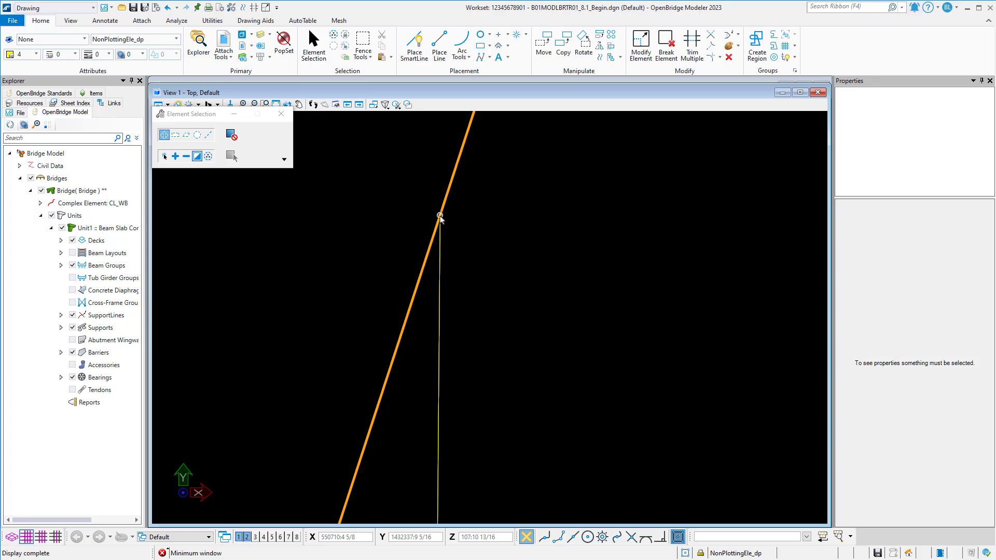
scroll(440, 215, down, 3)
scroll(440, 216, down, 4)
middle_drag(497, 213, 418, 275)
In View 2, select both NonPlottingEle_dp reference lines below the end bent and copy them 15 feet straight up along Z.
key(ctrl)
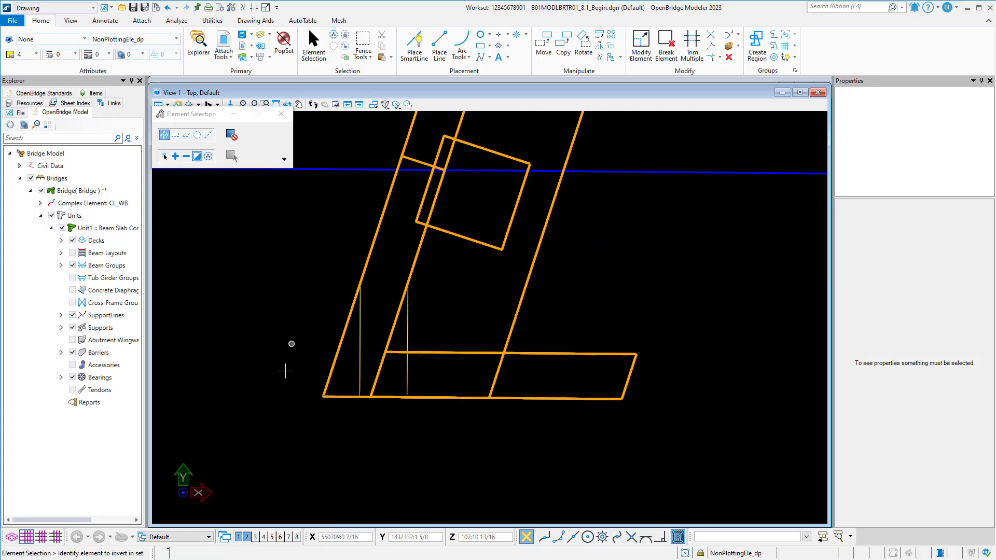
click(247, 537)
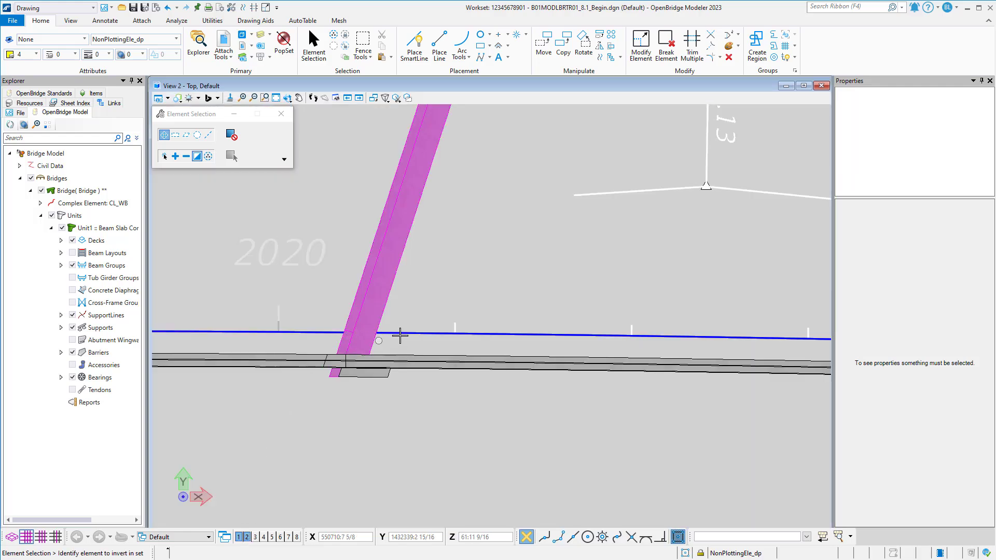
shift+middle_drag(409, 334, 479, 332)
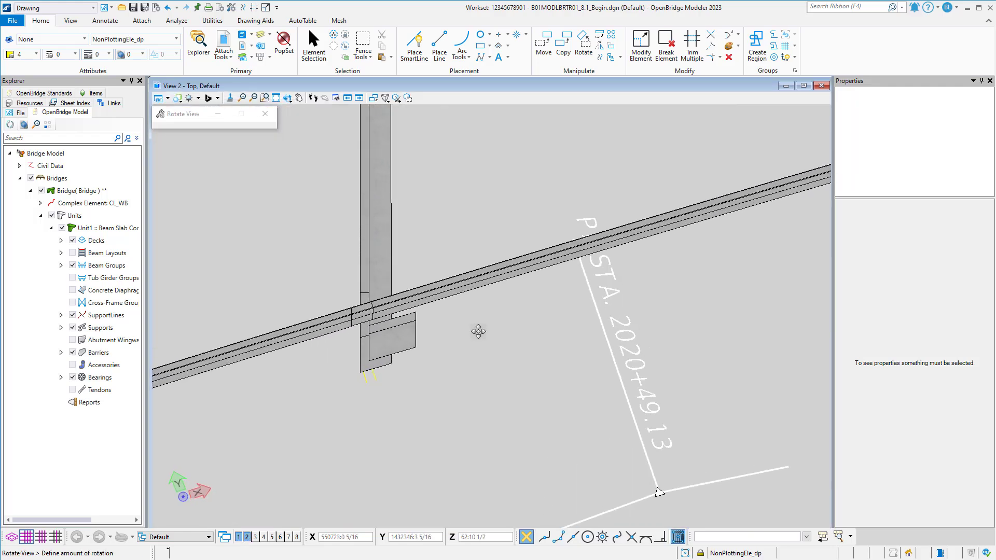
ctrl+click(375, 376)
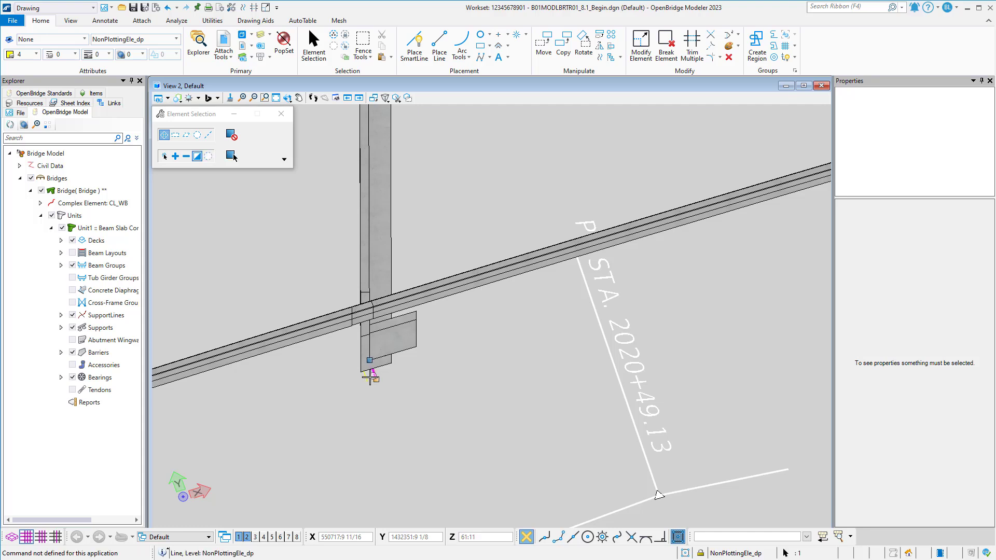
ctrl+click(366, 379)
click(564, 45)
click(491, 211)
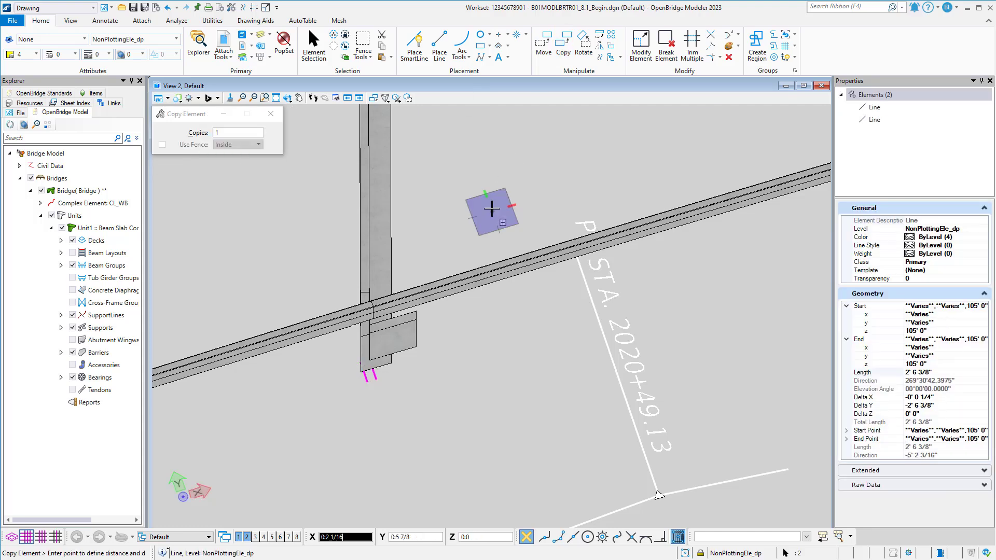
key(Tab)
key(Tab)
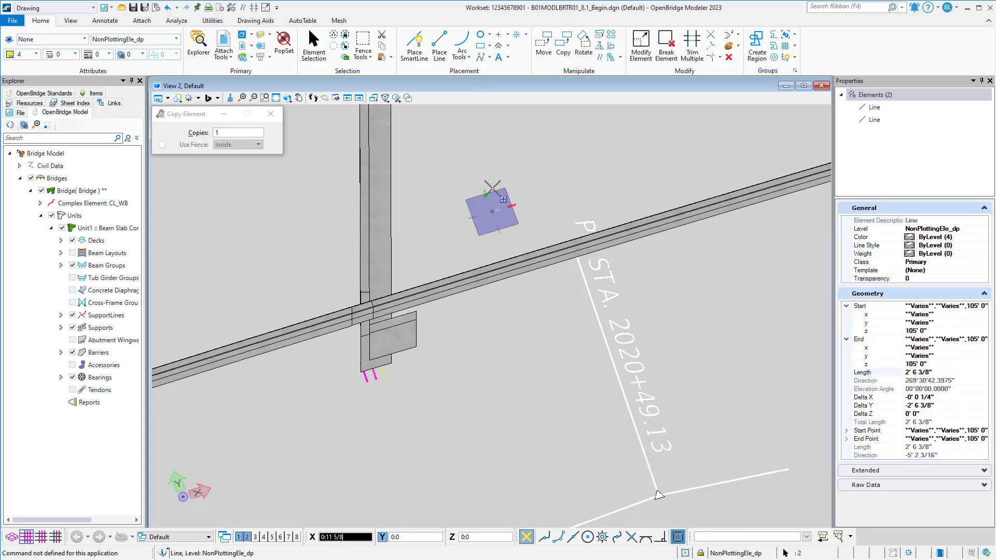
key(Tab)
key(Tab)
text(15)
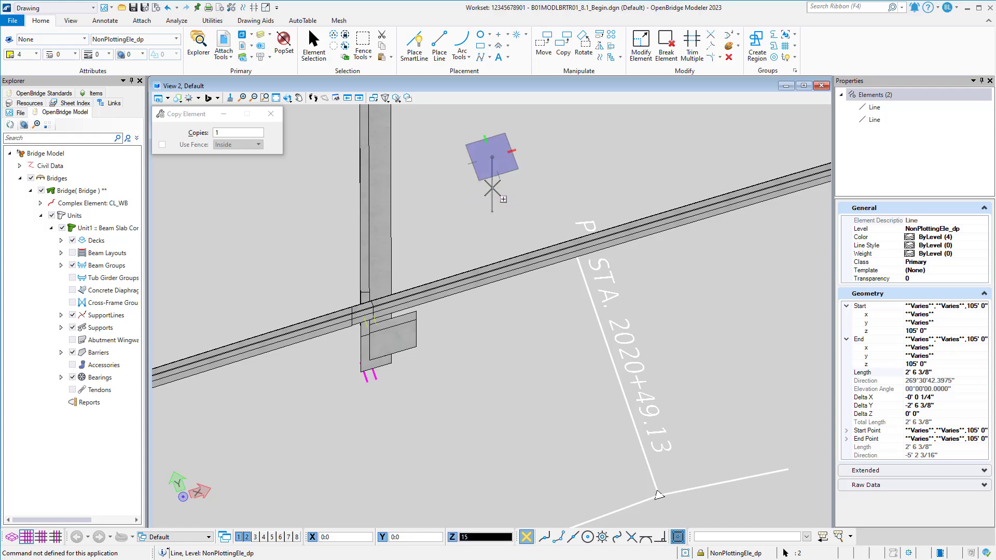
key(Escape)
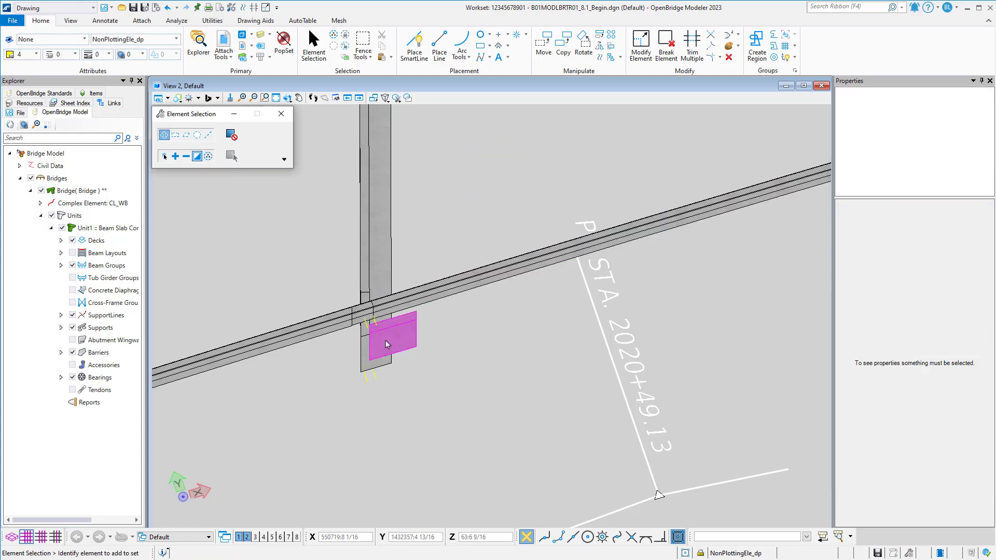
Turn off the BarrierWallConc_pm level in View 2 to expose the end bent corner.
shift+middle_drag(385, 343, 427, 299)
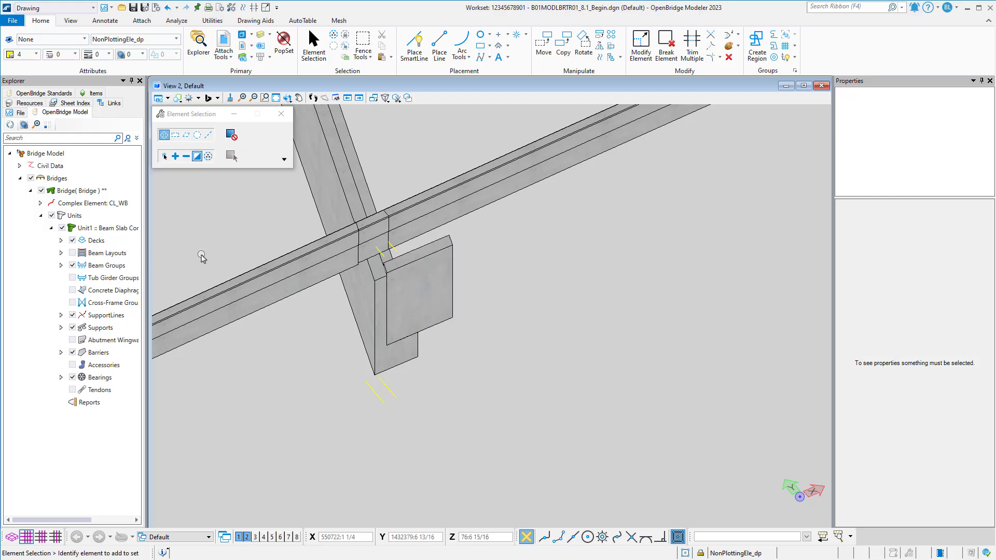
click(261, 36)
click(312, 305)
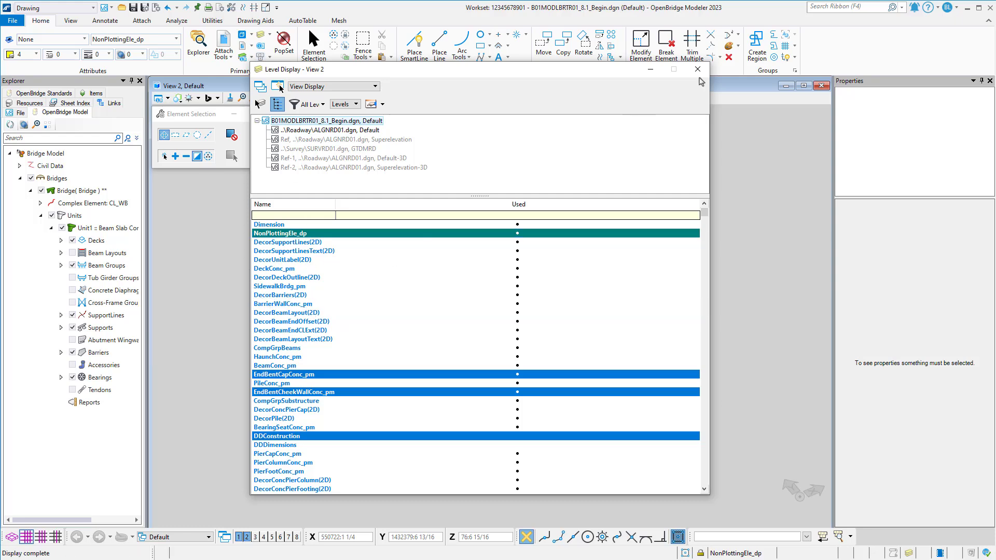
click(697, 69)
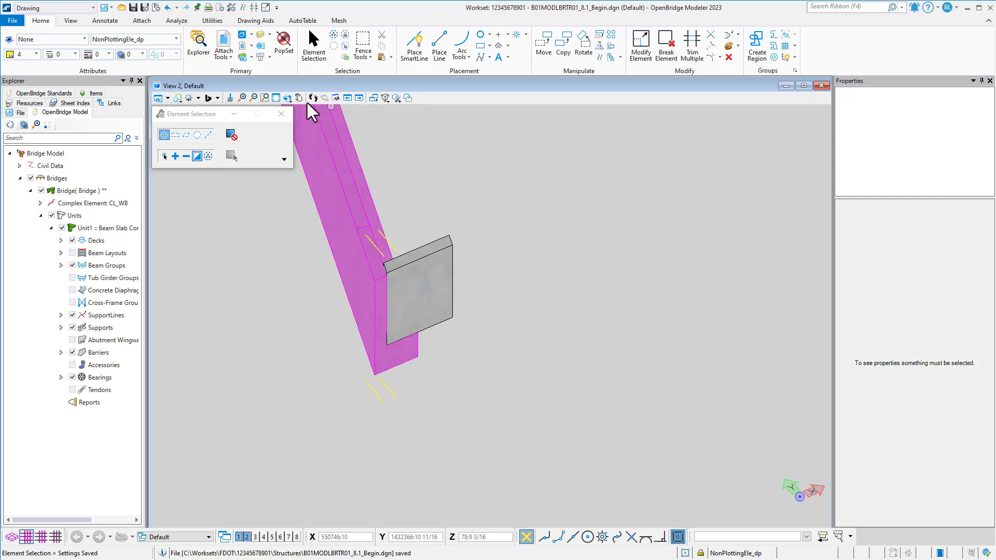
Switch to the Modeling workflow and construct a surface by edge curves between the cheek-wall-side lower line and its raised copy.
click(286, 97)
click(79, 8)
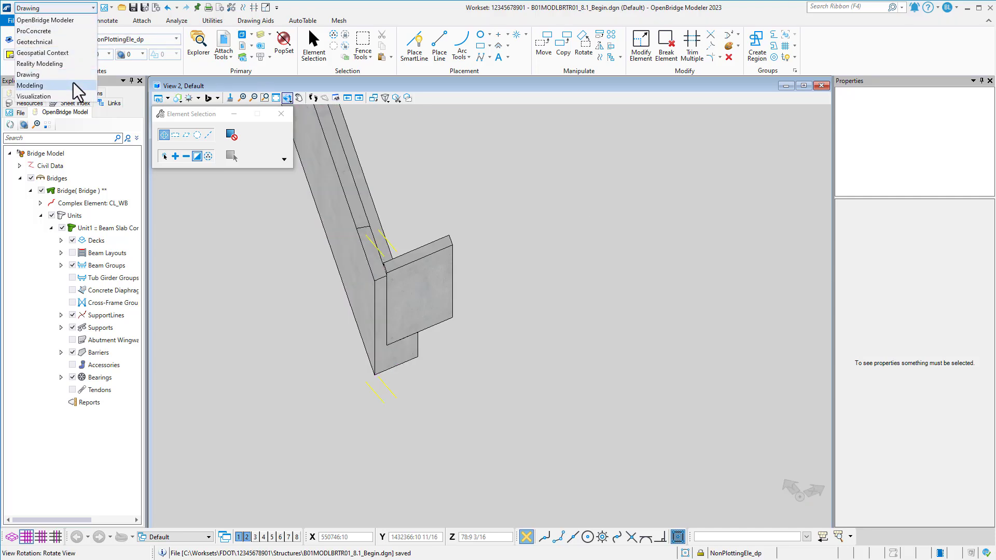
click(73, 83)
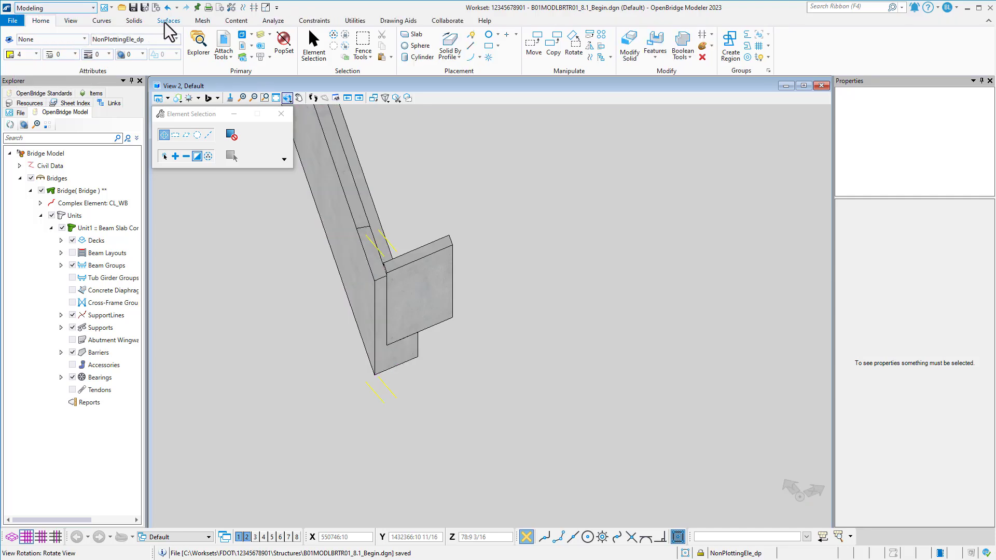
click(164, 22)
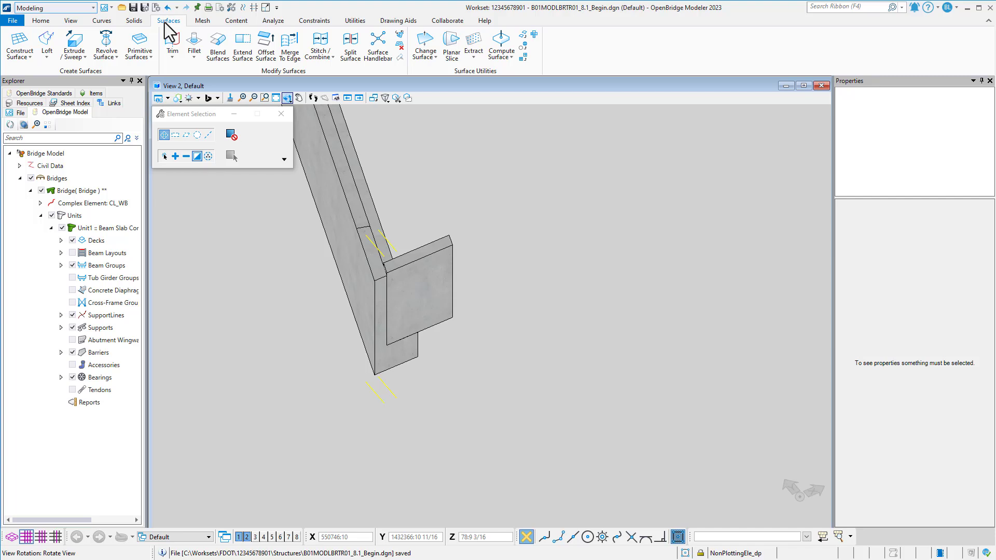
click(20, 56)
click(35, 85)
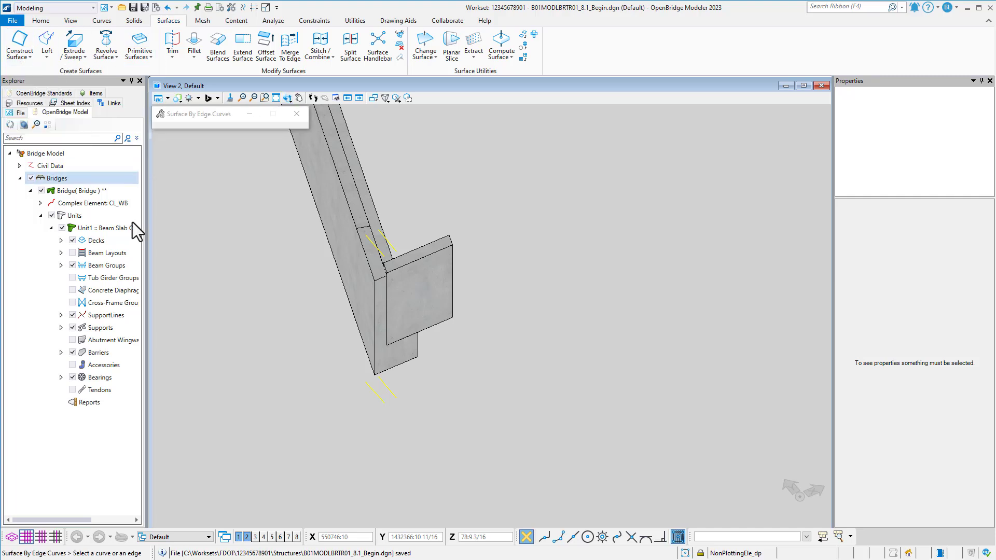
click(389, 391)
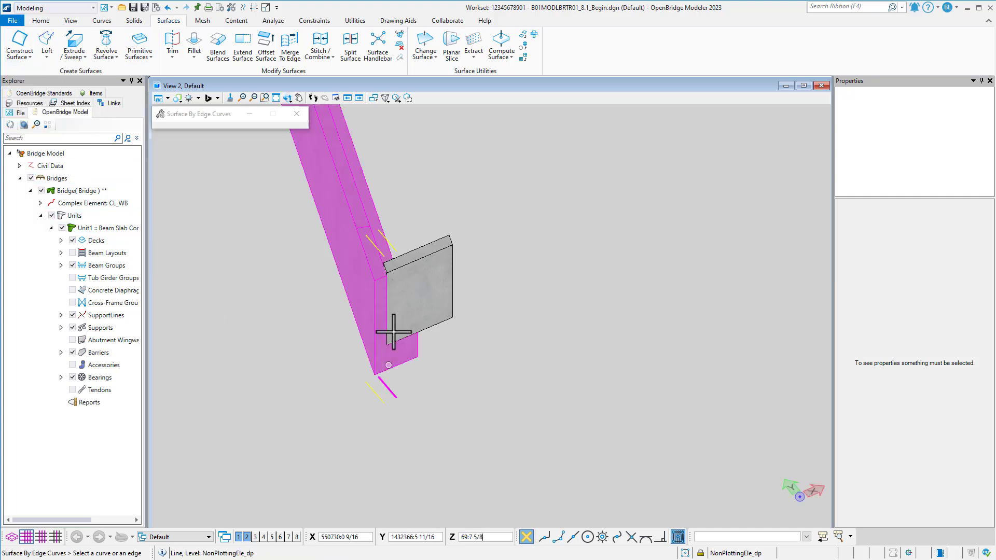
click(386, 243)
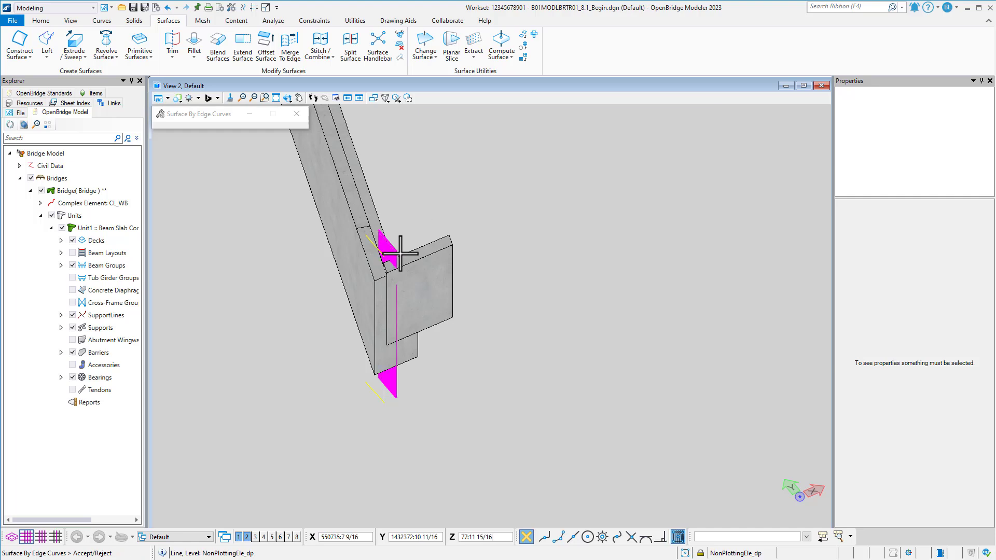
click(344, 367)
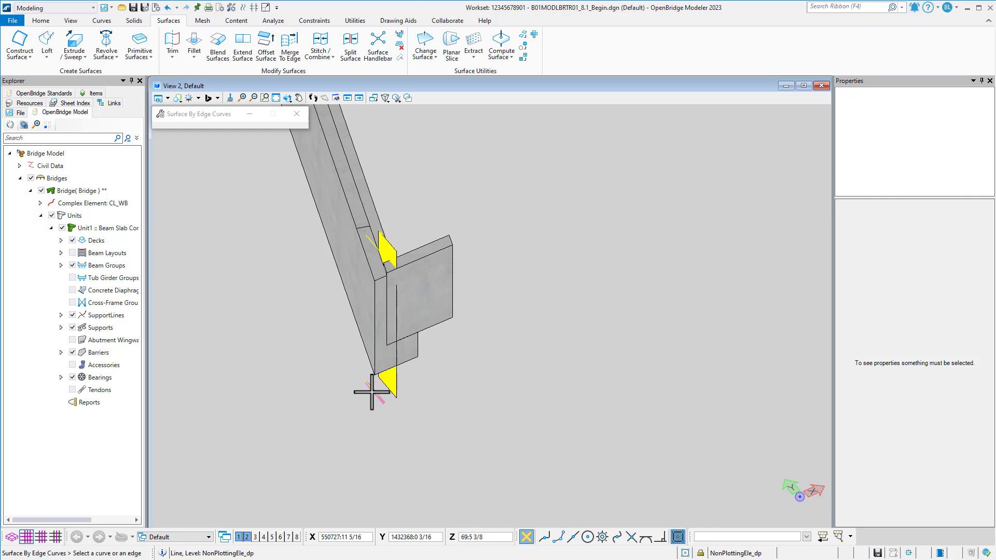
Construct a second surface by edge curves between the outer lower reference line and its raised copy.
scroll(372, 243, up, 3)
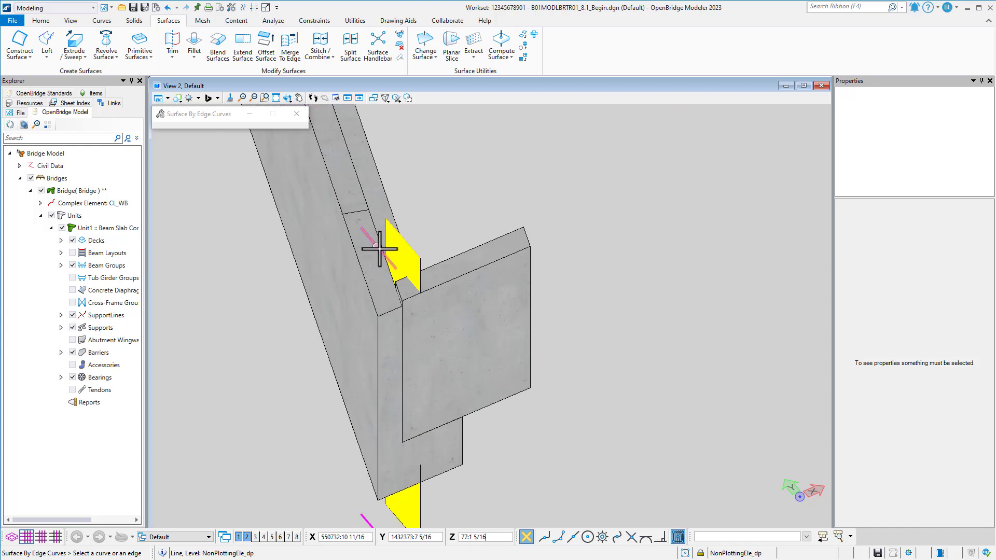
click(381, 250)
scroll(277, 252, down, 1)
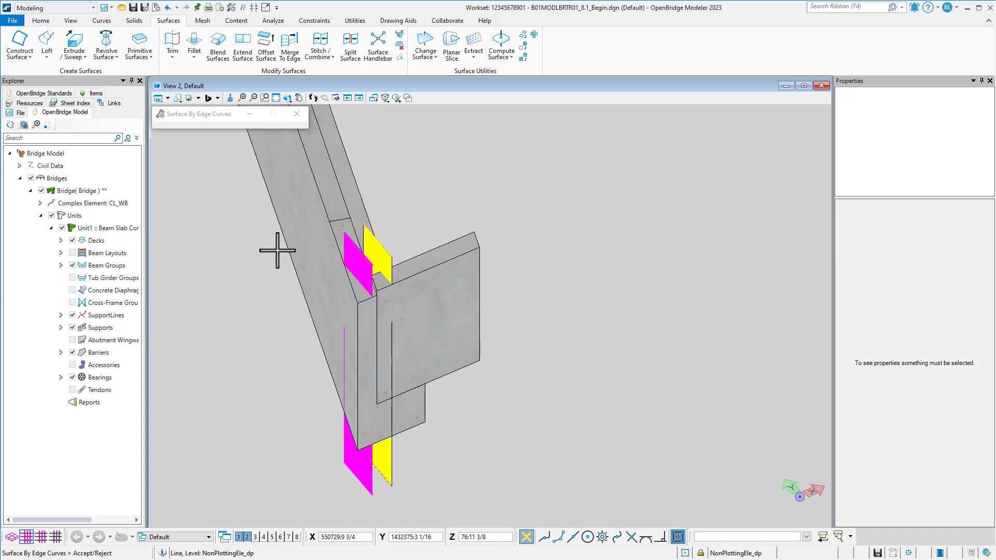
click(277, 250)
Undo the trial thickening and thicken both vertical surfaces into solids, using the Forward direction and a 1:0 thickness.
key(ctrl+z)
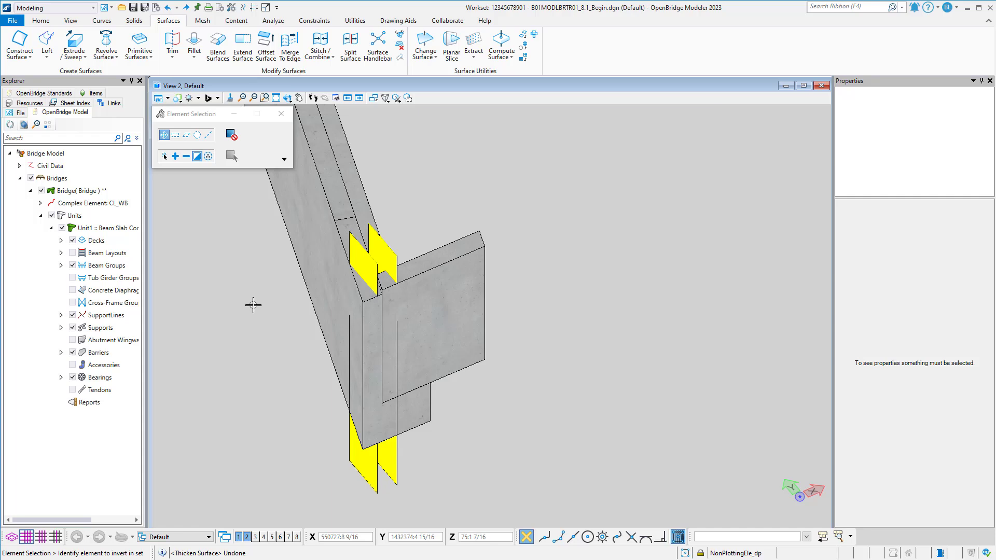
click(133, 20)
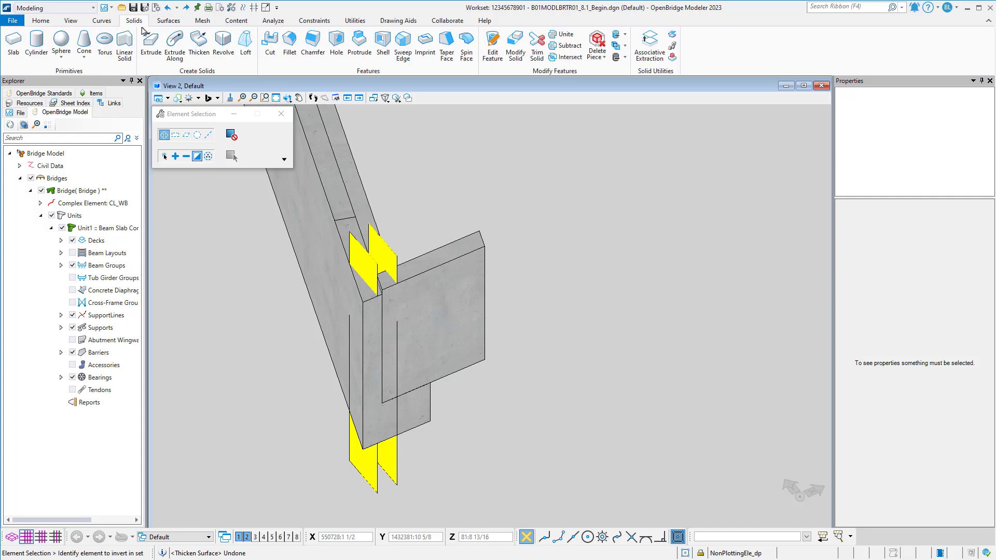
click(199, 44)
click(378, 261)
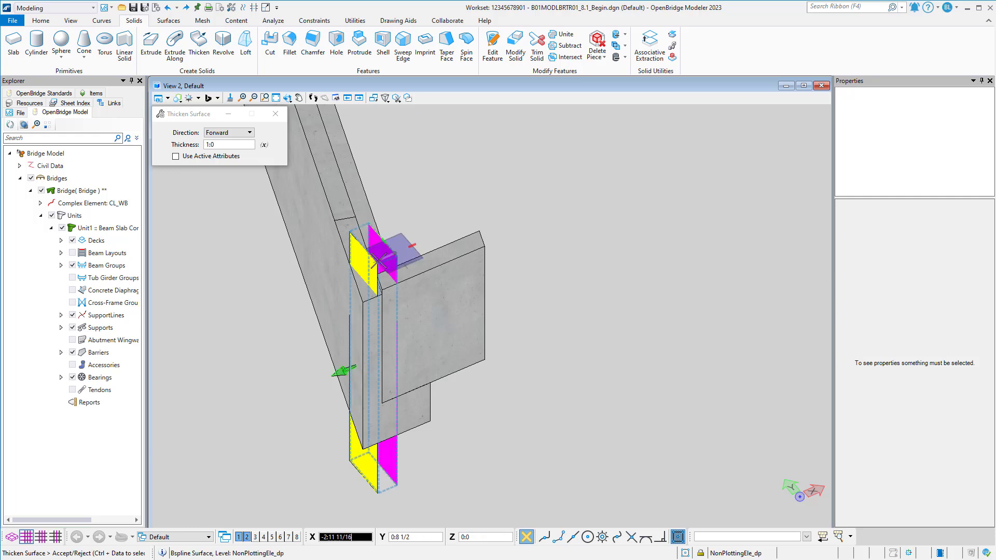
click(348, 252)
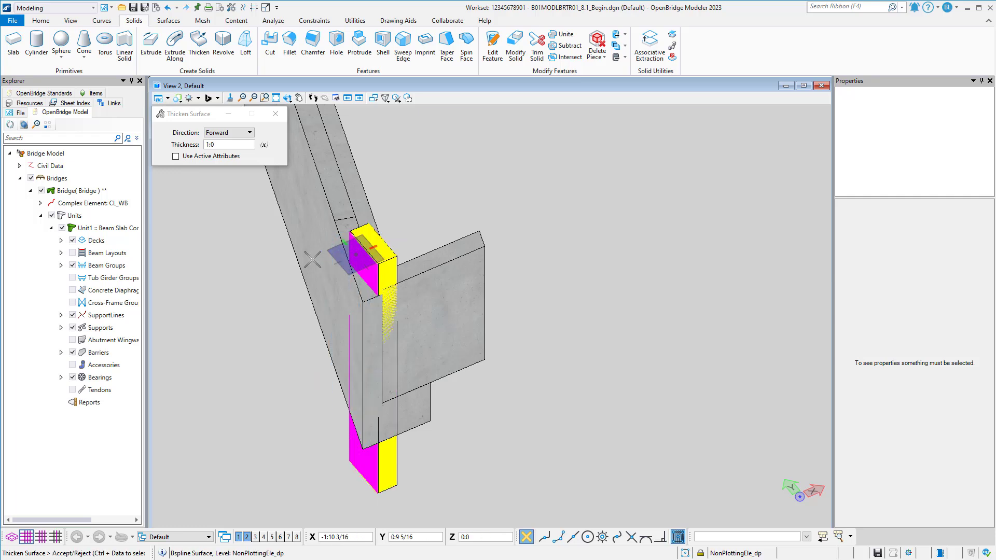
Trim the cheek wall with the adjacent thickened solid, and trim the end bent cap with the outer thickened solid.
click(537, 44)
click(438, 256)
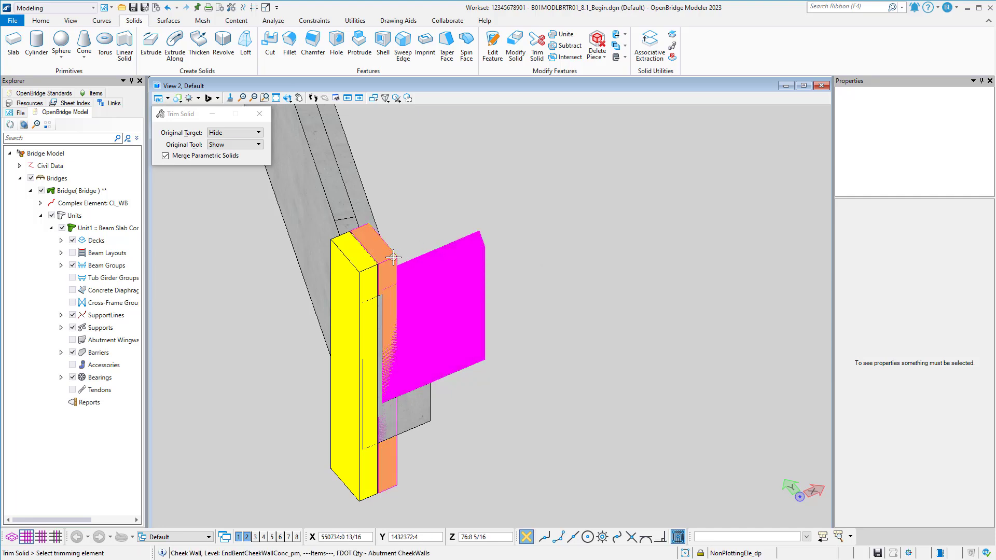
click(403, 239)
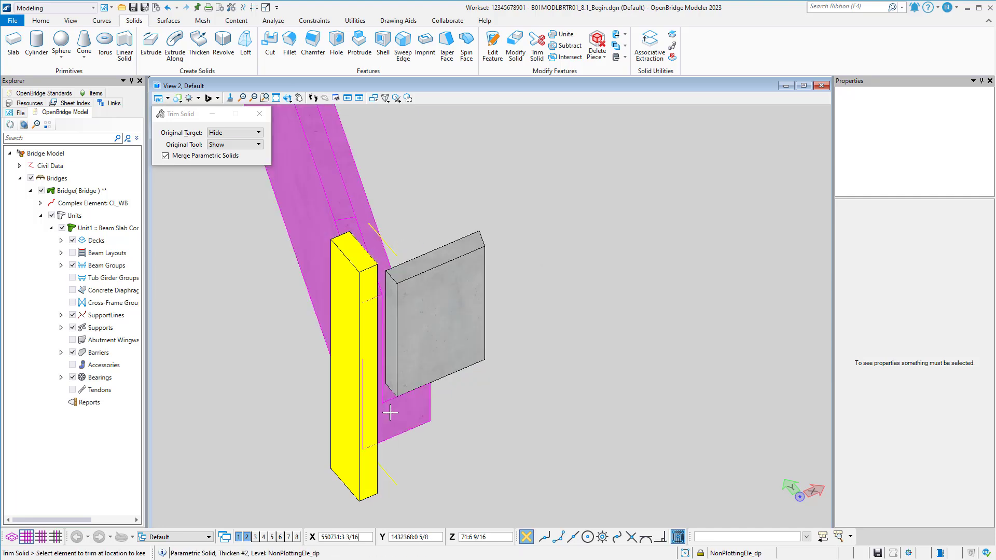
click(345, 263)
click(267, 268)
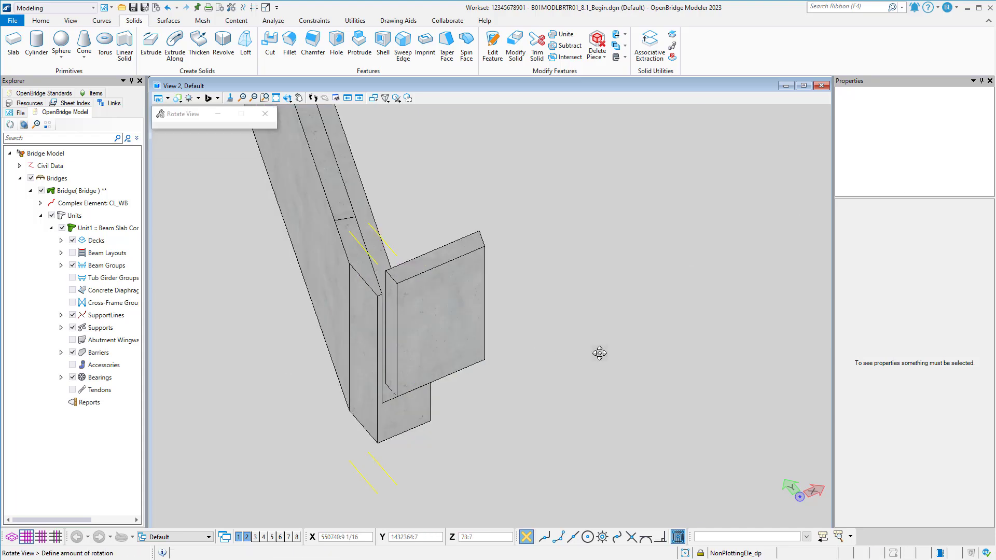
Draw vertical SmartLines connecting both ends of the cheek-wall-side lower reference line to the matching ends of its raised copy.
shift+middle_drag(598, 351, 444, 402)
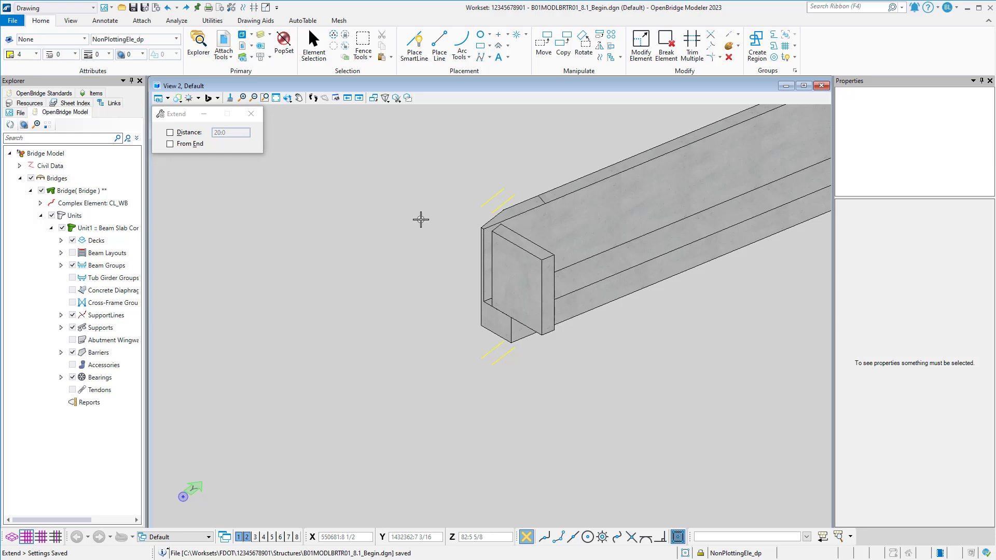
scroll(493, 244, up, 2)
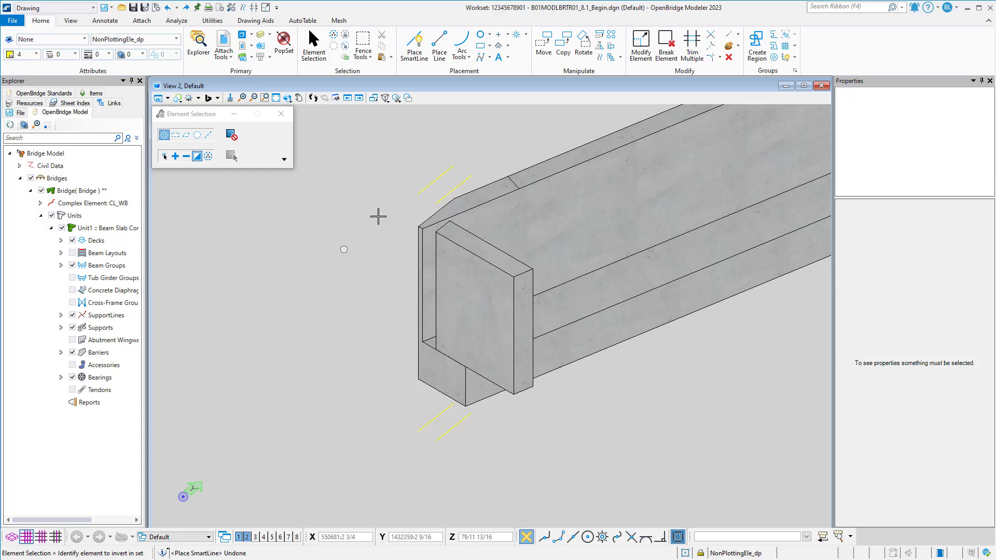
click(414, 47)
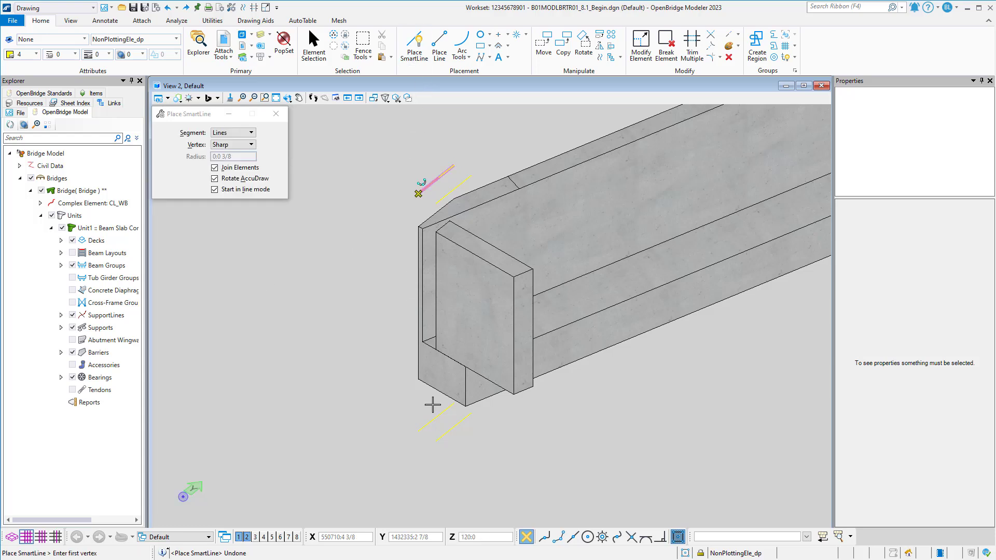
click(437, 440)
click(437, 204)
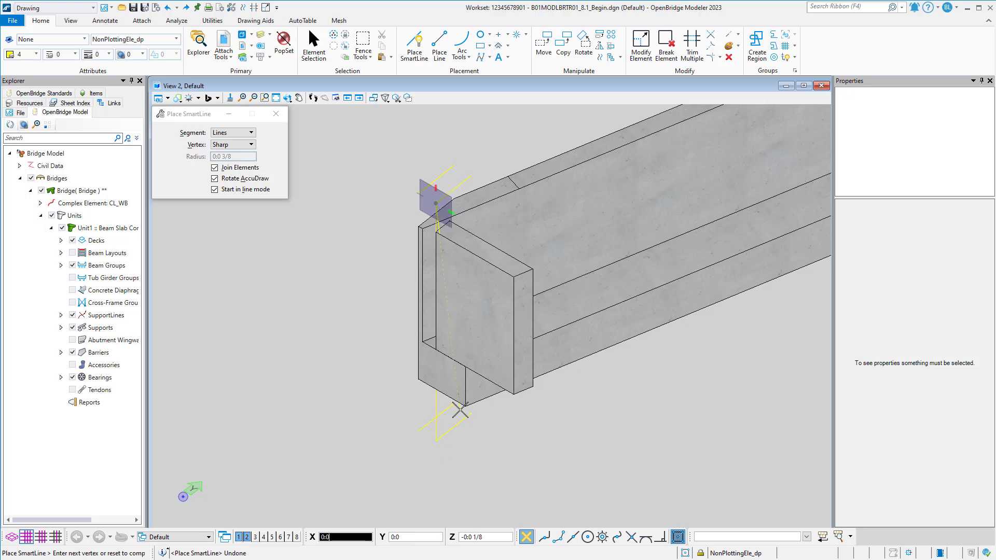
click(469, 411)
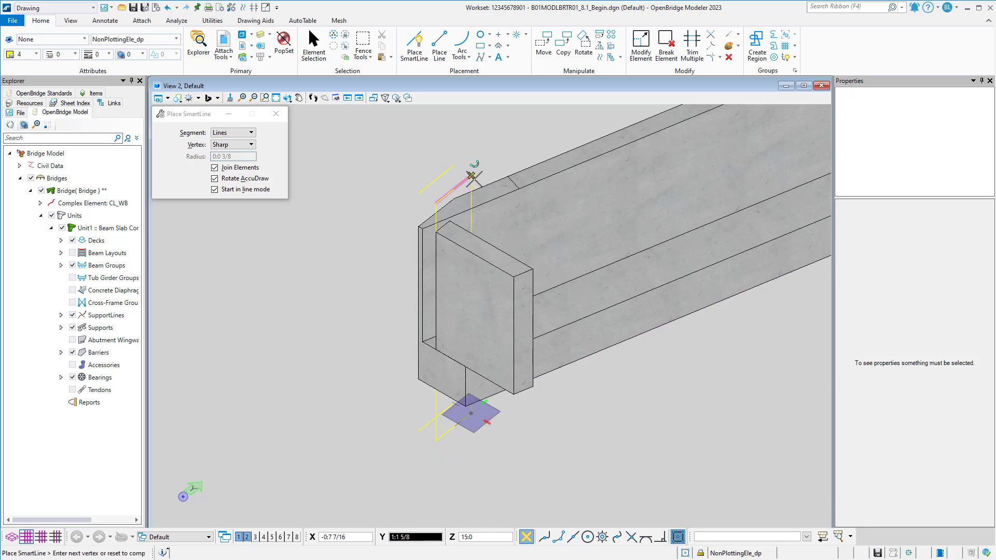
right_click(473, 178)
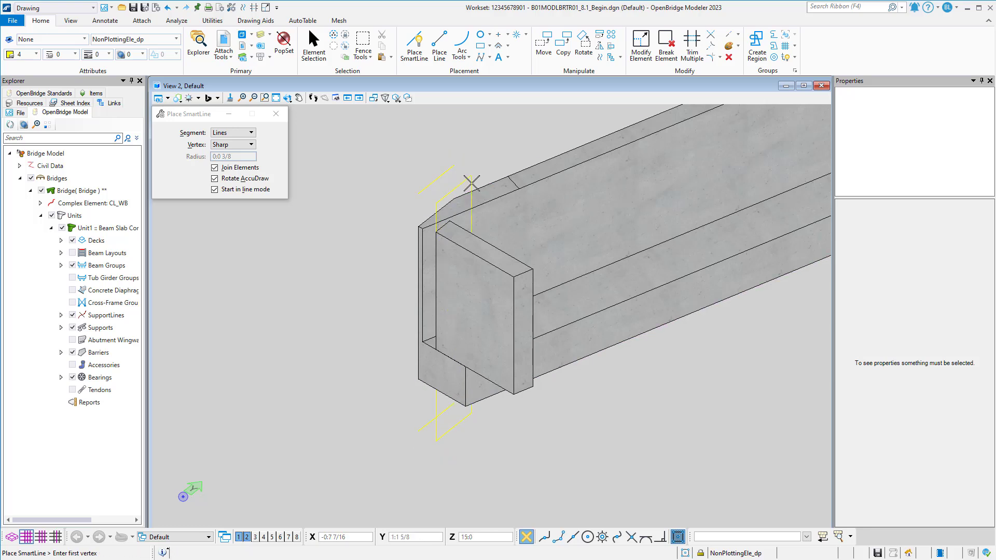
right_click(423, 229)
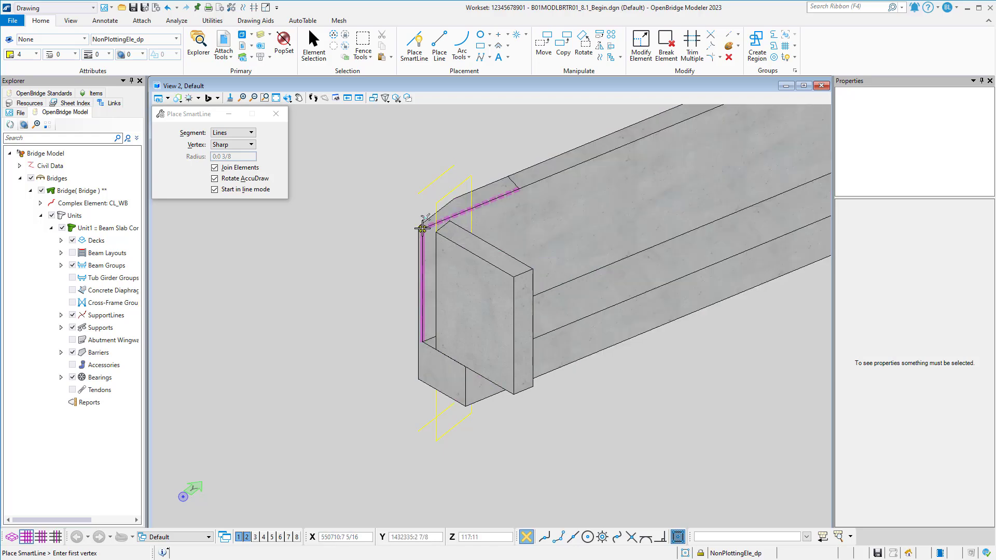
key(Escape)
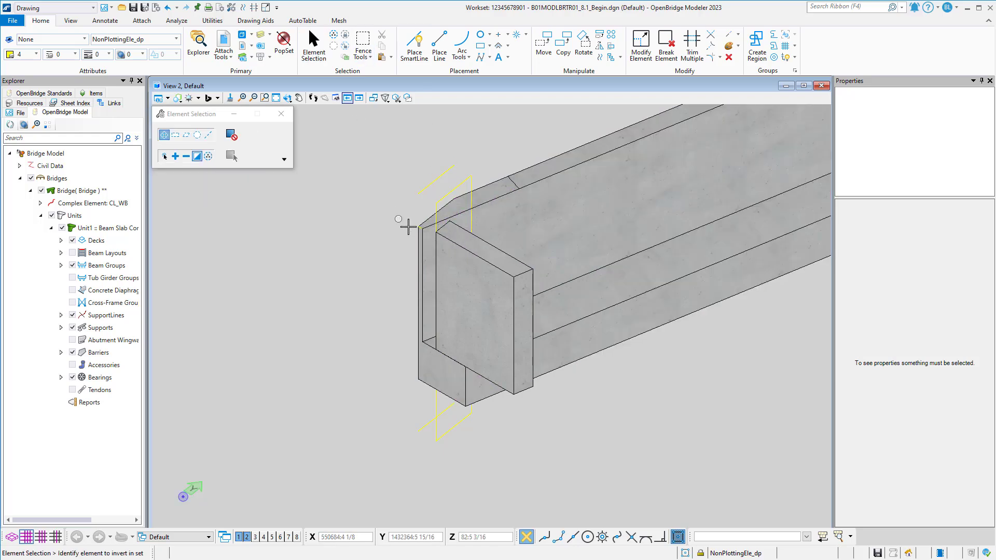
Move the short line at the end bent cap's upper outer corner freely out to the open space beside the cap.
drag(393, 216, 427, 240)
click(543, 50)
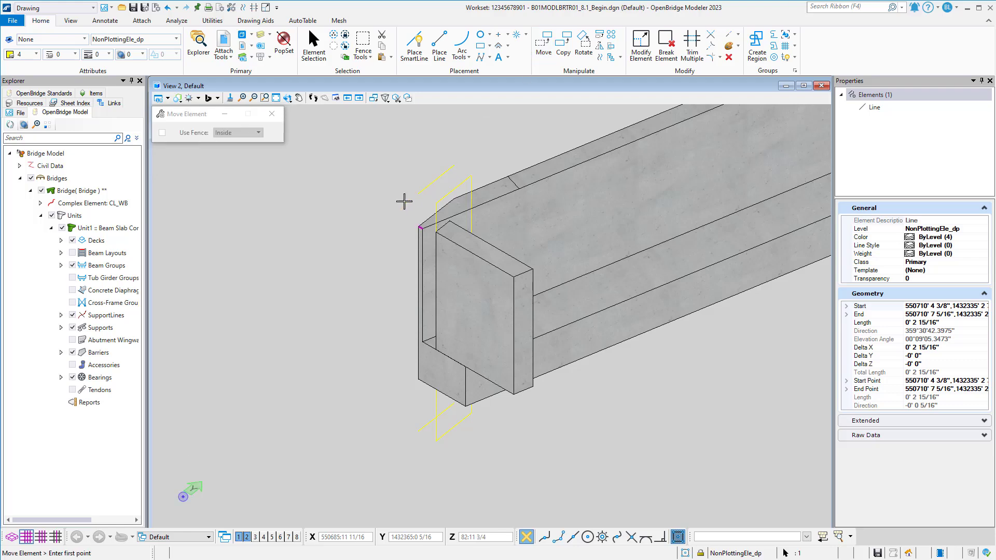
key(Escape)
scroll(376, 239, up, 3)
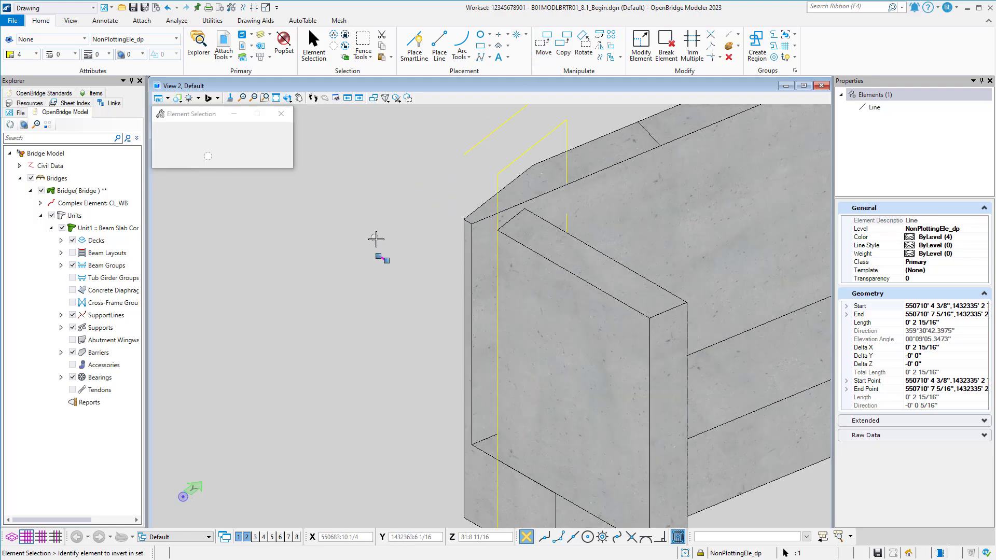
scroll(376, 239, up, 1)
drag(356, 244, 409, 289)
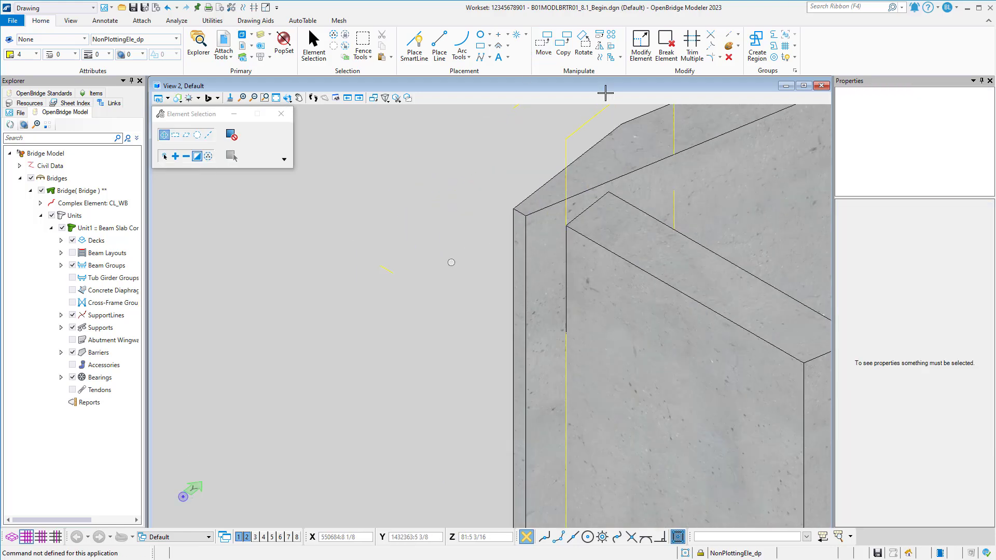
Extend the short line toward and past the cheek wall to a length of about 6 feet.
click(738, 36)
click(759, 57)
click(394, 274)
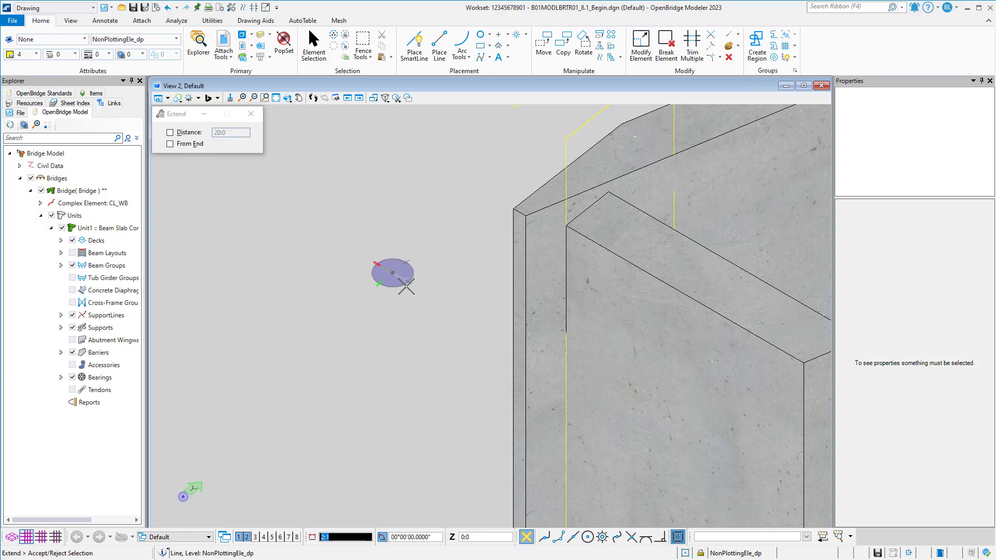
scroll(406, 286, down, 2)
click(641, 439)
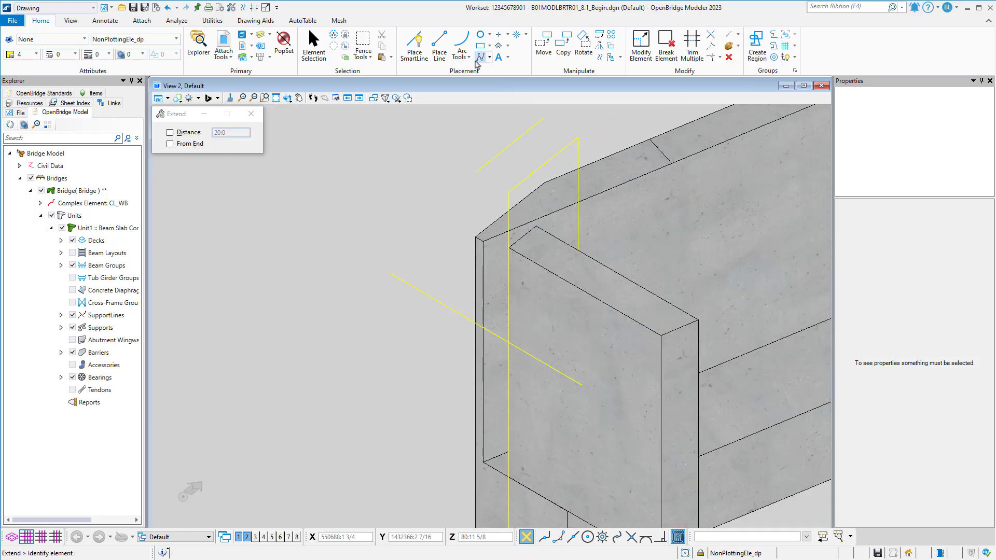
Move the extended line by its outer endpoint back onto the end bent cap's upper outer corner, and clear the selection.
click(313, 46)
click(419, 292)
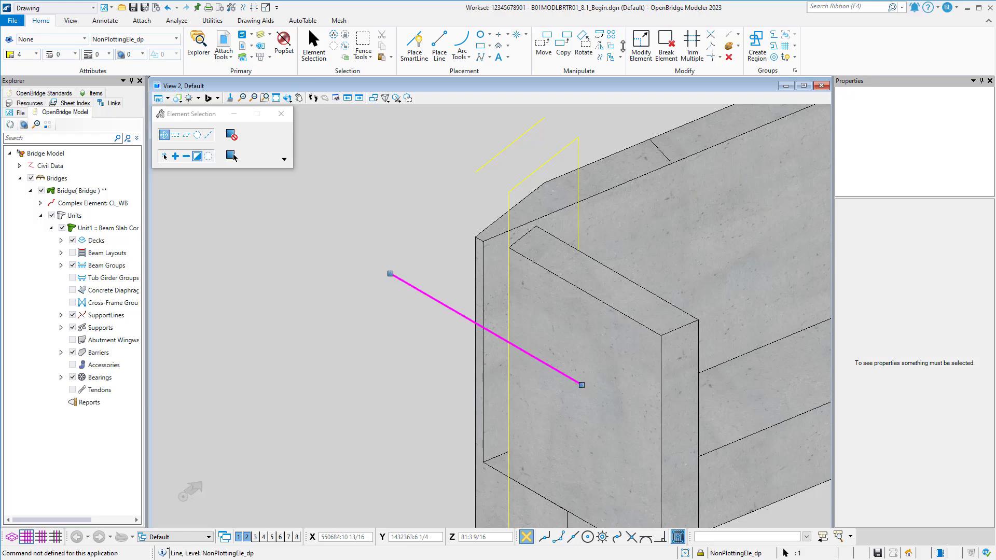
click(544, 45)
click(389, 275)
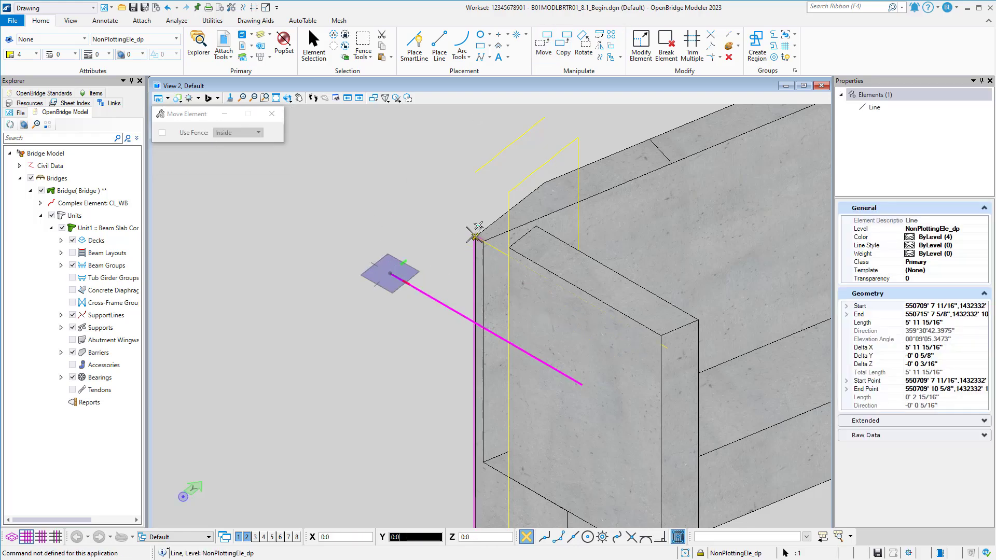
click(475, 236)
click(490, 249)
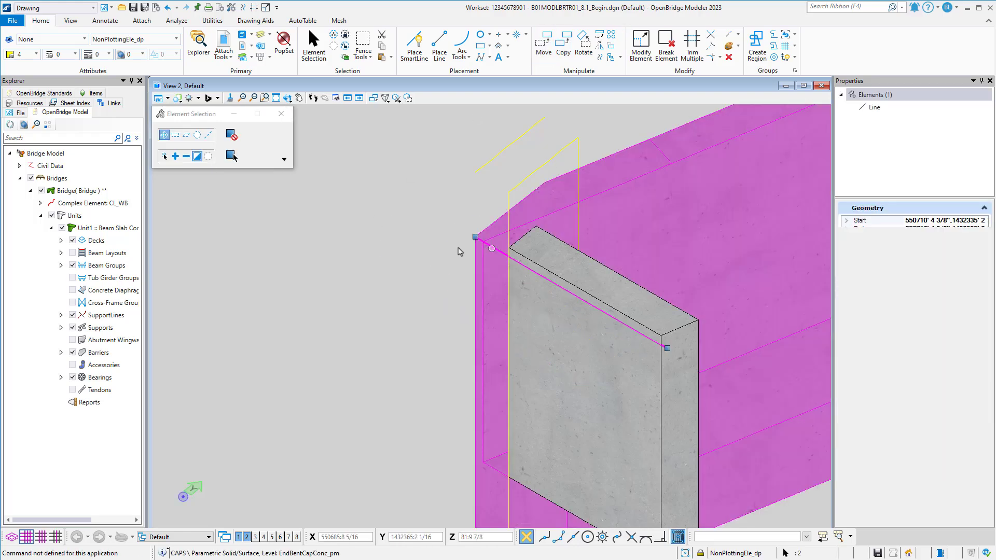
click(208, 156)
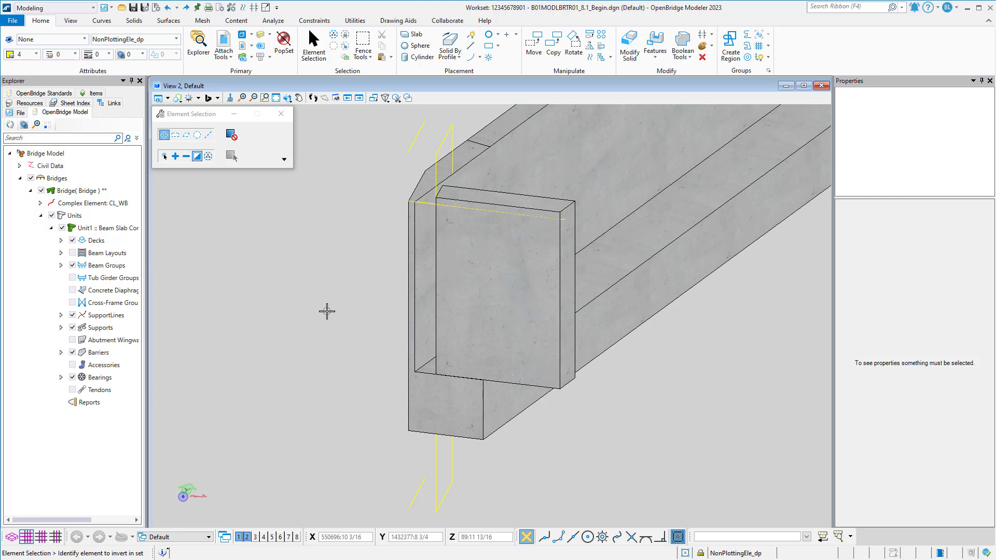
Switch to the Drawing workflow and shorten the vertical line along the cheek wall, from just below the wall up to the extended line.
click(54, 7)
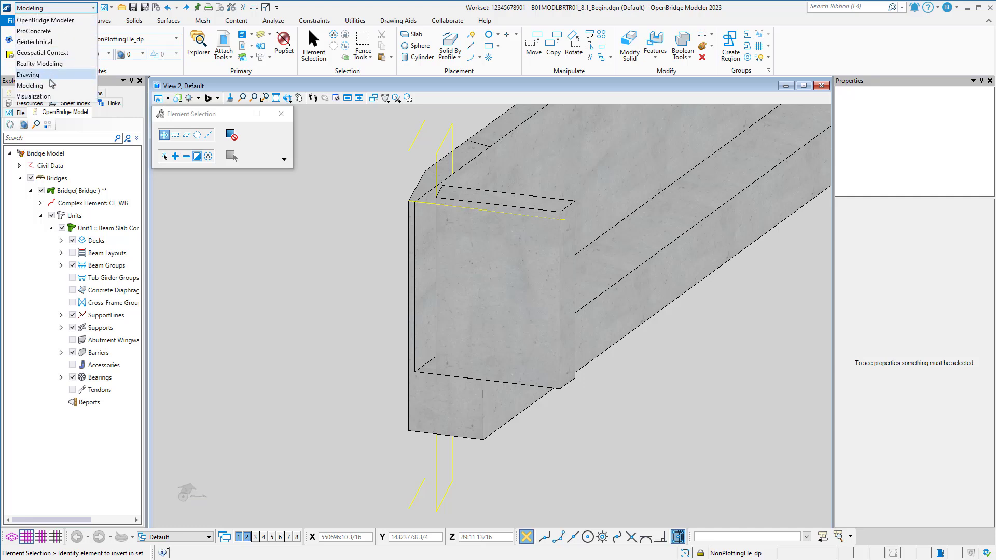
click(55, 81)
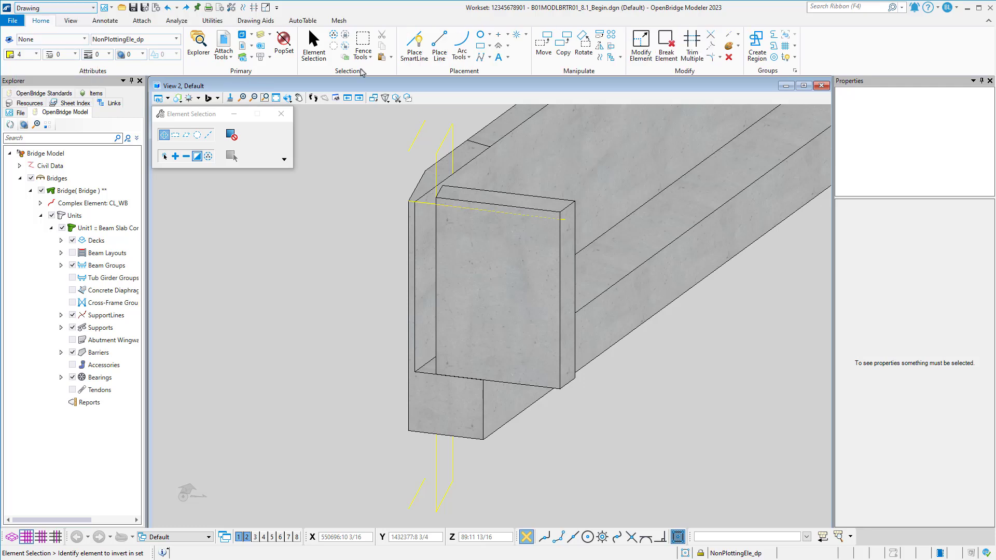
click(738, 37)
click(752, 68)
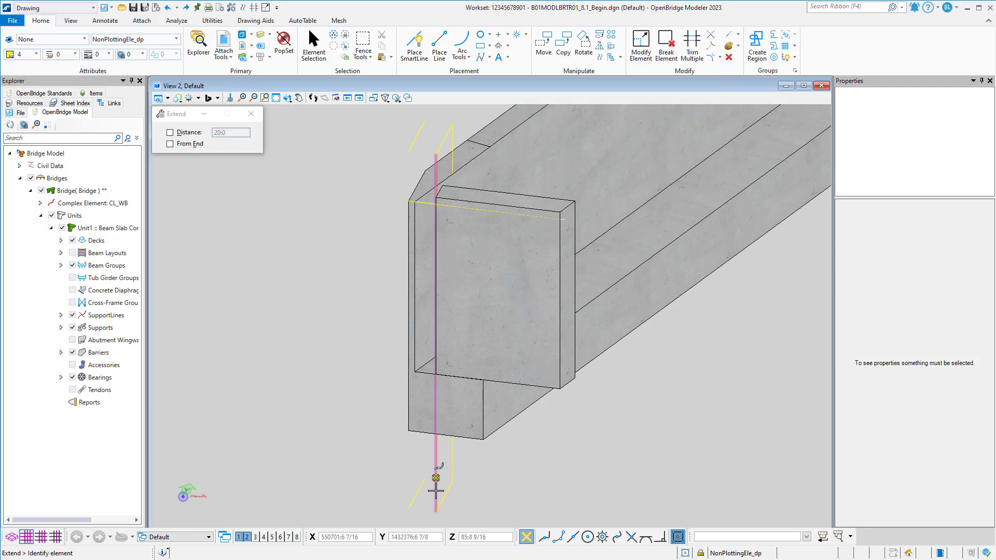
click(434, 509)
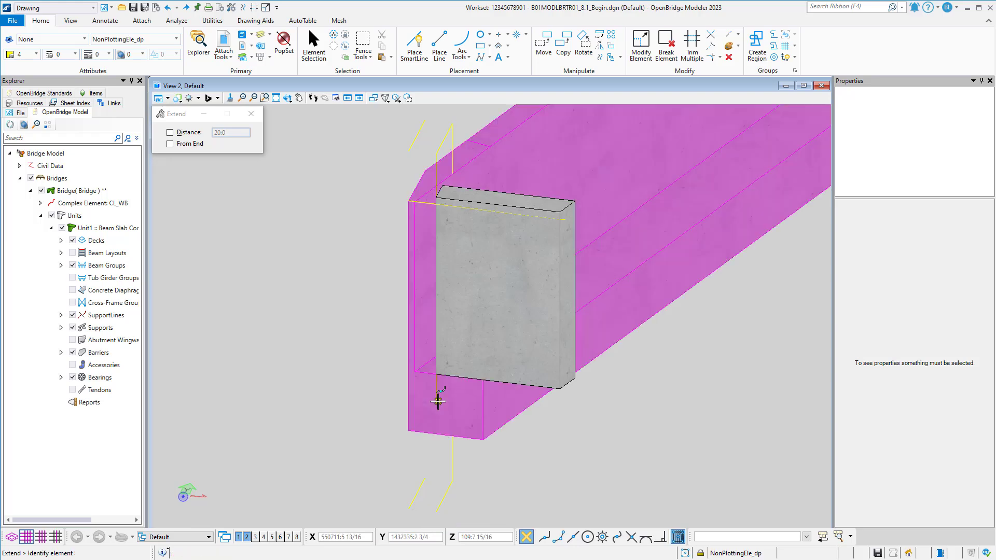
click(436, 155)
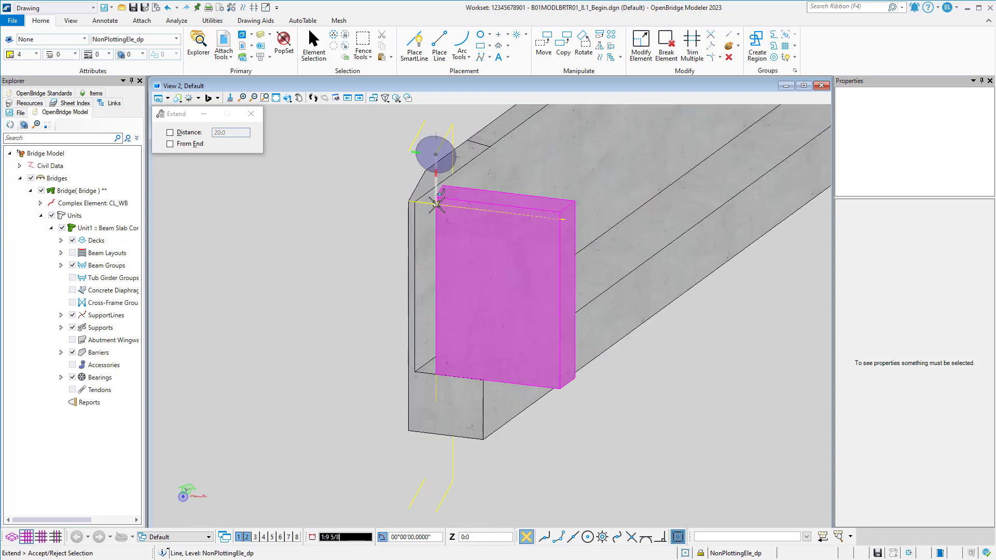
scroll(436, 206, up, 4)
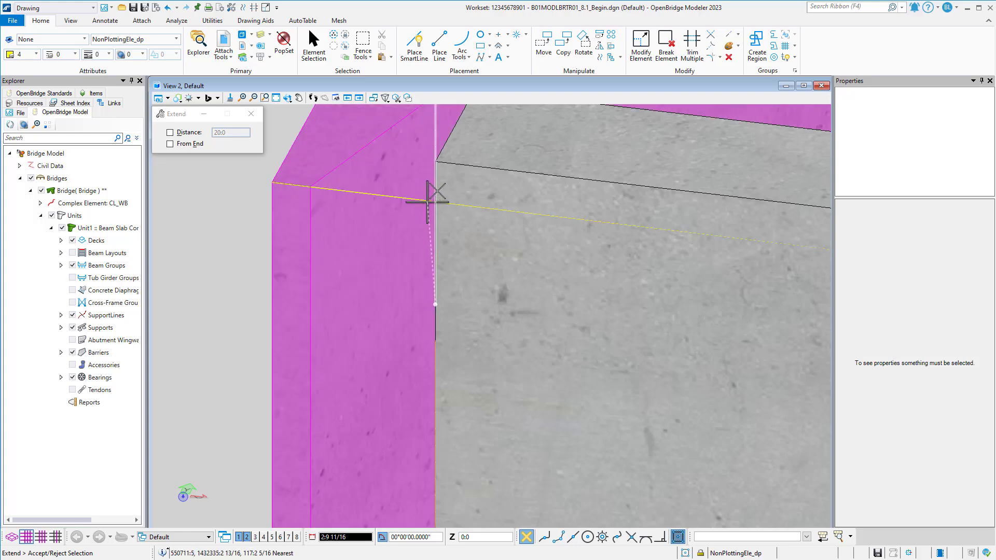
click(427, 199)
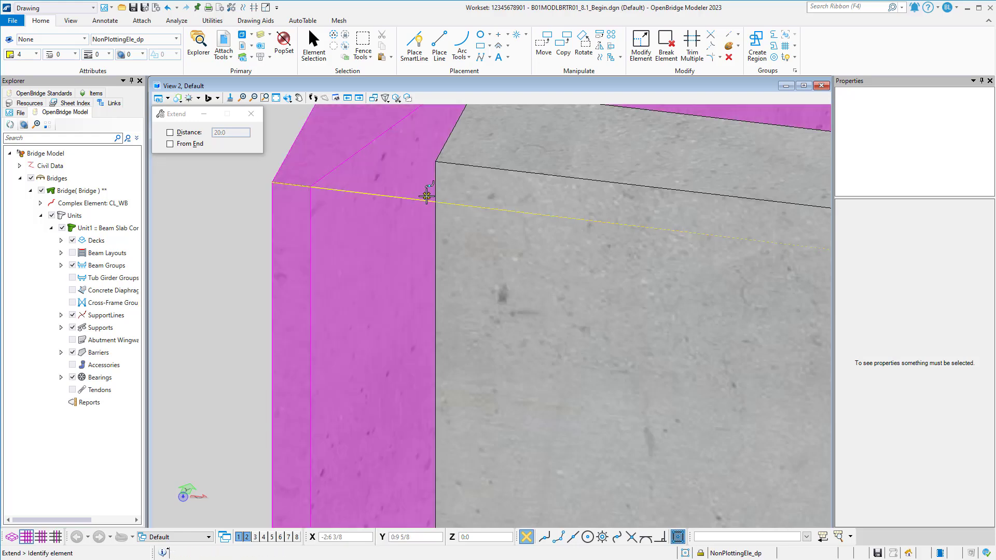
scroll(429, 198, down, 3)
Draw a closed triangular SmartLine through the cap's inner top corner, the shortened vertical line's upper end, and the rear vertical line's crossing with the cap edge.
shift+middle_drag(436, 270, 653, 265)
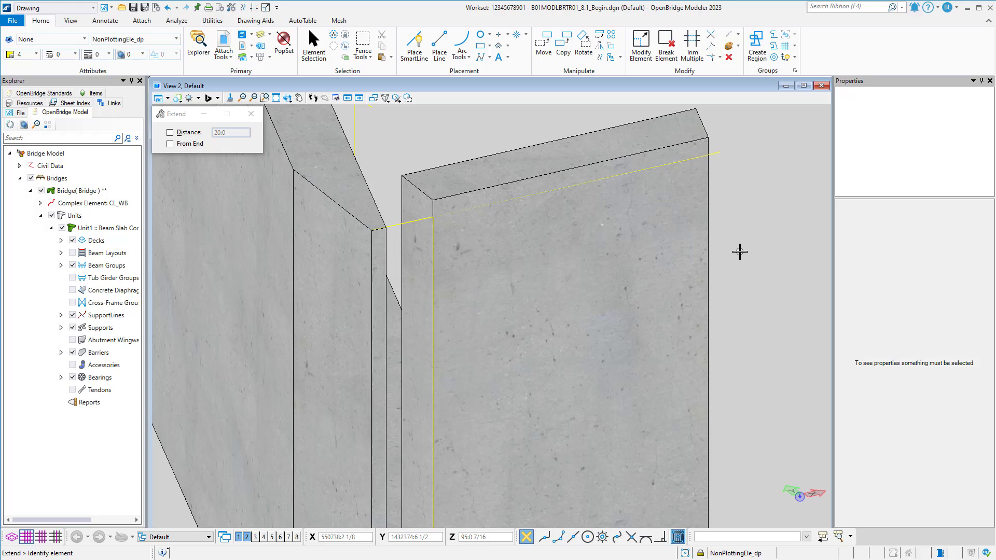
shift+middle_drag(452, 134, 378, 174)
scroll(379, 218, up, 3)
click(381, 233)
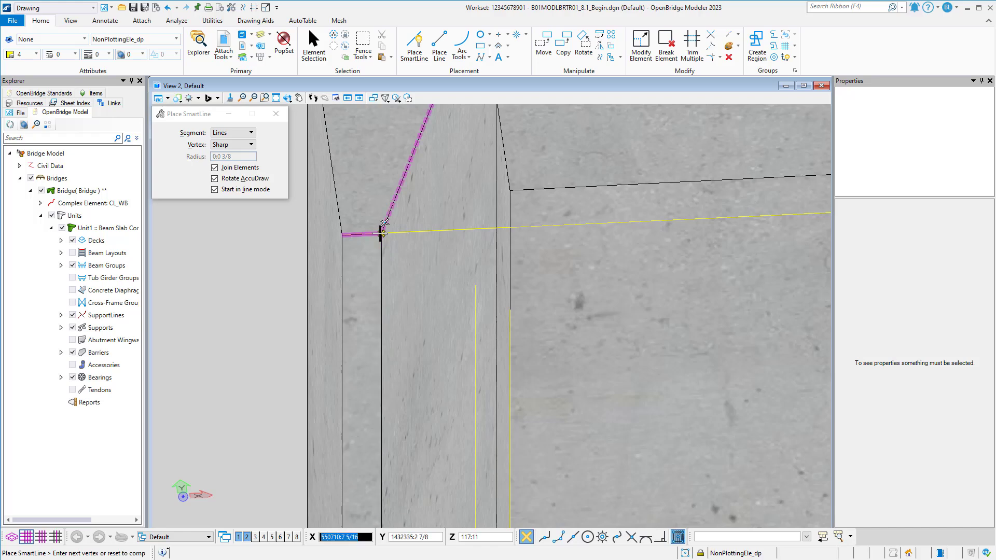
shift+middle_drag(462, 241, 500, 209)
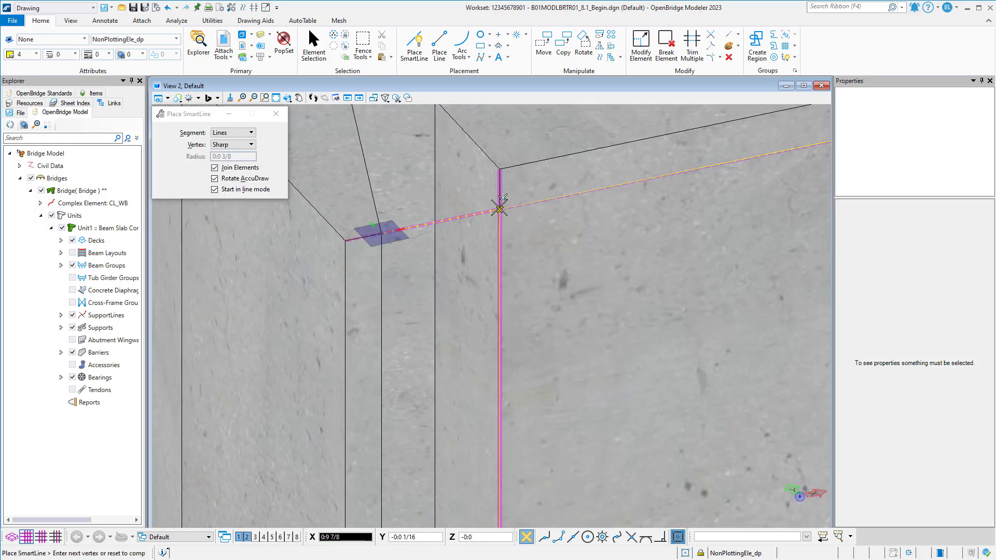
click(499, 209)
shift+middle_drag(469, 279, 767, 394)
scroll(407, 250, down, 2)
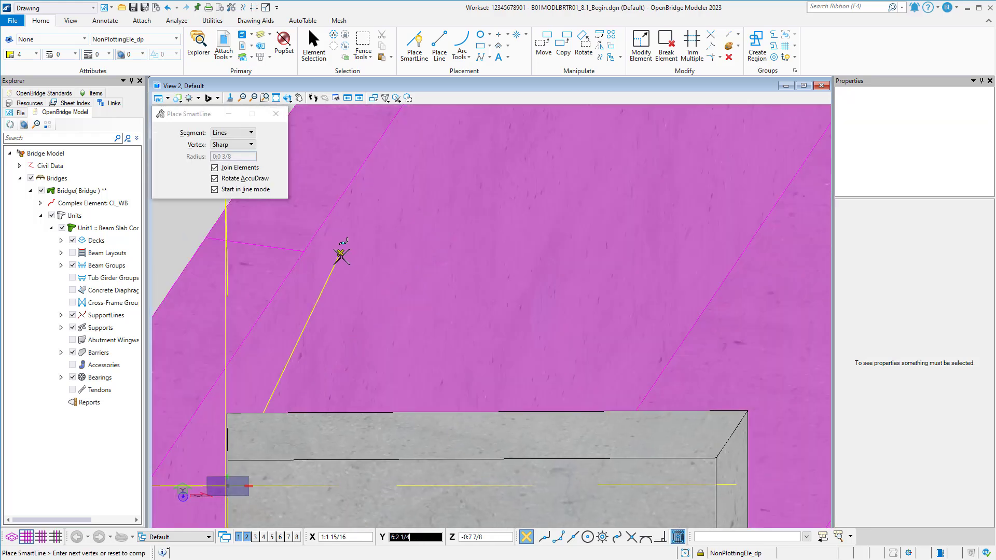
shift+middle_drag(341, 256, 302, 261)
middle_drag(277, 275, 442, 236)
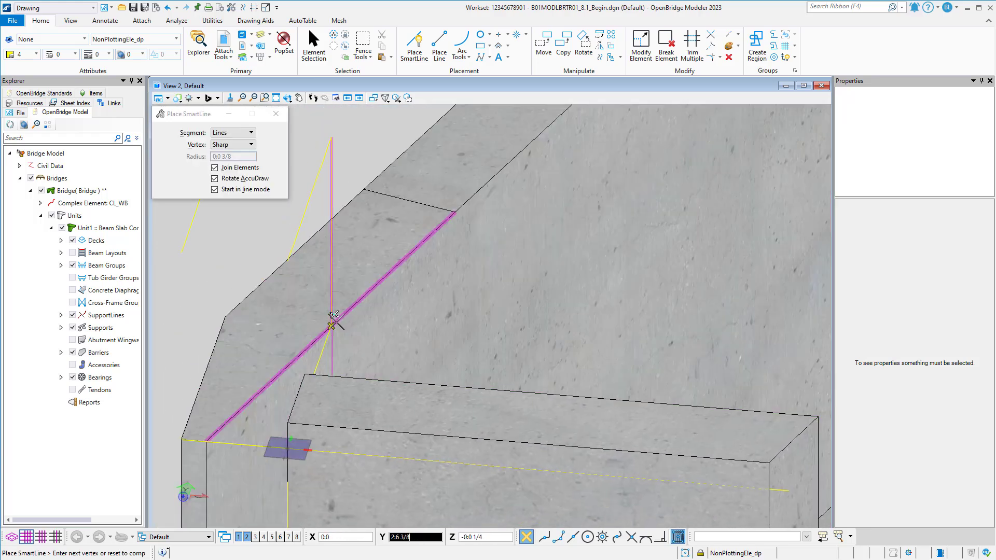
click(332, 325)
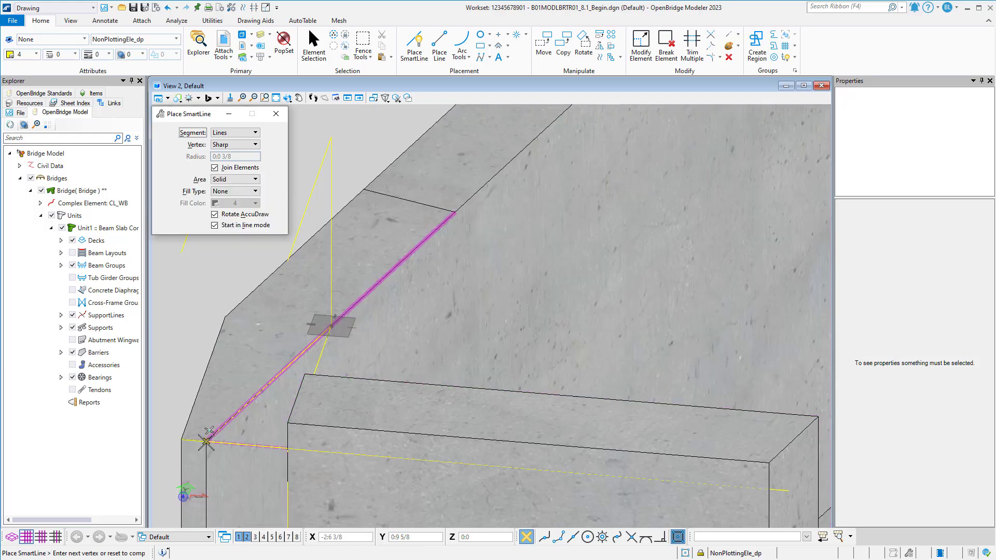
click(206, 441)
Switch to the Modeling workflow and extrude the triangular shape along the shortened vertical line into a solid, using Normal alignment.
middle_drag(247, 403, 377, 291)
shift+middle_drag(345, 327, 462, 309)
click(54, 8)
click(49, 86)
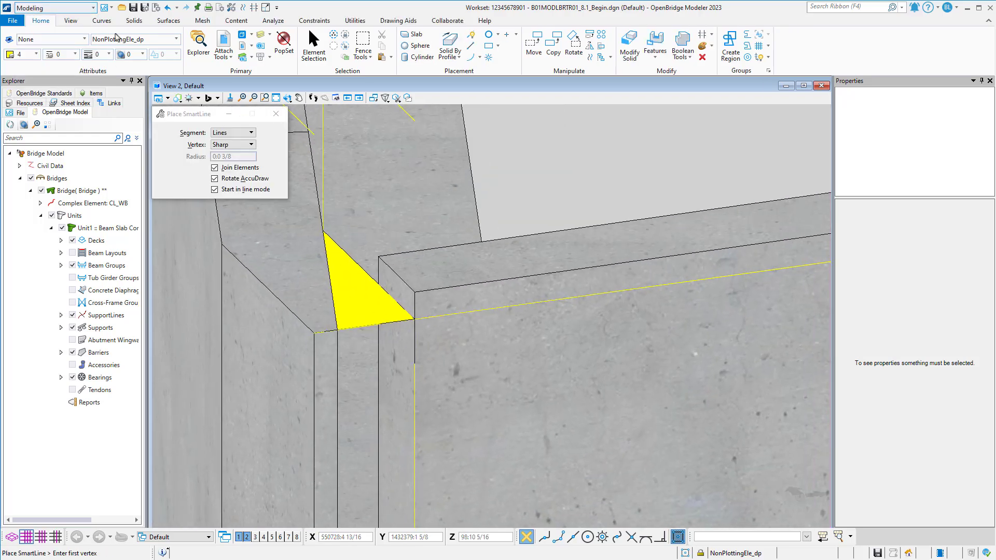
click(134, 22)
click(175, 52)
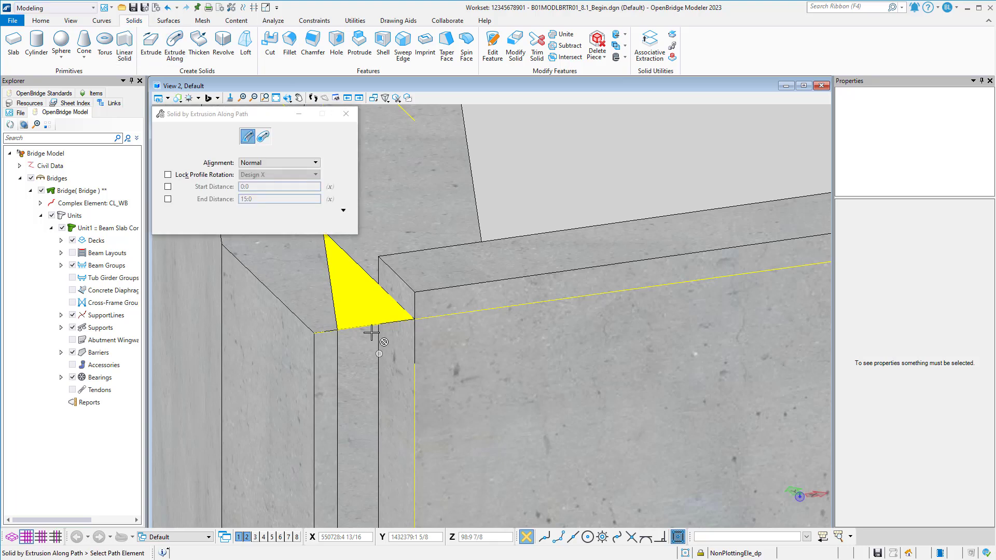
click(379, 332)
click(409, 350)
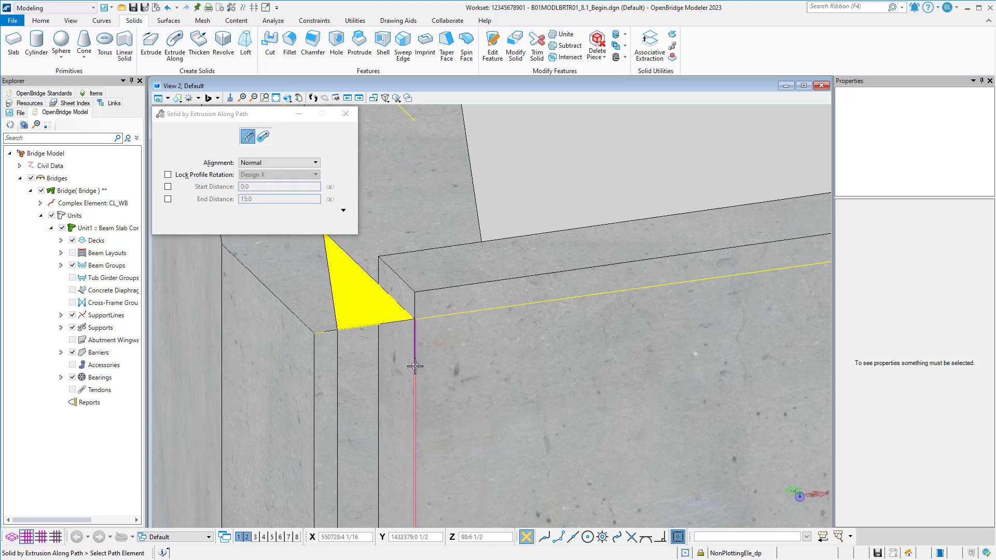
click(390, 322)
scroll(393, 318, down, 4)
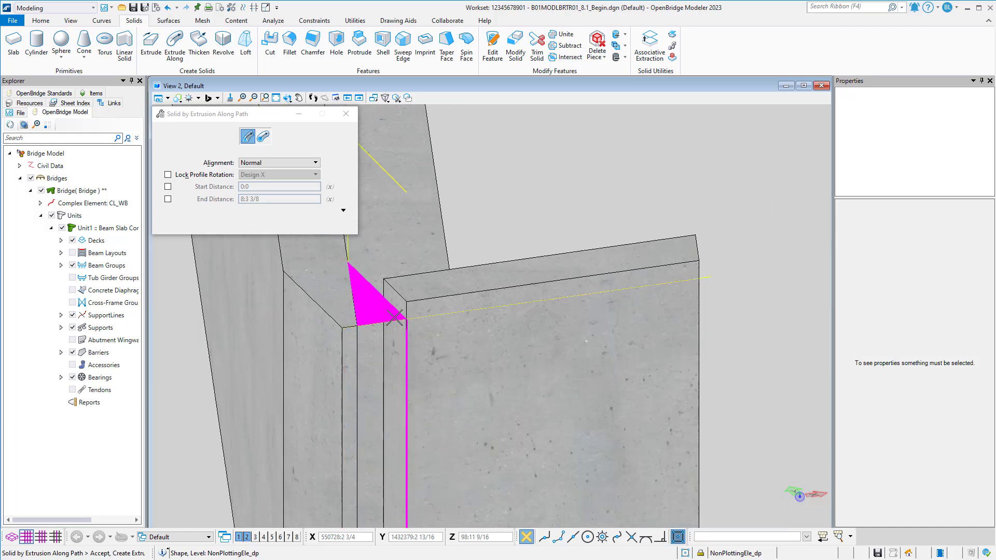
middle_drag(427, 413, 469, 276)
click(517, 269)
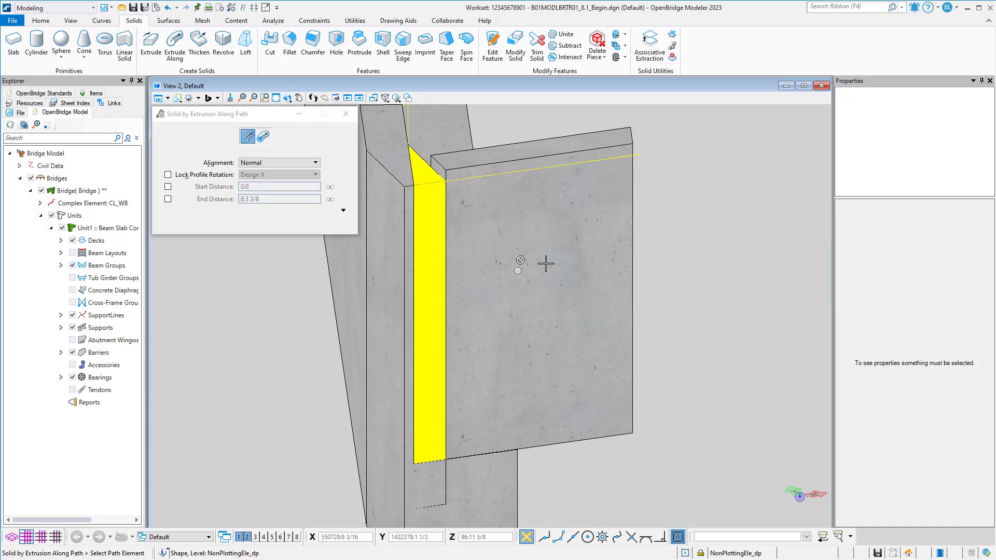
Unite the end bent cap with the extruded triangular solid, hiding the originals and merging parametric solids, and save the file.
click(41, 20)
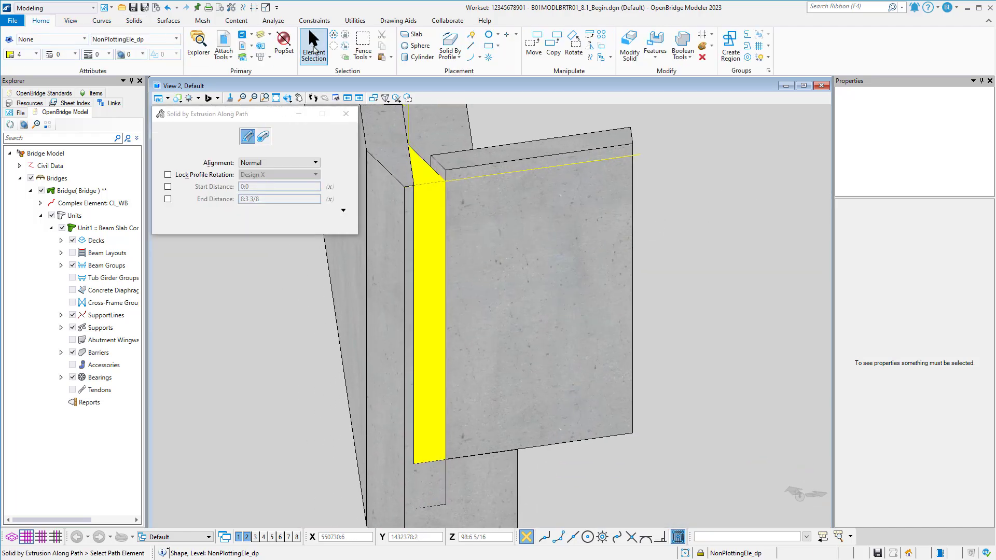
click(314, 45)
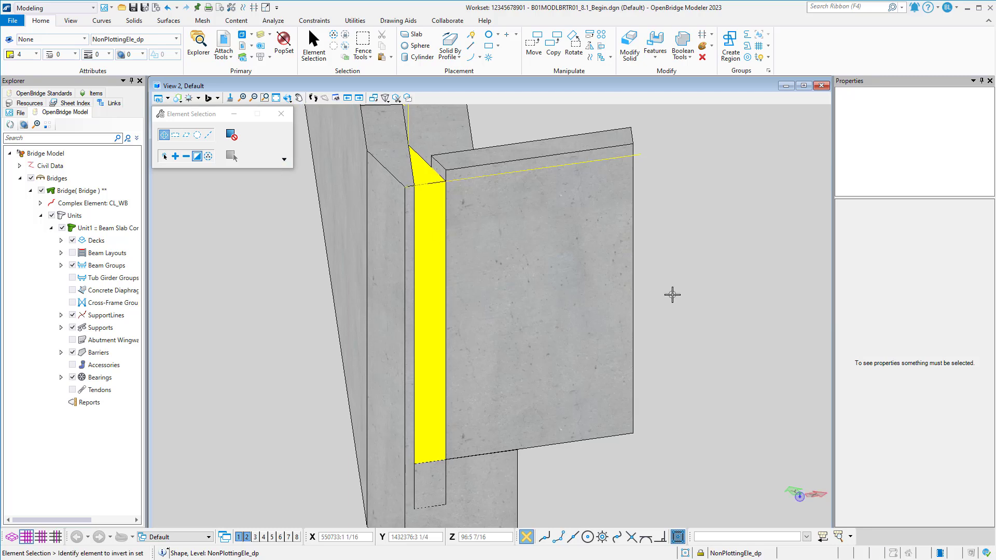
shift+middle_drag(672, 295, 362, 342)
click(313, 42)
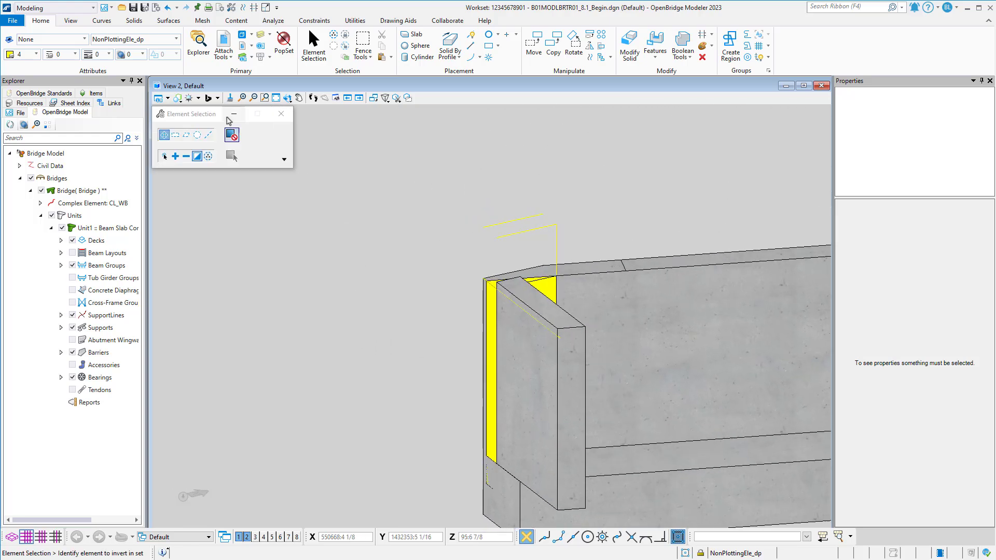
click(134, 21)
click(563, 34)
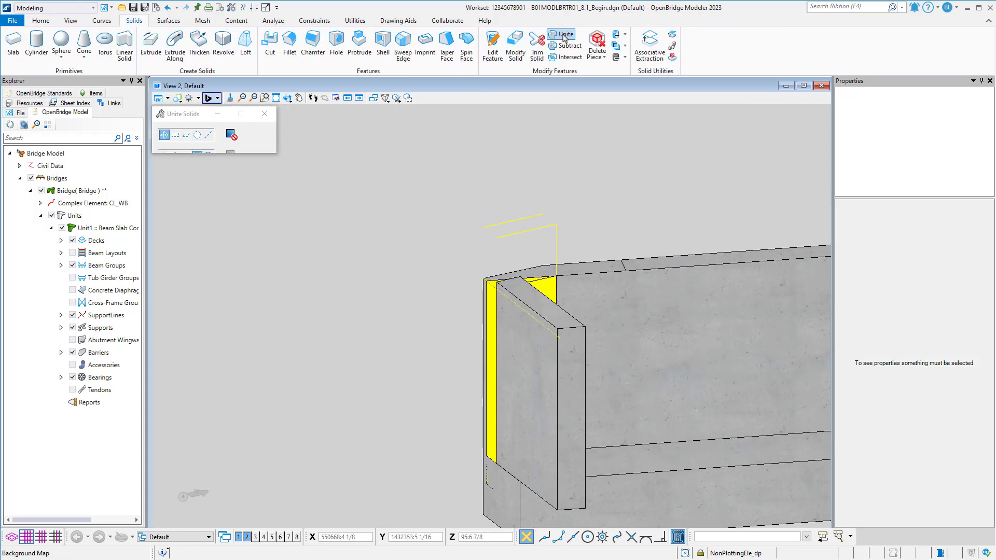
click(597, 279)
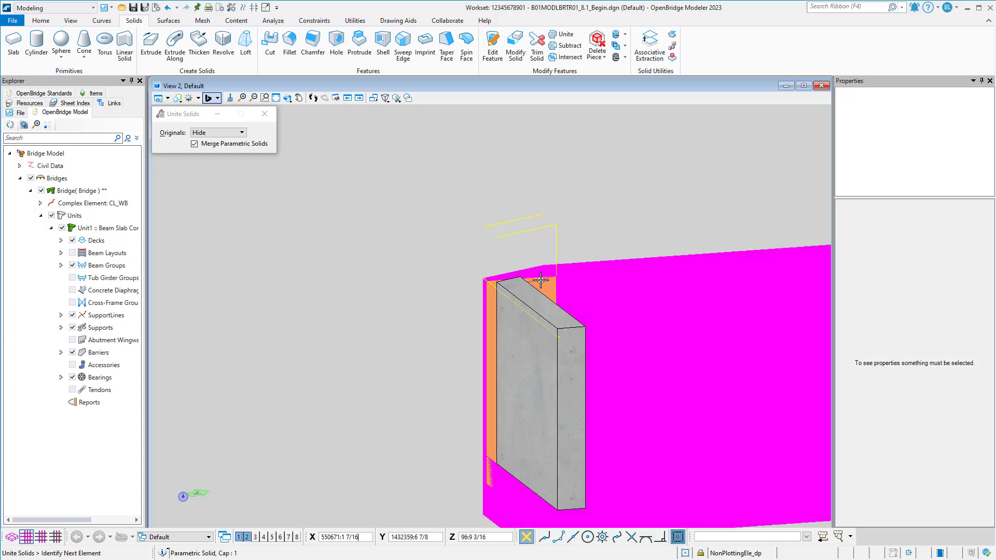
click(464, 246)
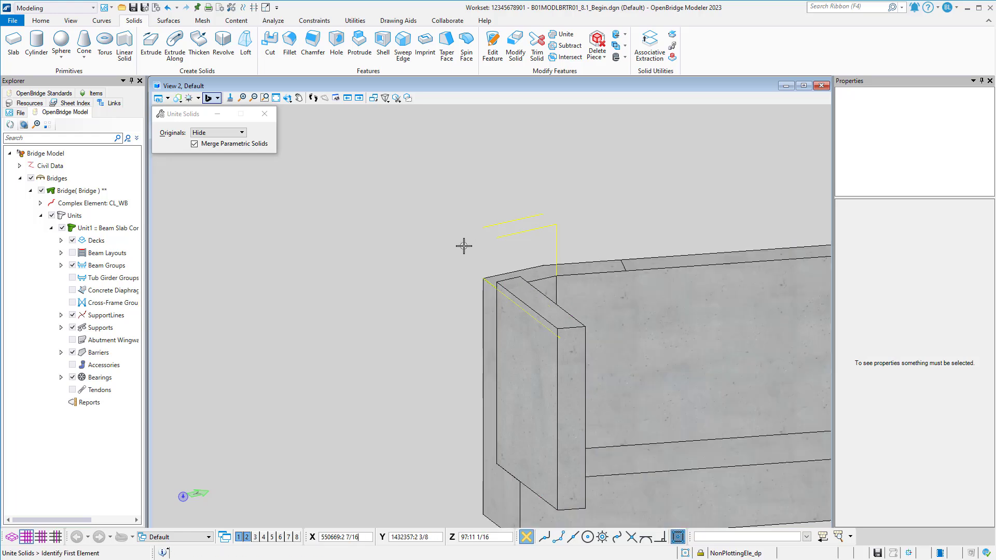
shift+middle_drag(463, 247, 474, 291)
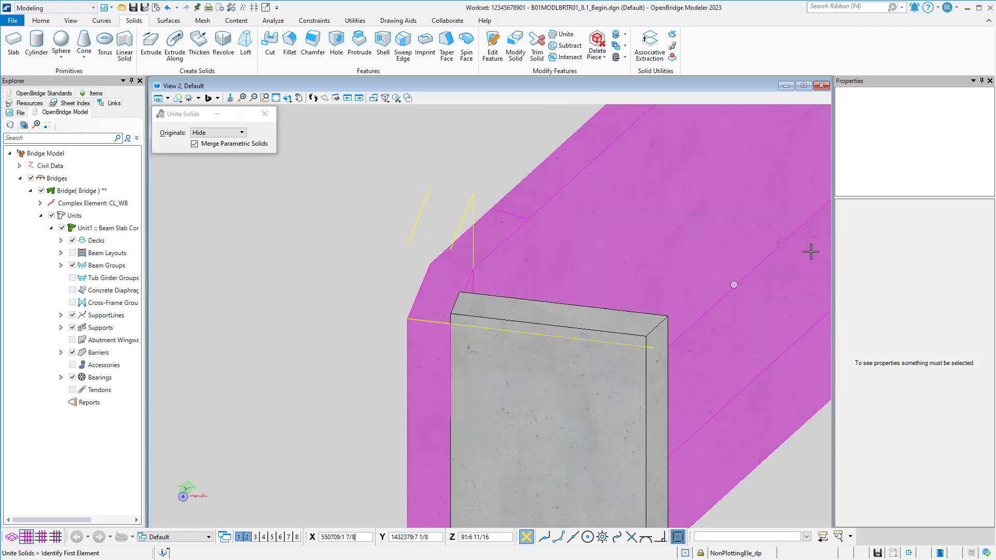
key(ctrl+s)
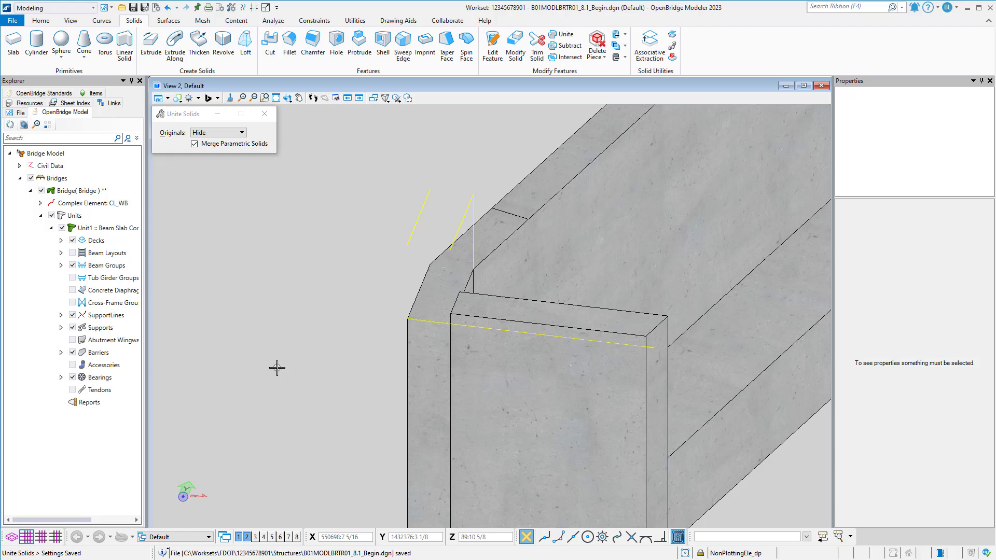
Examine the opposite end of the end bent cap and its cheek wall in the 3D view.
scroll(277, 368, down, 5)
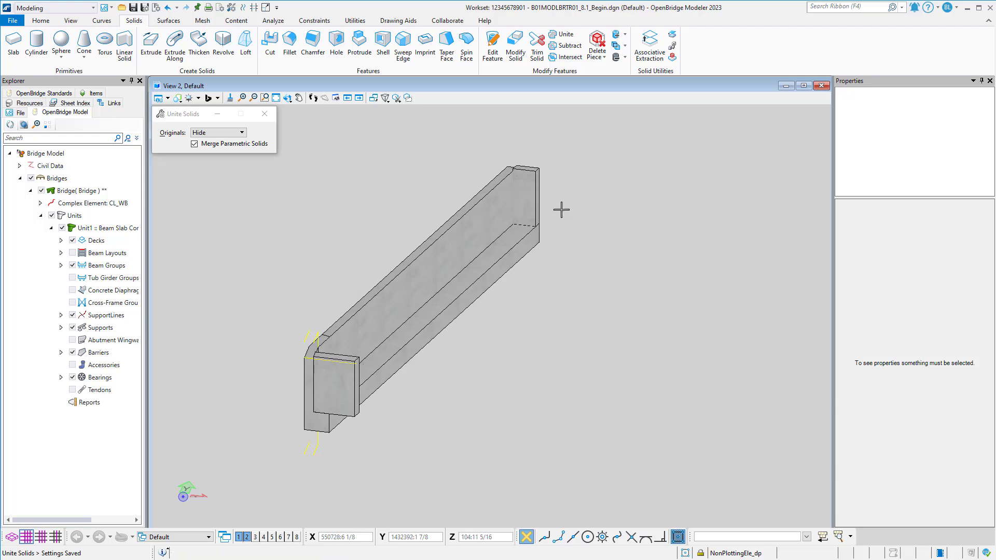
middle_drag(560, 211, 548, 278)
scroll(548, 277, up, 4)
scroll(478, 182, up, 3)
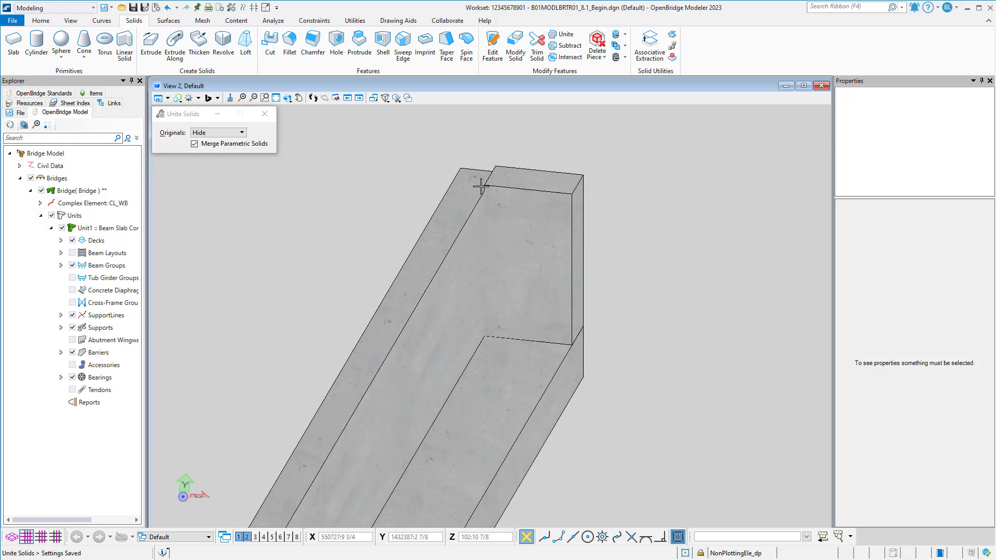
shift+middle_drag(478, 182, 498, 279)
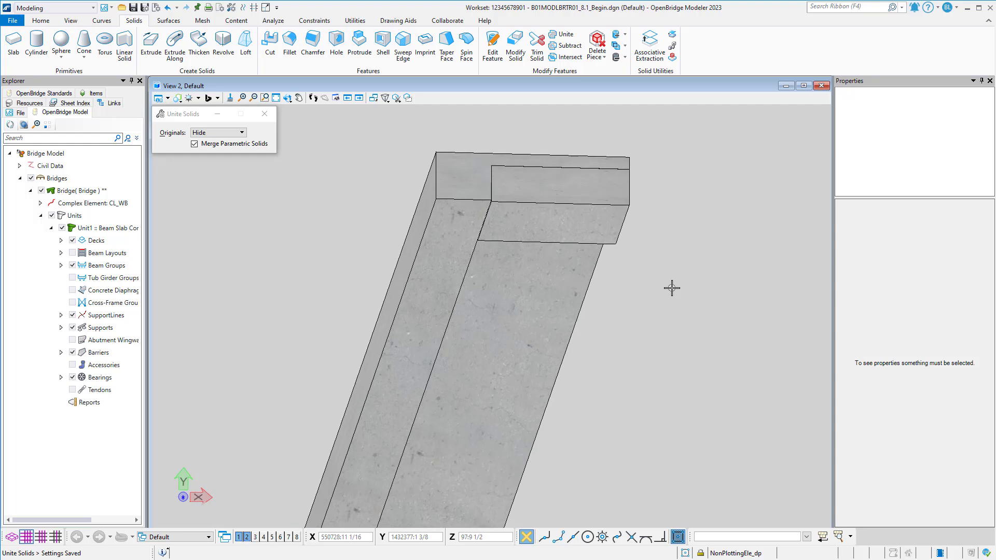
mouse_move(678, 294)
shift+middle_down()
mouse_move(695, 332)
mouse_move(698, 298)
mouse_move(688, 289)
shift+middle_up()
shift+middle_drag(674, 327, 685, 336)
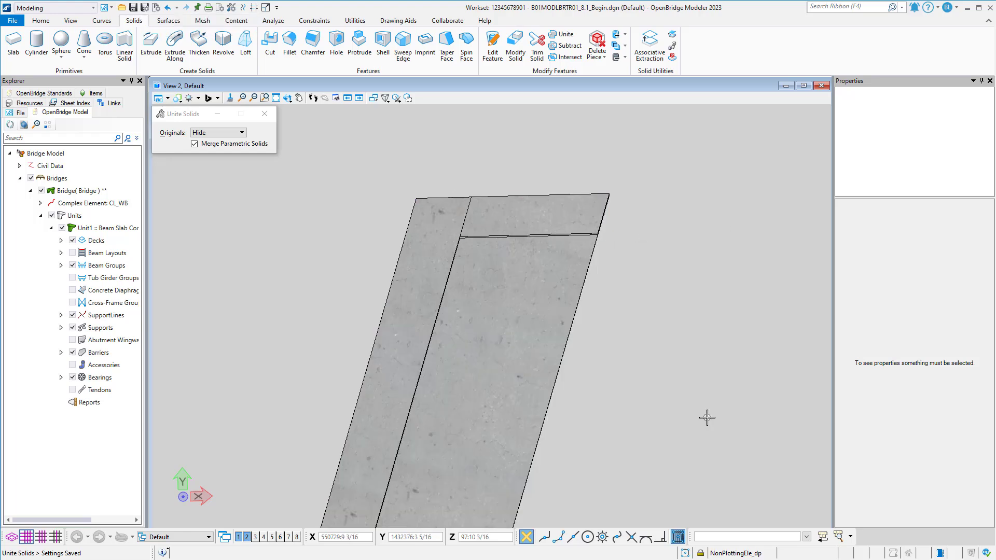
Bring View 1 forward at the cap's opposite end and display the BarrierWallConc_pm level there.
click(239, 537)
scroll(518, 269, down, 5)
middle_drag(562, 190, 507, 369)
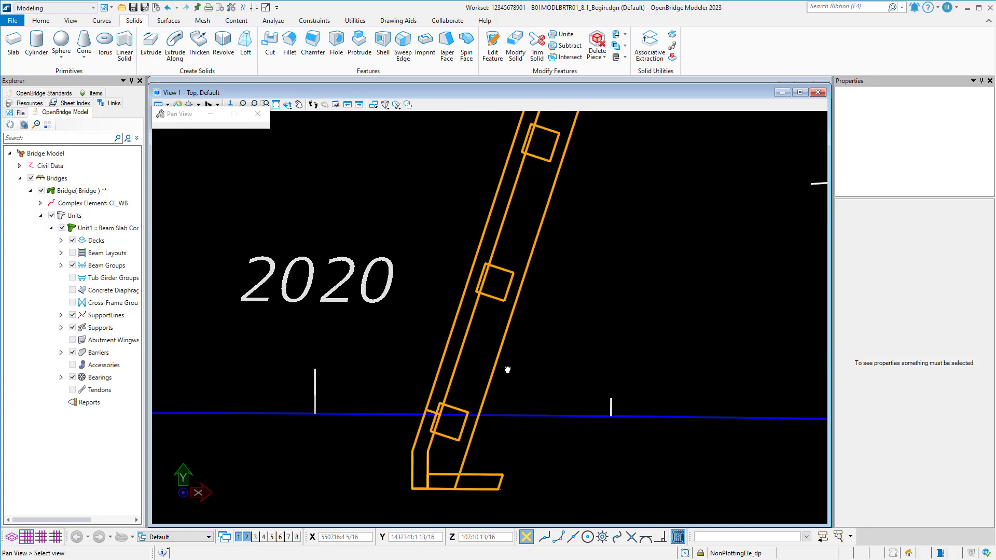
scroll(503, 309, down, 2)
middle_drag(538, 212, 487, 388)
middle_drag(569, 189, 527, 295)
scroll(497, 280, up, 5)
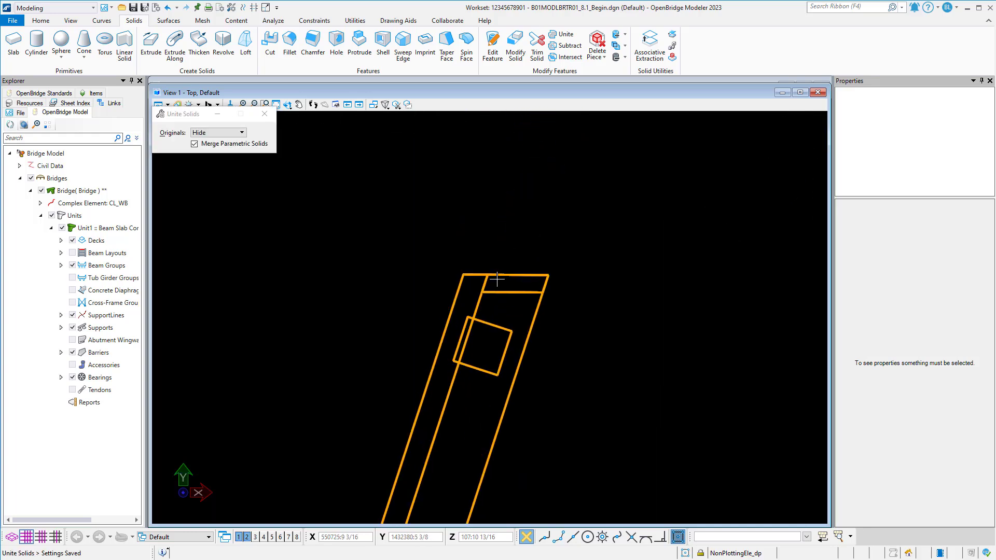
click(46, 23)
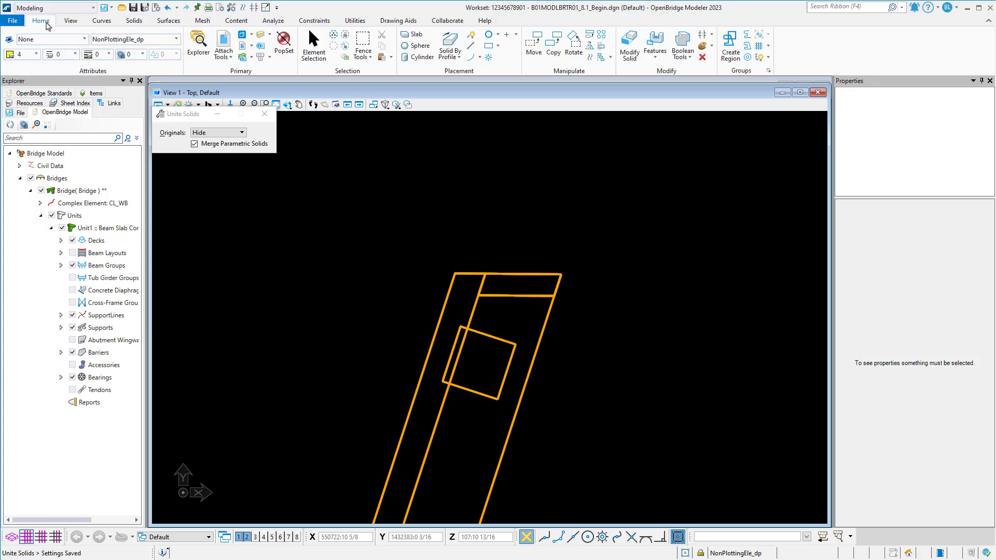
click(261, 36)
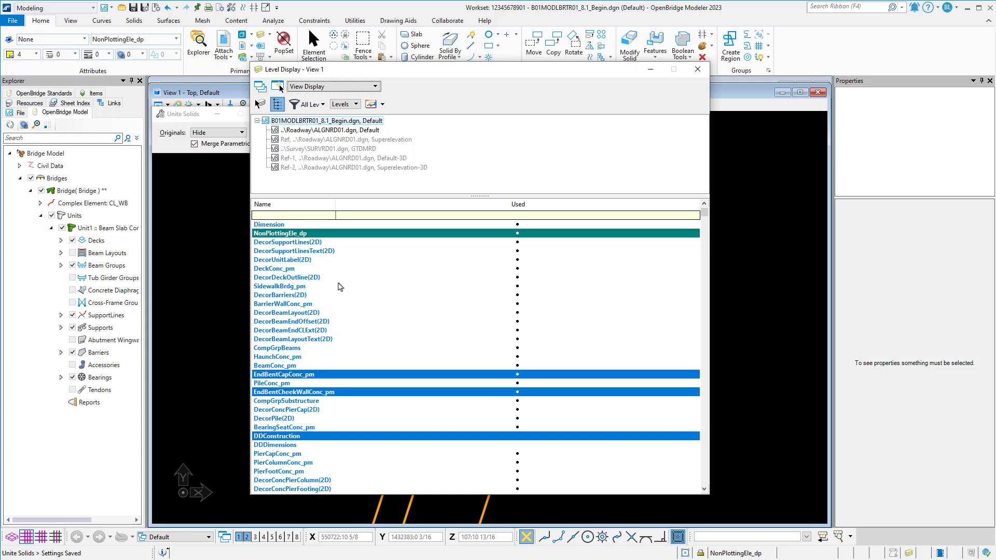
click(338, 304)
click(697, 69)
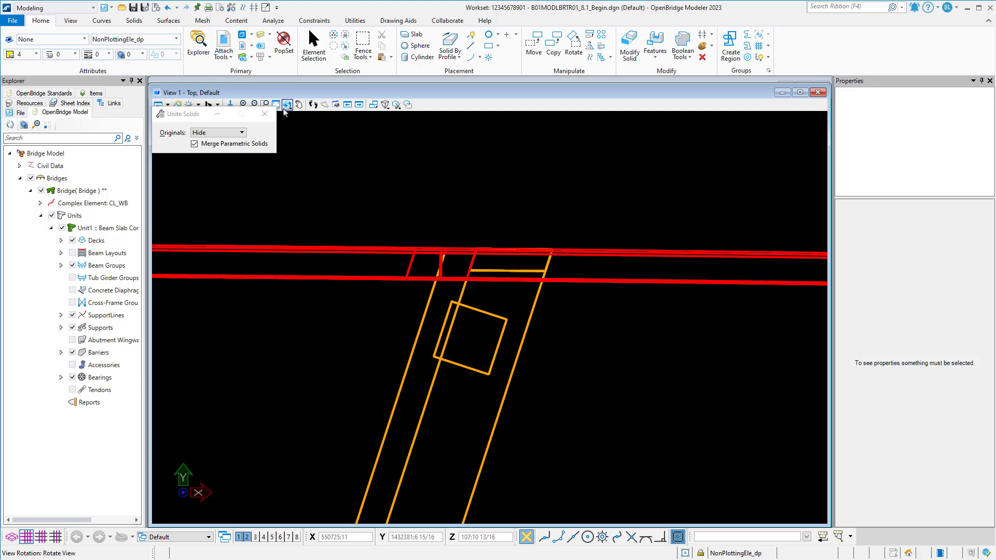
Draw a SmartLine from the crossing of the barrier's inner edge and the cap's middle line, perpendicular to the cap's end edge.
click(286, 107)
click(311, 131)
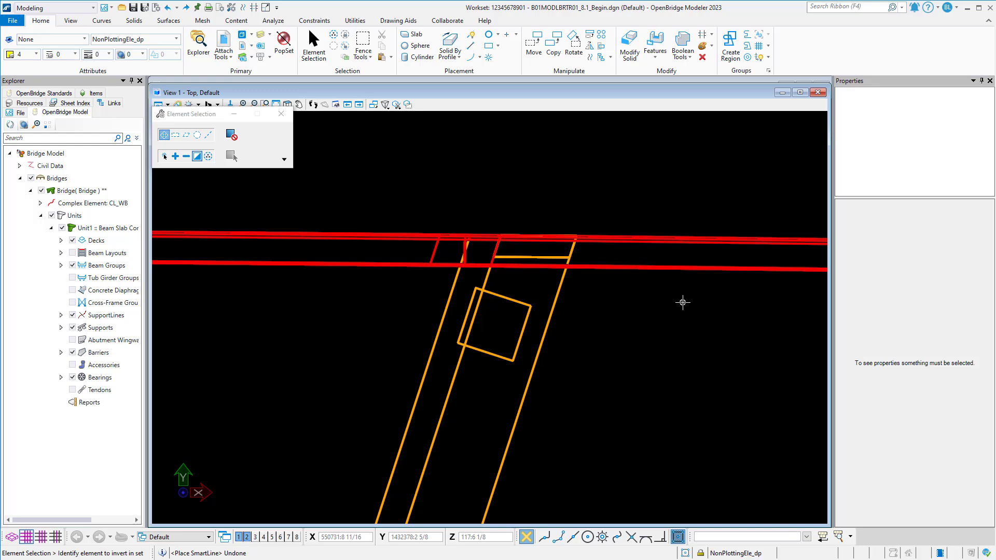
click(471, 36)
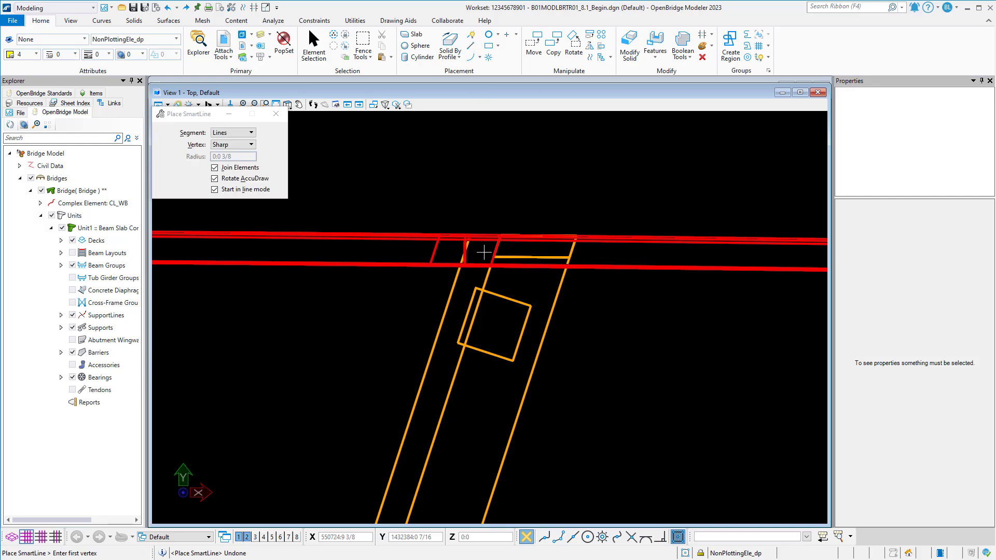
scroll(488, 268, up, 3)
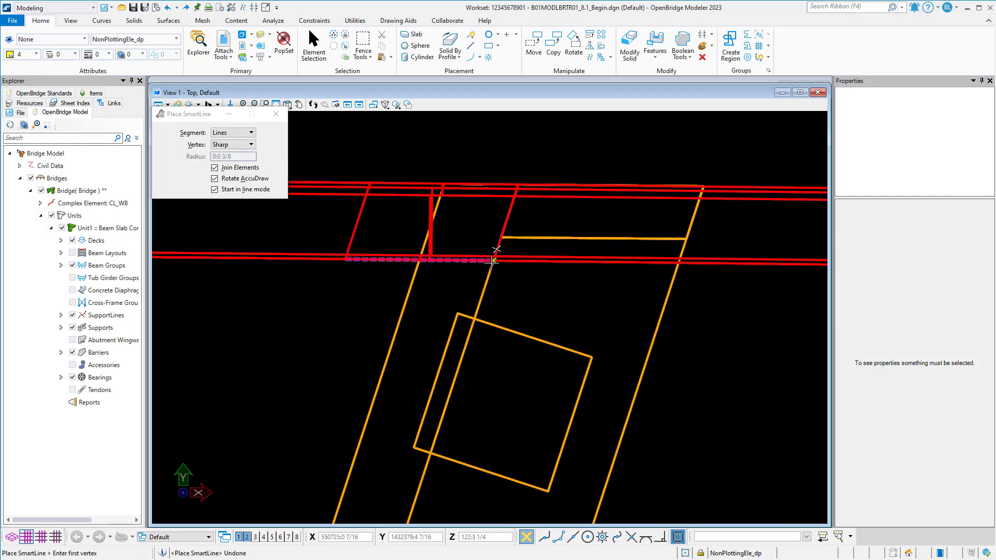
click(493, 260)
click(659, 537)
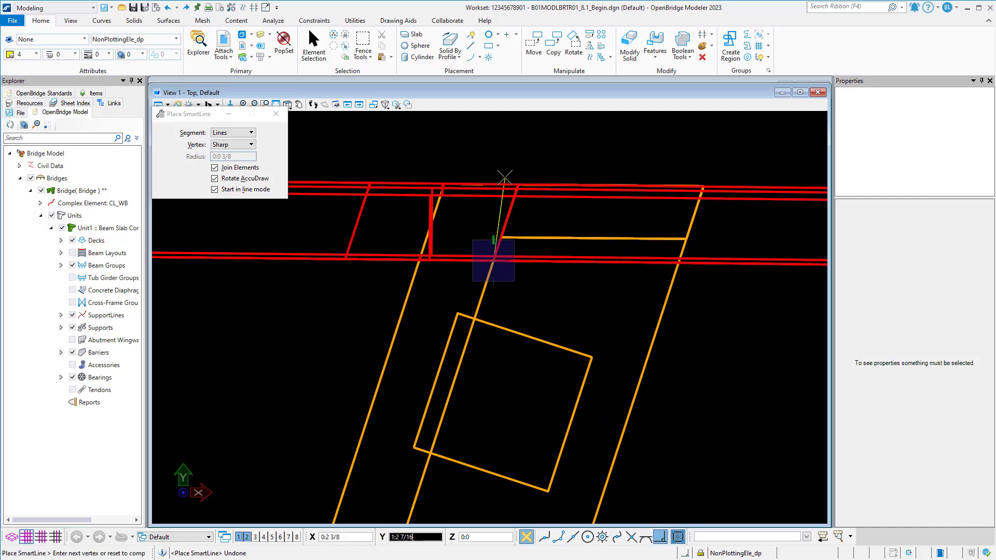
scroll(507, 175, up, 3)
scroll(462, 190, up, 5)
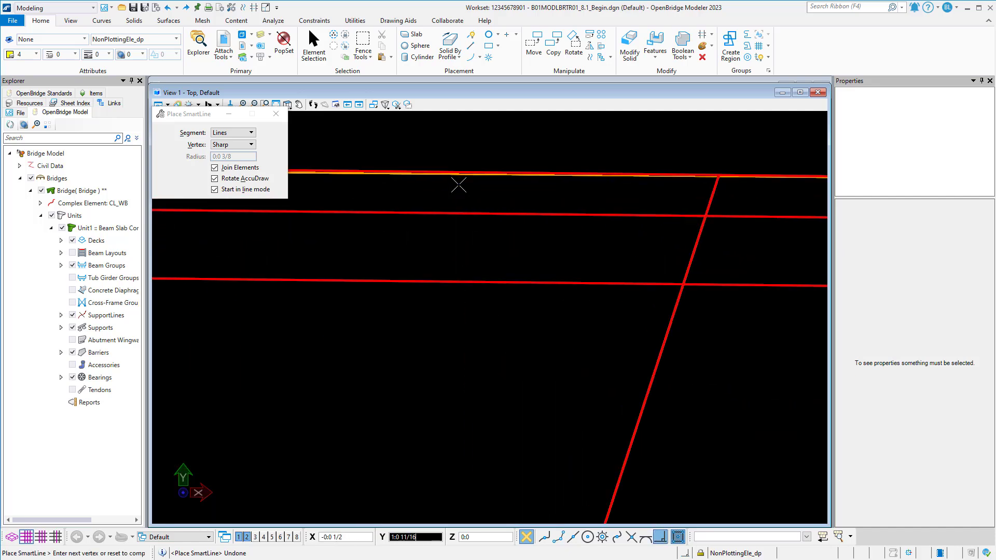
click(477, 164)
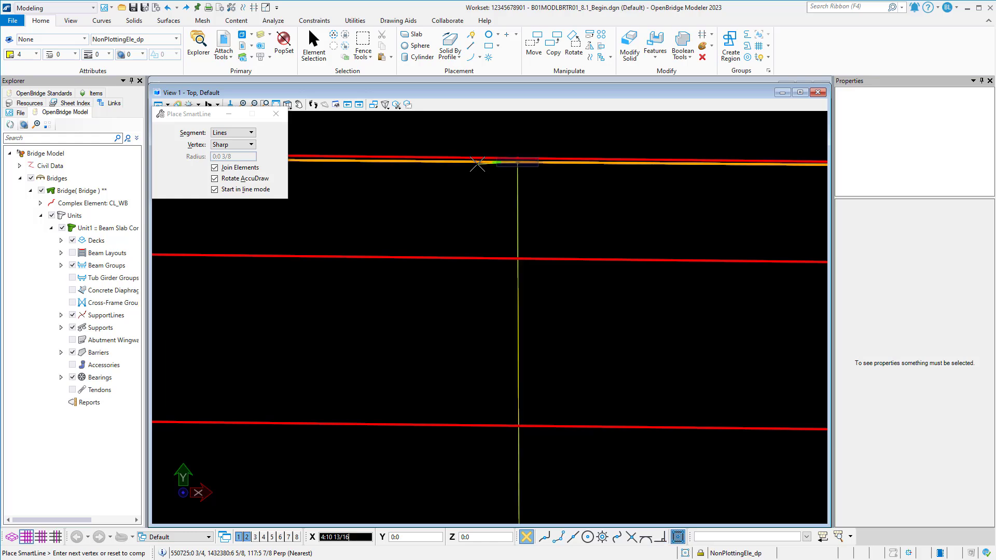
right_click(477, 164)
scroll(473, 214, down, 6)
Set both the start and end z of the new line to 105 feet, and clear the selection.
click(313, 44)
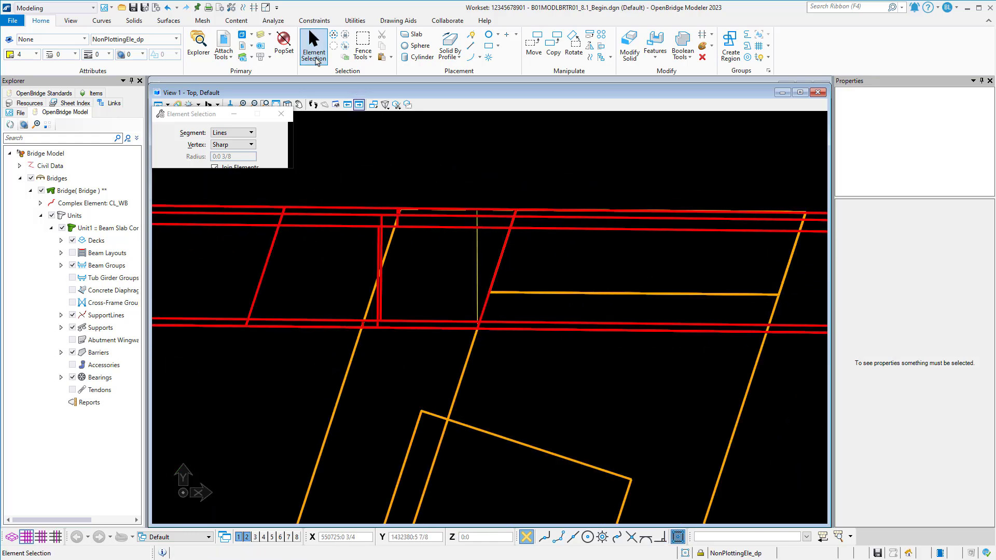
click(477, 284)
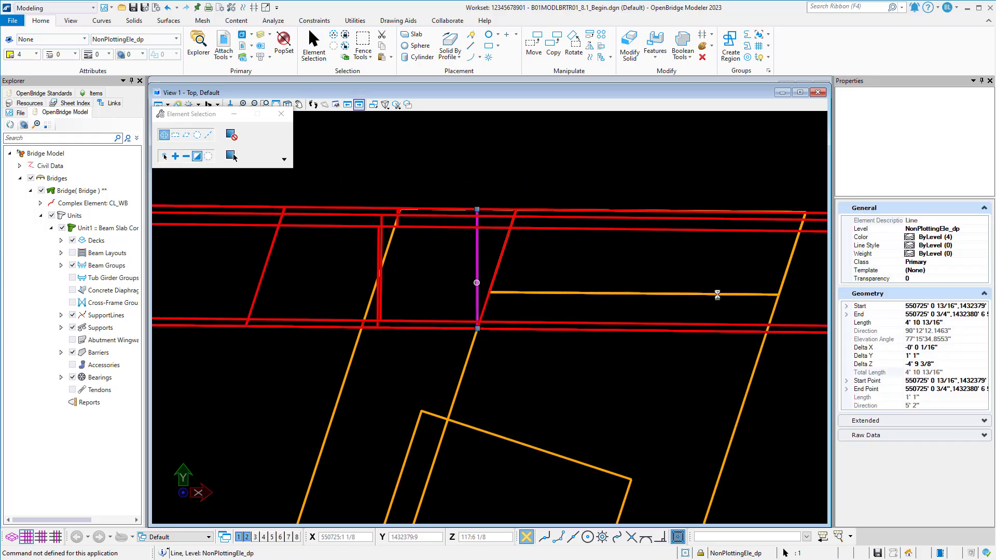
click(846, 306)
click(951, 341)
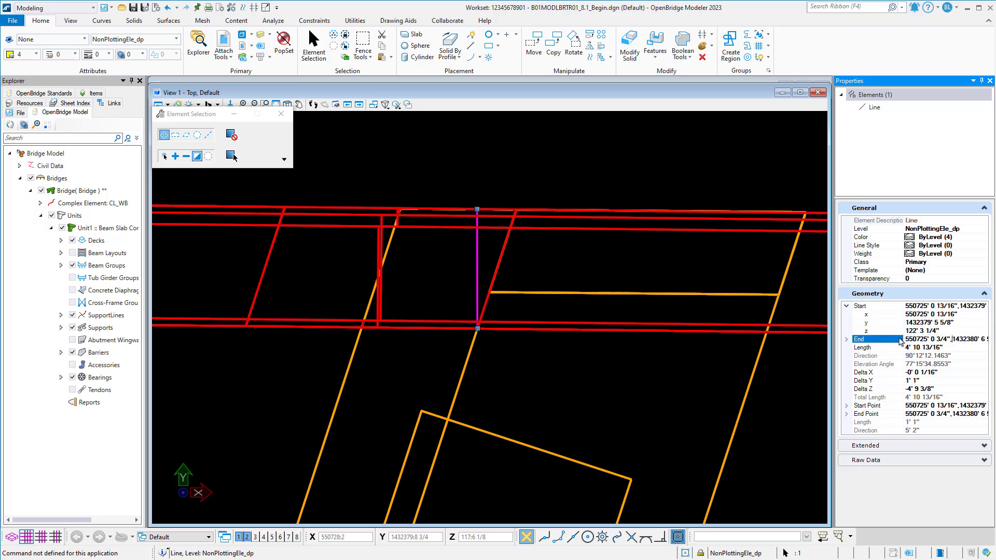
click(847, 340)
click(936, 331)
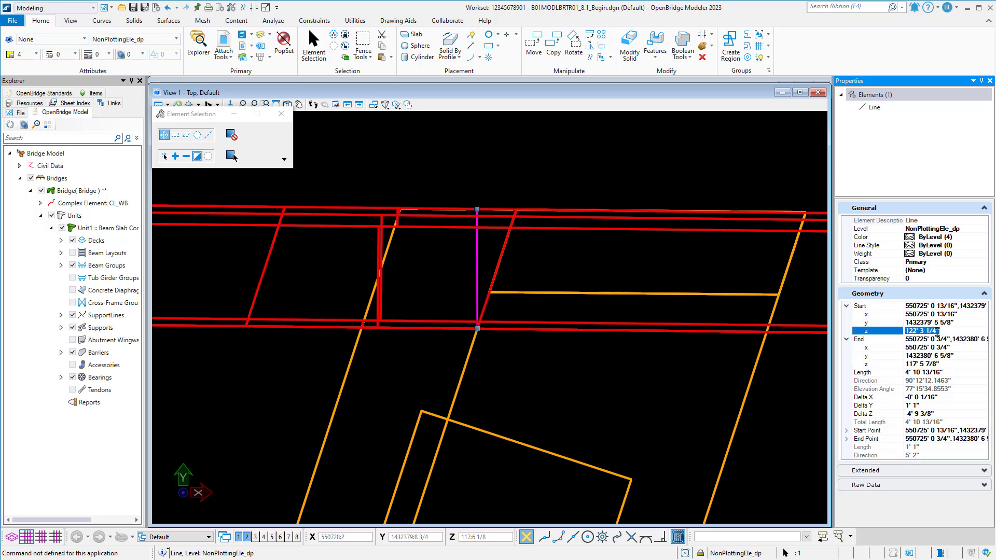
click(943, 364)
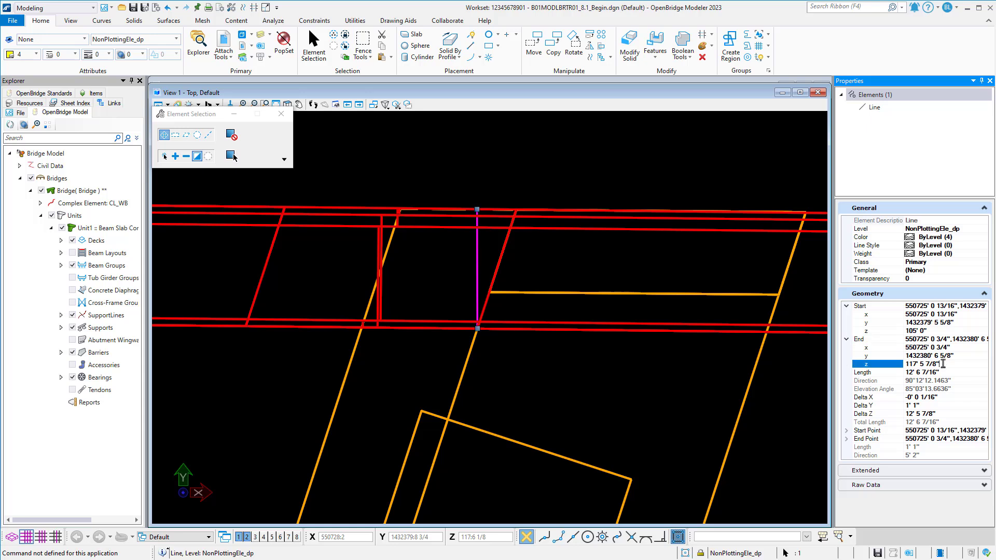
text(105)
key(Return)
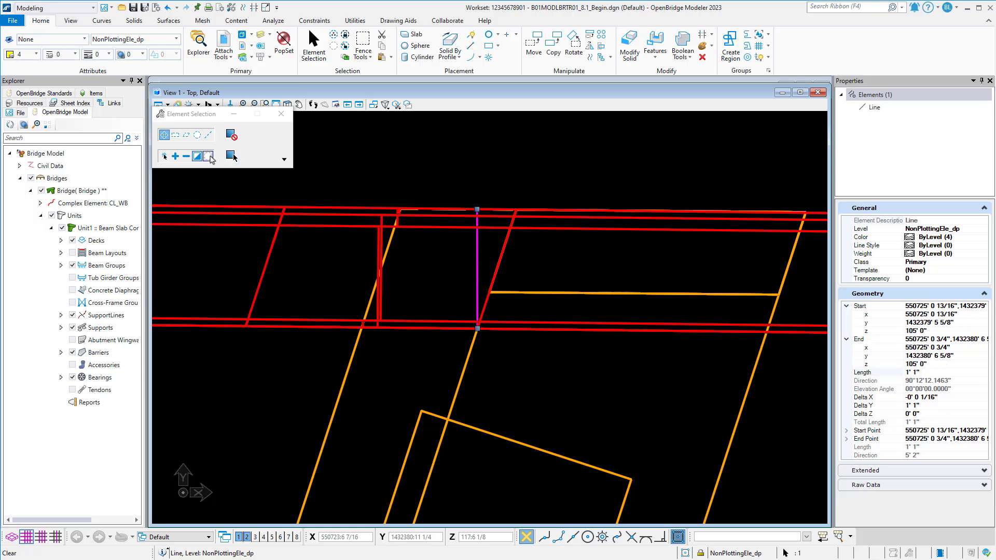
click(209, 157)
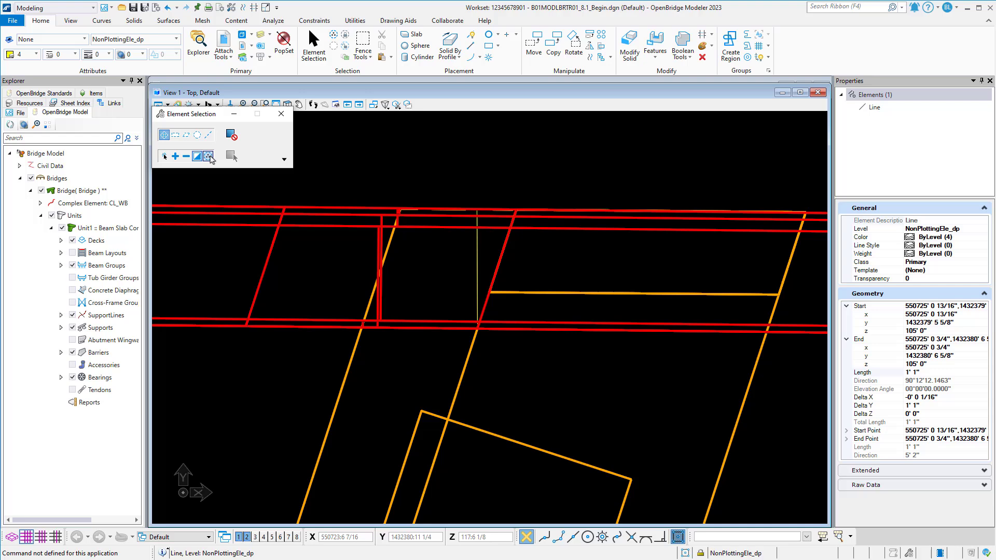
Copy the line once and move the copy's lower end to where the cap's outer long edge crosses the barrier's inner edge.
click(475, 266)
click(553, 44)
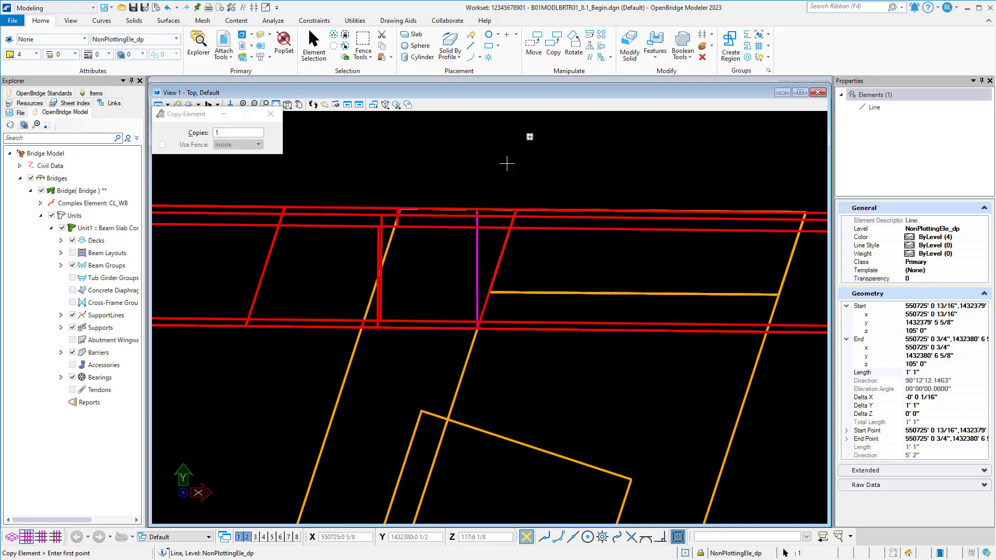
click(477, 328)
click(346, 291)
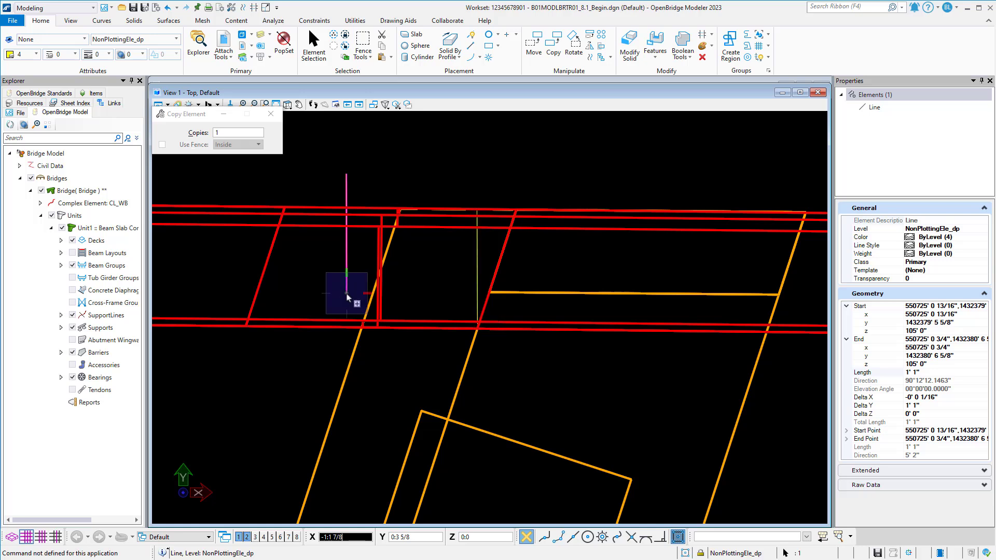
key(Escape)
click(534, 44)
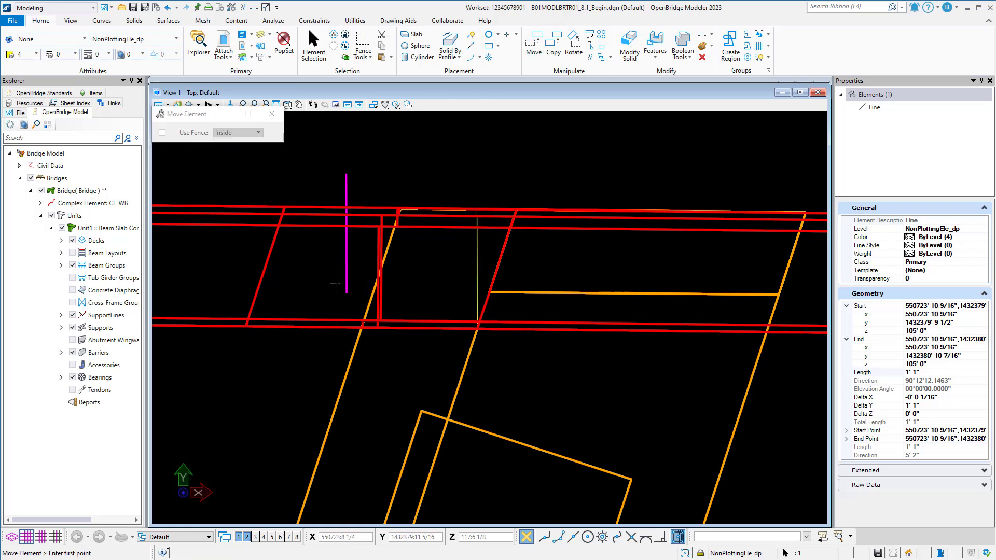
click(346, 293)
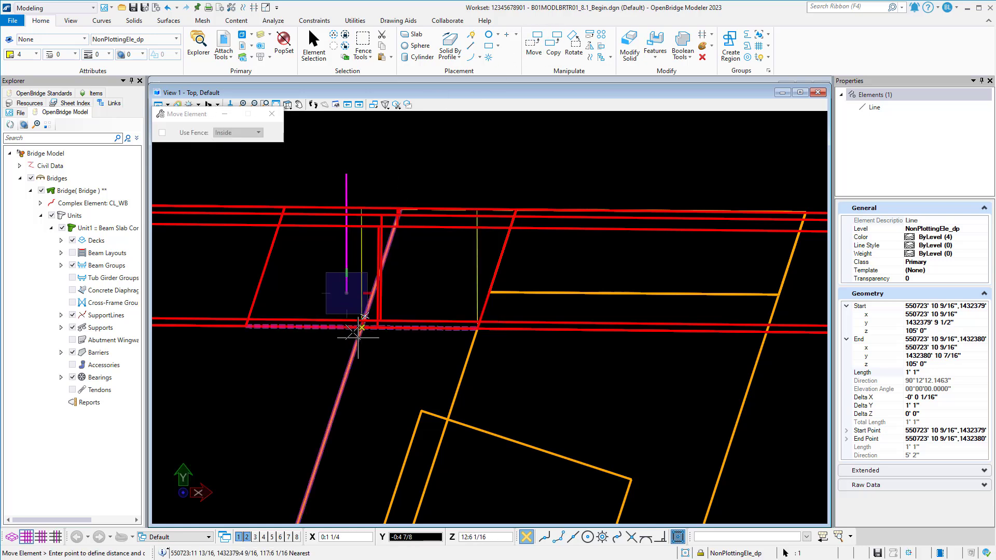
click(362, 328)
key(Escape)
key(Escape)
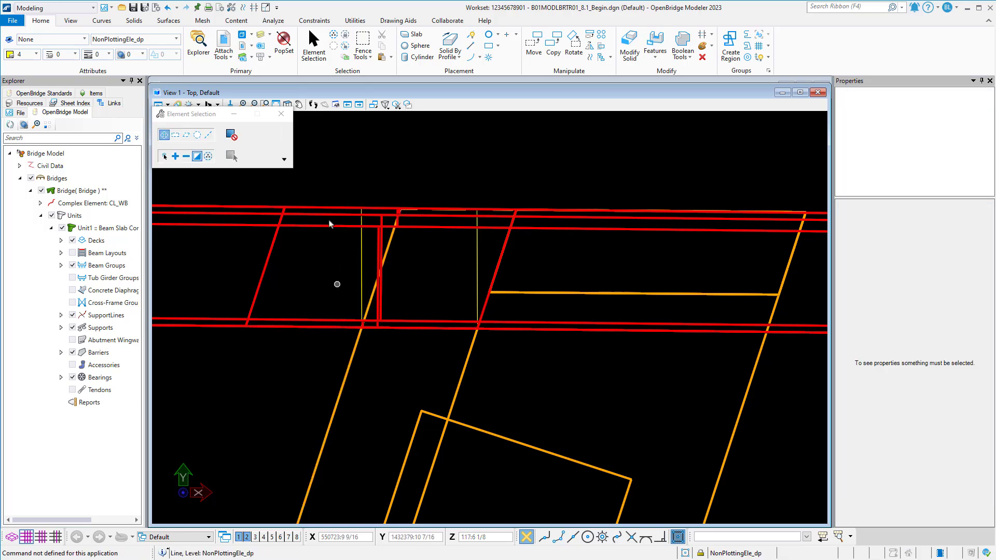
Set both the start and end z of the copied line to 105 feet, and clear the selection.
click(313, 44)
click(361, 254)
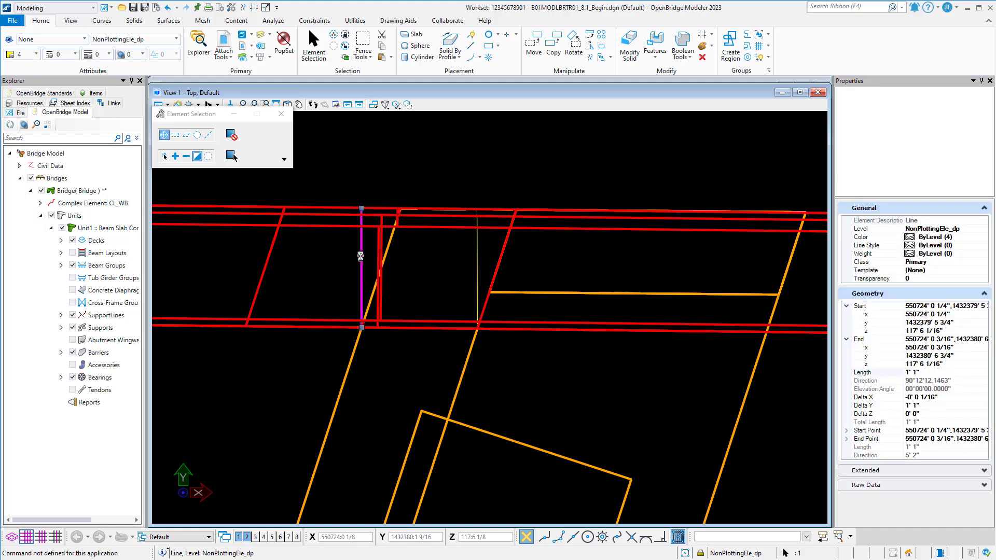
click(953, 331)
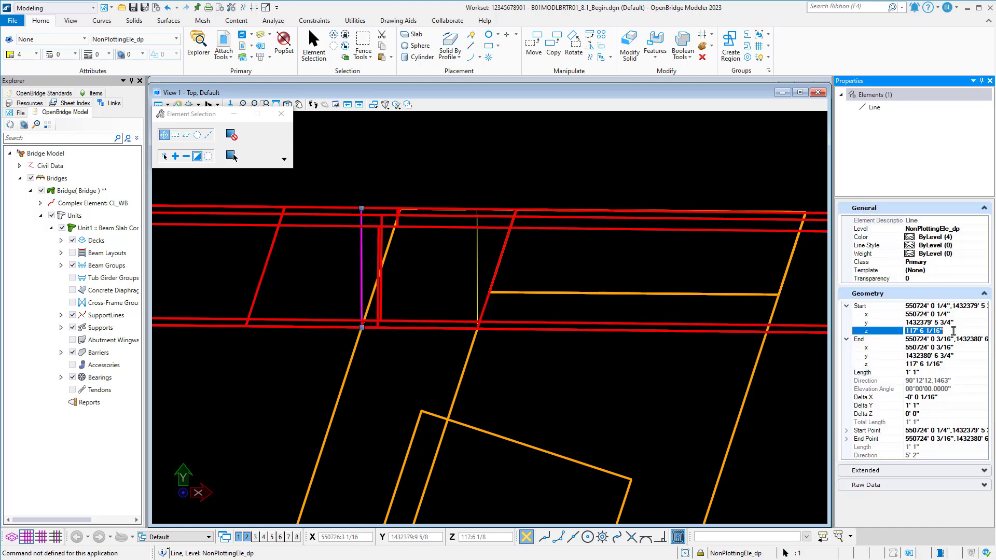
text(105)
key(Return)
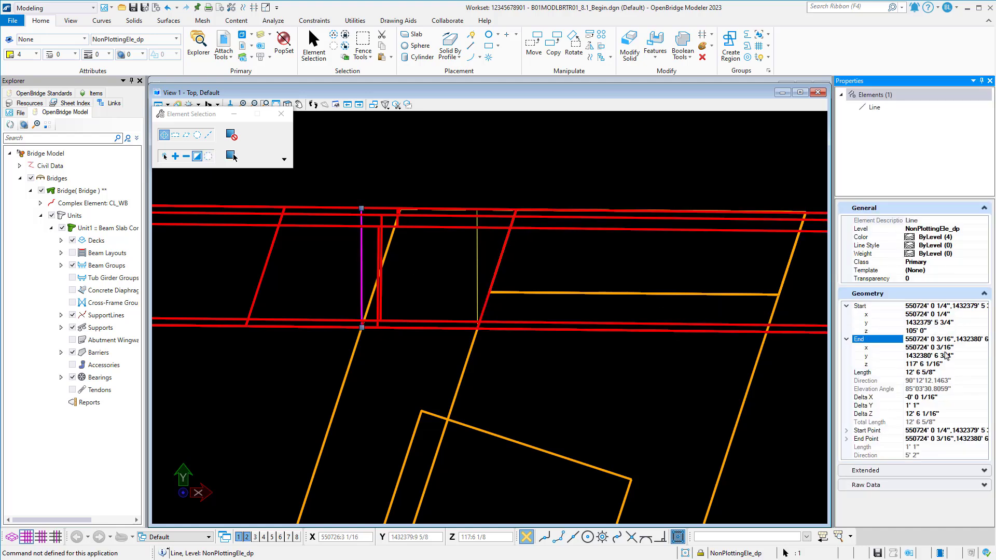
click(947, 364)
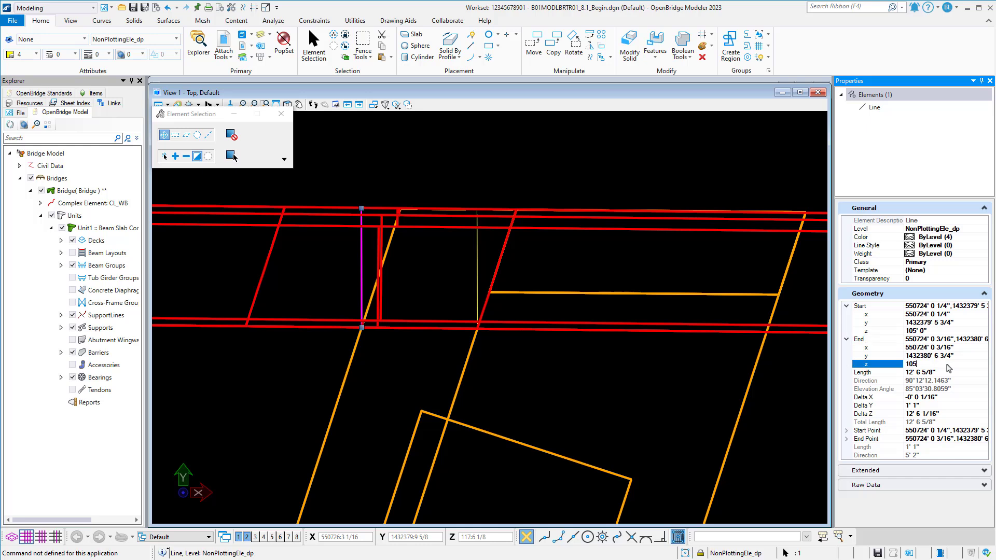
key(Return)
click(232, 156)
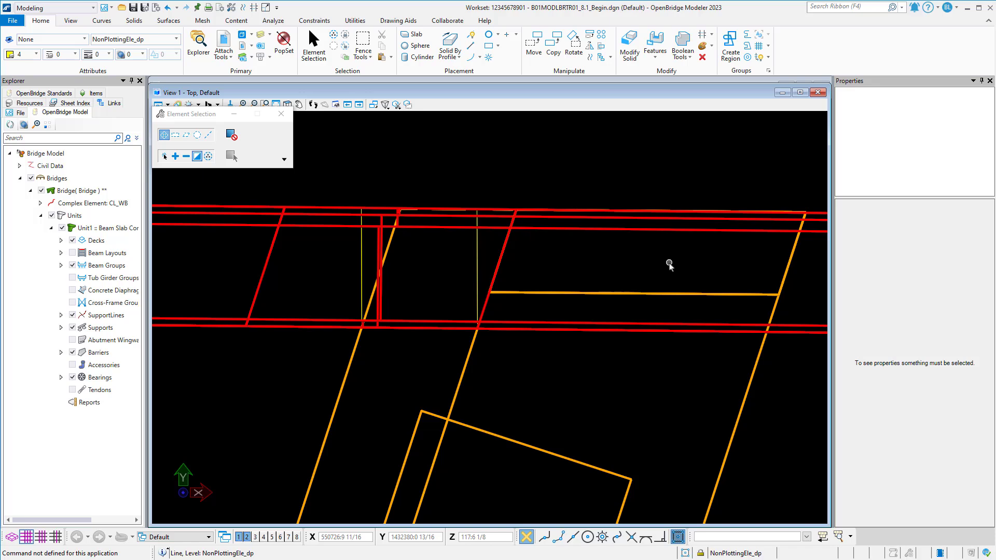
Turn off the BarrierWallConc_pm level in View 1.
click(259, 35)
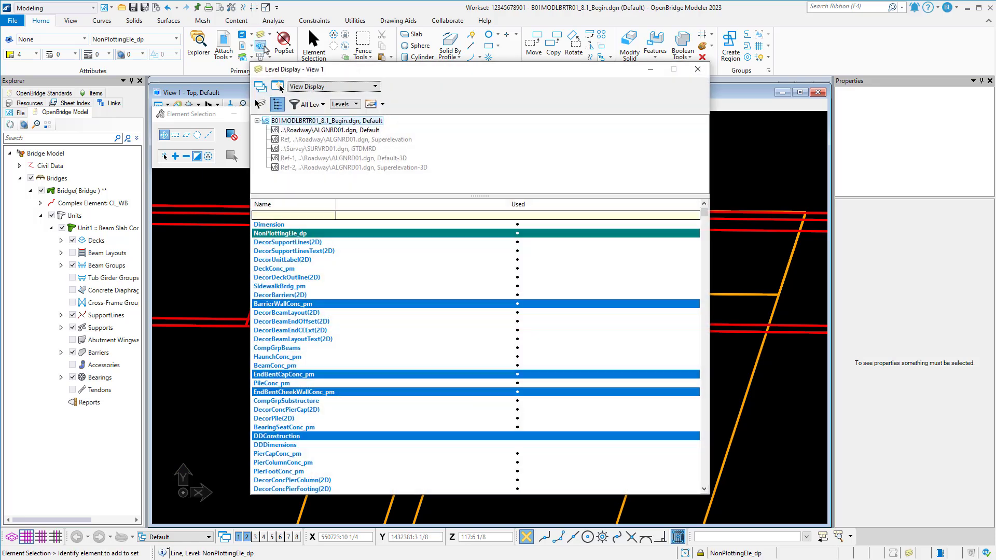
click(330, 304)
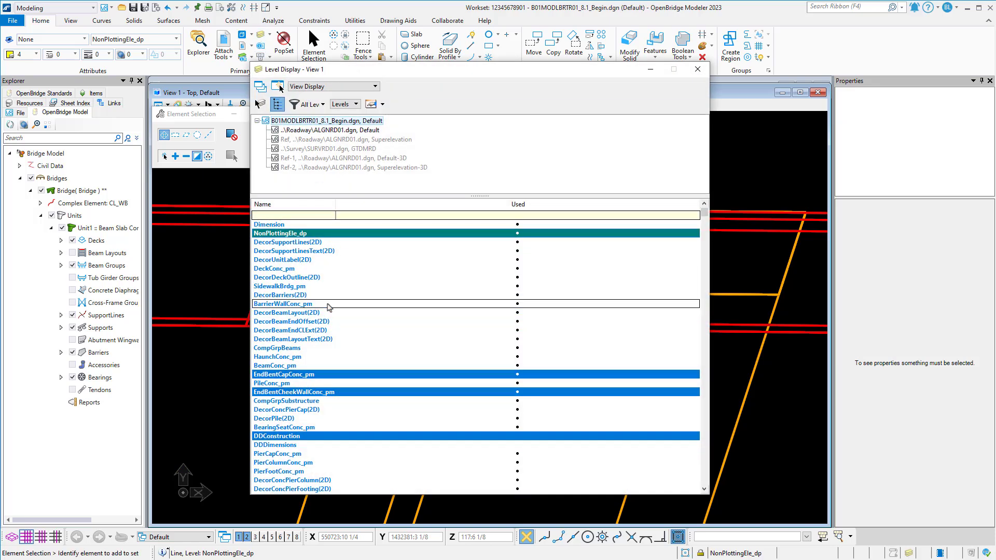
click(697, 70)
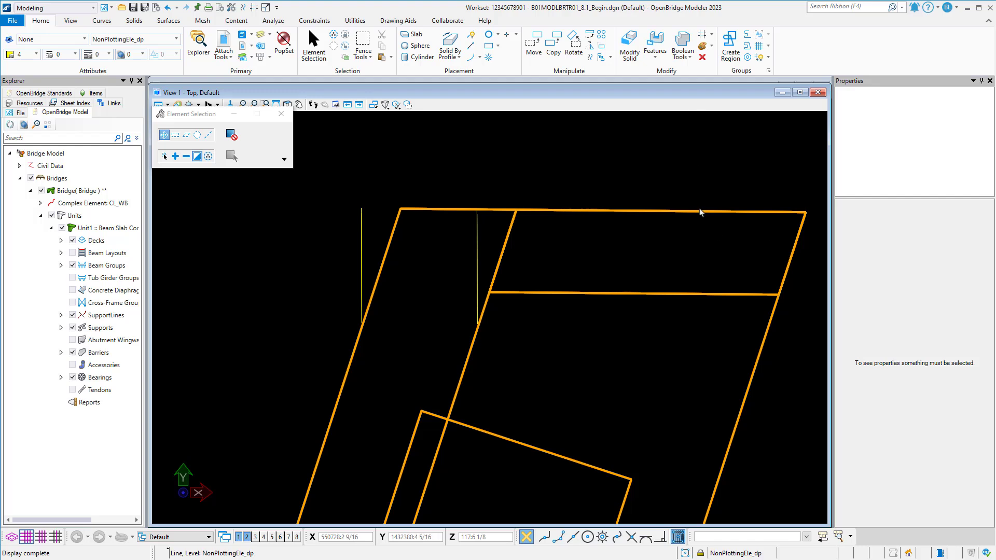
Draw a short helper line about 1 11/16 inches long on the cap's end edge and select it.
scroll(293, 189, up, 3)
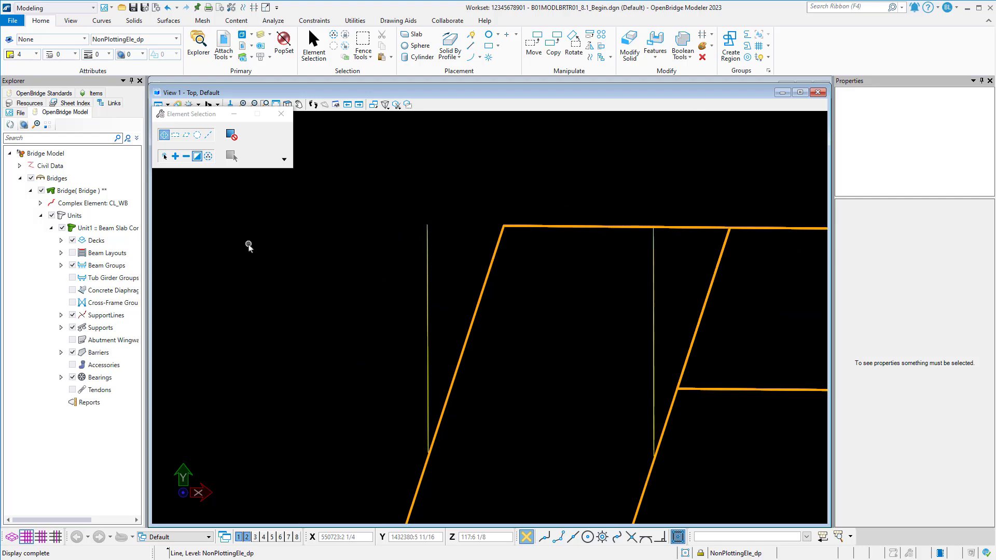
click(470, 46)
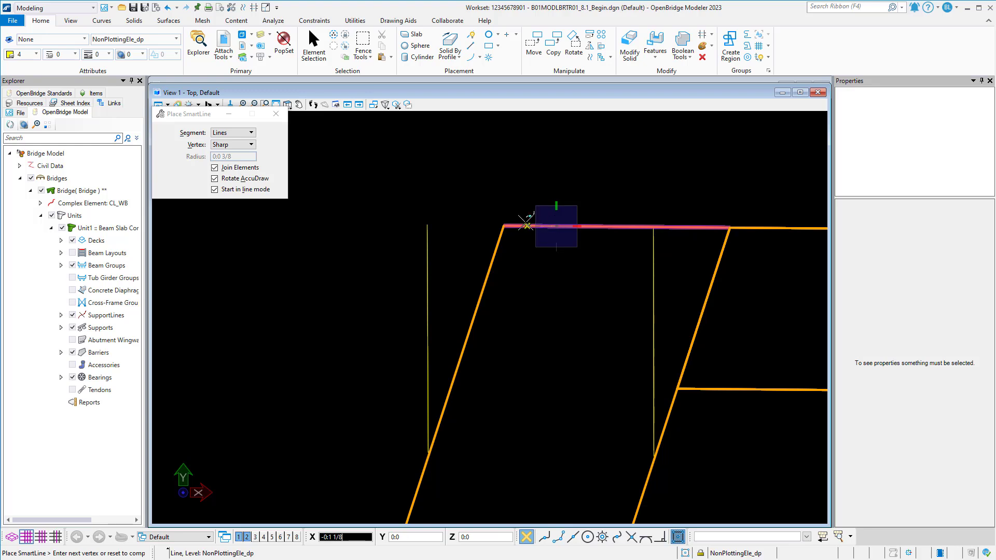
click(313, 45)
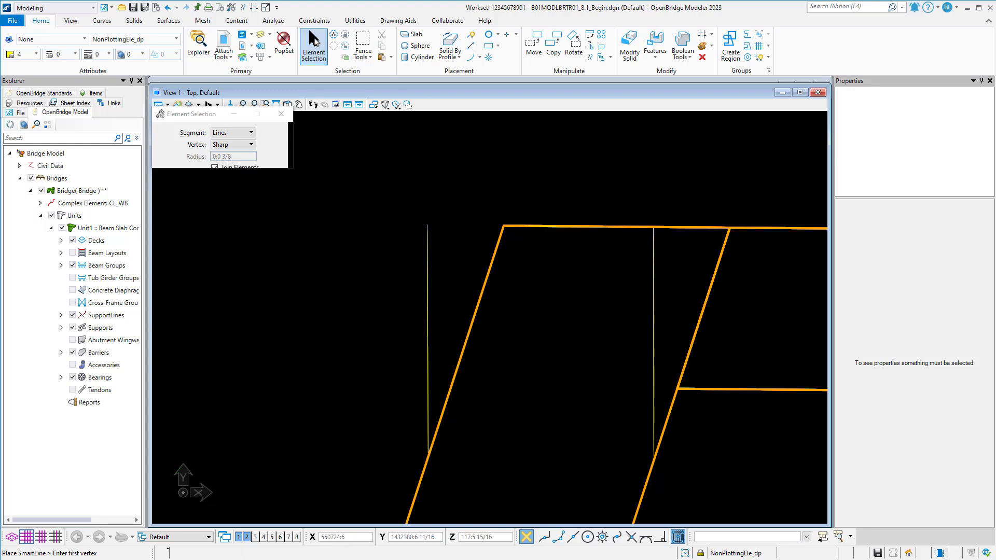
click(539, 227)
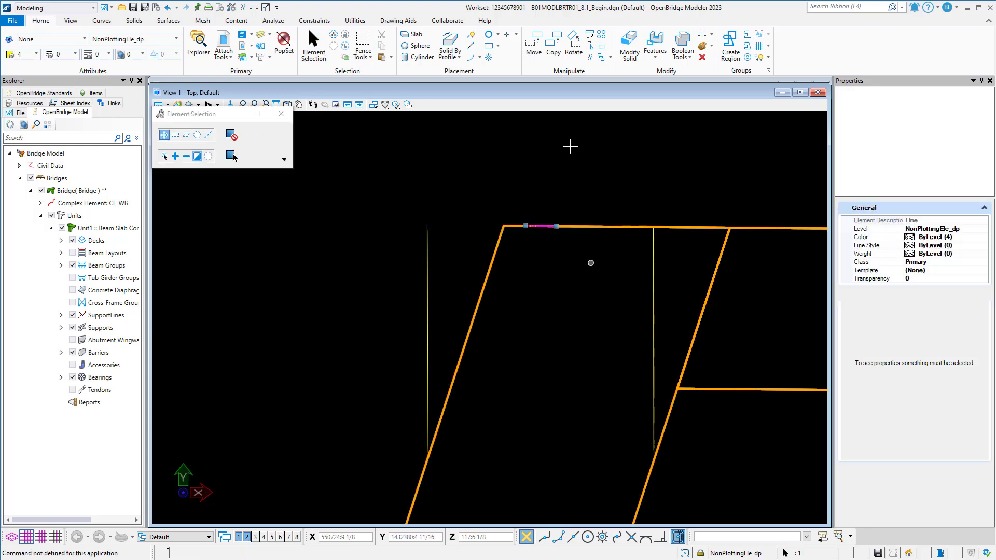
Move the short helper line onto the outer corner of the cap's end edge and stretch its free end past the outer construction line.
click(533, 44)
click(558, 226)
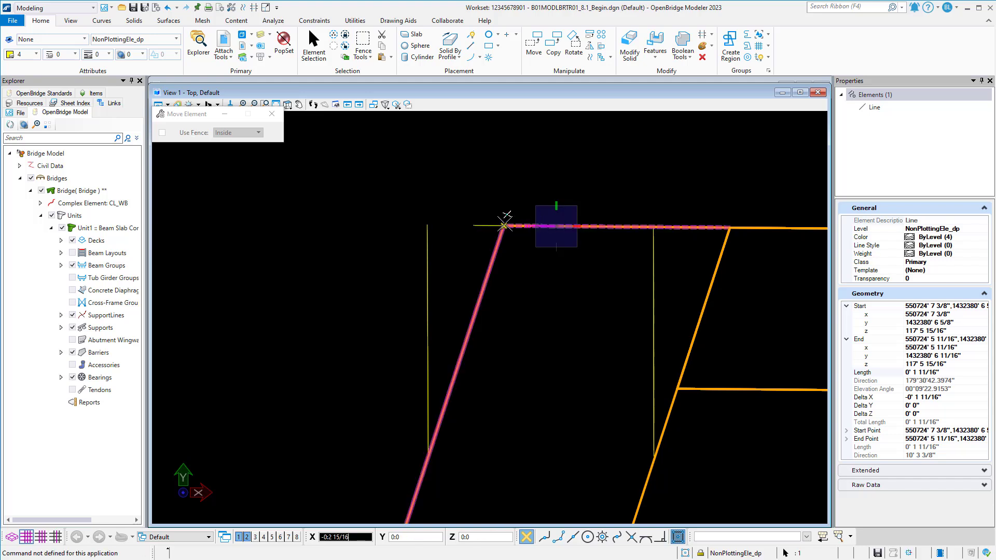
click(488, 225)
click(473, 225)
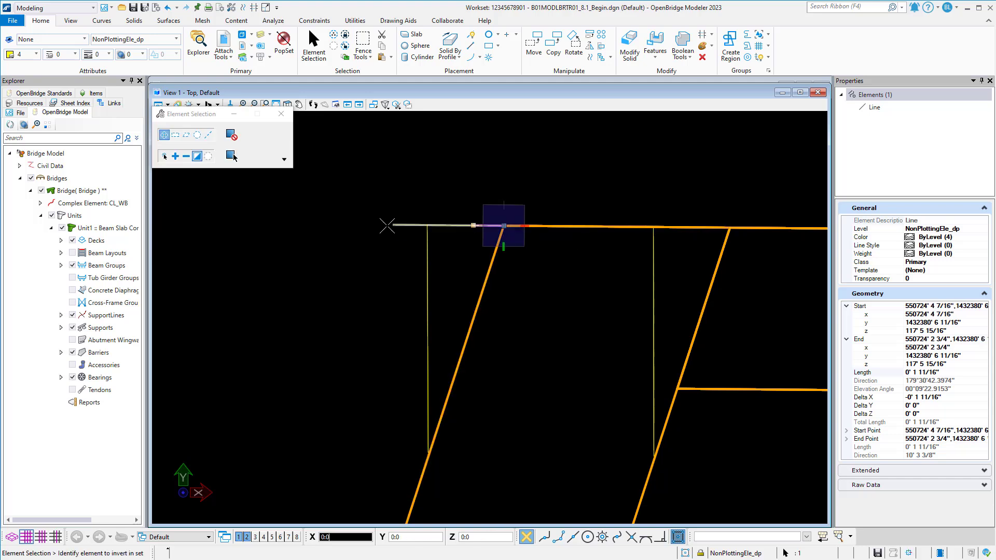
click(363, 226)
key(Escape)
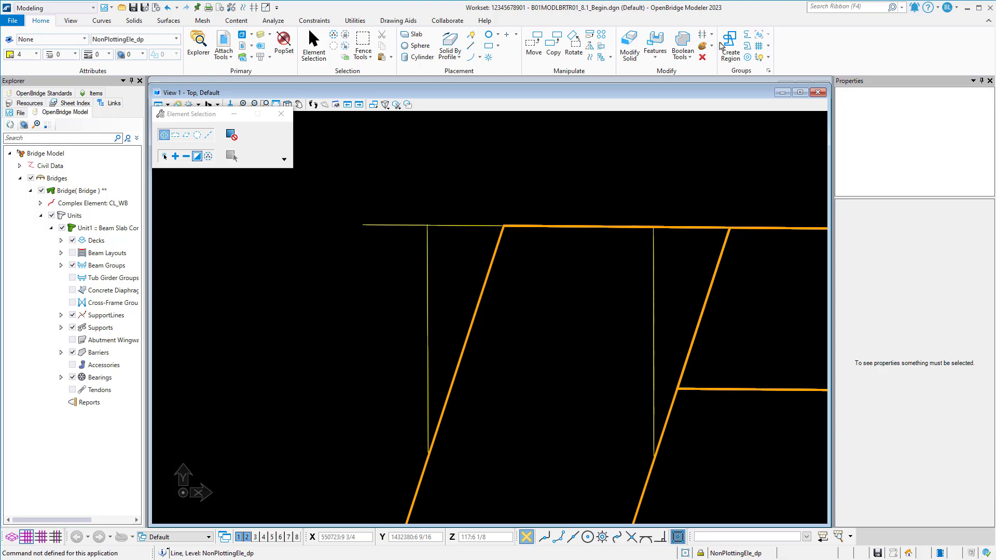
Trim the overshooting end of the outer construction line at the helper line with Trim Multiple.
click(712, 35)
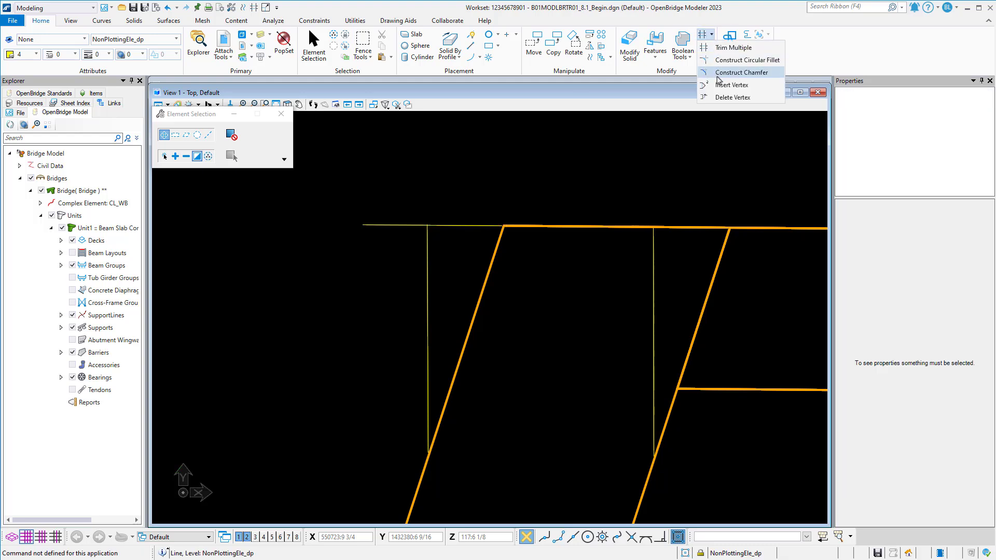
click(726, 45)
scroll(430, 220, up, 5)
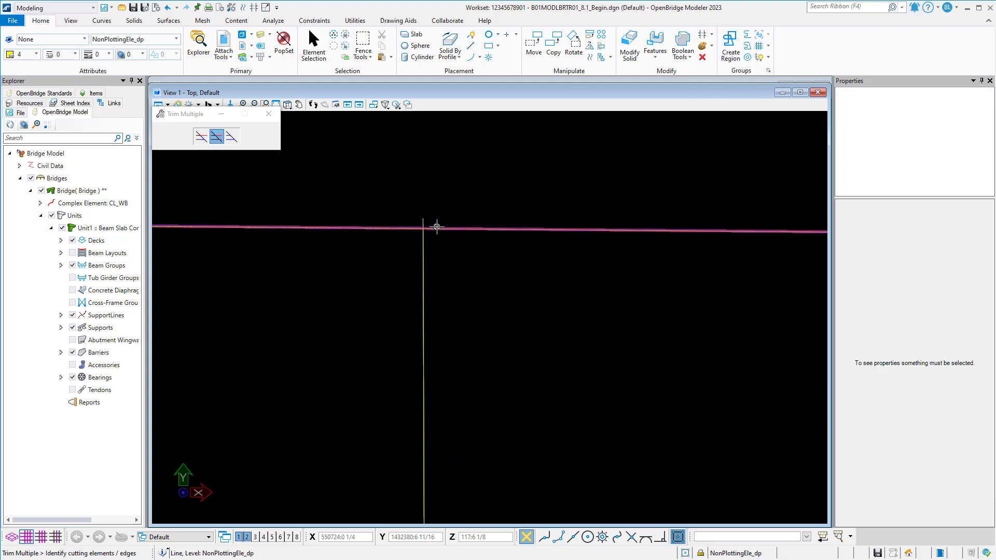
click(423, 219)
click(423, 220)
right_click(441, 197)
scroll(442, 197, down, 9)
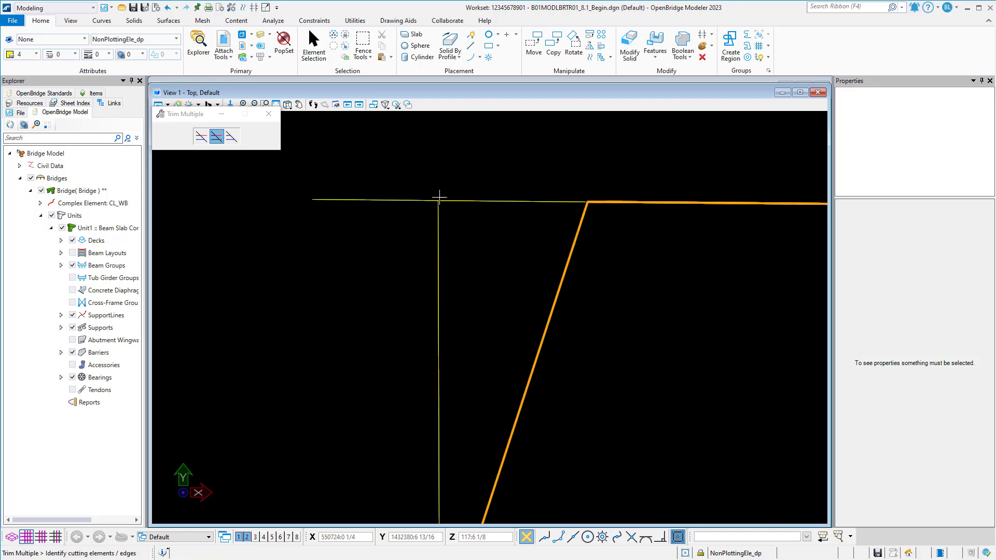
Delete the helper line that extends beyond the cap's corner.
click(313, 44)
click(474, 200)
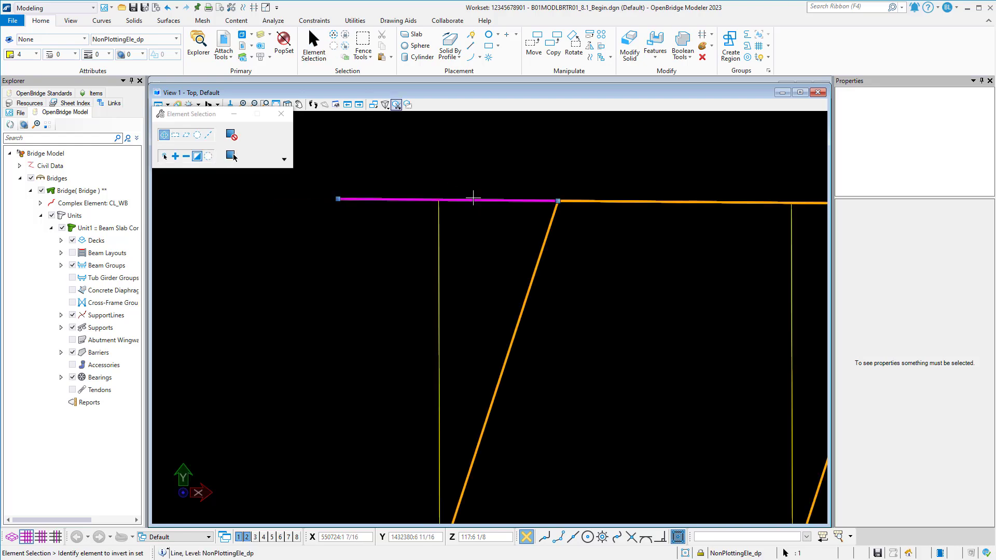
key(Delete)
scroll(513, 162, down, 3)
middle_drag(514, 163, 444, 166)
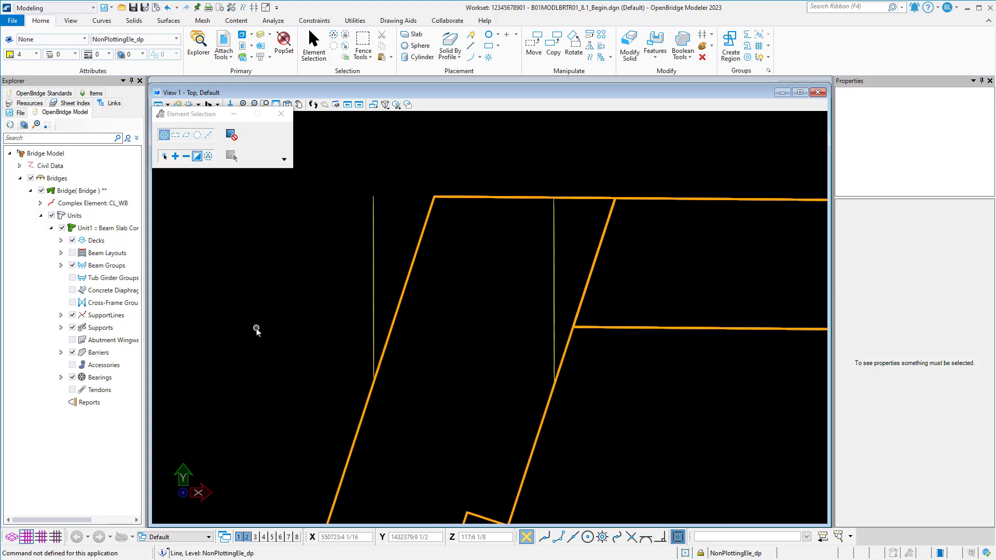
Switch to View 2 and orient it on the cap end with the two construction lines below it.
click(247, 536)
scroll(462, 301, down, 2)
middle_drag(581, 336, 348, 338)
middle_drag(414, 332, 420, 376)
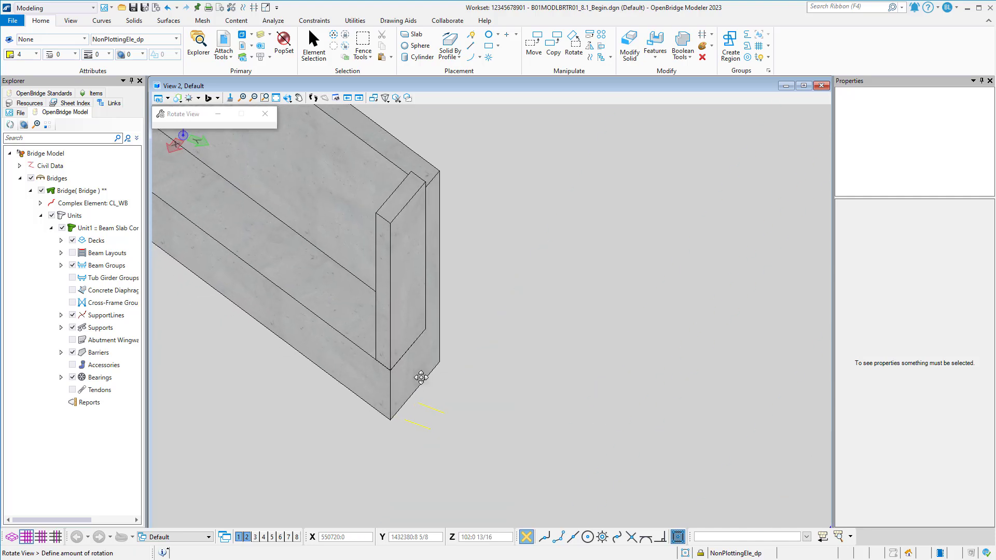
Copy both construction lines once, 15 feet straight up in Z, and clear the selection.
click(423, 424)
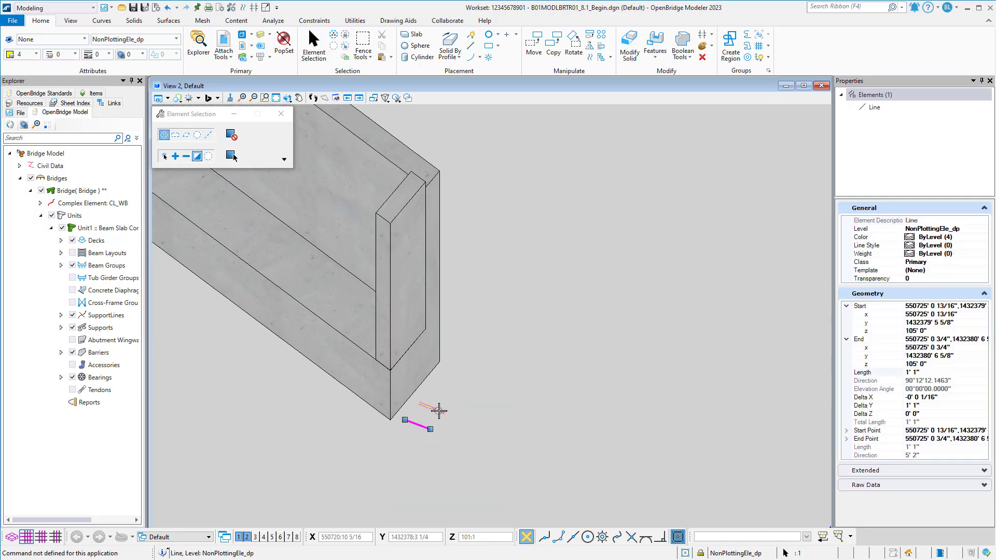
shift+middle_drag(573, 349, 544, 330)
click(553, 43)
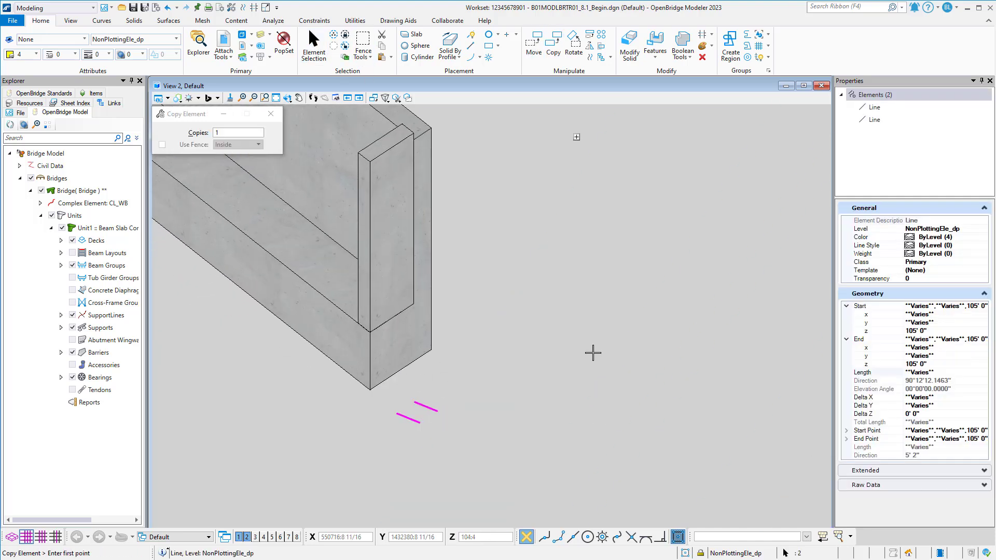
key(Tab)
text(0)
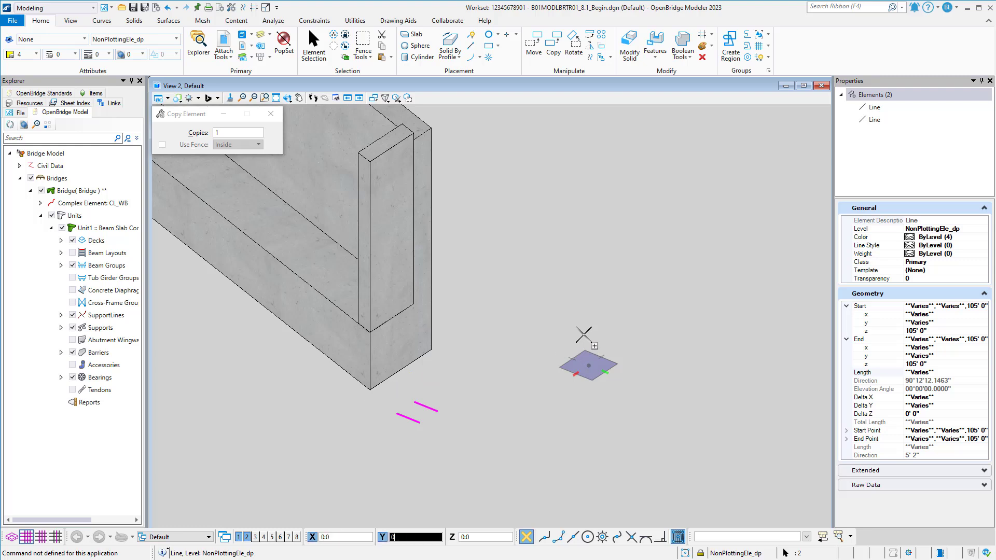
key(Tab)
text(15)
click(583, 335)
scroll(570, 342, down, 3)
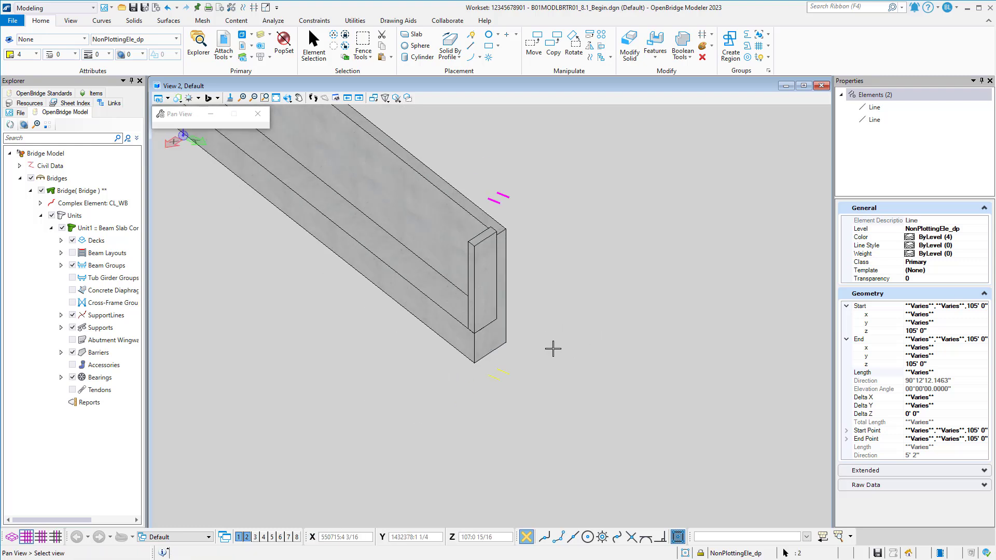
key(Escape)
click(589, 248)
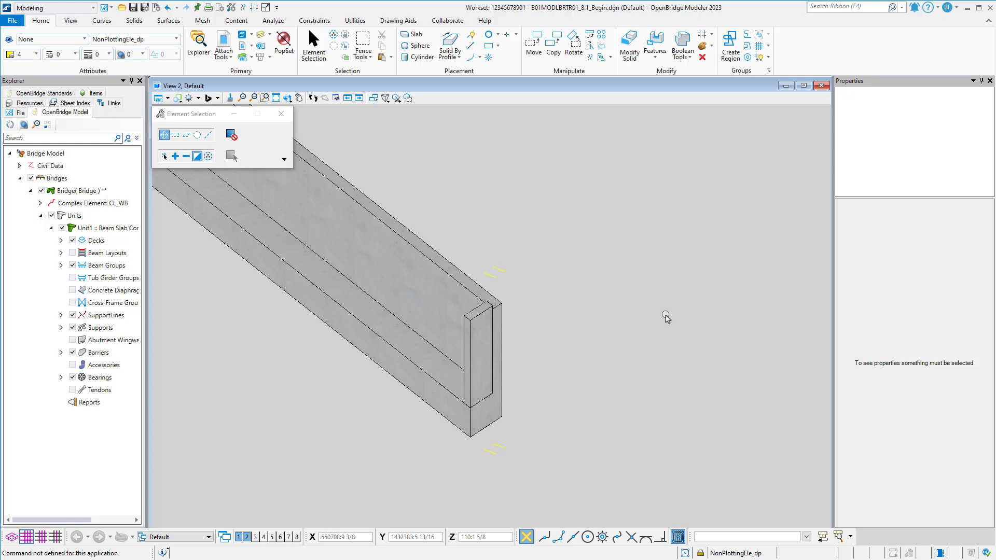
Turn off the EndBentCheekWallConc_pm level in View 2.
click(261, 37)
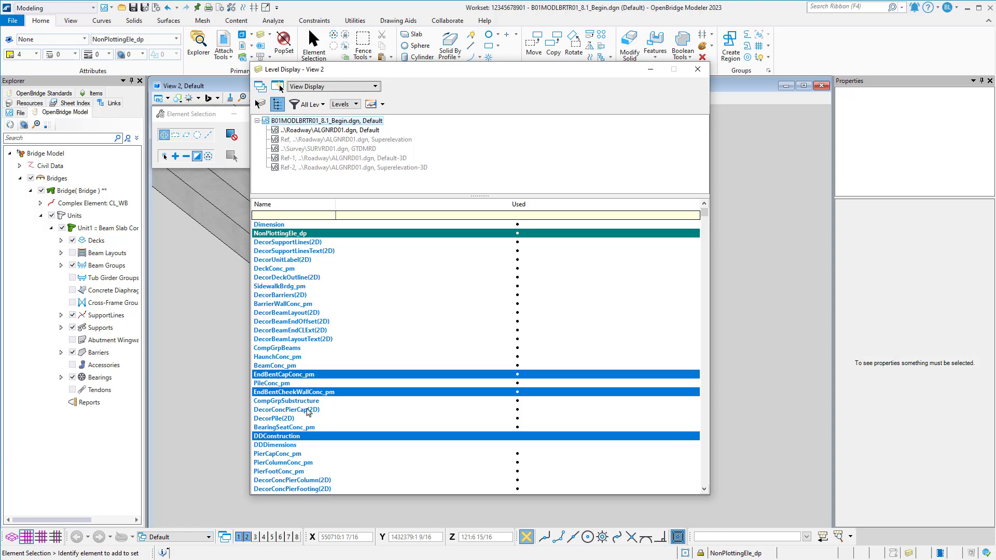
click(308, 392)
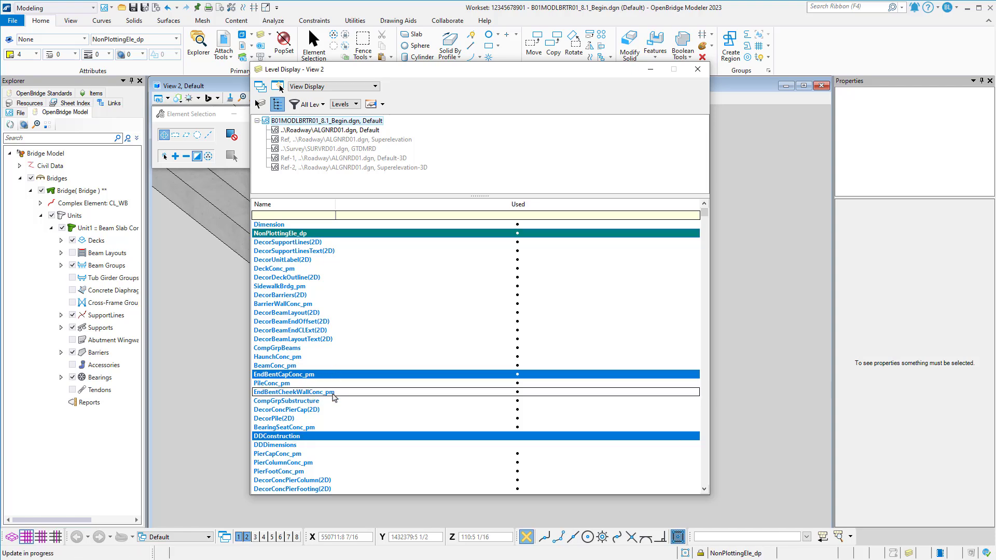
click(695, 70)
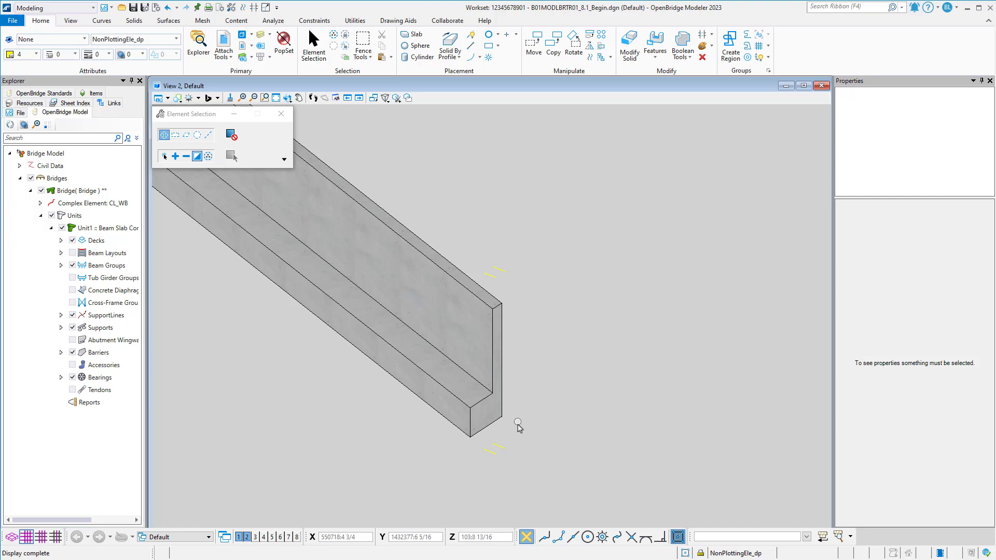
Draw two vertical SmartLines joining both ends of one lower construction line to the matching ends of its raised copy.
scroll(518, 427, up, 2)
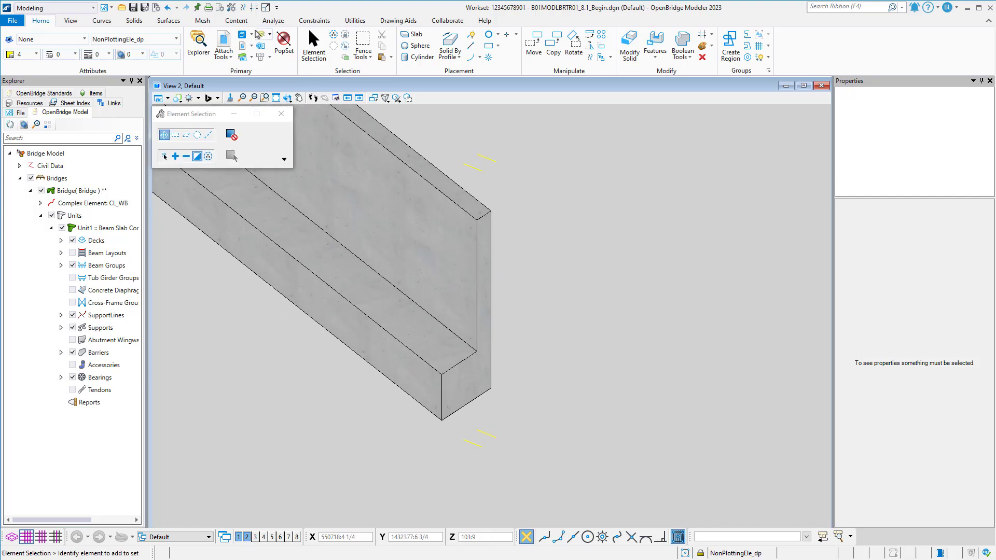
click(470, 45)
click(463, 162)
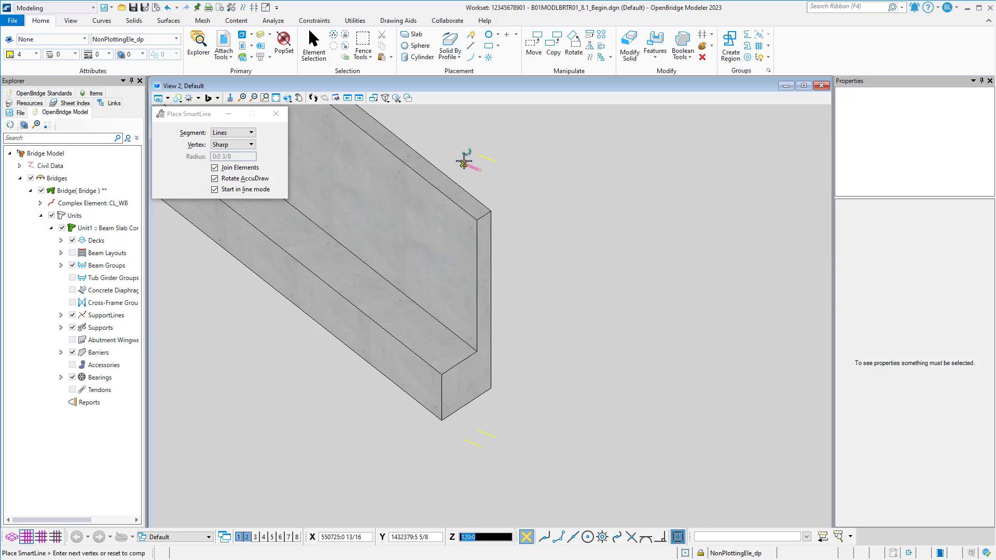
click(463, 439)
right_click(465, 437)
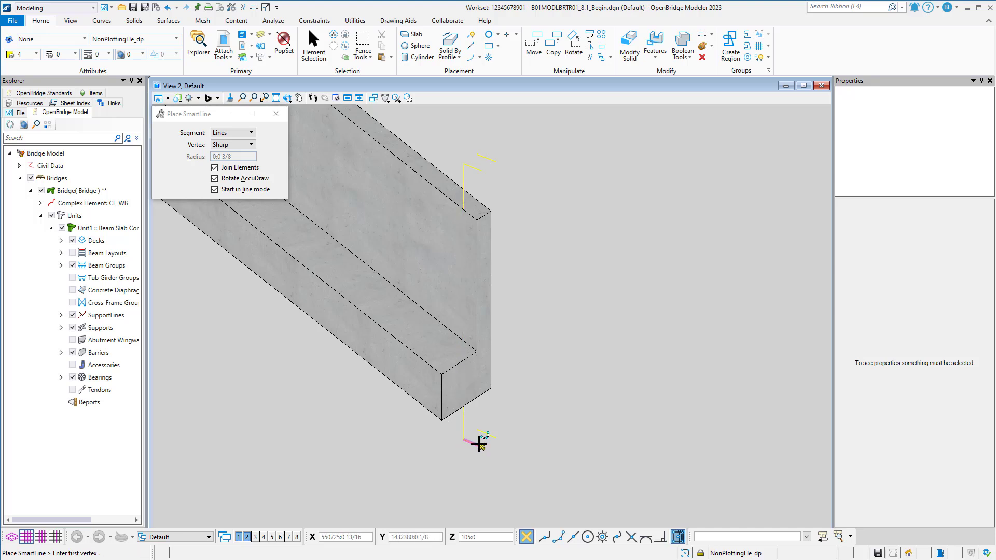
click(479, 443)
click(482, 171)
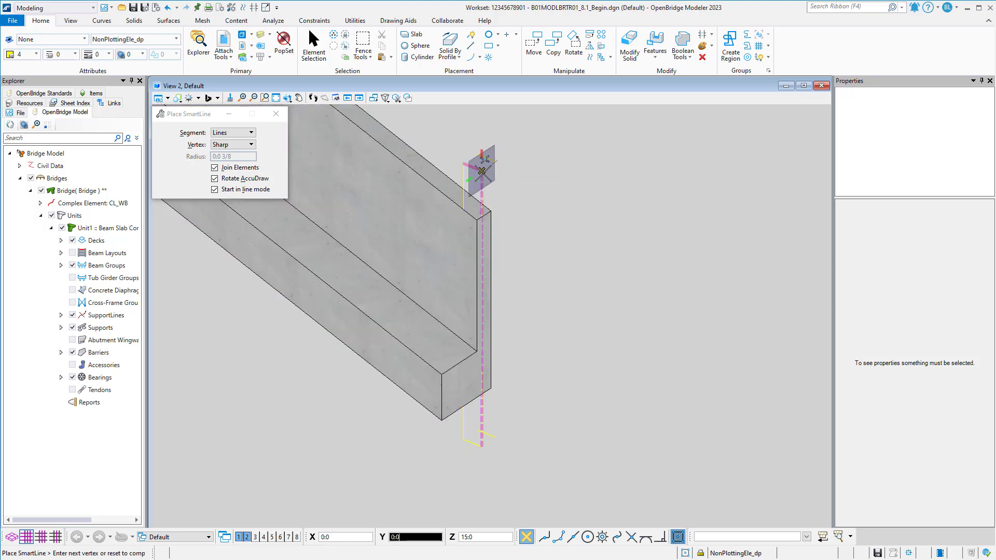
right_click(485, 173)
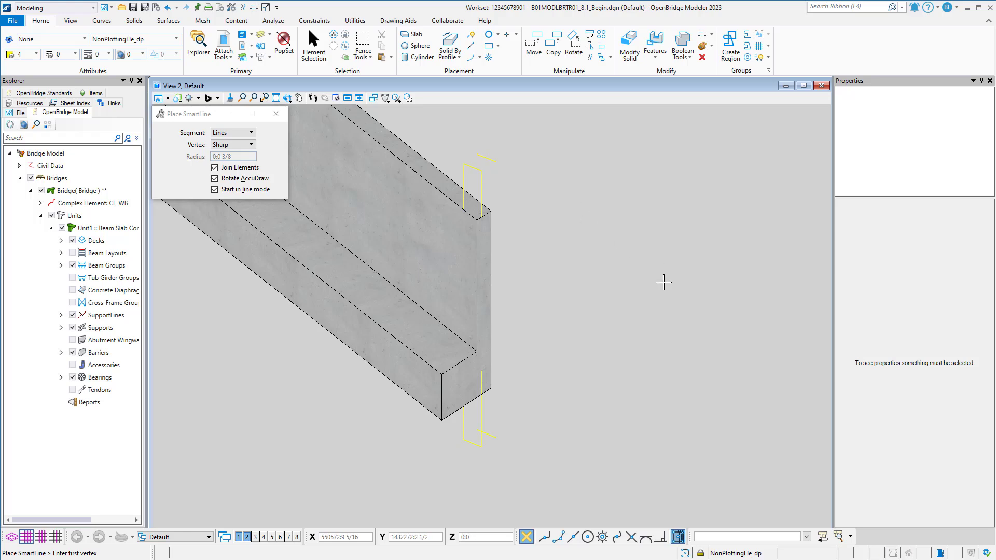
Draw a SmartLine along the cap seat's end edge from its outer corner to the base of the backwall.
scroll(446, 371, up, 3)
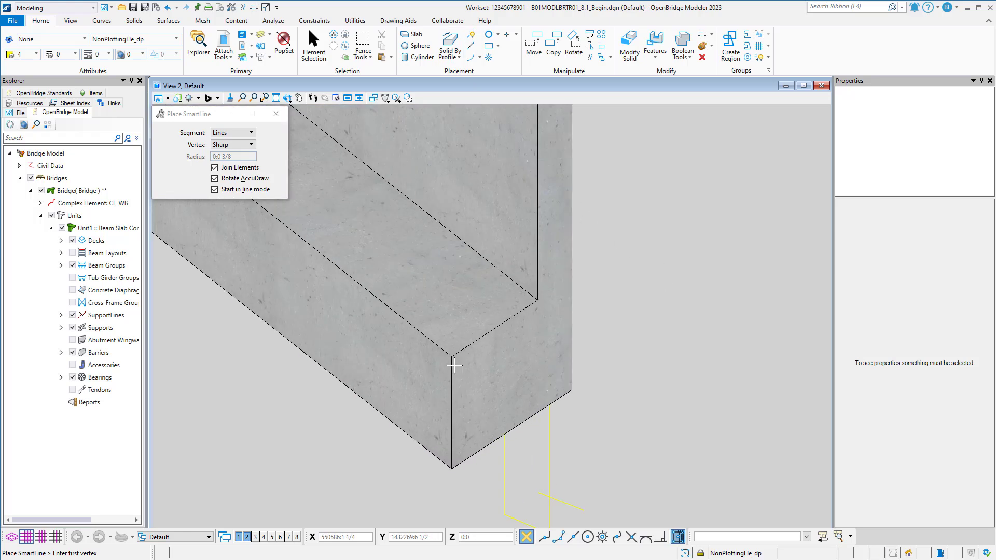
click(451, 356)
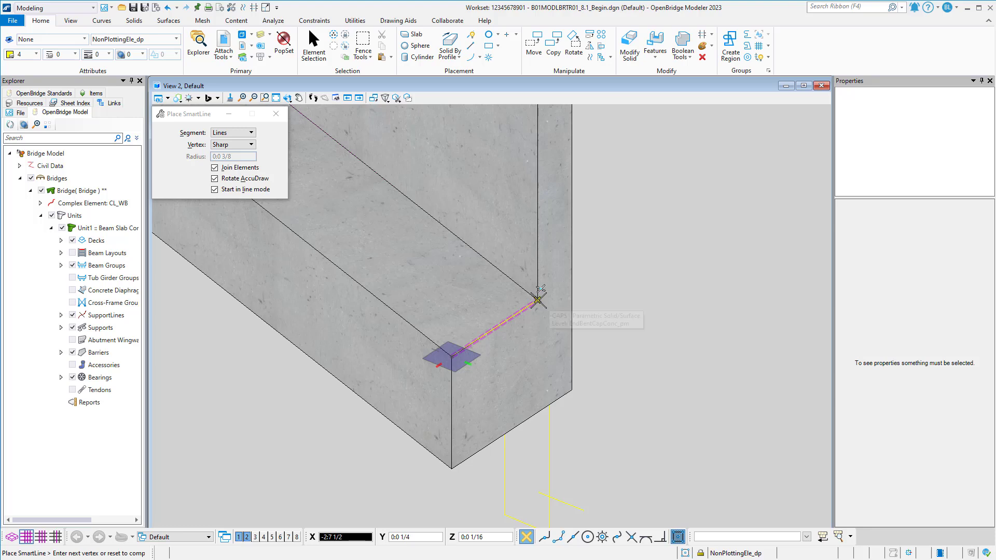
click(538, 300)
right_click(576, 297)
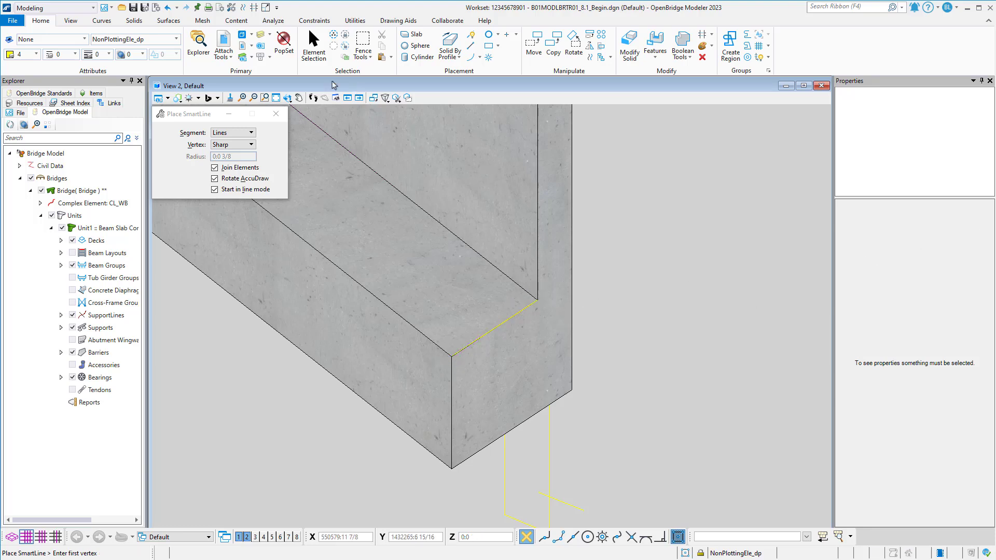
Select the new seat edge line and move it clear of the cap solid, then clear the selection.
click(313, 45)
drag(300, 406, 594, 276)
click(533, 46)
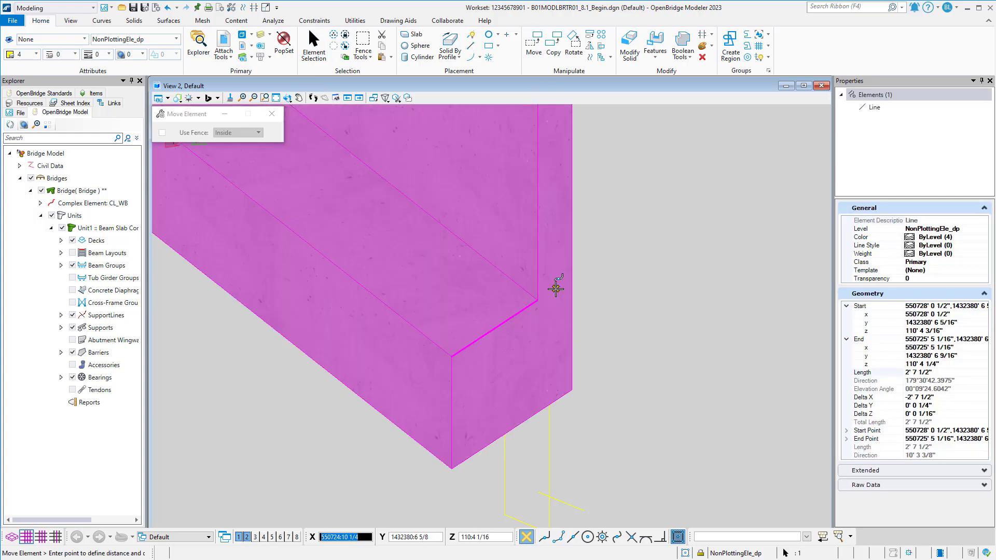
click(555, 289)
click(694, 292)
right_click(694, 293)
click(655, 317)
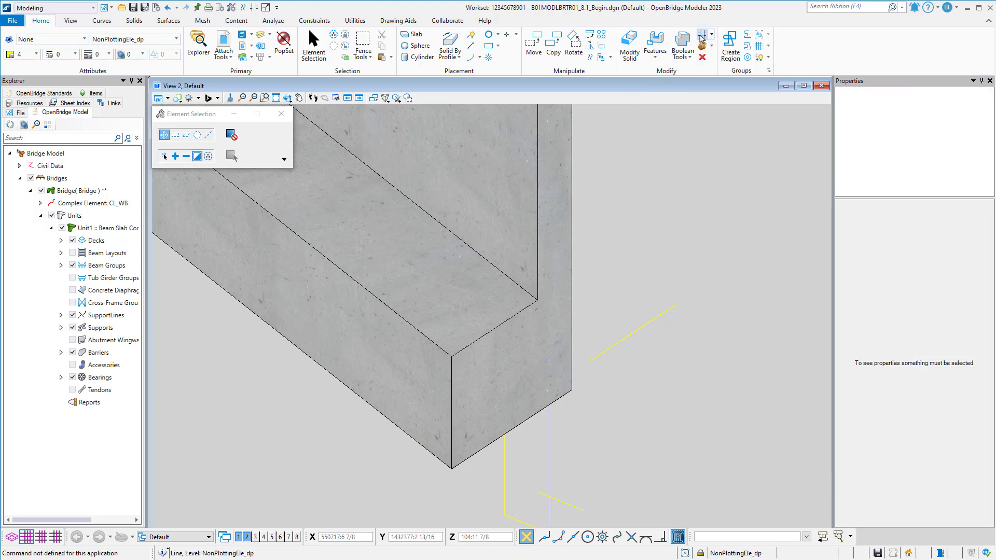
Switch to the Drawing workflow and extend the far end of the moved line to a total length of about 6 feet.
click(79, 9)
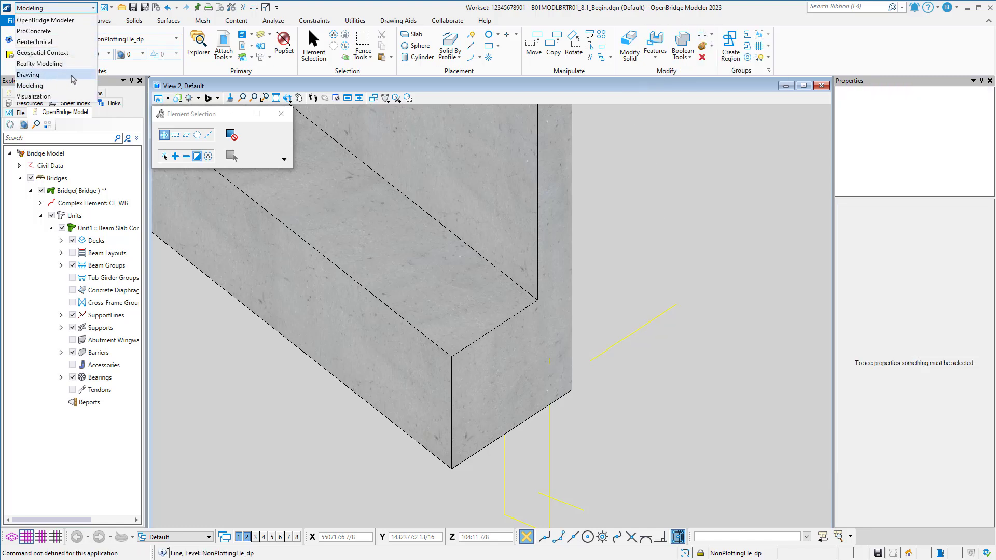
click(62, 60)
click(728, 36)
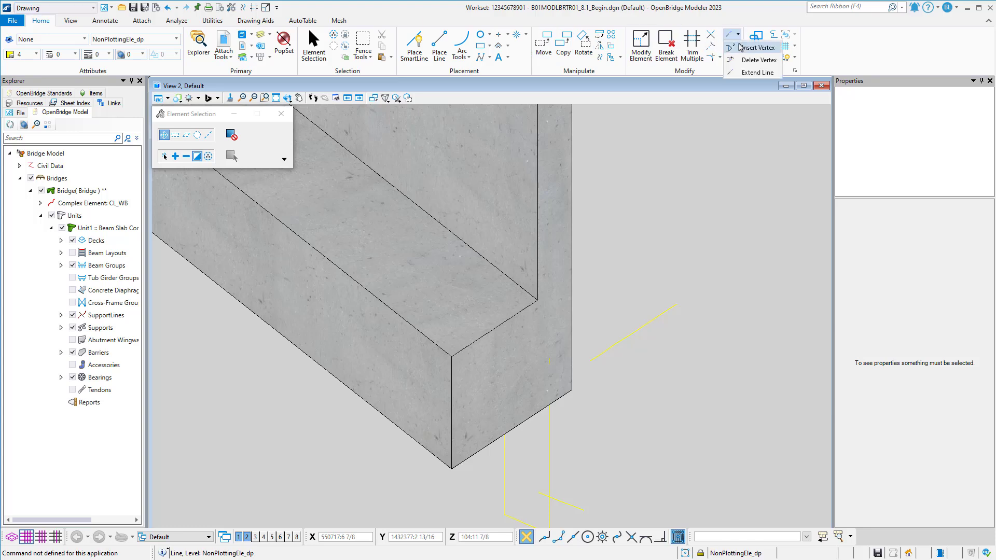
click(752, 67)
click(676, 305)
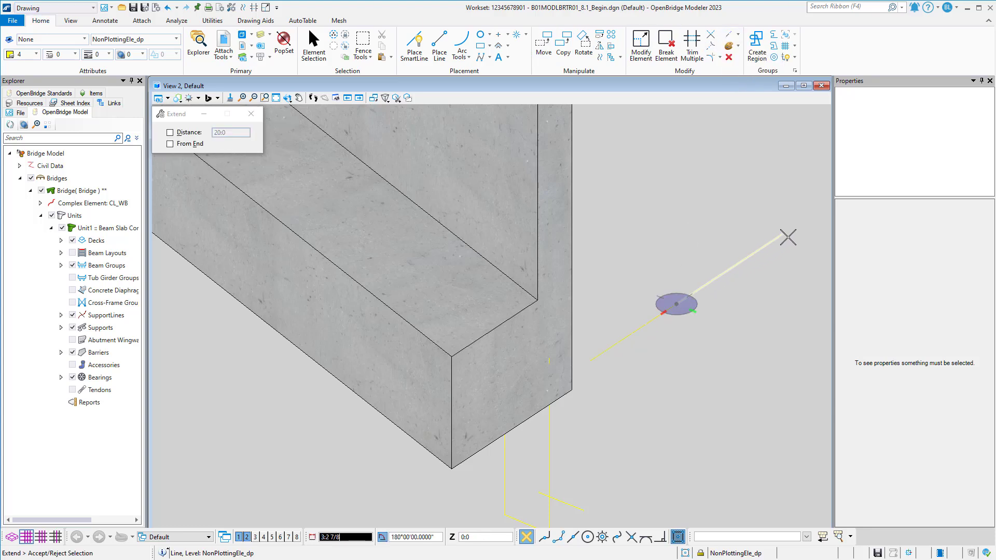
click(787, 231)
Move the extended line back so its near end sits on the seat's outer corner, and clear the selection.
click(314, 47)
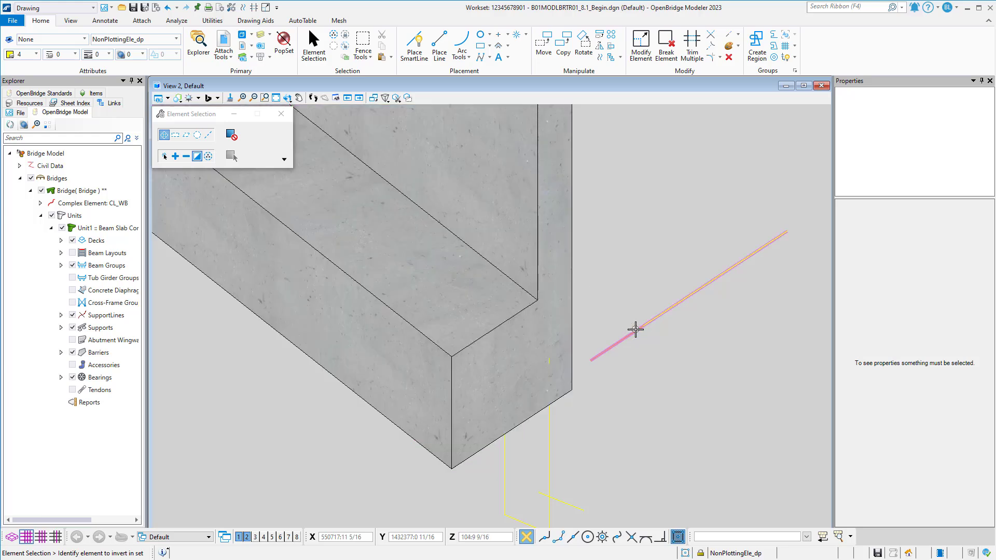
click(636, 330)
click(544, 47)
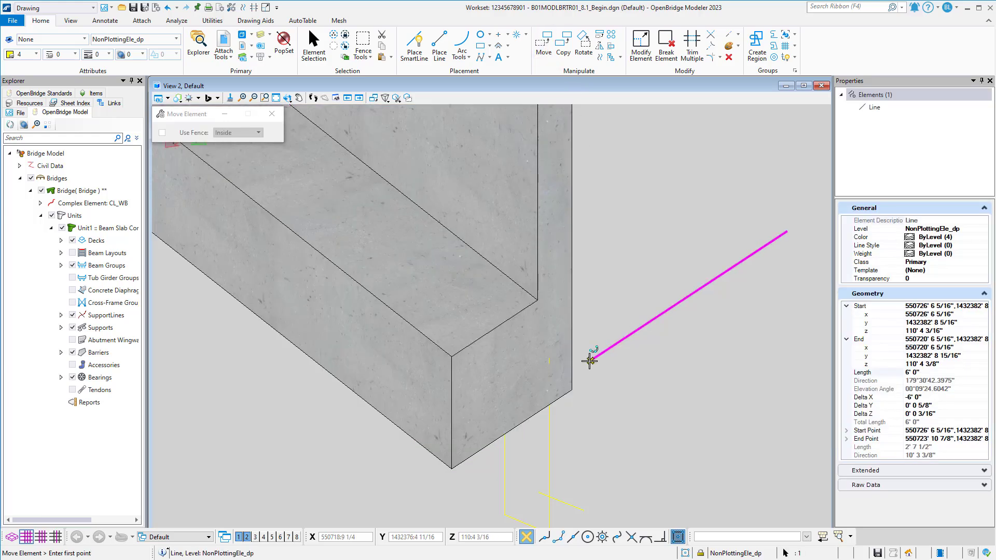
click(590, 360)
click(451, 357)
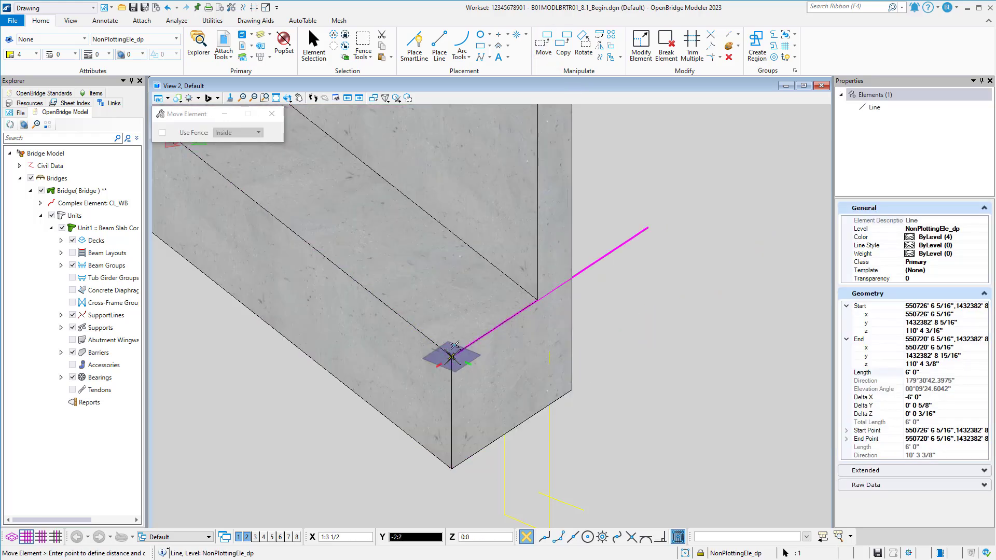
right_click(505, 335)
click(631, 275)
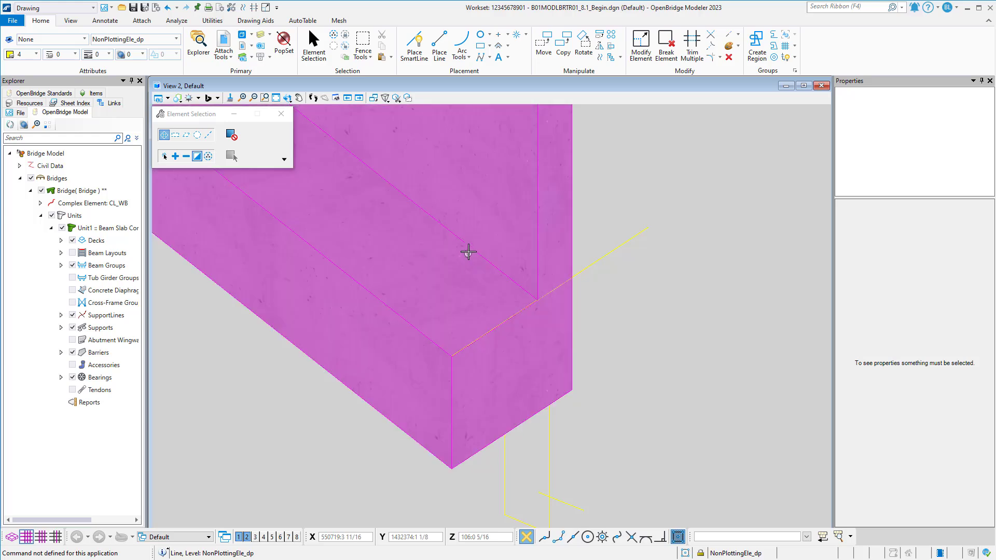
scroll(511, 280, down, 1)
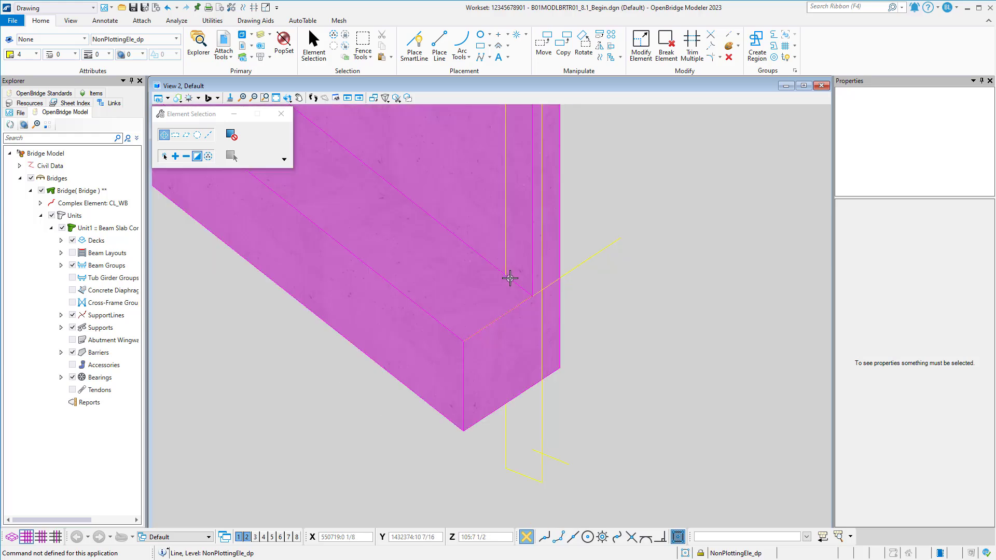
middle_drag(514, 258, 508, 357)
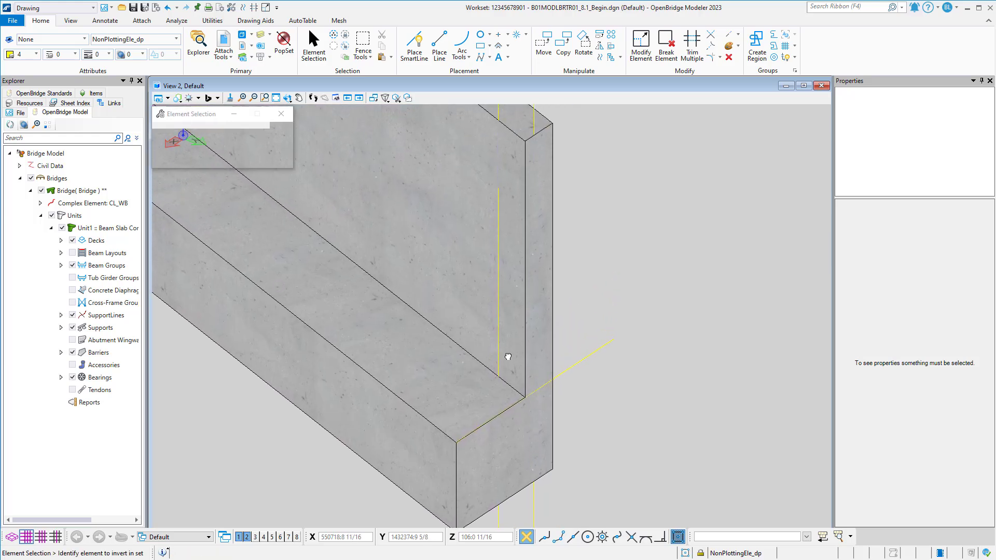
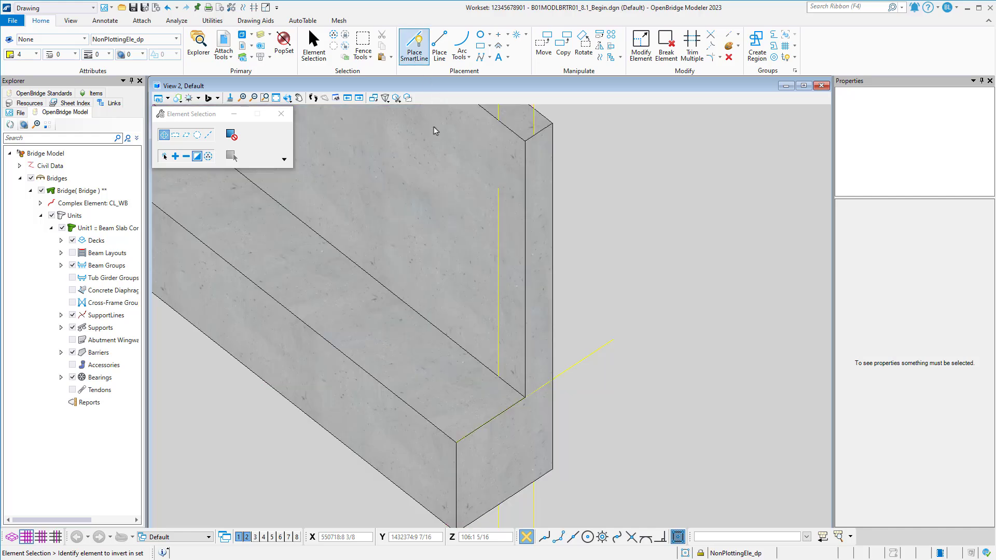
Draw a short SmartLine along the base of the backwall, ending at its outer corner on the cap seat.
click(414, 45)
scroll(507, 351, up, 1)
click(474, 356)
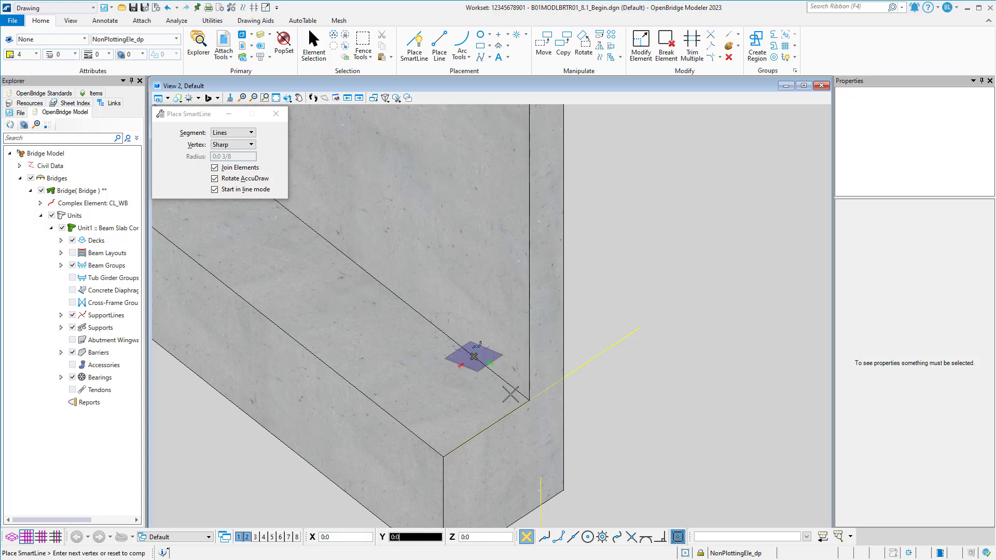
click(530, 401)
right_click(529, 401)
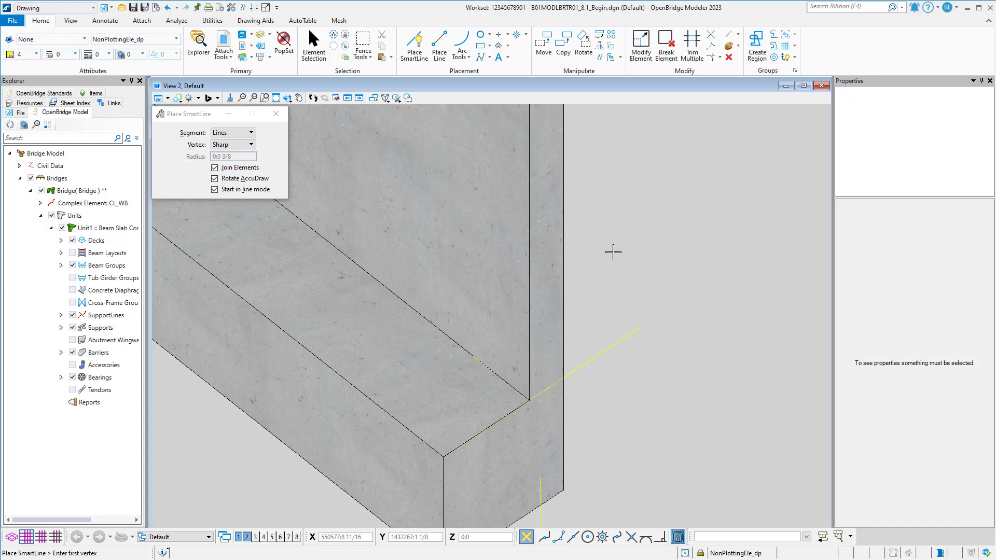
Hide the EndBentCapConc_pm level and draw a closed triangular SmartLine shape between the two vertical lines and the seat corner where the construction lines meet.
click(262, 44)
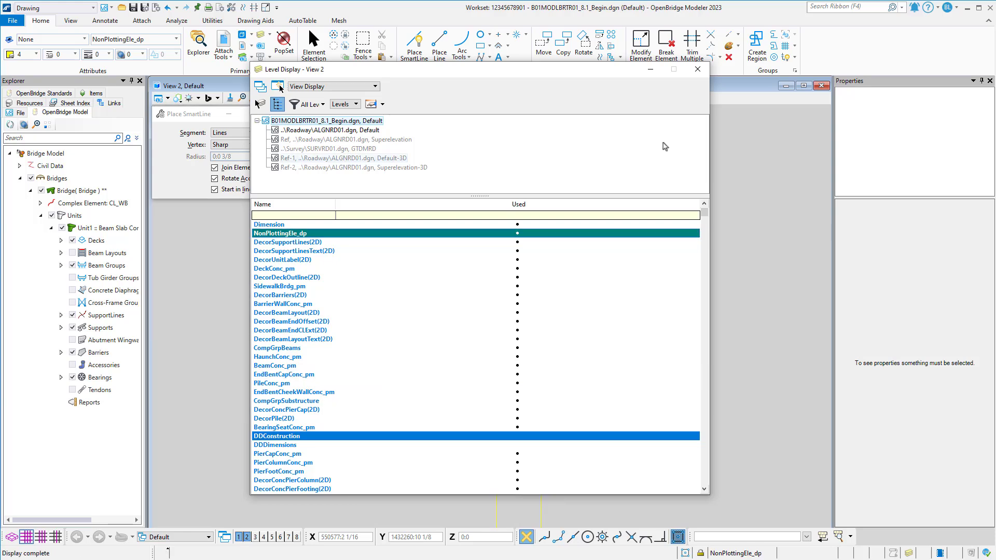
click(697, 69)
click(424, 54)
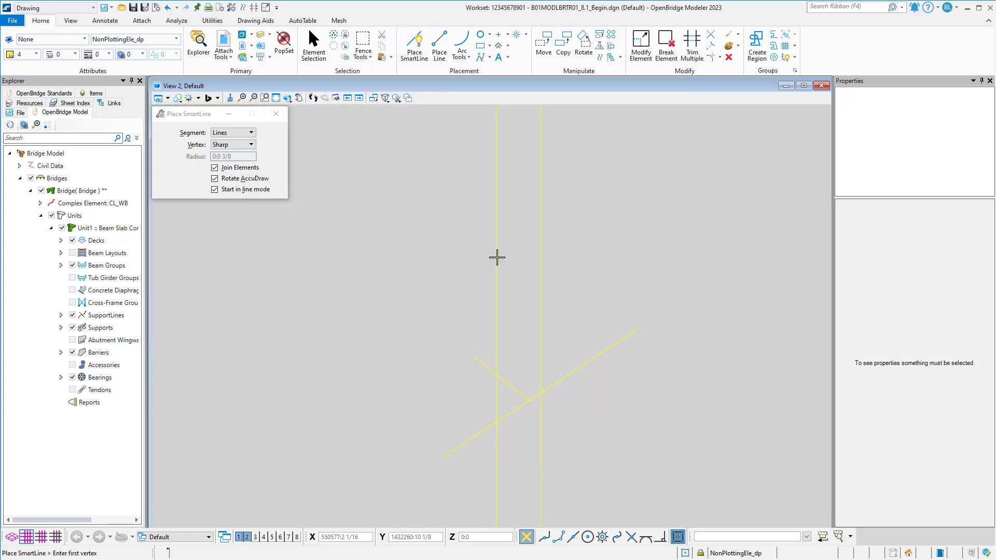
scroll(484, 358, up, 2)
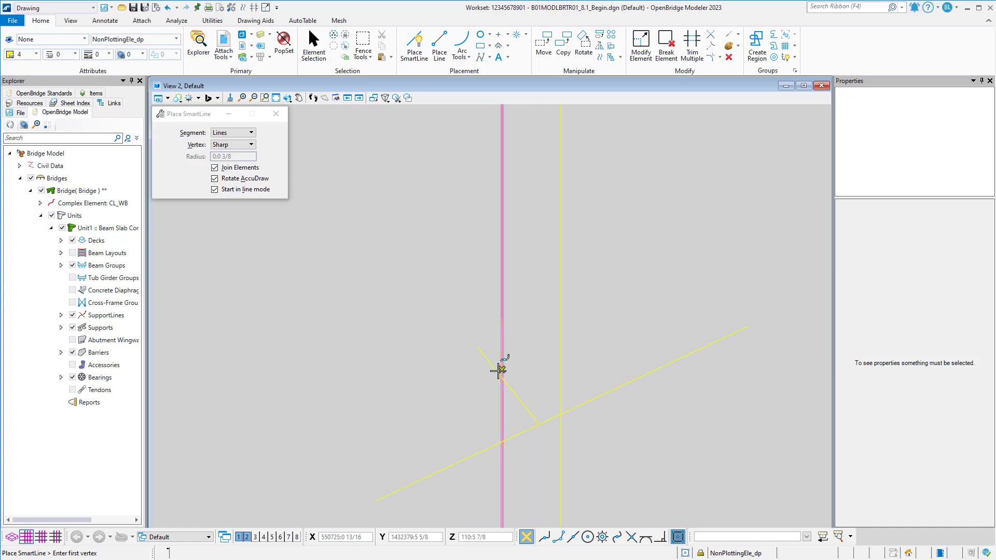
click(503, 381)
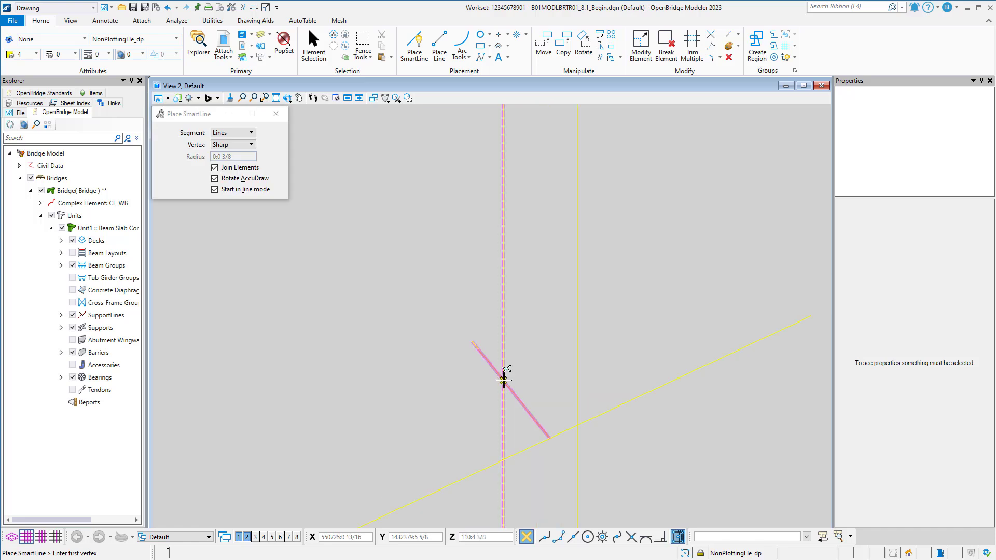
click(549, 437)
click(577, 428)
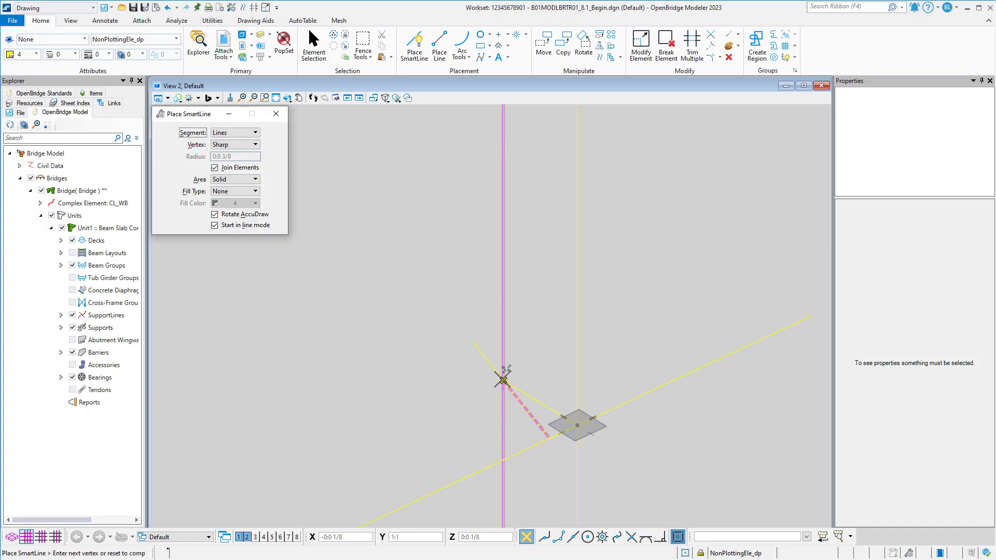
click(501, 379)
shift+middle_drag(538, 373, 548, 357)
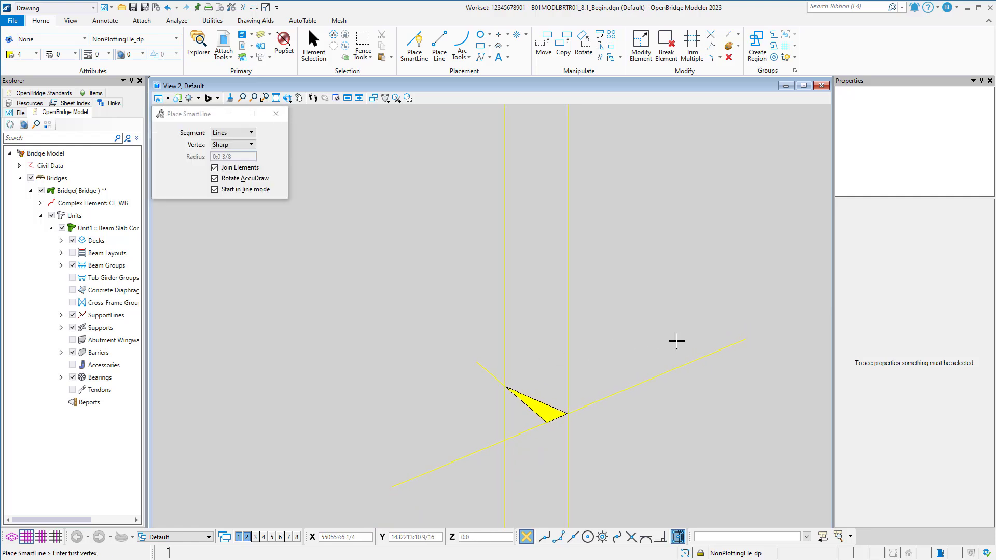
Switch to the Modeling workflow and extrude the triangular shape along the adjacent vertical construction line into a solid.
click(94, 8)
click(67, 86)
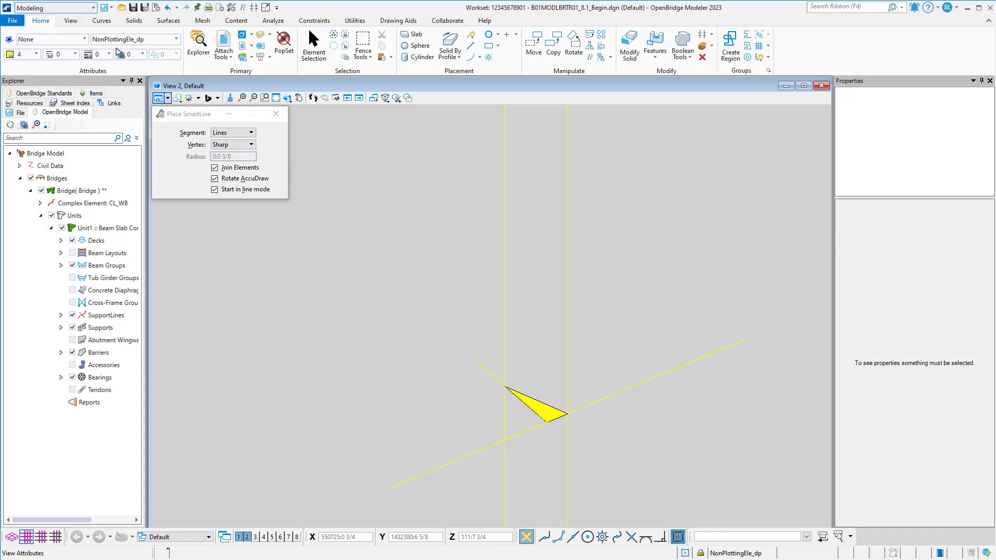
click(133, 20)
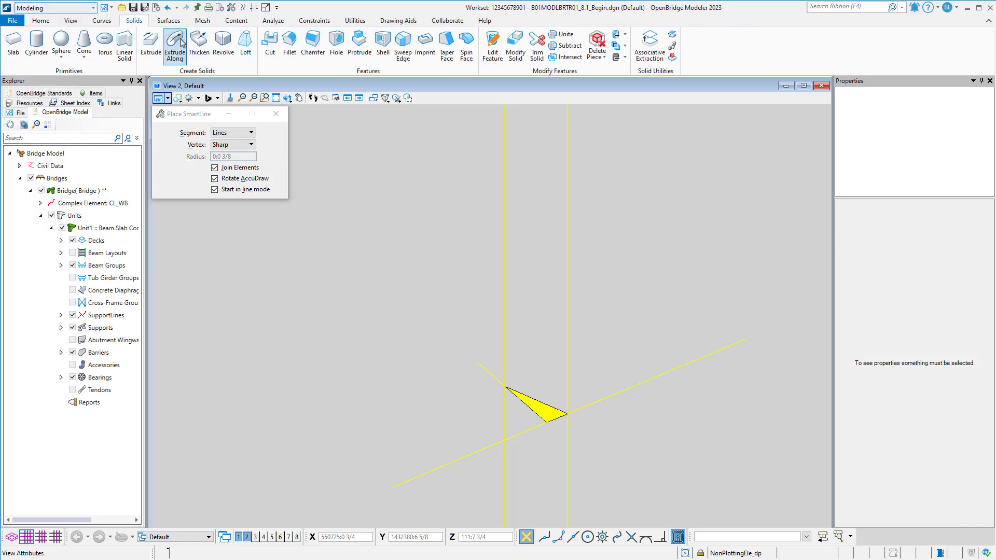
click(176, 43)
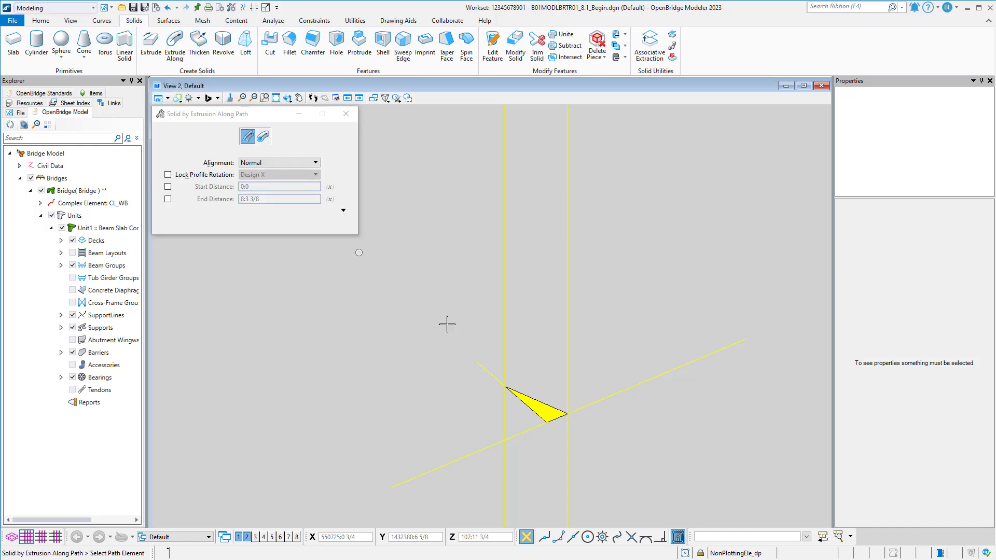
click(567, 407)
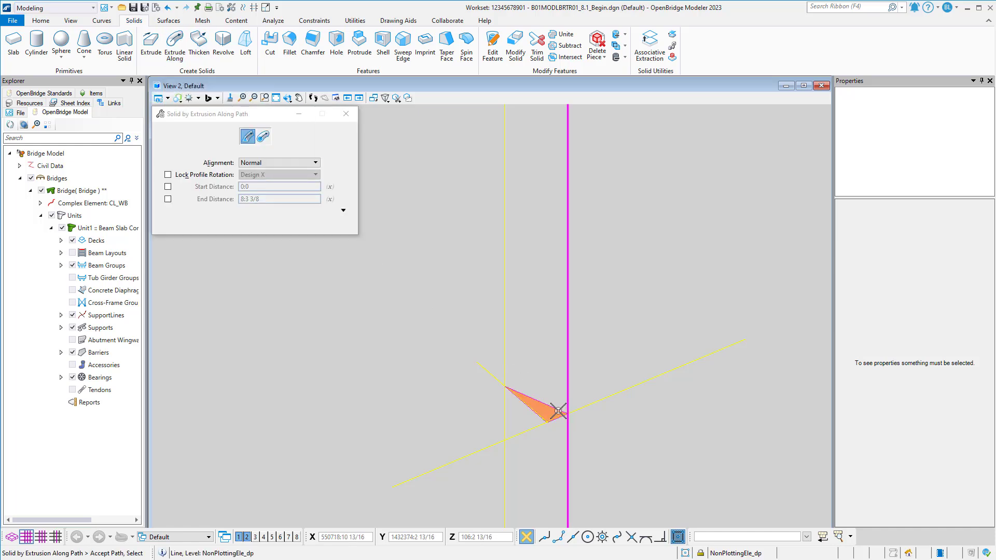
click(559, 409)
scroll(555, 365, down, 4)
middle_drag(555, 365, 535, 305)
click(536, 306)
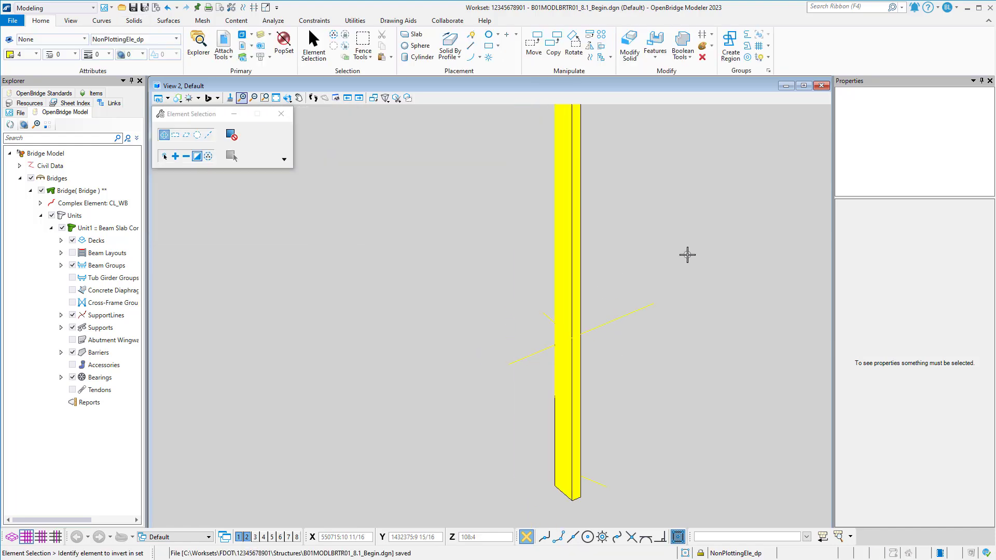
Redisplay the EndBentCapConc_pm level and move the triangular solid up so its bottom corner sits on the seat corner at the backwall base.
click(262, 35)
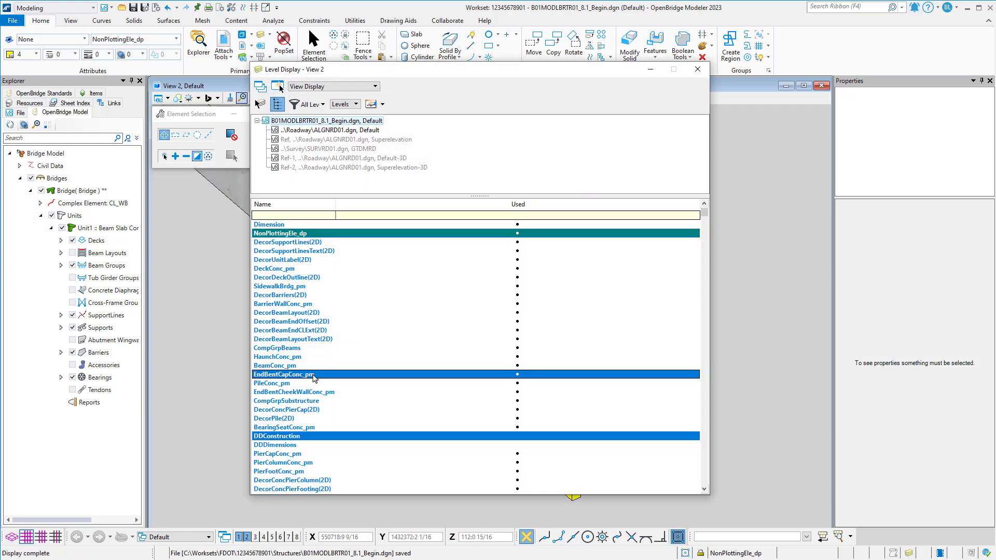
click(695, 69)
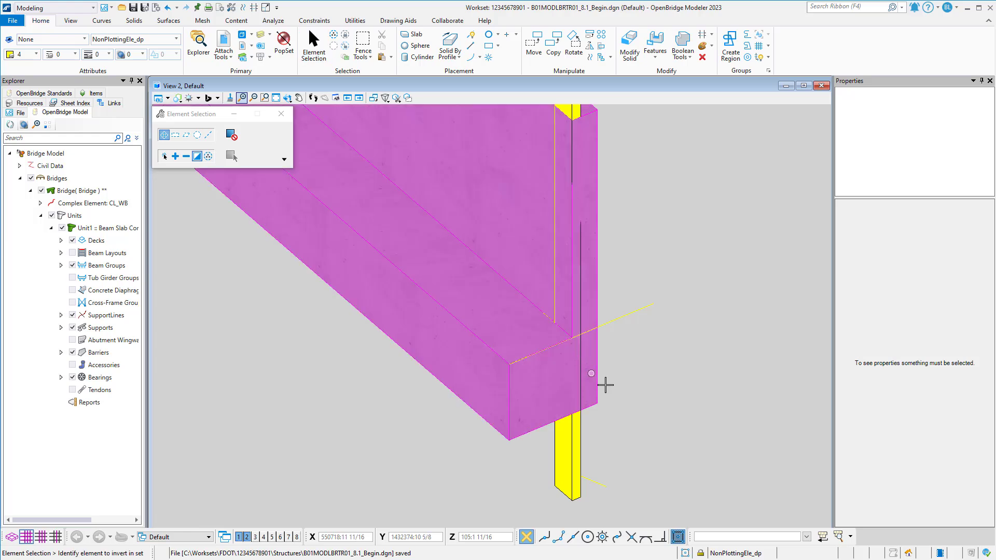
middle_drag(600, 382, 590, 406)
click(540, 454)
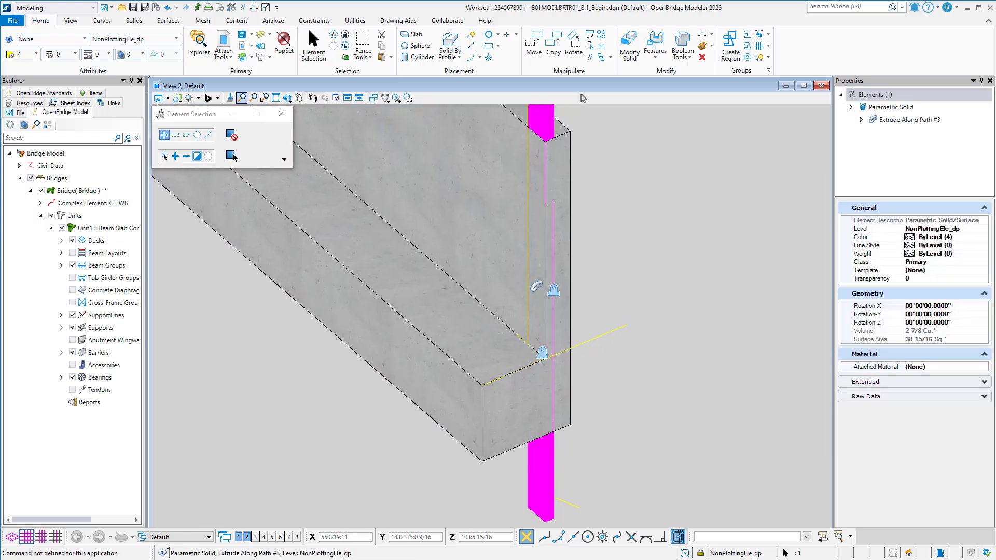
click(534, 46)
click(544, 520)
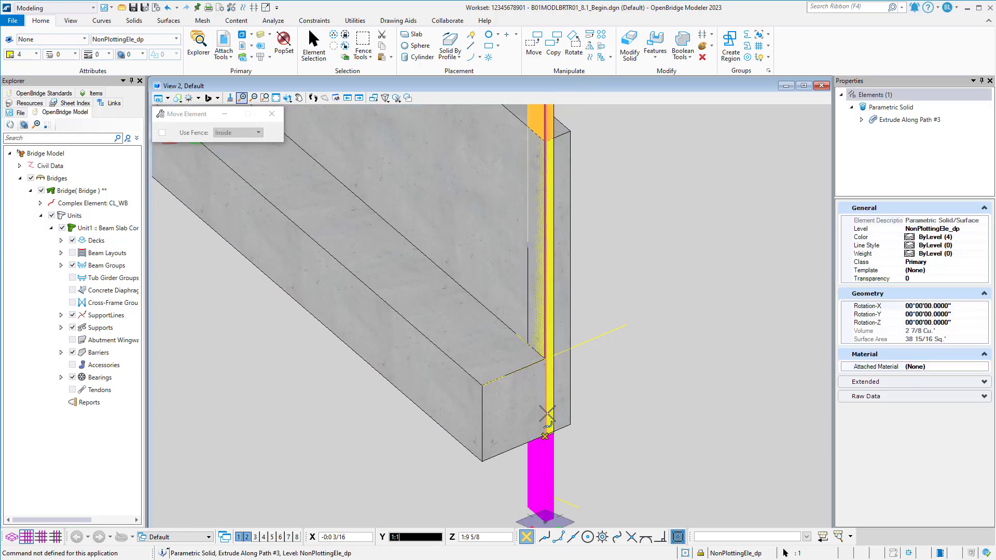
click(544, 361)
right_click(545, 362)
middle_drag(545, 362, 533, 421)
click(539, 145)
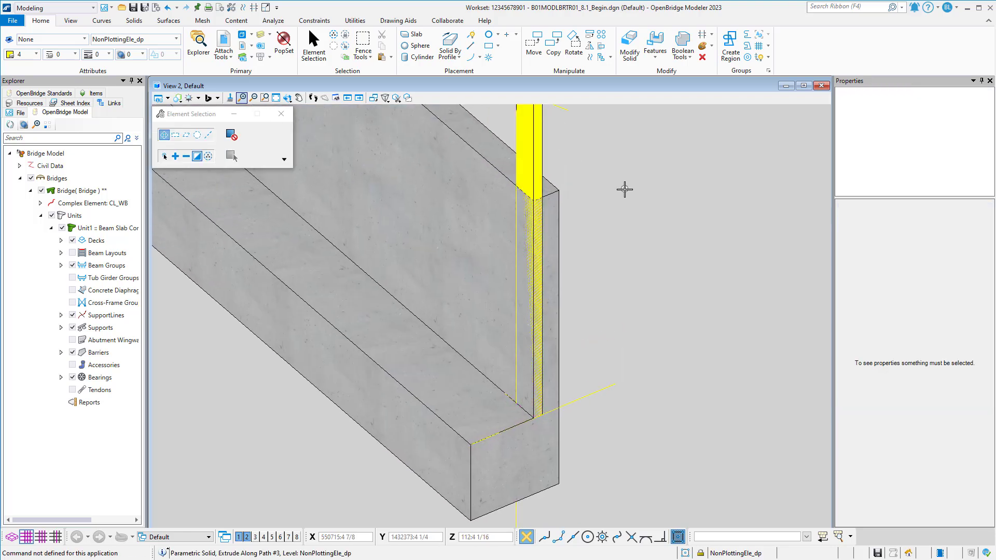
middle_drag(627, 188, 611, 216)
Trim the end bent cap with the triangular solid to cut the backwall's end corner.
click(134, 20)
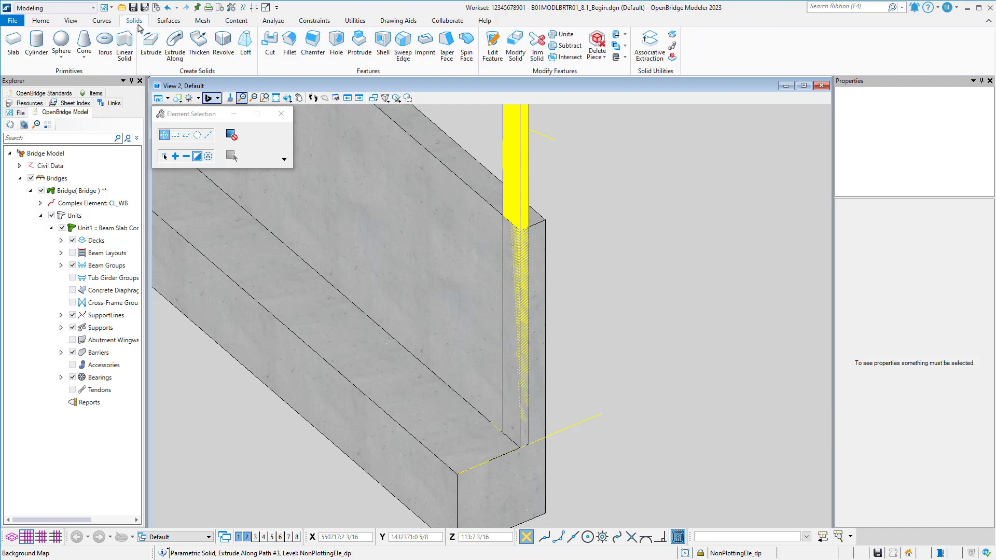
click(538, 58)
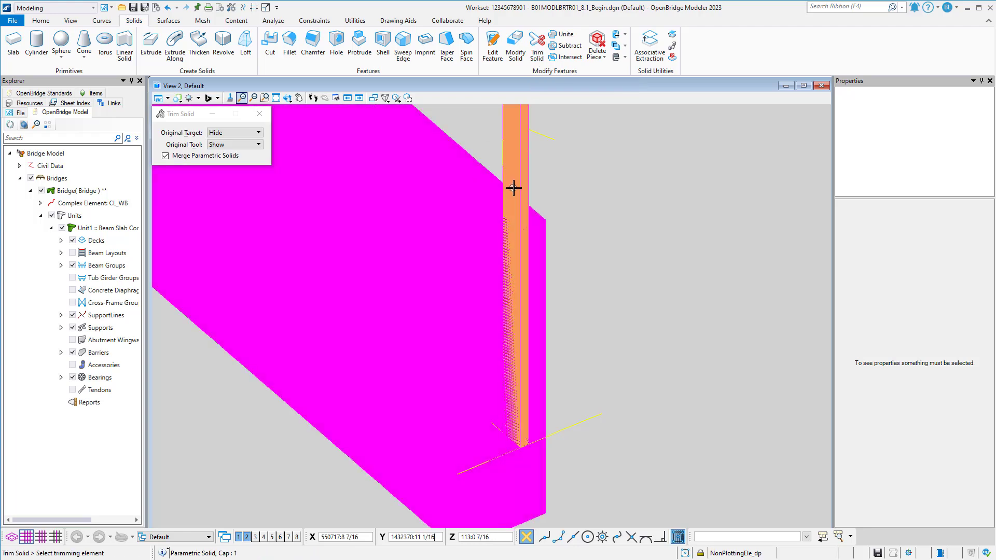
click(513, 188)
click(596, 184)
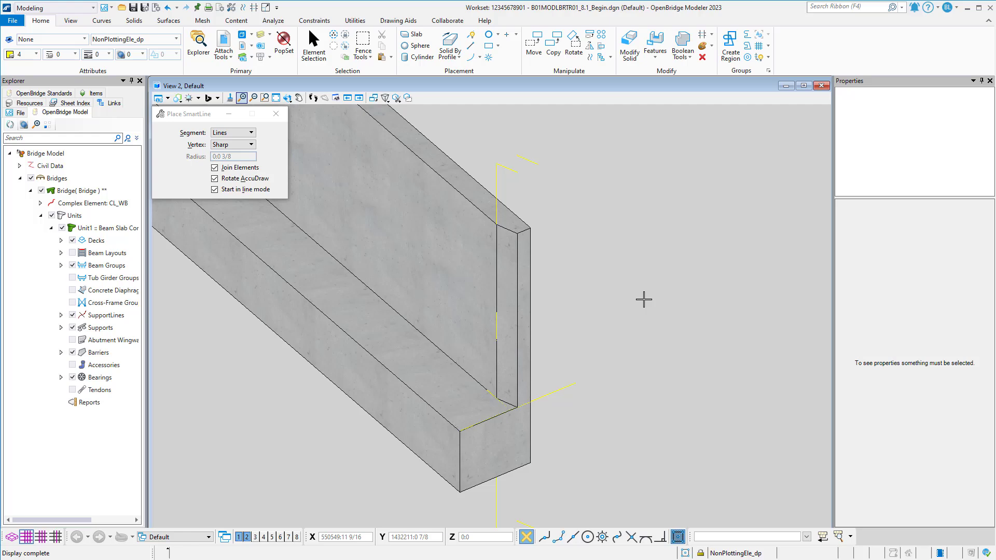
Turn on the display of the EndBentCheekWallConc_pm level in View 2.
click(260, 34)
click(348, 392)
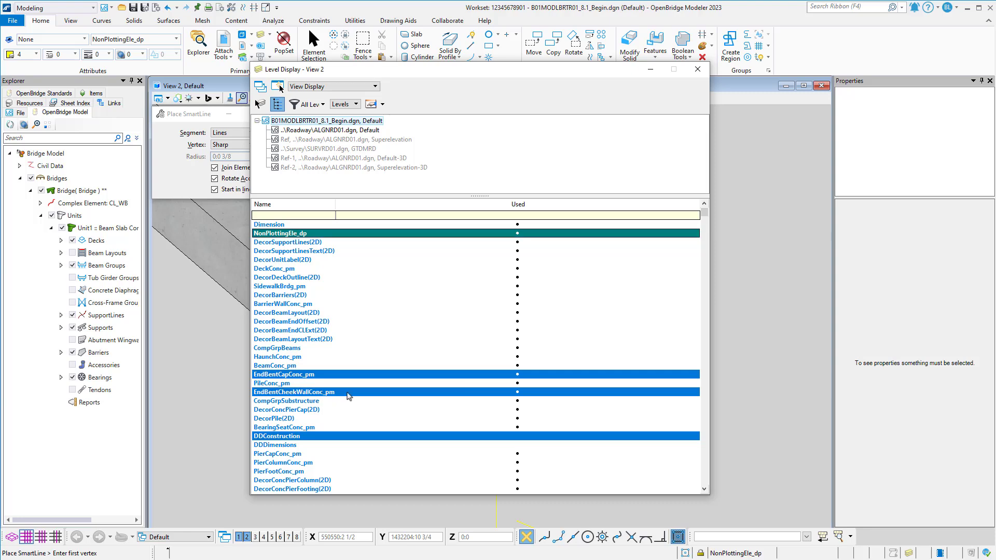
click(699, 70)
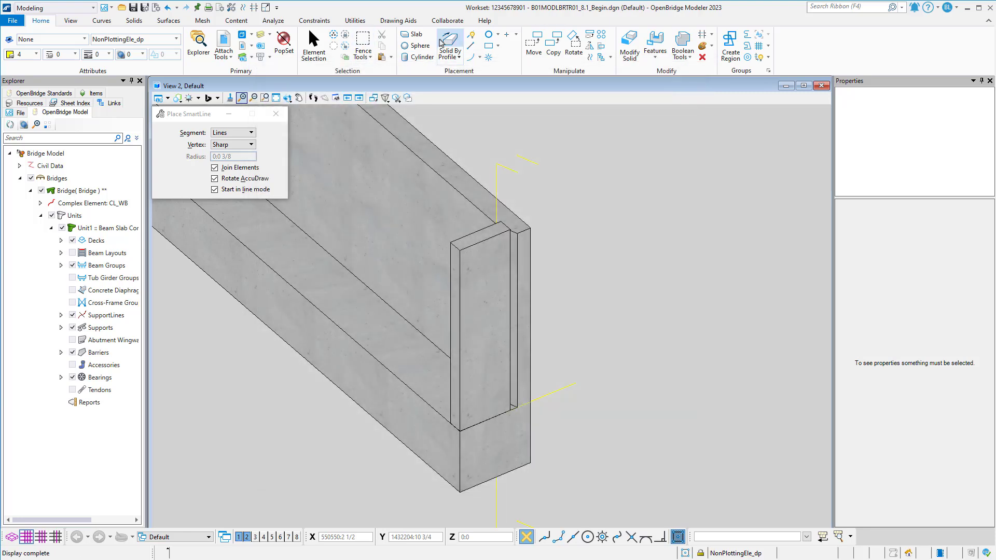
Draw a SmartLine about 1.5 feet long along the cheek wall's top inner edge, starting at its front corner.
scroll(494, 247, up, 3)
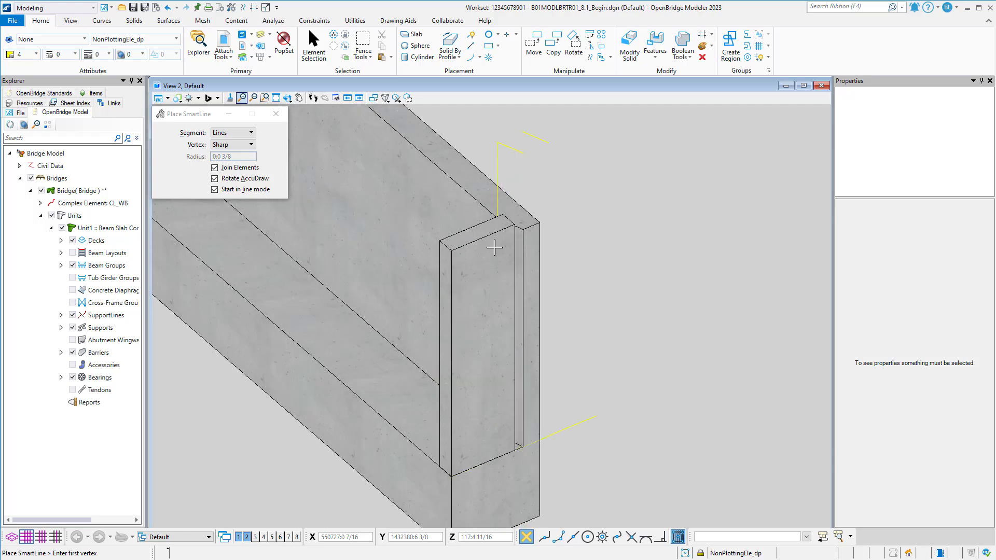
shift+middle_drag(496, 245, 558, 245)
scroll(422, 247, up, 3)
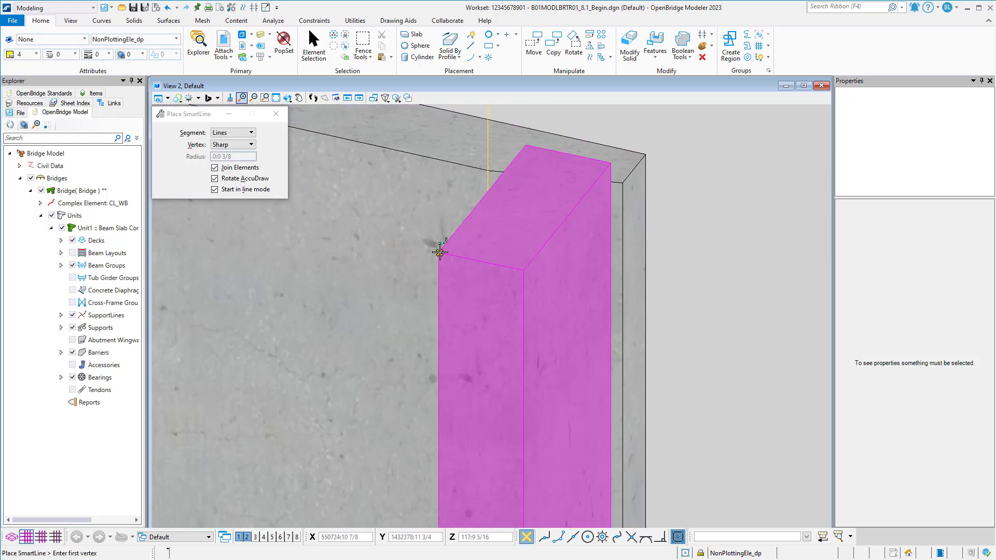
scroll(437, 247, up, 3)
mouse_move(437, 247)
shift+middle_down()
mouse_move(515, 238)
mouse_move(456, 244)
shift+middle_up()
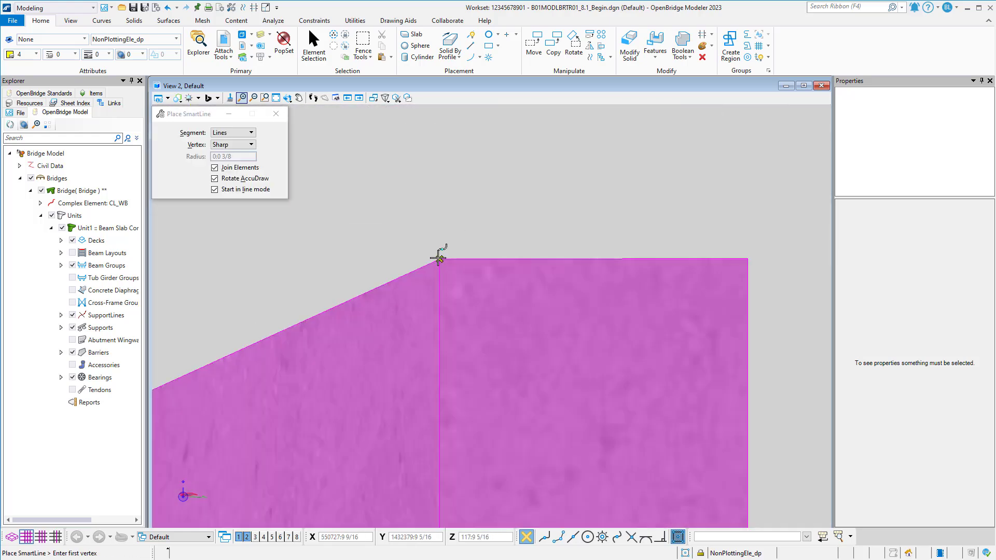
click(436, 261)
middle_drag(366, 292, 483, 339)
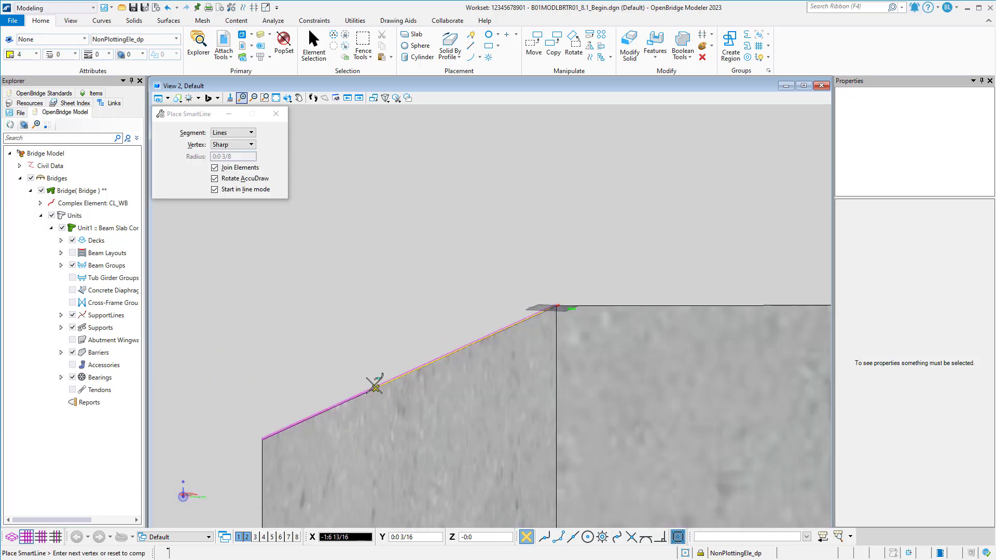
right_click(387, 357)
Draw a second short SmartLine along the opposite, outer top edge of the cheek wall.
scroll(520, 272, down, 2)
shift+middle_drag(522, 263, 571, 306)
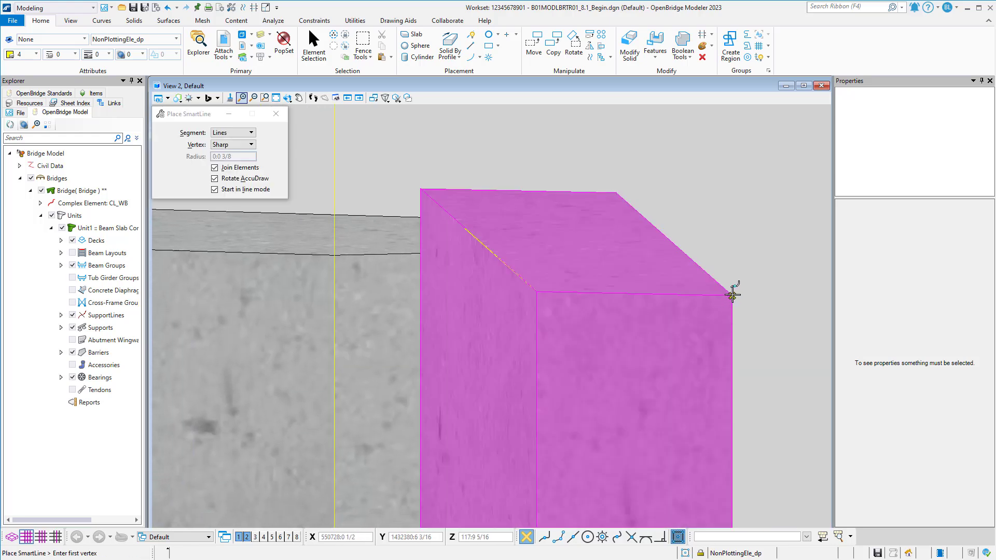
shift+middle_drag(732, 295, 715, 276)
click(714, 281)
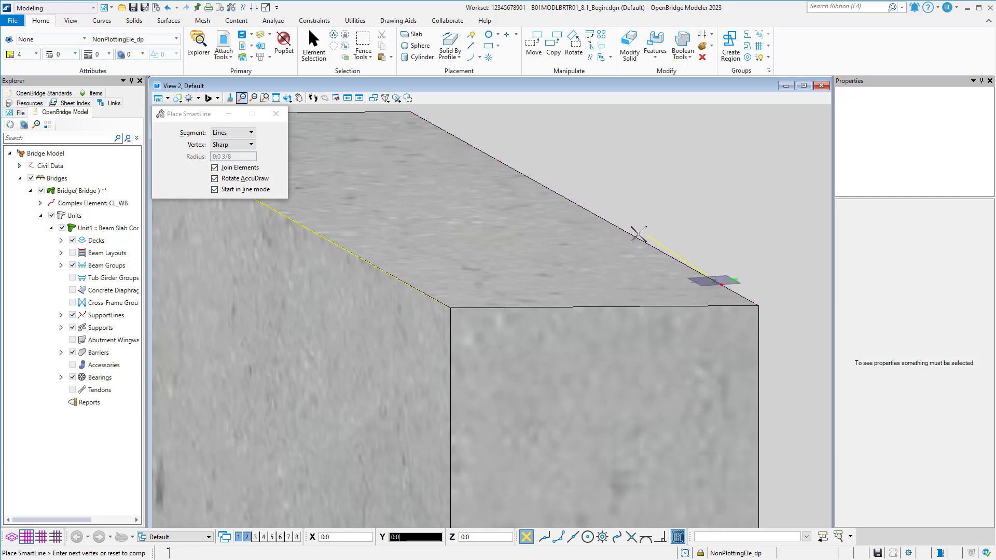
click(634, 236)
right_click(636, 236)
Draw a vertical SmartLine downward from the free end of the short construction line above the backwall.
scroll(641, 233, down, 1)
shift+middle_drag(680, 238, 519, 283)
scroll(508, 298, down, 5)
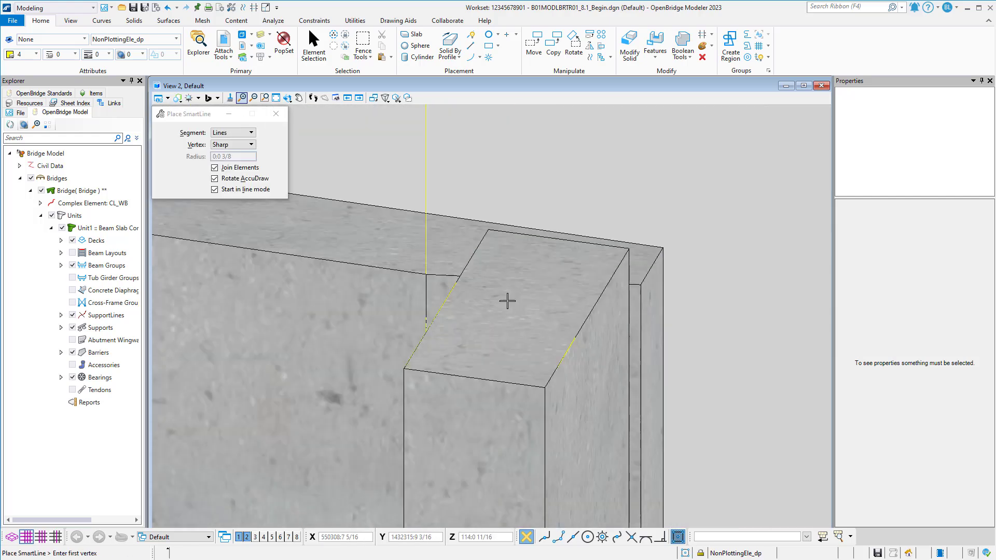
drag(576, 141, 575, 140)
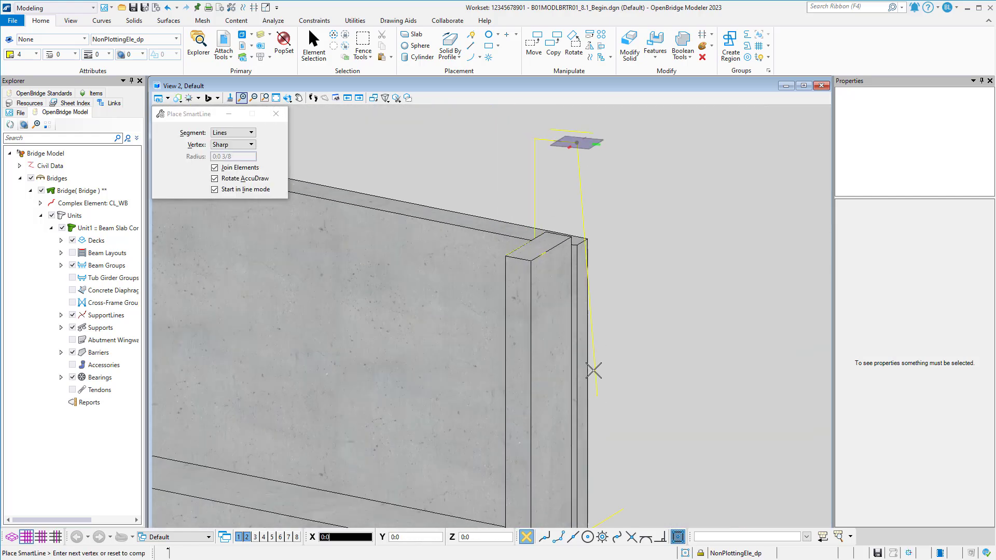
middle_drag(569, 421, 508, 339)
scroll(586, 229, down, 2)
Select the two cheek wall edge lines, move them clear of the solids, and clear the selection.
click(313, 46)
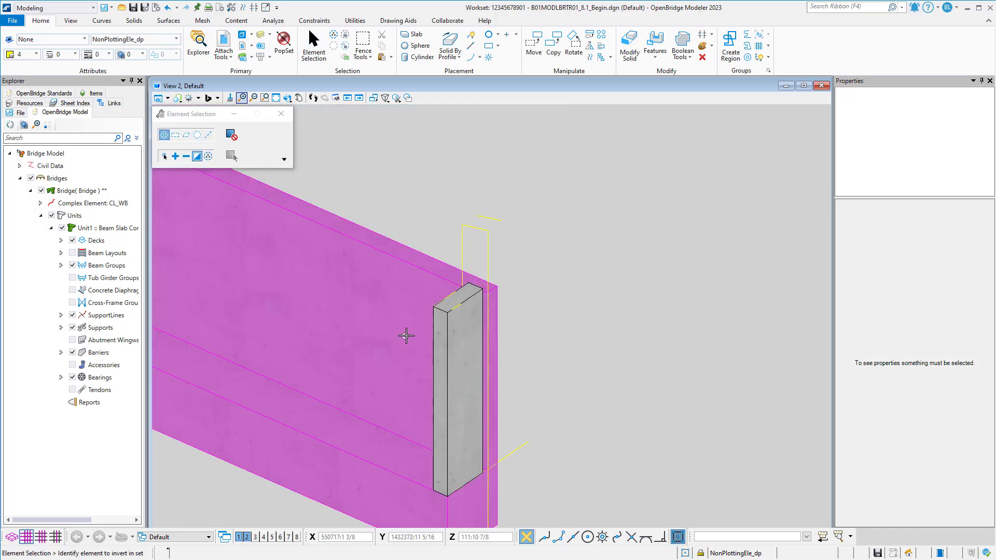
drag(406, 336, 528, 251)
click(533, 43)
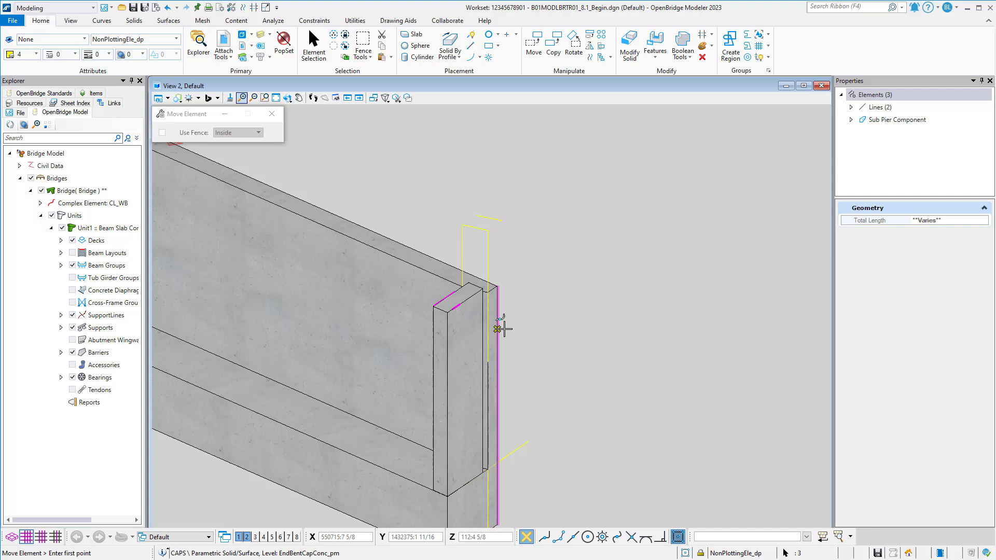
right_click(577, 324)
scroll(528, 290, up, 1)
click(208, 157)
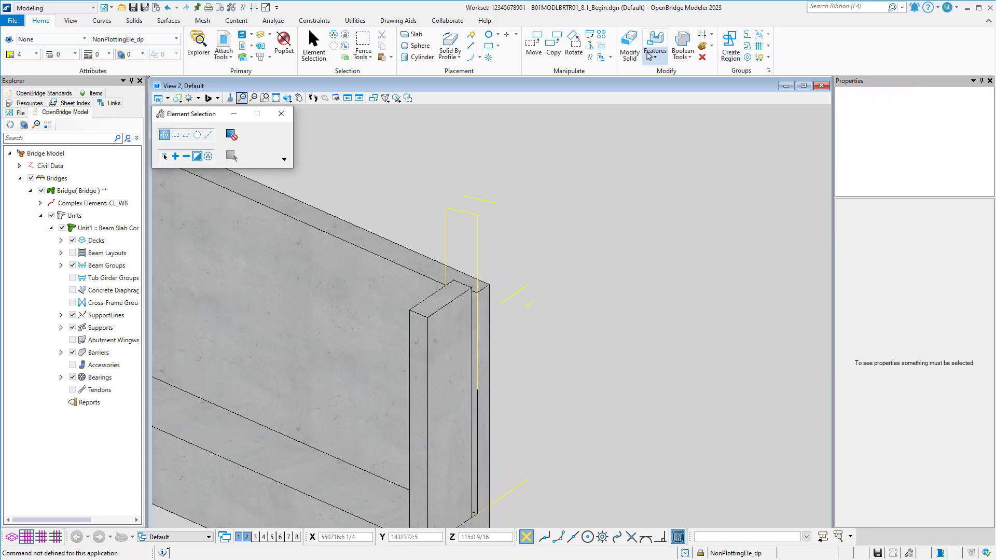
Switch to the Drawing workflow and extend both short cheek wall edge lines to about 8 feet each.
click(55, 8)
click(31, 30)
click(737, 35)
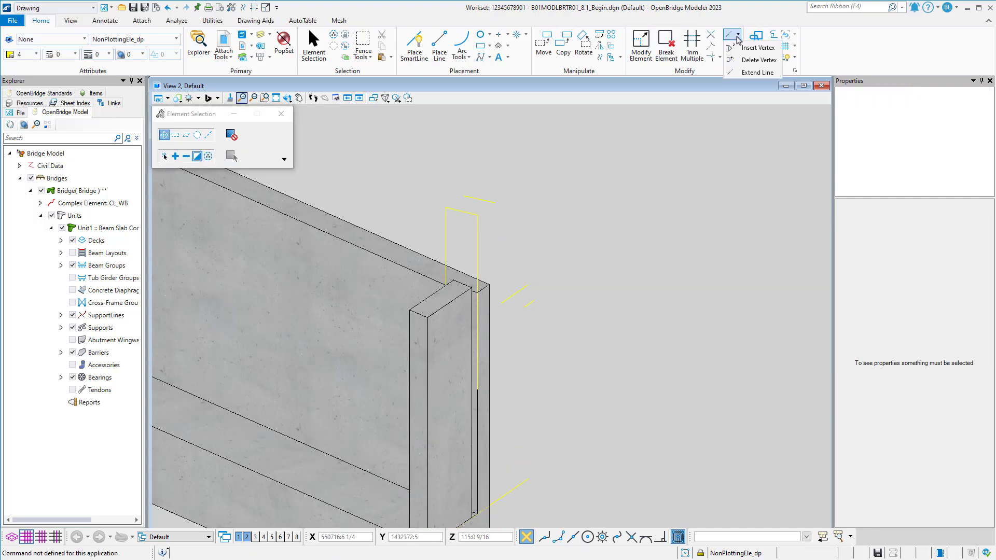
click(757, 72)
click(534, 300)
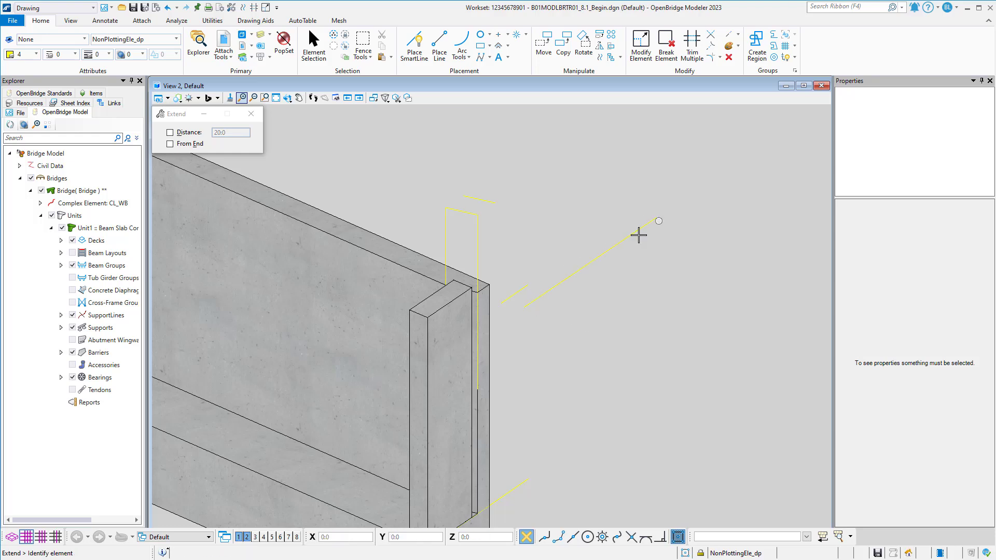
click(529, 286)
click(632, 193)
Move the extended inner edge line back onto the cheek wall's top, with its start on the inner front corner.
click(314, 46)
click(562, 261)
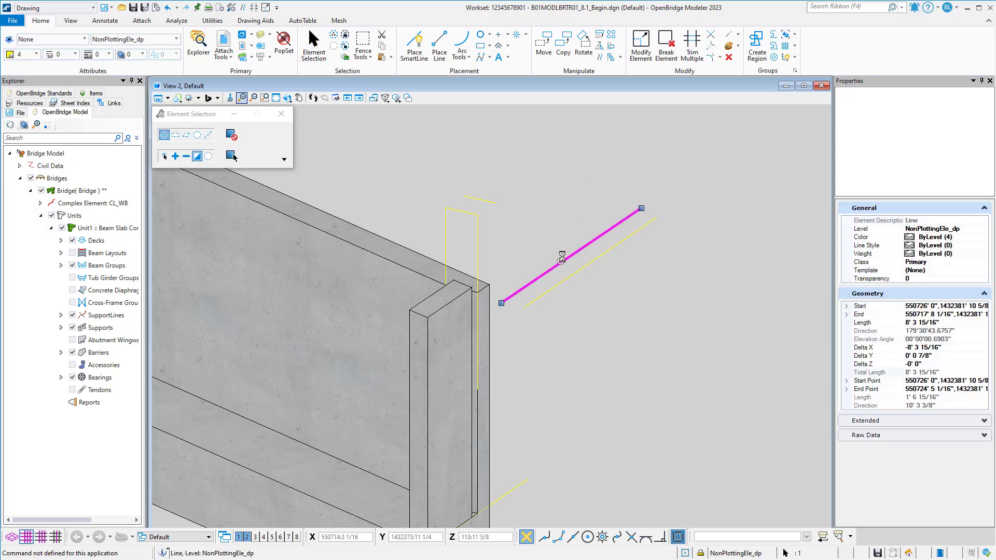
click(544, 44)
click(501, 303)
click(410, 309)
scroll(411, 307, up, 5)
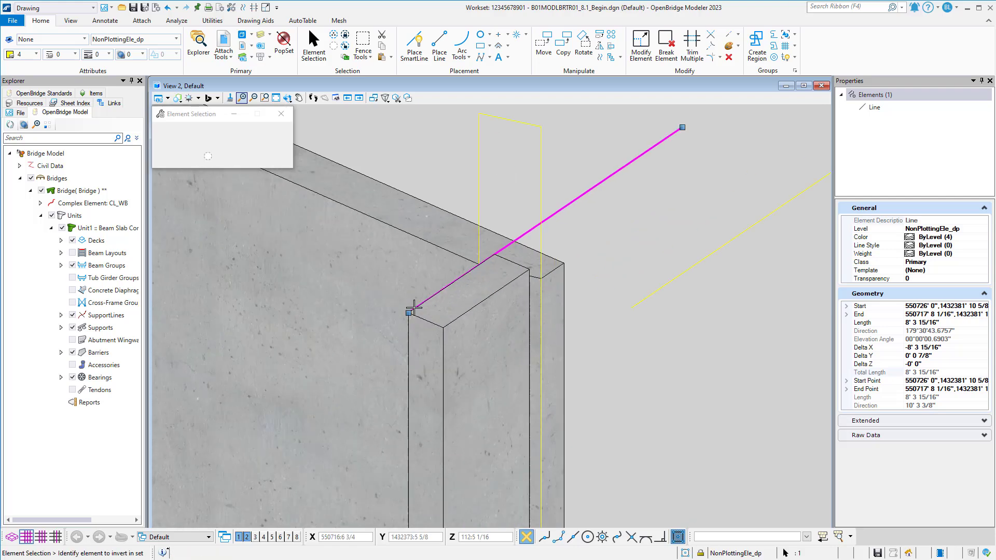
scroll(414, 310, down, 4)
click(547, 226)
Move the extended outer edge line so it starts at the cheek wall's outer top front corner, and clear the selection.
click(615, 294)
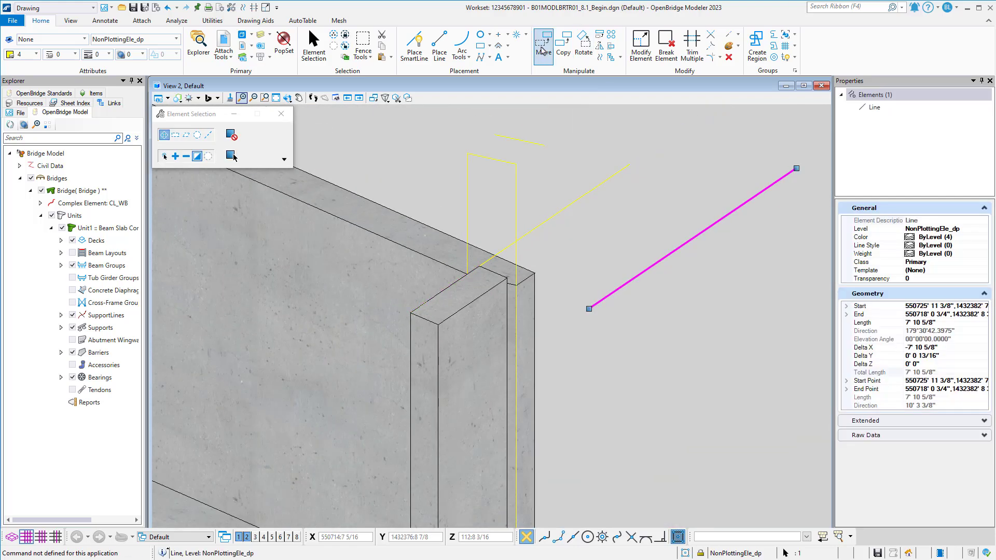
click(544, 46)
click(588, 309)
click(438, 325)
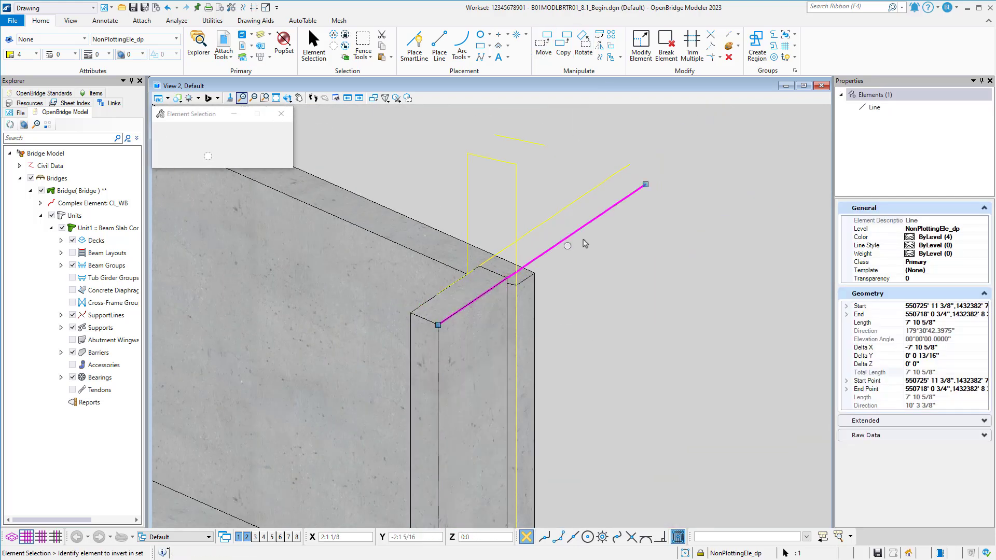
click(601, 286)
In the Top view, copy the 15-foot vertical line about 9 inches over to its crossing with the other extended cheek wall edge line.
scroll(609, 311, down, 2)
shift+middle_drag(615, 333, 586, 294)
scroll(581, 291, down, 1)
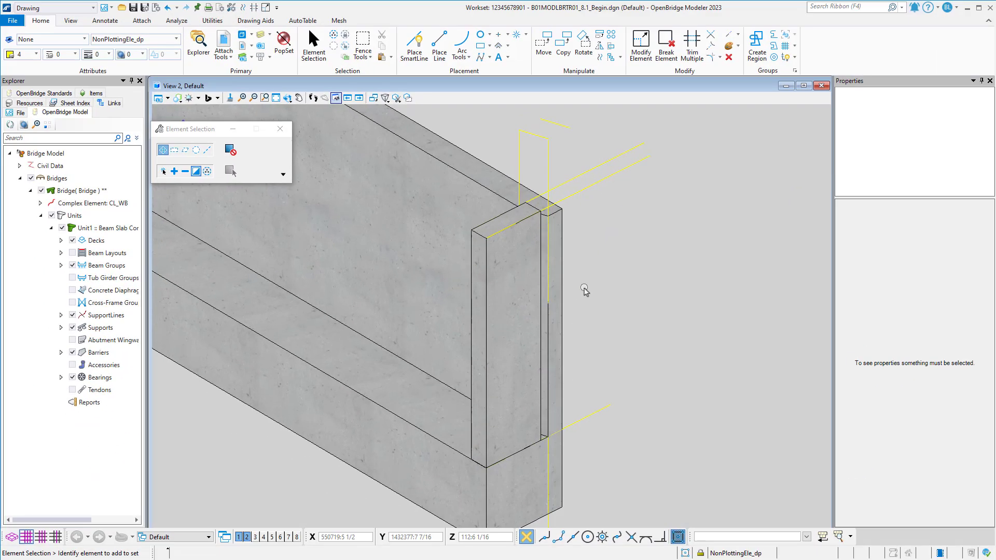
shift+middle_drag(586, 292, 695, 263)
middle_drag(660, 188, 578, 222)
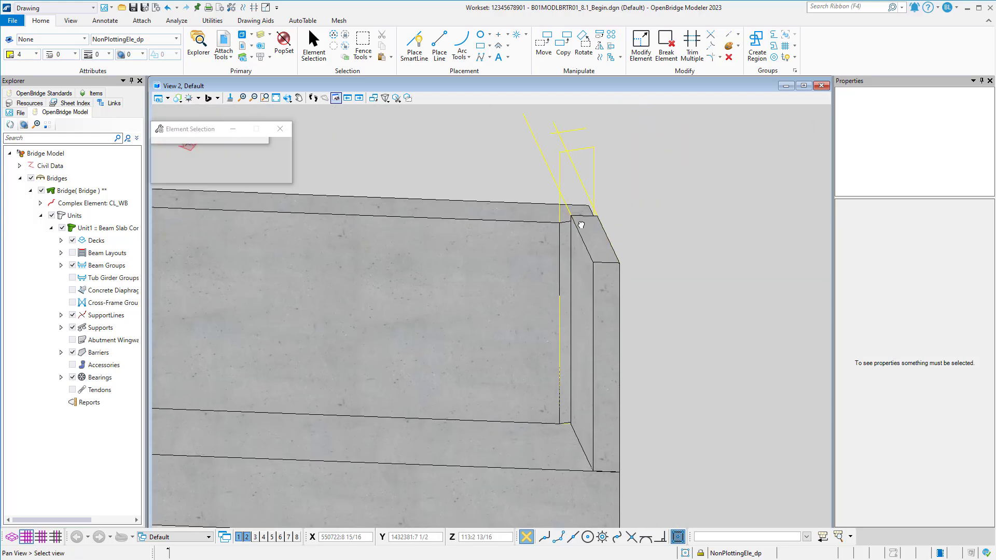
scroll(571, 221, up, 2)
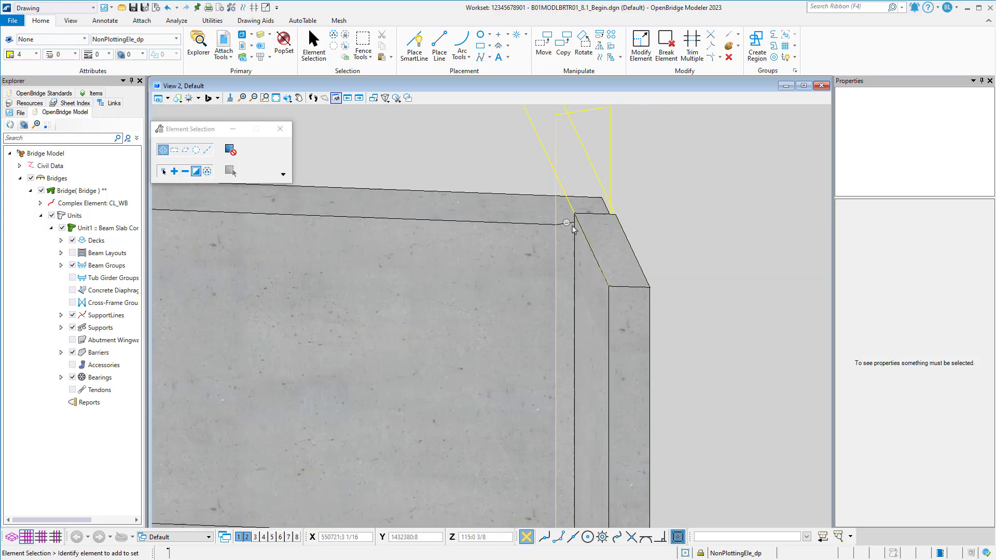
click(239, 537)
middle_drag(482, 359, 451, 351)
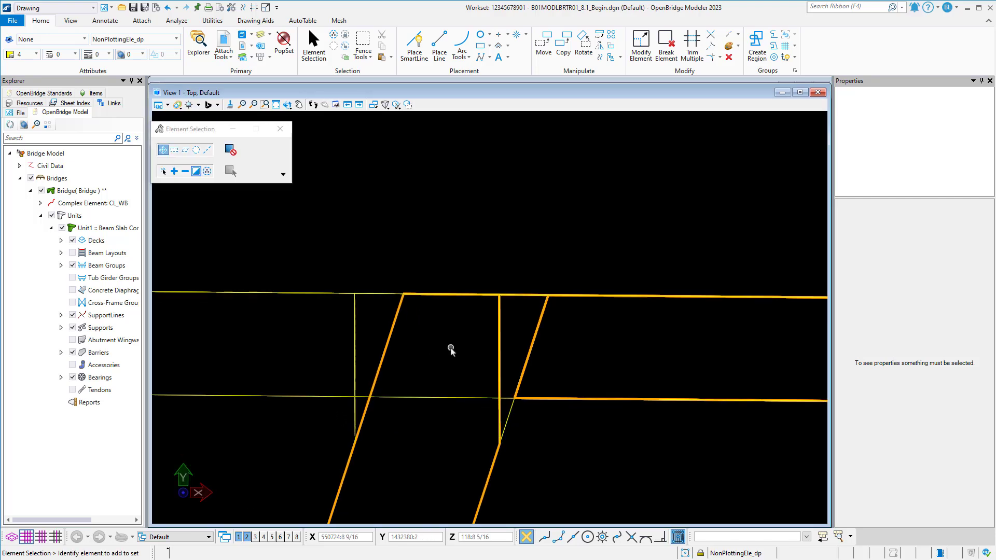
click(313, 42)
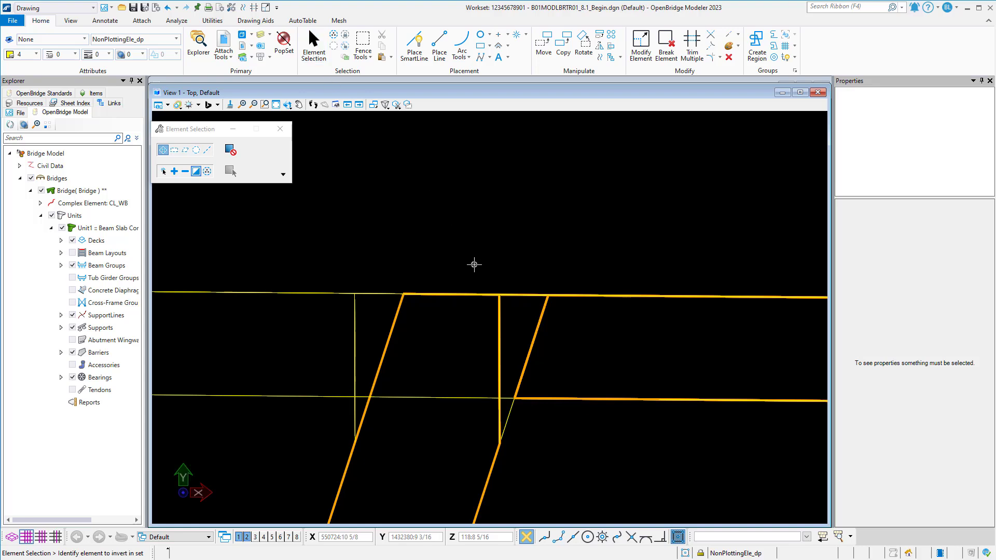
drag(518, 318, 518, 317)
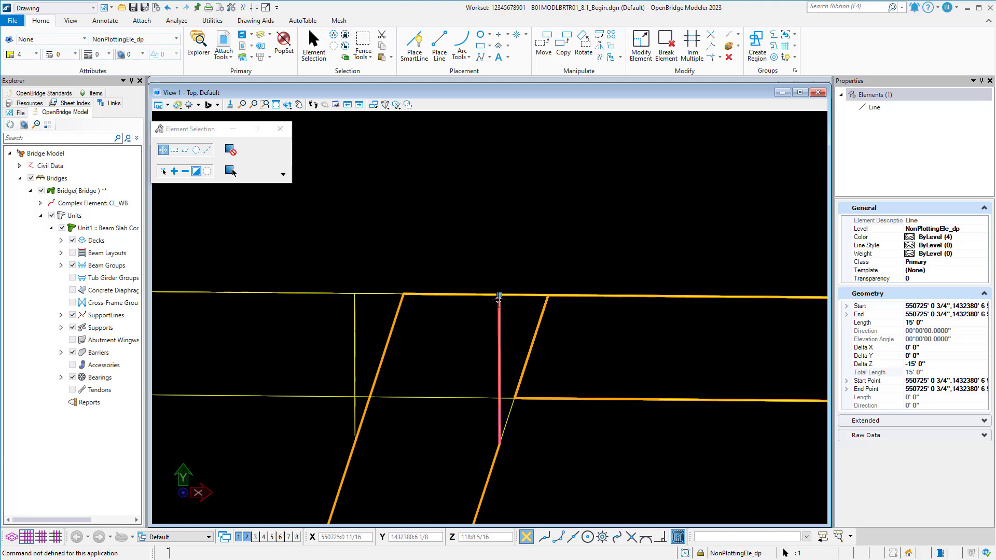
click(564, 52)
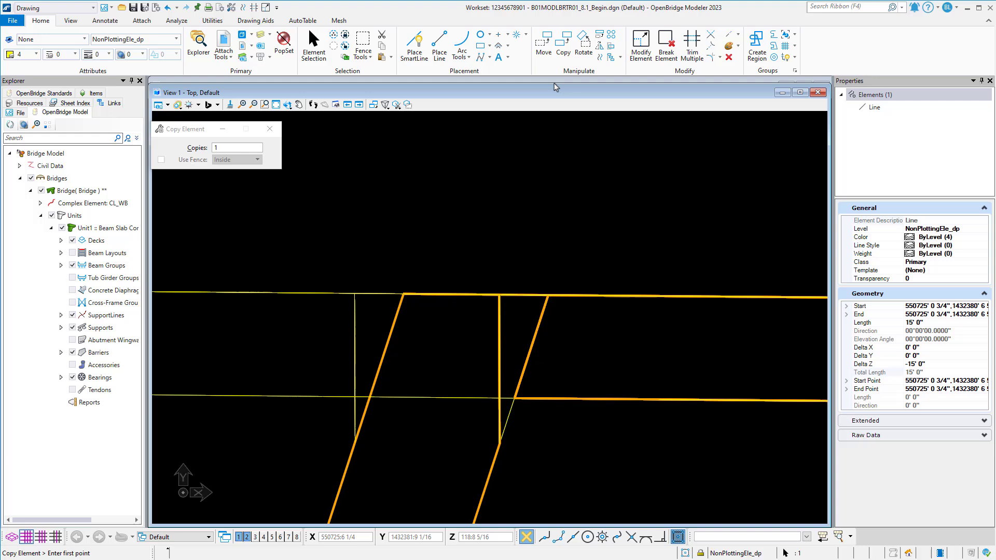
click(499, 294)
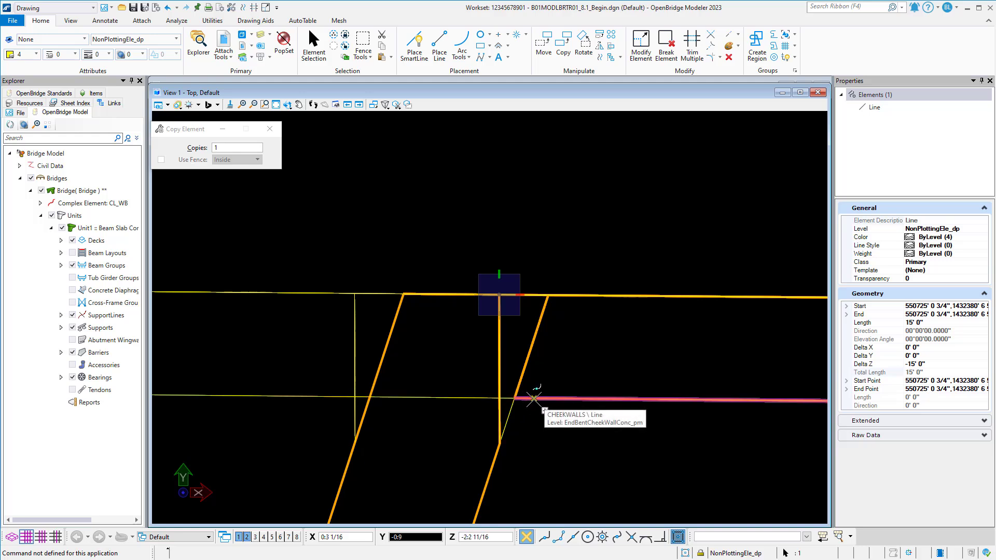
click(500, 398)
right_click(487, 375)
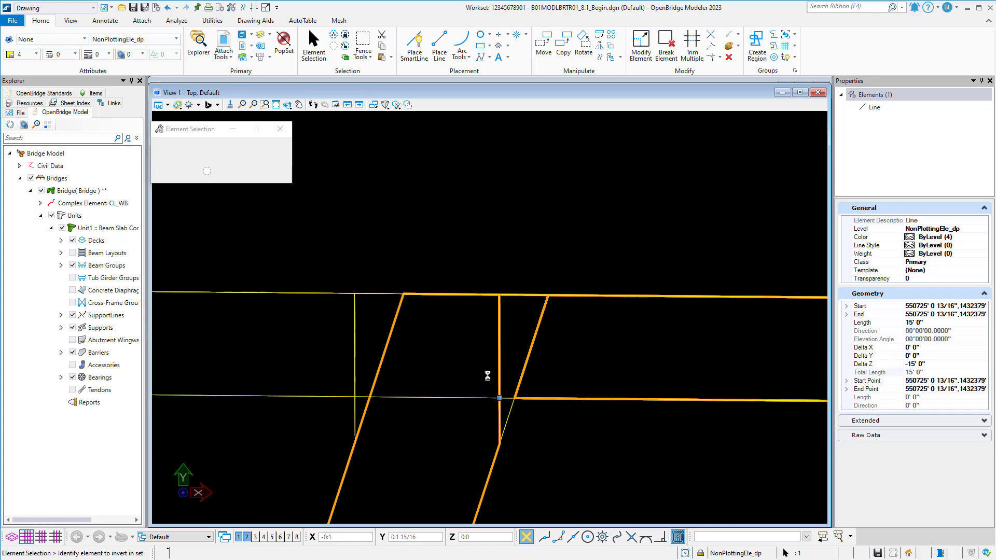
In View 2, draw a closed four-sided SmartLine shape filling the gap between the cheek wall's top back corners and the two vertical lines.
click(247, 536)
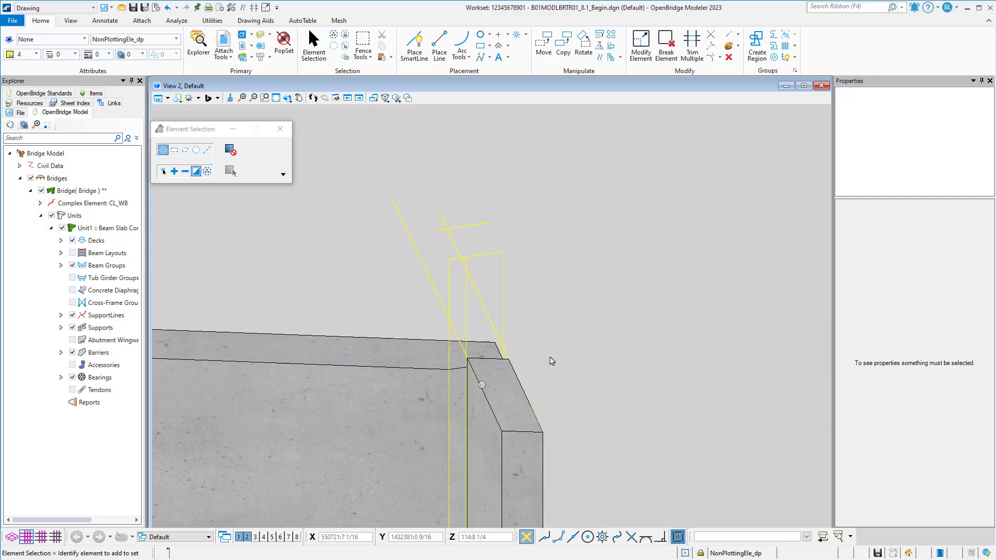
shift+middle_drag(551, 362, 353, 383)
scroll(428, 340, up, 2)
mouse_move(429, 340)
shift+middle_down()
mouse_move(389, 345)
mouse_move(418, 338)
shift+middle_up()
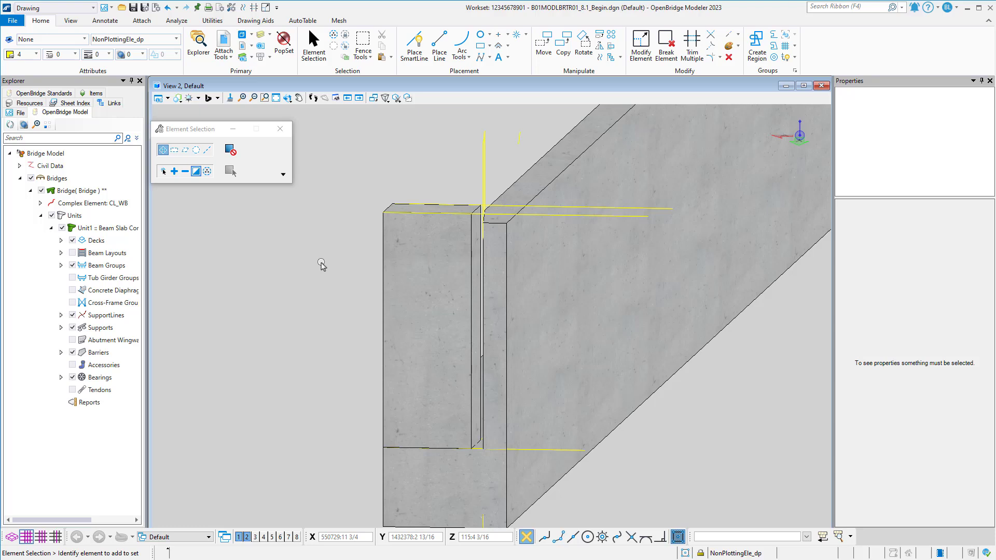
shift+middle_drag(322, 265, 368, 301)
click(415, 47)
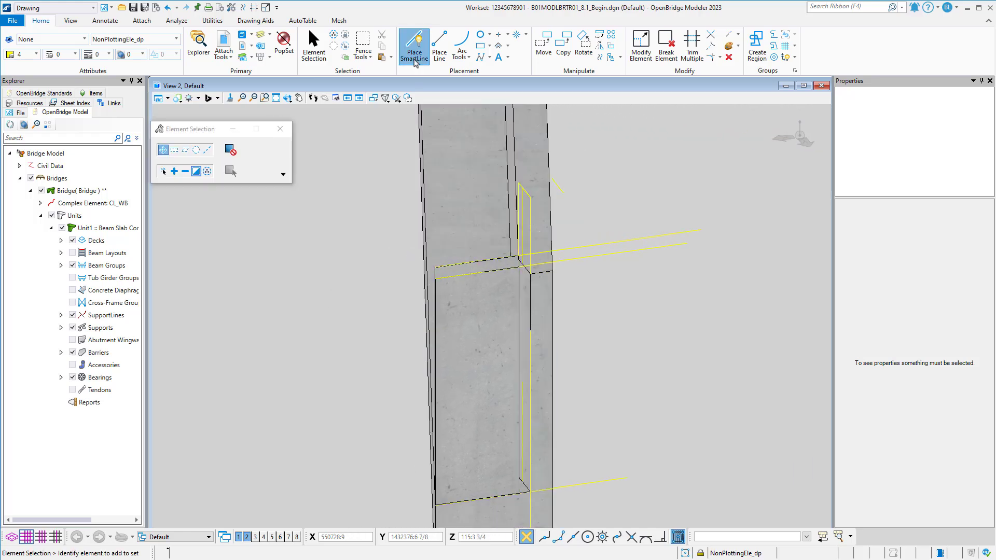
scroll(522, 259, up, 5)
shift+middle_drag(522, 255, 486, 267)
click(489, 255)
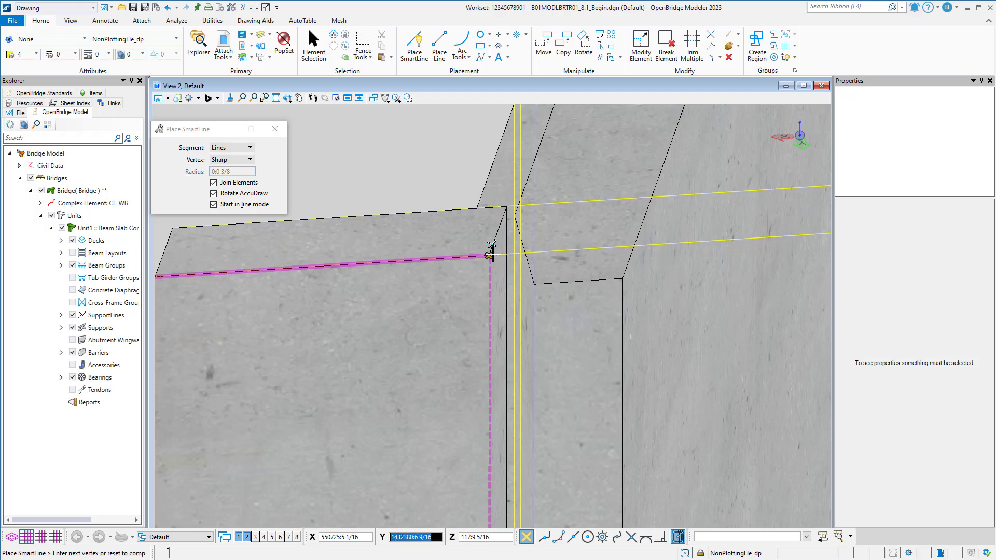
click(534, 252)
scroll(520, 207, up, 4)
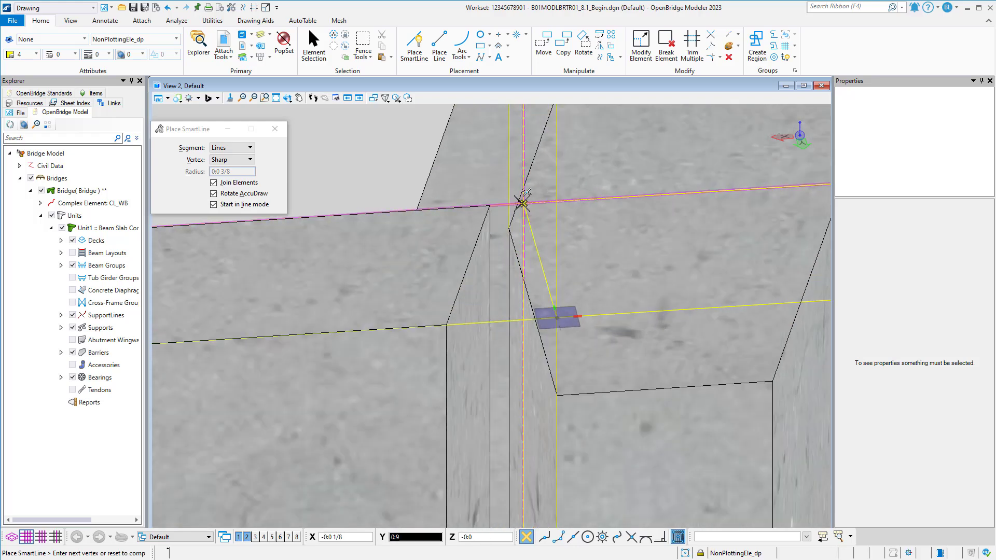
click(522, 203)
click(489, 207)
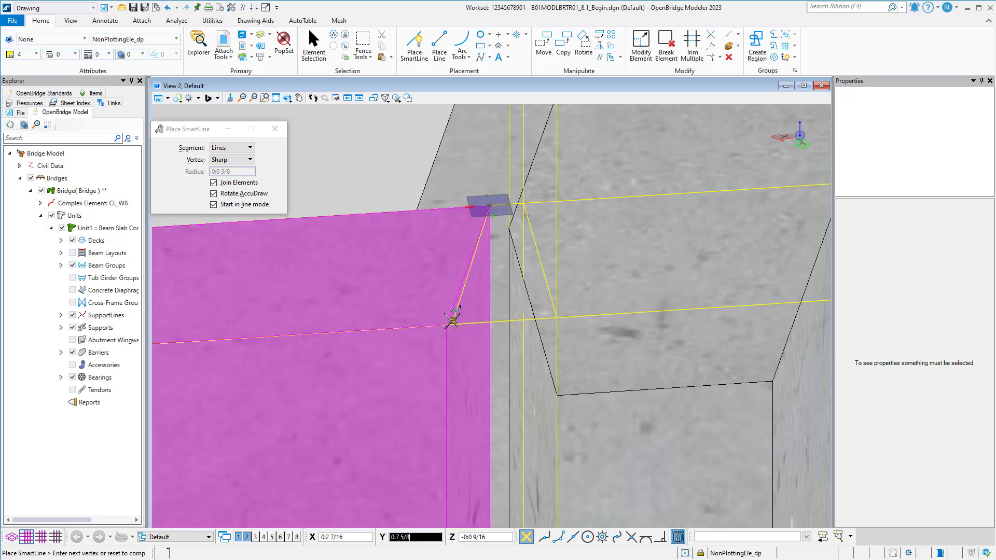
click(447, 322)
scroll(450, 319, down, 2)
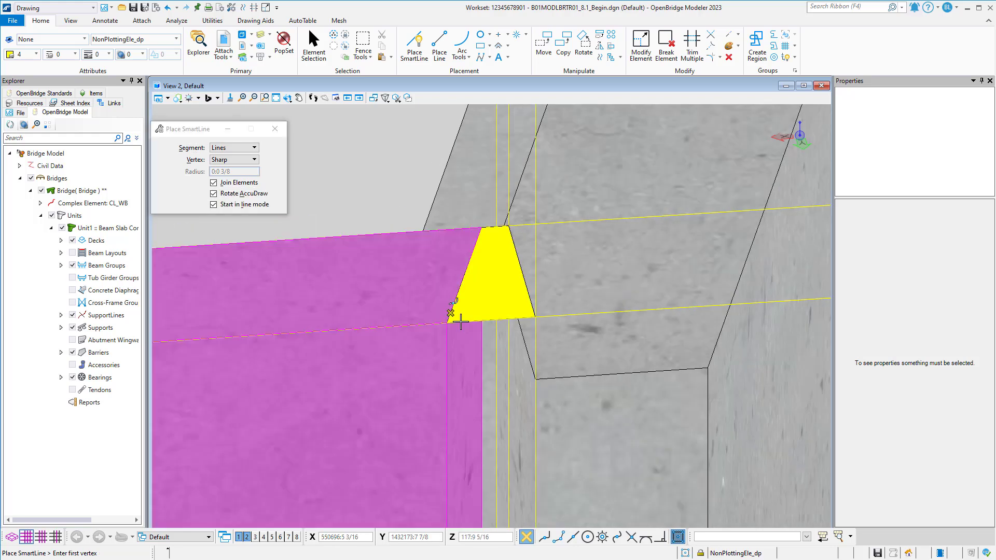
Use Extend to shorten the vertical line's upper end to the outer corner of the closed shape.
shift+middle_drag(471, 340, 522, 325)
scroll(529, 325, down, 2)
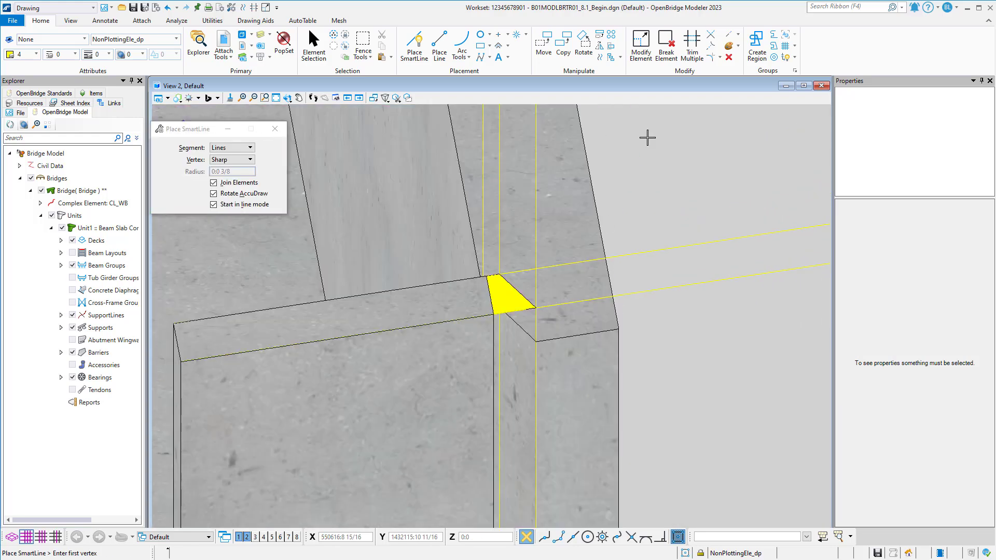
click(737, 36)
click(747, 75)
middle_drag(625, 220, 588, 330)
click(501, 152)
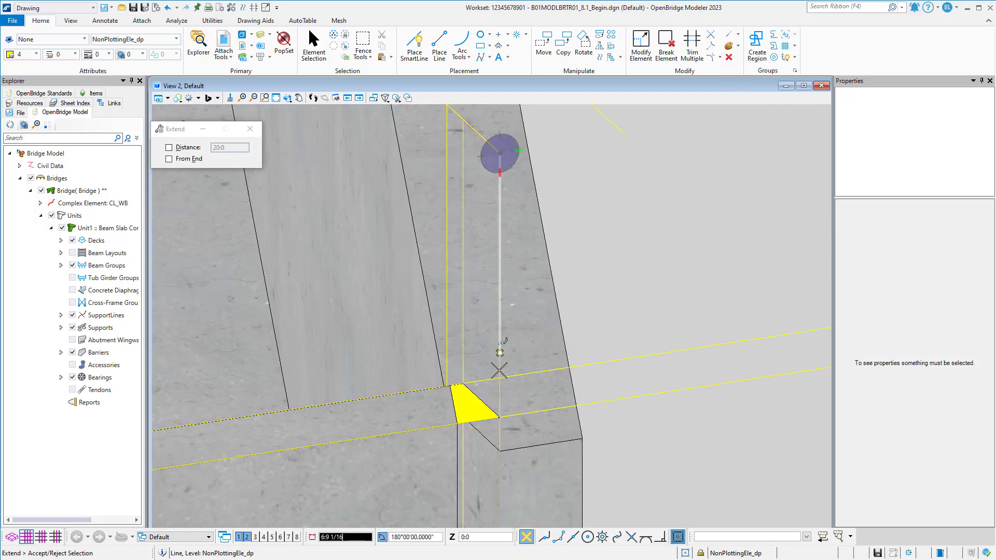
click(499, 416)
Shorten the same vertical line's lower end to the corner where the cheek wall's base meets the cap.
scroll(501, 362, down, 2)
middle_drag(521, 415, 522, 200)
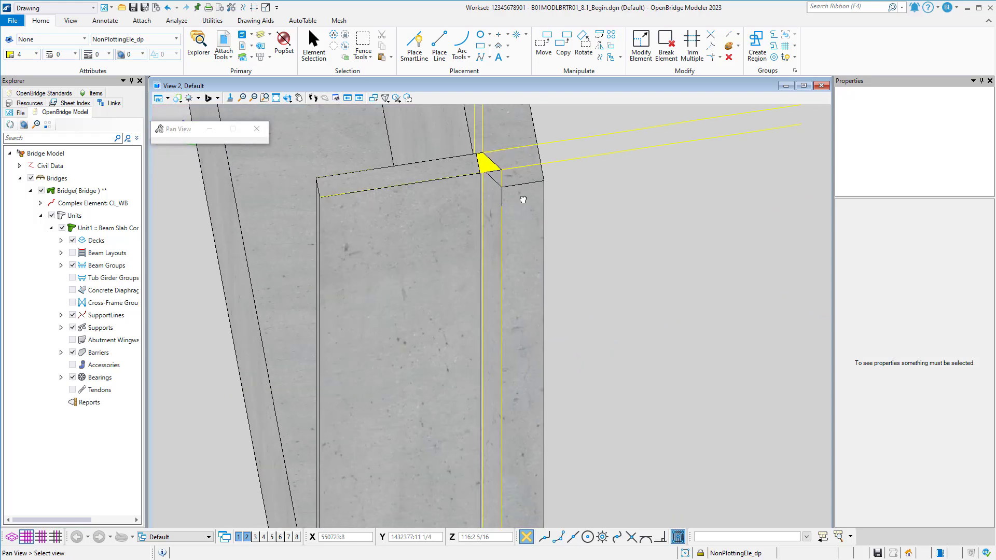
middle_drag(540, 345, 540, 226)
scroll(539, 226, down, 1)
middle_drag(536, 474, 538, 346)
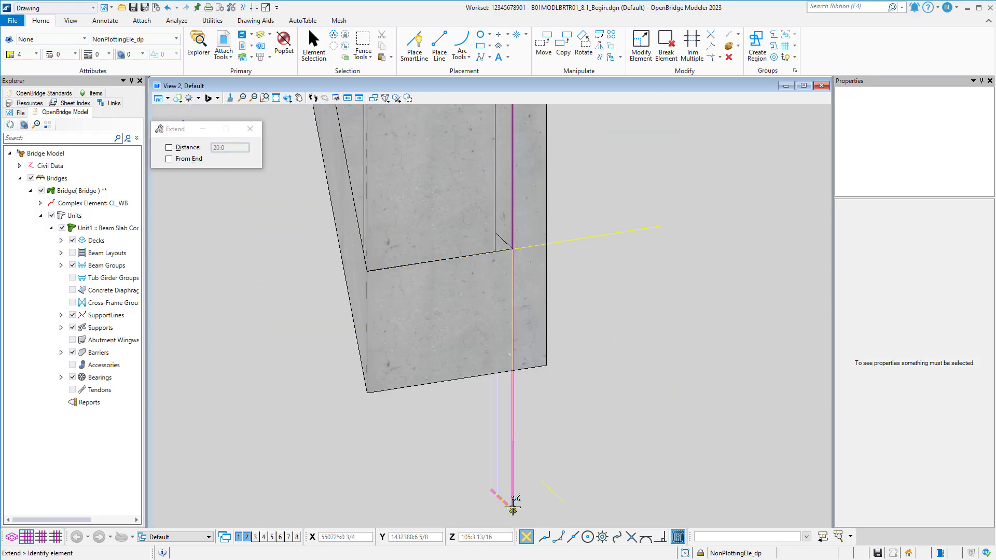
click(513, 506)
scroll(513, 249, up, 4)
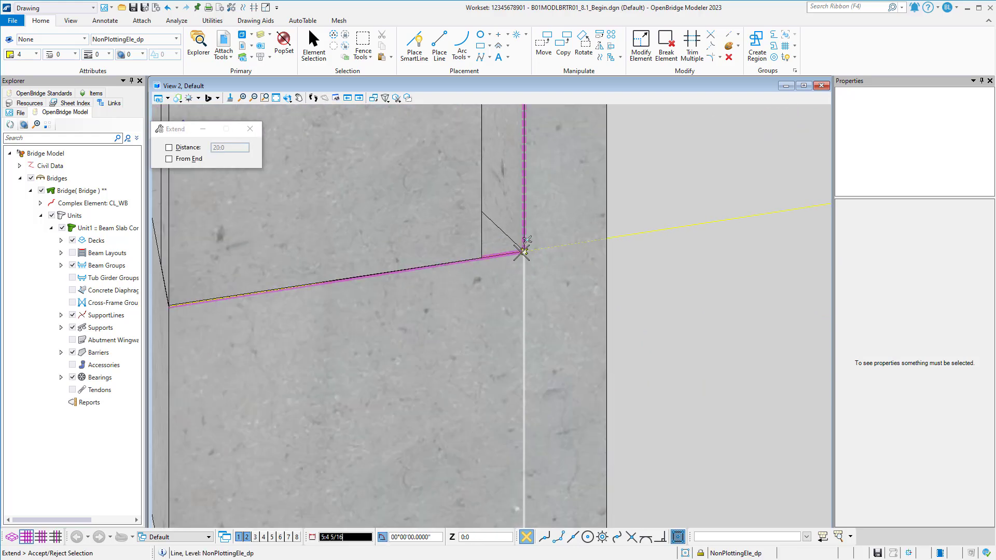
click(524, 252)
Switch to the Modeling workflow and extrude the closed shape along the shortened vertical line with Normal alignment.
scroll(524, 252, down, 5)
middle_drag(528, 183, 497, 359)
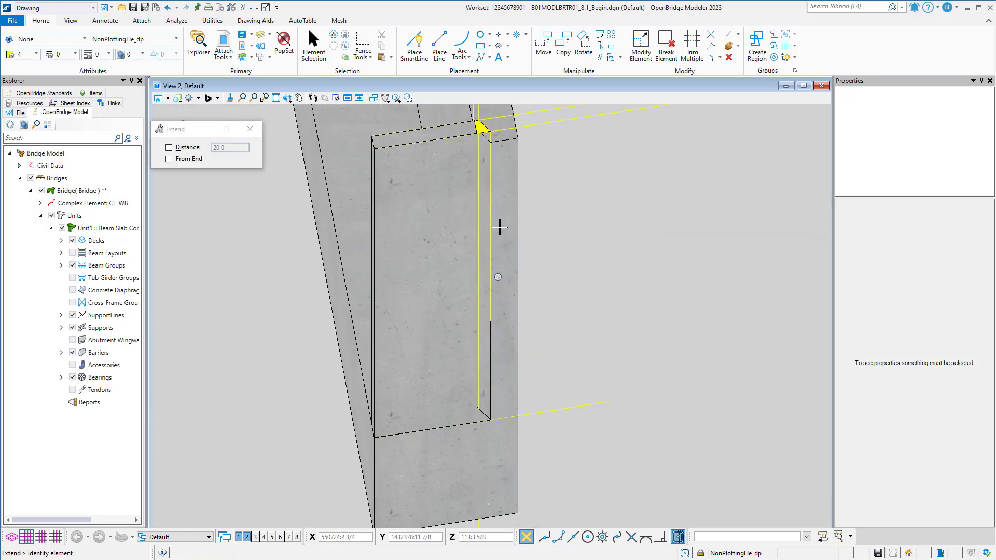
middle_drag(492, 172, 489, 258)
scroll(489, 258, up, 3)
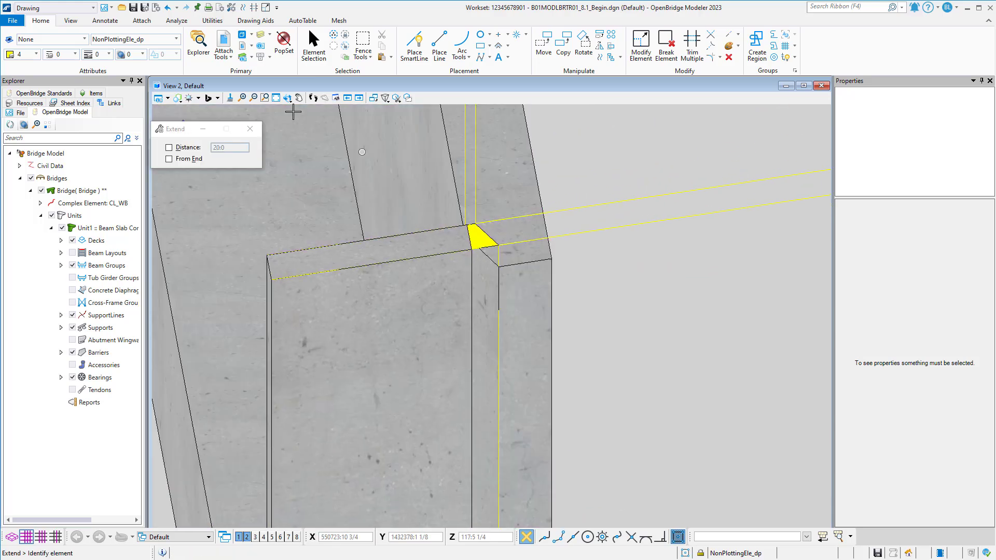
click(93, 8)
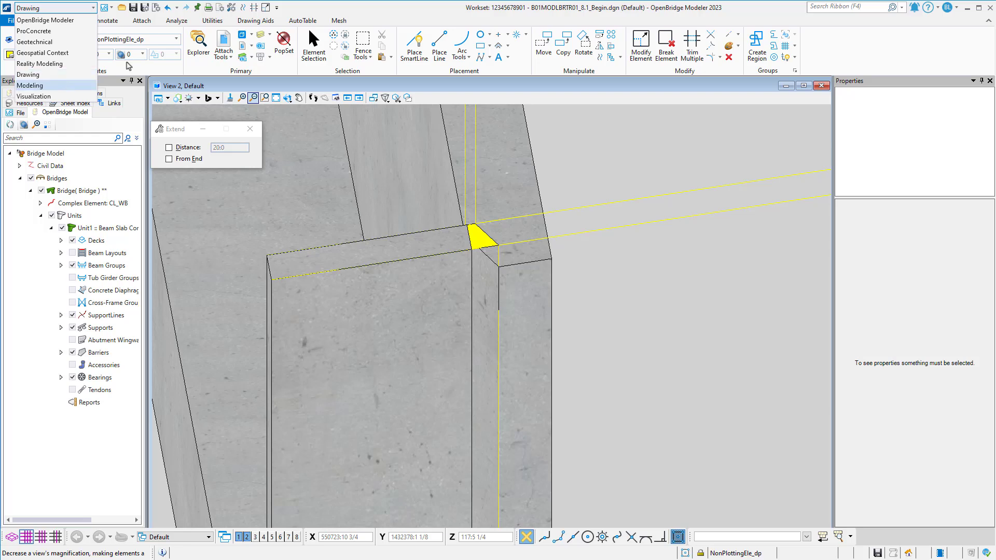
click(31, 82)
click(134, 21)
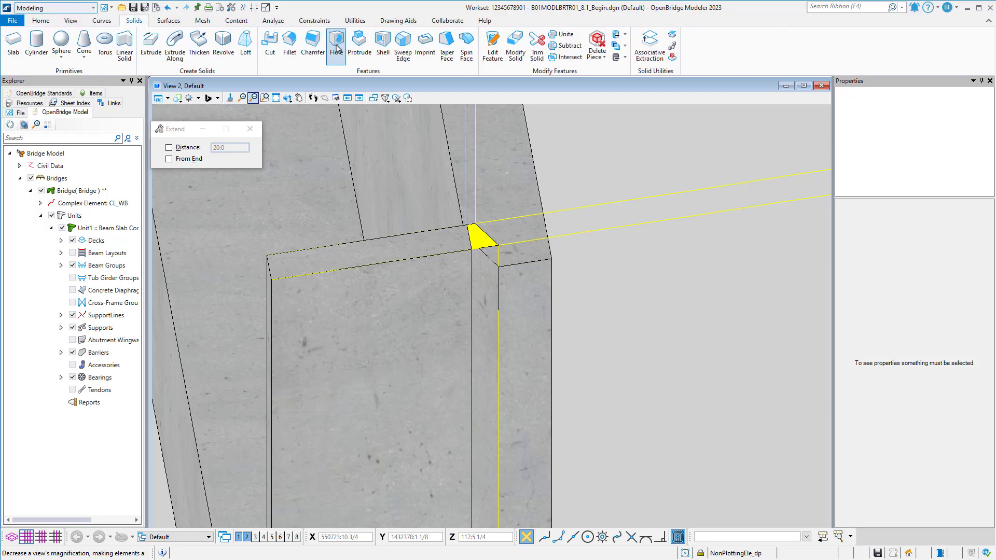
click(174, 43)
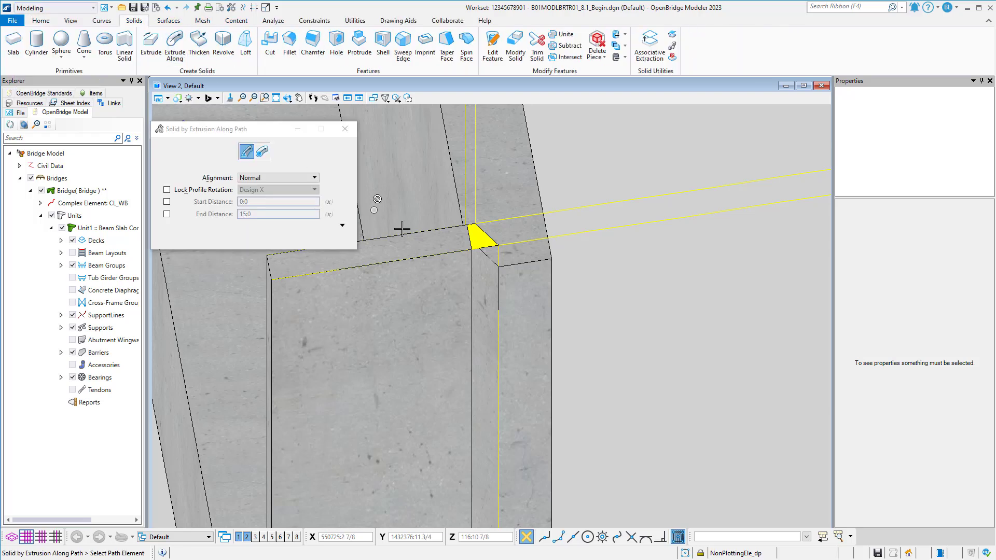
click(493, 243)
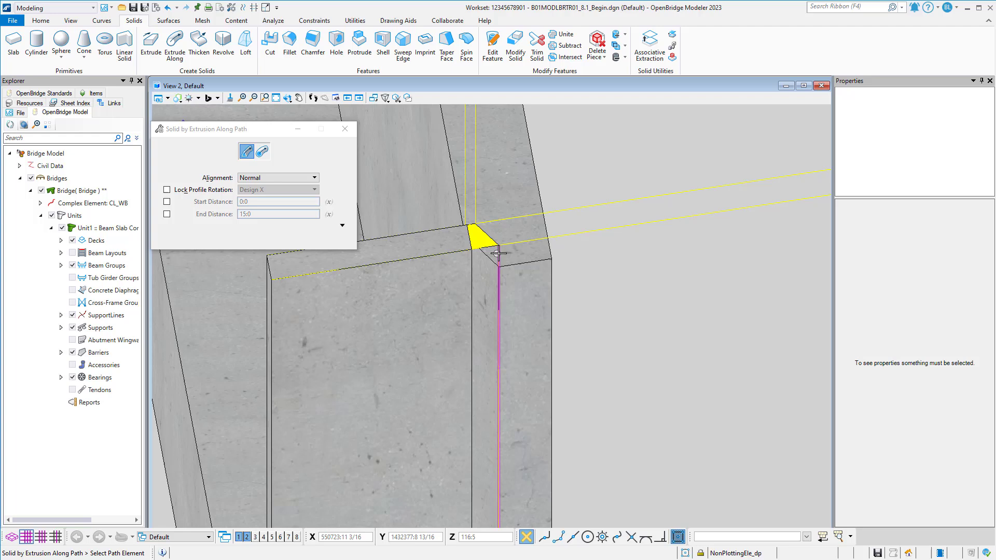
click(595, 276)
Unite the extruded gap solid with the cheek wall, hiding the originals.
scroll(596, 275, down, 2)
click(564, 35)
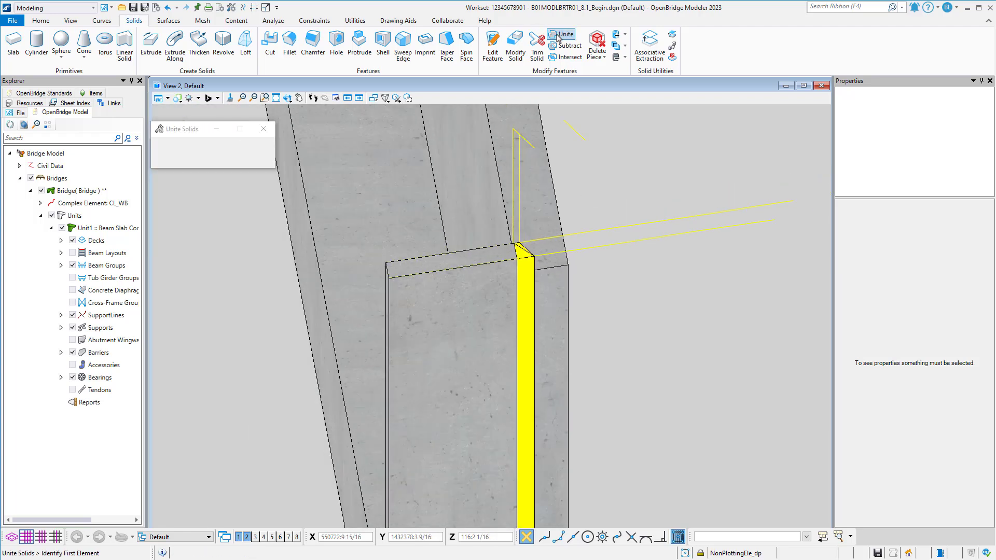
click(474, 310)
click(526, 263)
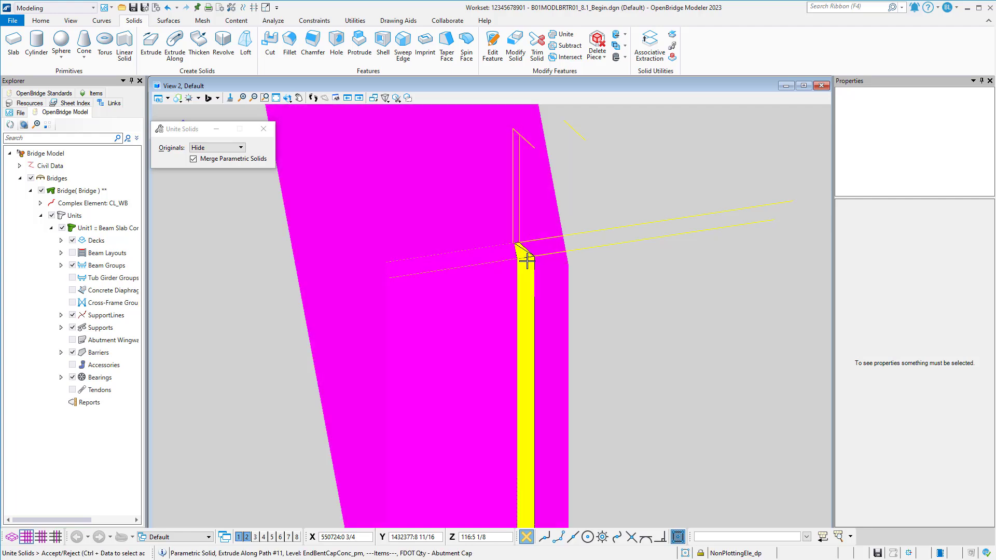
right_click(625, 258)
click(607, 260)
scroll(607, 260, down, 2)
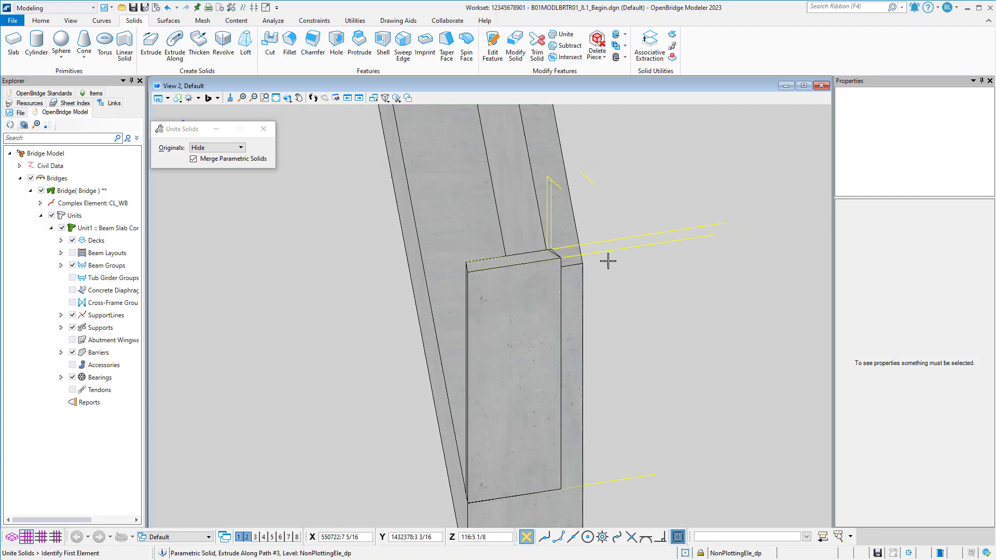
Save the design file's settings with the cheek wall united.
shift+middle_drag(618, 289, 597, 280)
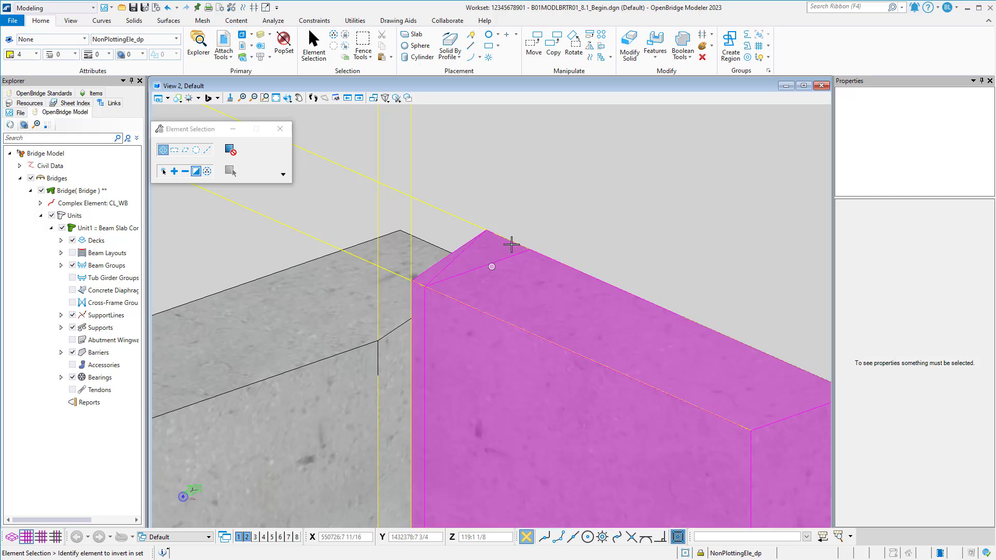
scroll(557, 214, down, 2)
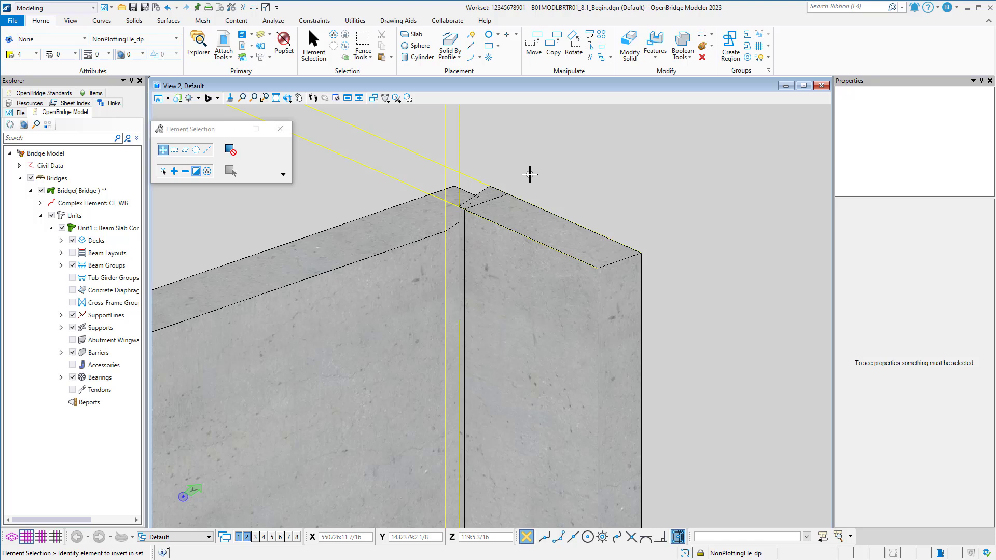
shift+middle_drag(529, 177, 473, 247)
scroll(485, 273, down, 2)
shift+middle_drag(637, 292, 431, 318)
middle_drag(565, 311, 568, 279)
scroll(518, 291, up, 2)
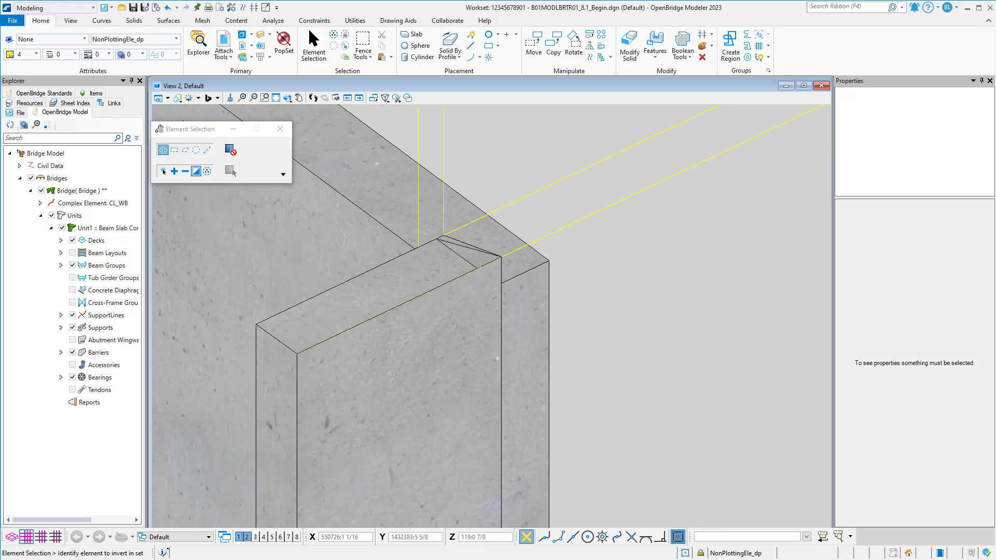
key(ctrl+f)
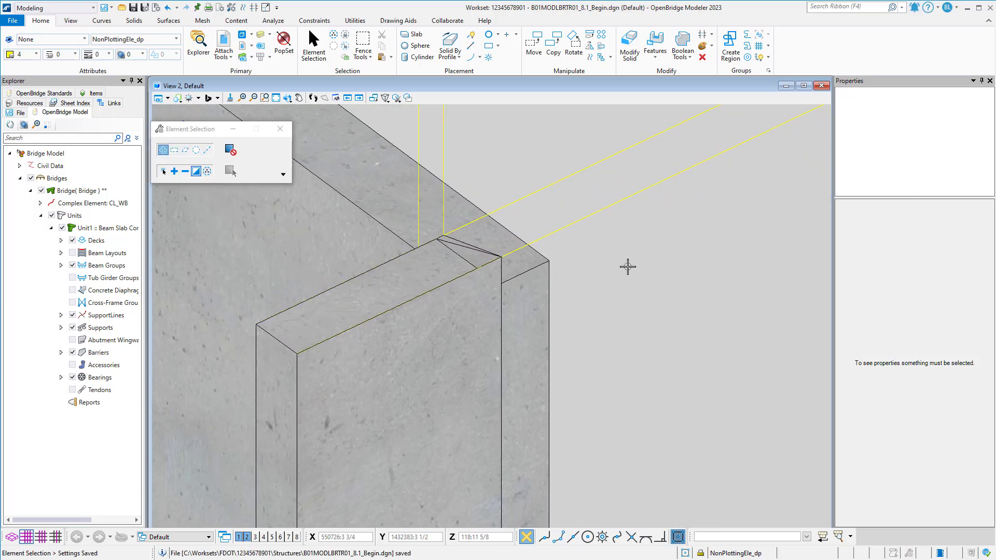
Delete the vertical and horizontal construction lines around the cheek wall, keeping one short line above and one below the end bent.
click(314, 47)
scroll(476, 154, down, 2)
middle_drag(485, 150, 501, 229)
drag(501, 229, 454, 193)
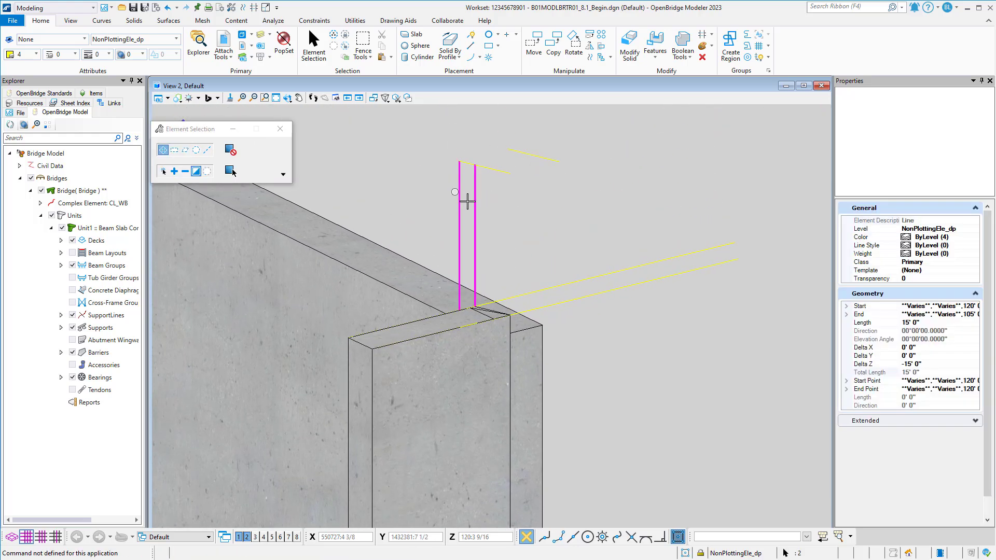
scroll(467, 200, down, 1)
middle_drag(520, 293, 531, 230)
click(565, 206)
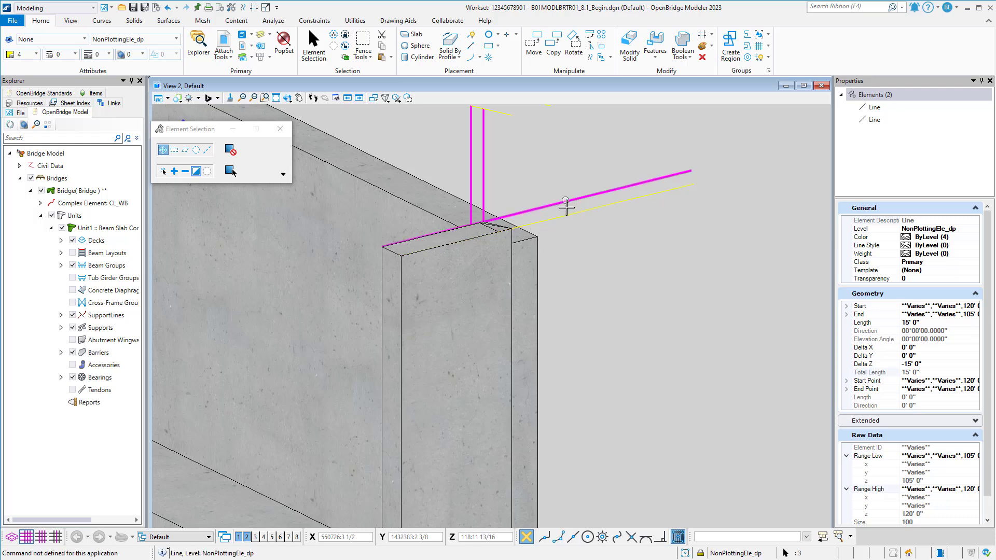
click(569, 221)
middle_drag(581, 324, 576, 191)
scroll(575, 194, down, 2)
middle_drag(560, 393, 560, 318)
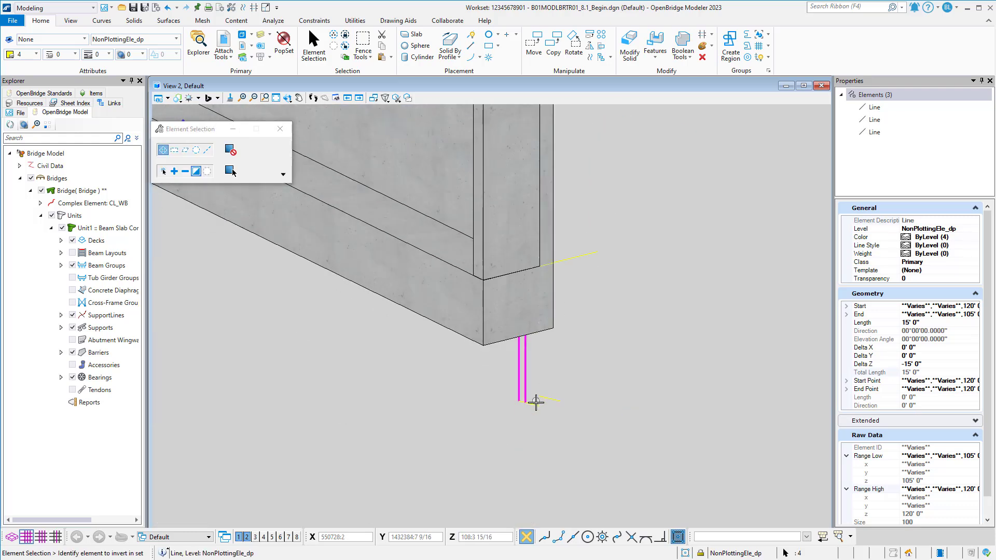
click(534, 403)
middle_drag(587, 250, 581, 316)
click(580, 320)
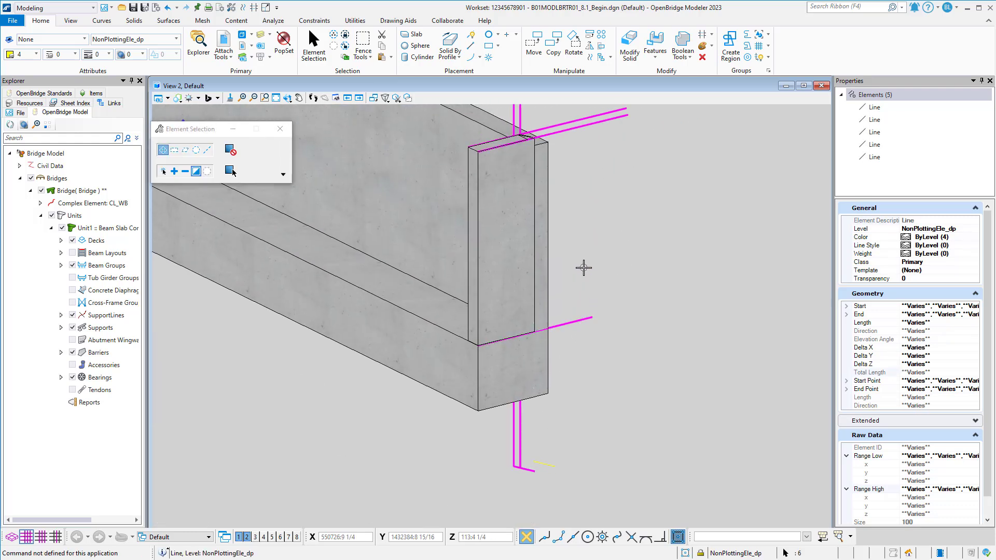
middle_drag(644, 266, 631, 355)
scroll(562, 194, down, 1)
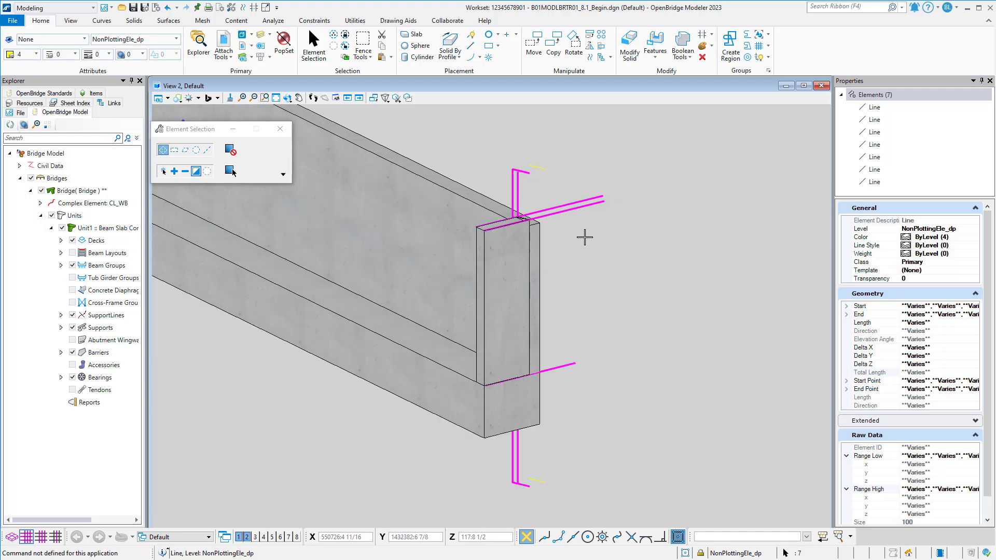
middle_drag(584, 237, 553, 221)
key(Delete)
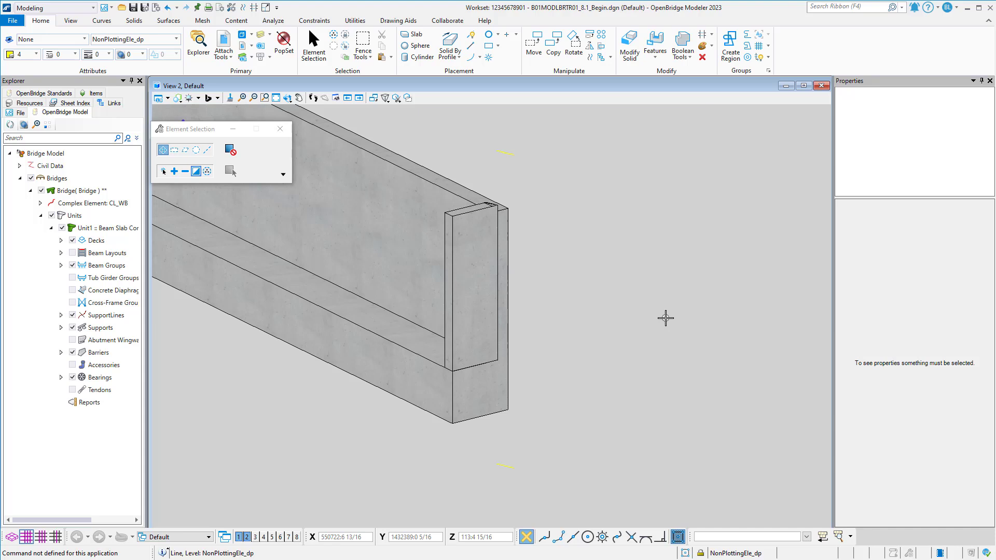
Draw SmartLines vertically between matching ends of the short lines above and below the end bent.
click(470, 36)
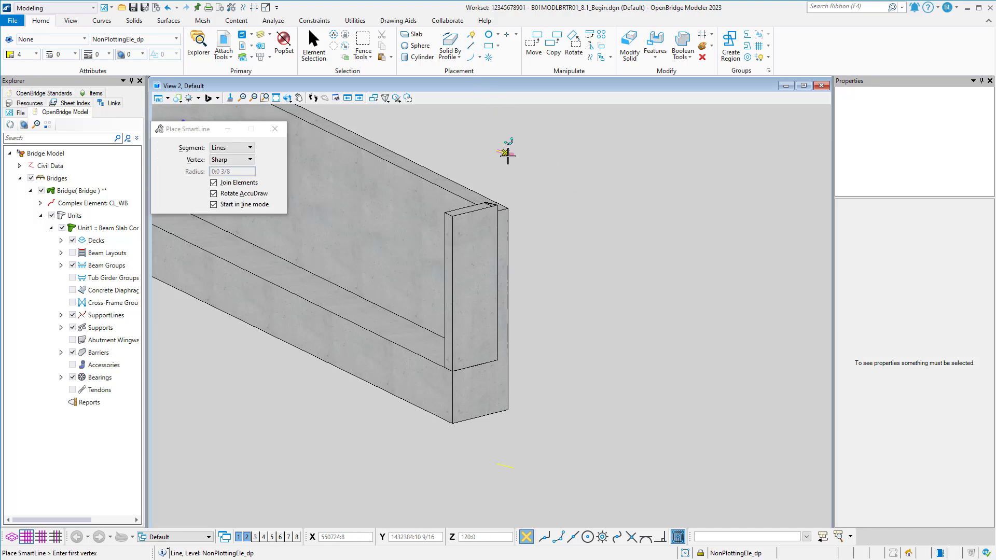
click(498, 151)
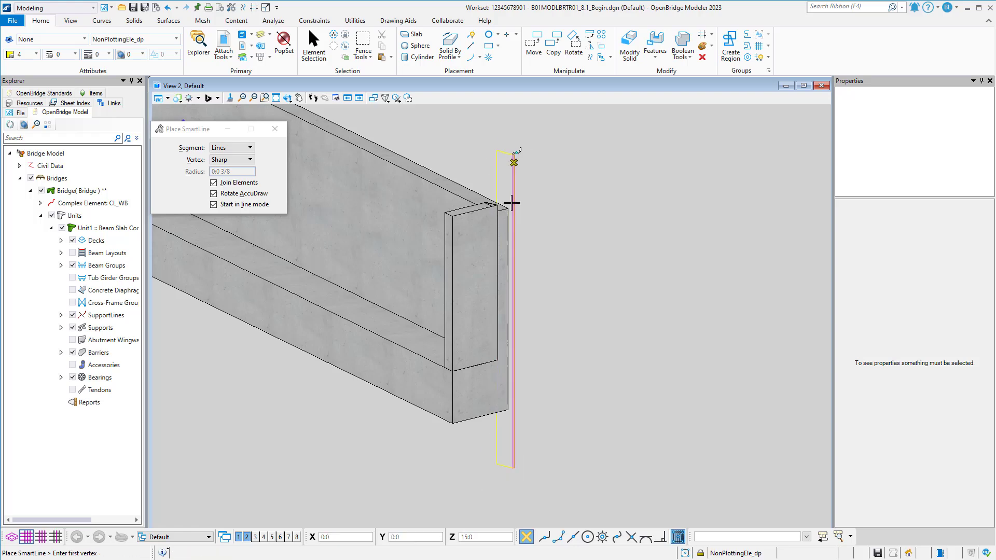
Draw a short SmartLine about 4 3/4 in long on the back wall's top end edge beside the cheek wall.
scroll(500, 217, up, 3)
scroll(457, 220, up, 3)
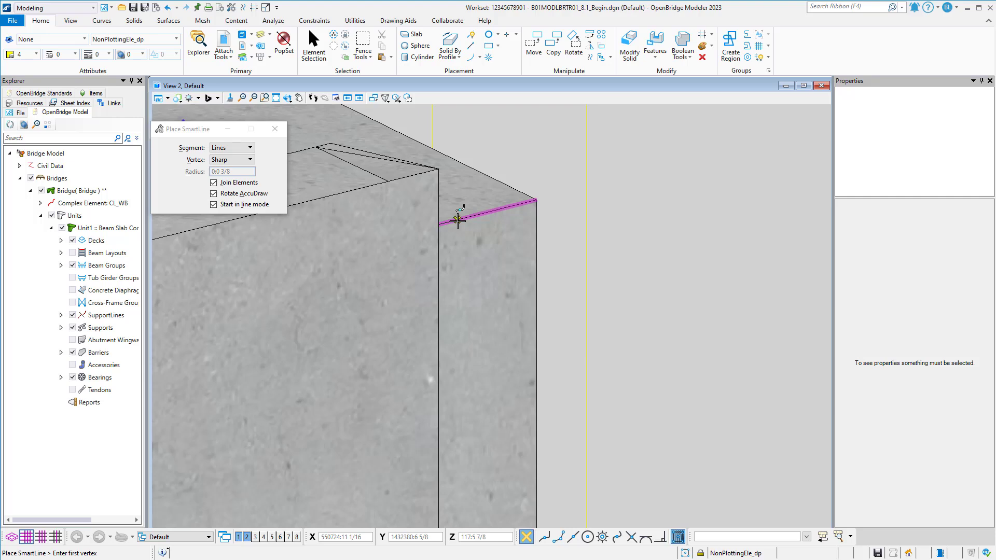
click(457, 221)
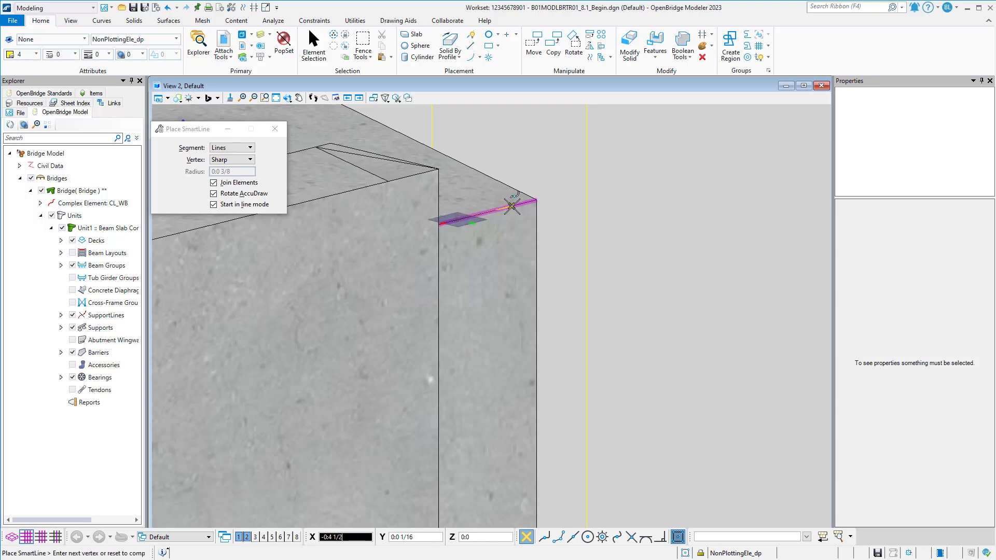
click(313, 45)
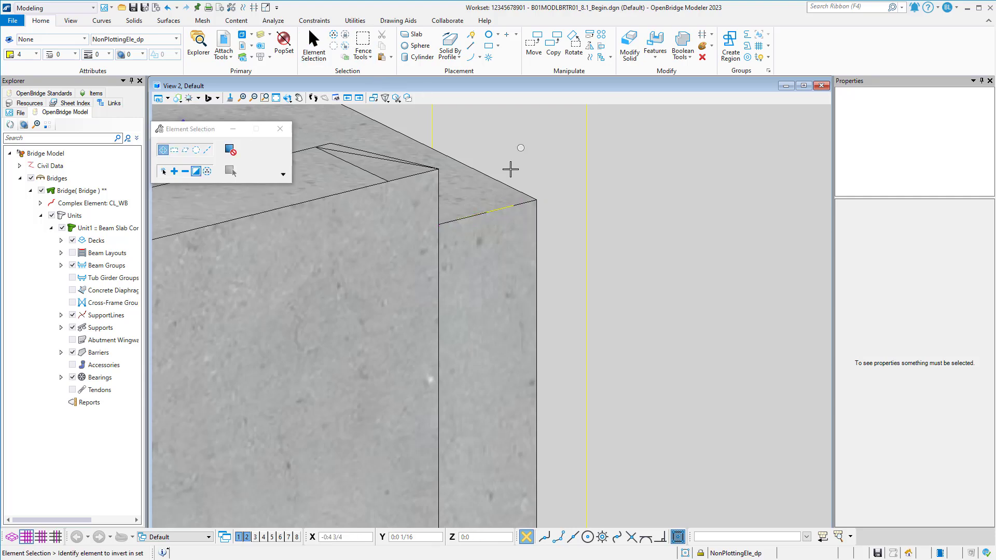
Move the short line off the back wall's top end edge into the open space beside the end bent.
drag(407, 260, 540, 178)
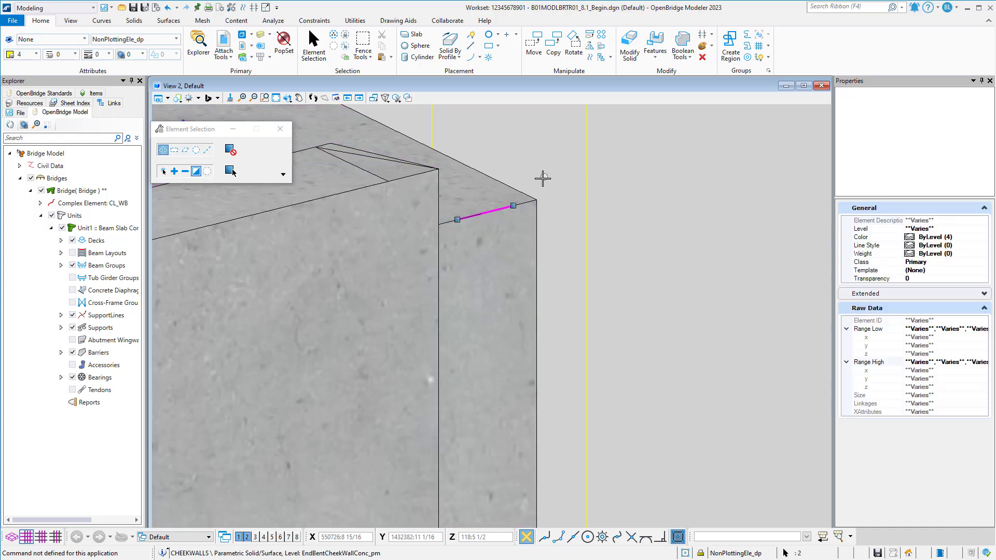
click(537, 49)
click(525, 229)
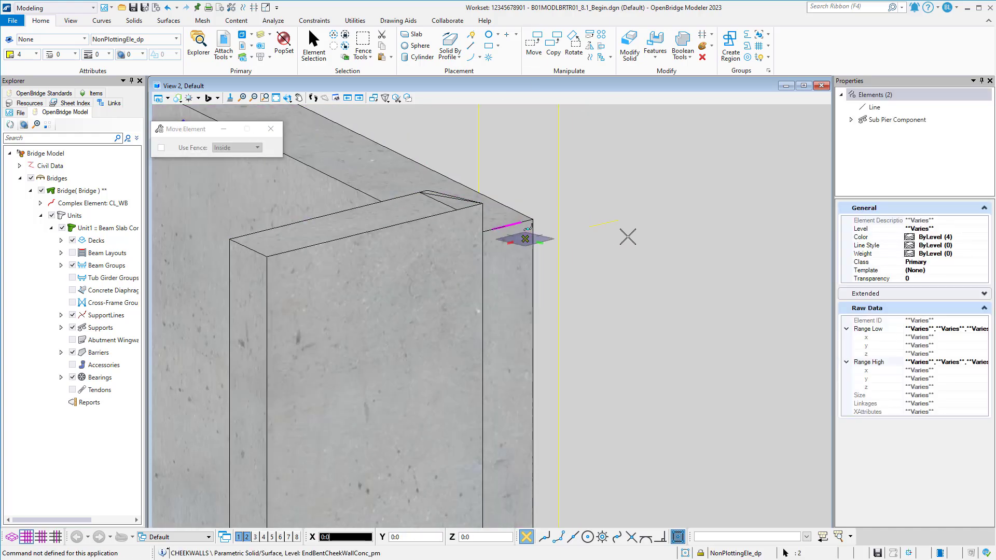
click(620, 228)
click(619, 227)
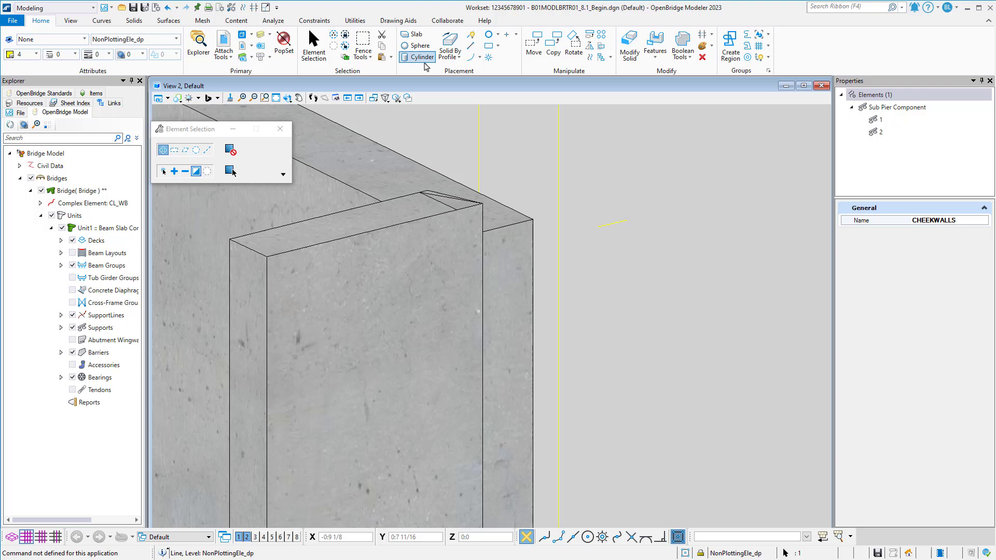
Switch to the Drawing workflow and extend the short line's outer end to a total length of about 2' 5 15/16".
click(59, 9)
click(49, 75)
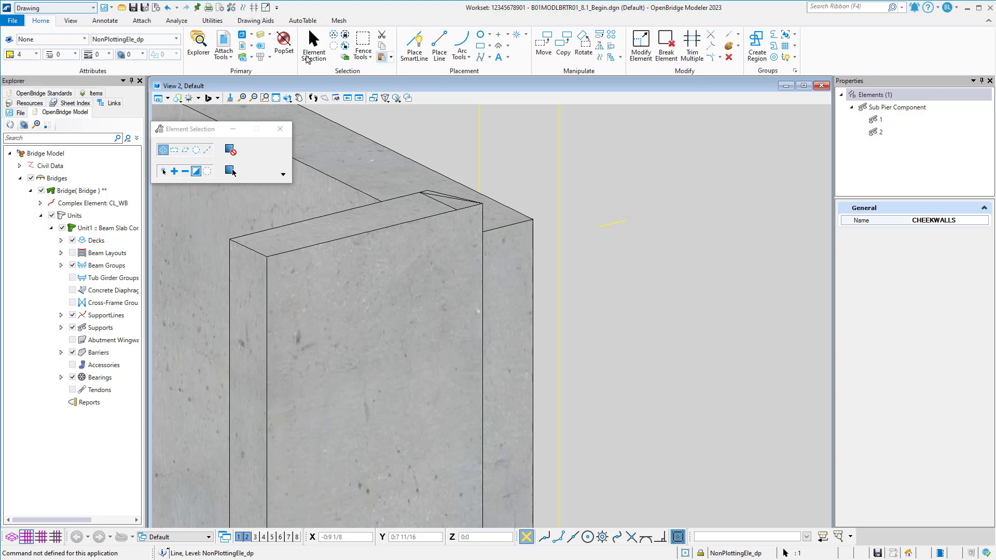
click(739, 37)
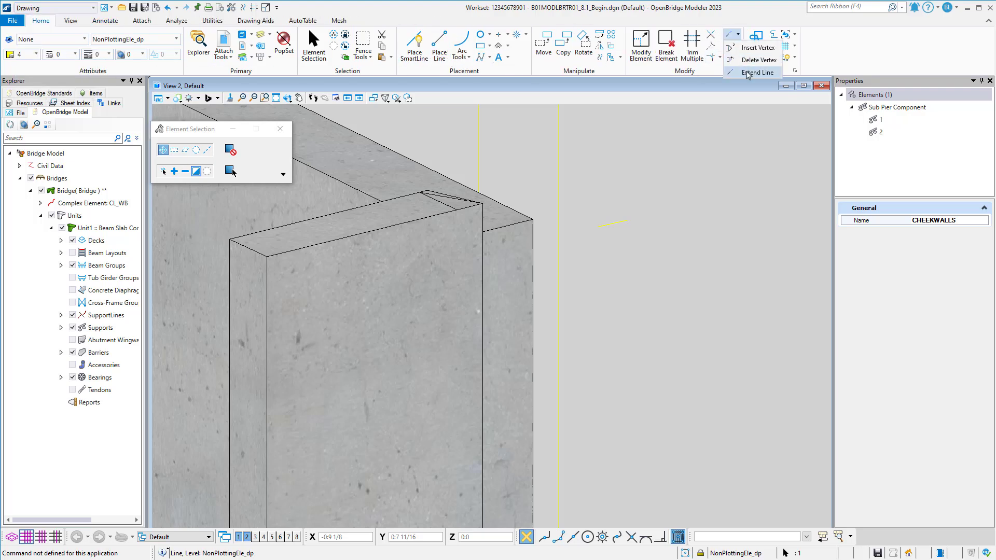
click(751, 74)
click(627, 224)
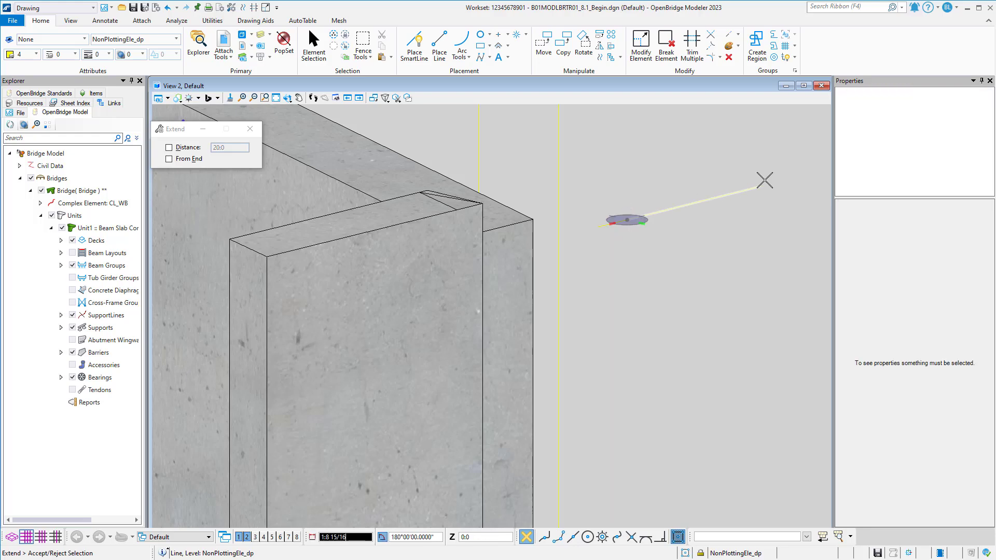
click(778, 182)
Move the extended line by its inner end back onto the back wall's top end edge beside the cheek wall.
click(325, 44)
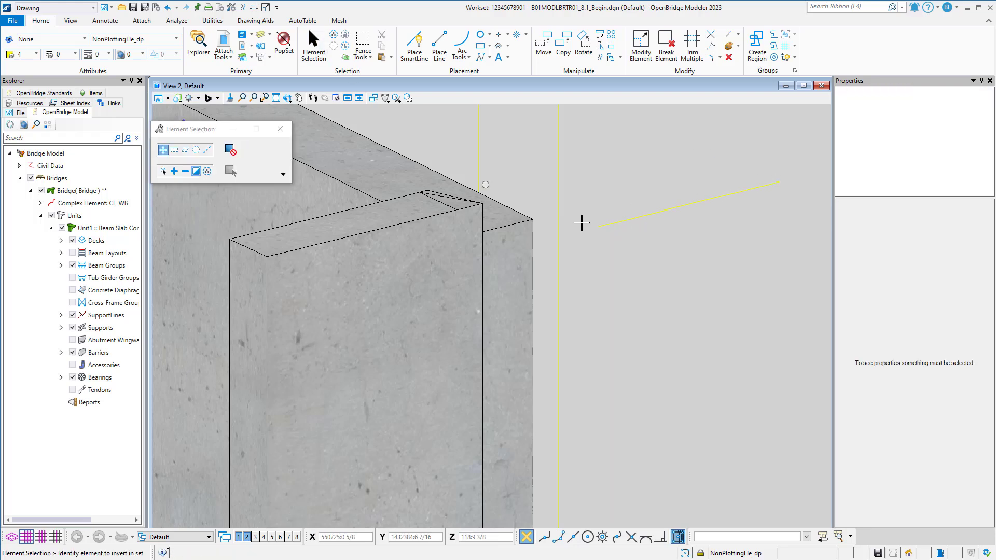
click(609, 224)
click(550, 53)
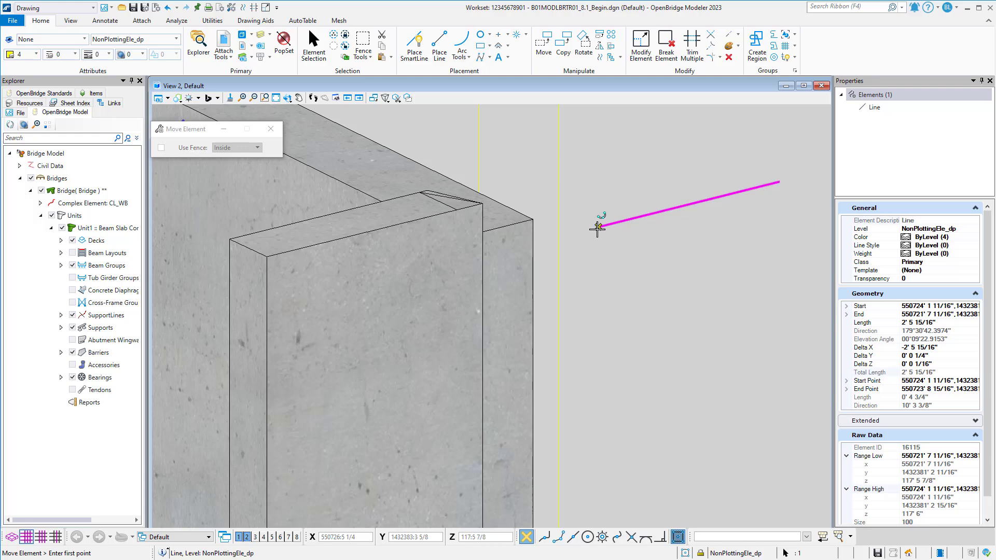
click(598, 227)
click(491, 230)
right_click(494, 229)
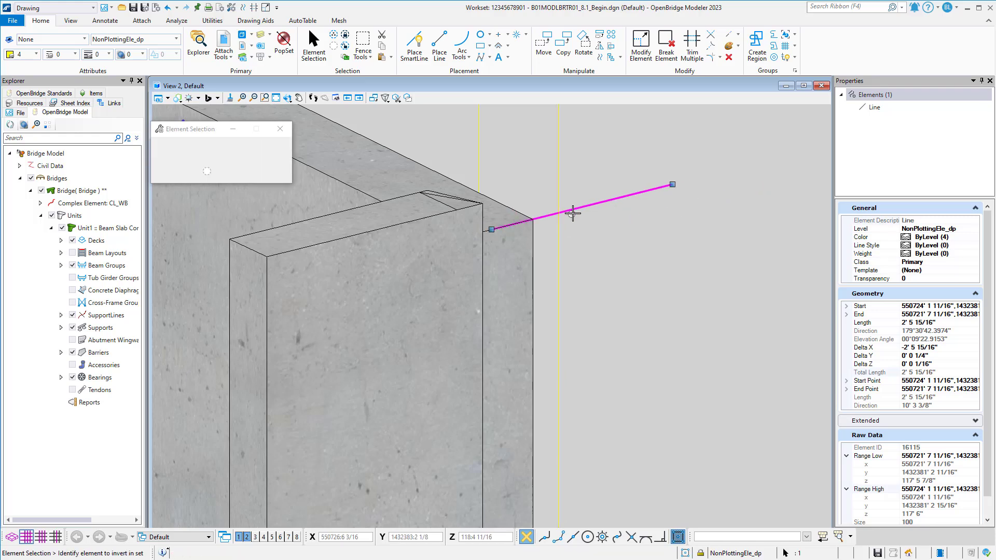
click(574, 212)
Draw a closed triangular SmartLine shape joining the back wall's top corner to where the two vertical lines meet the extended line and top edge.
scroll(577, 213, down, 2)
scroll(648, 265, down, 3)
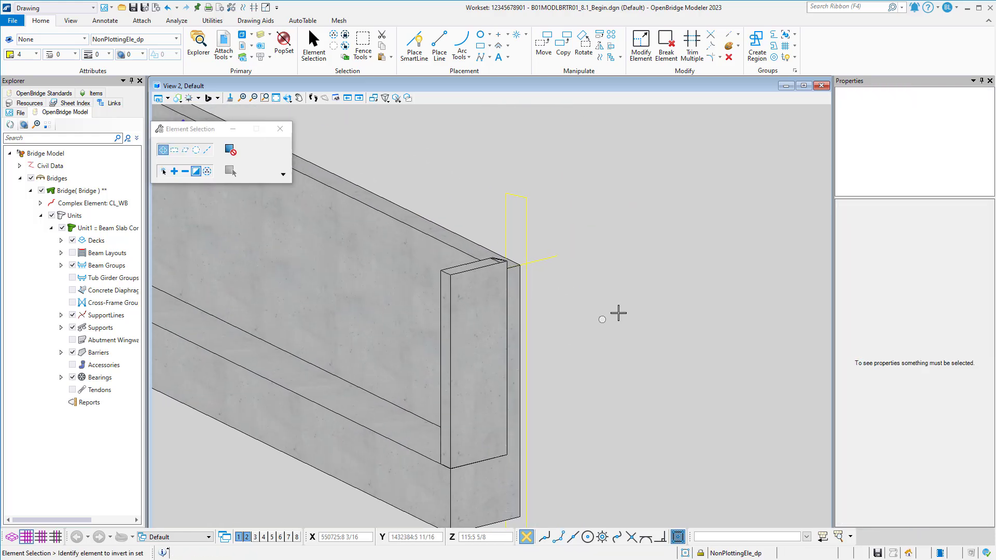
shift+middle_drag(618, 311, 408, 284)
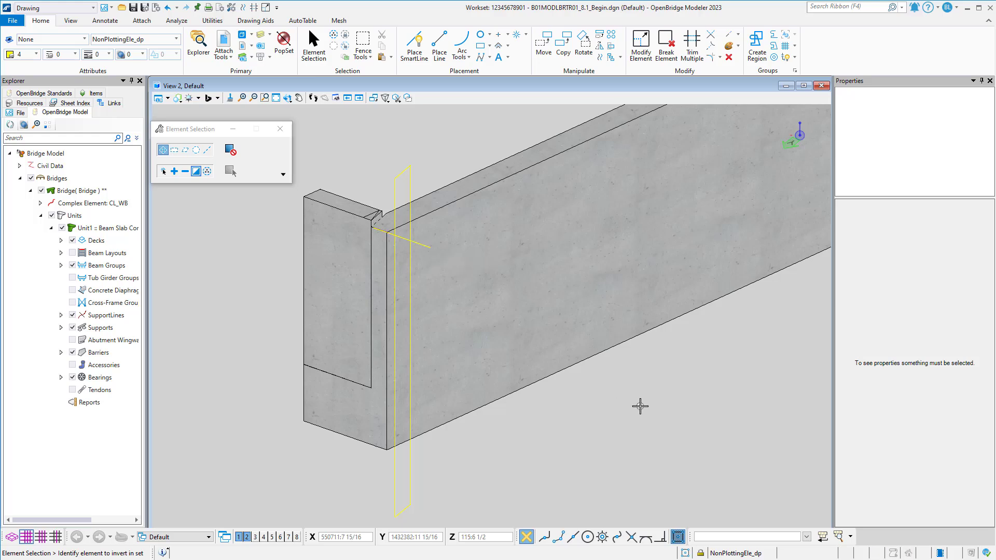
click(415, 47)
scroll(389, 207, up, 5)
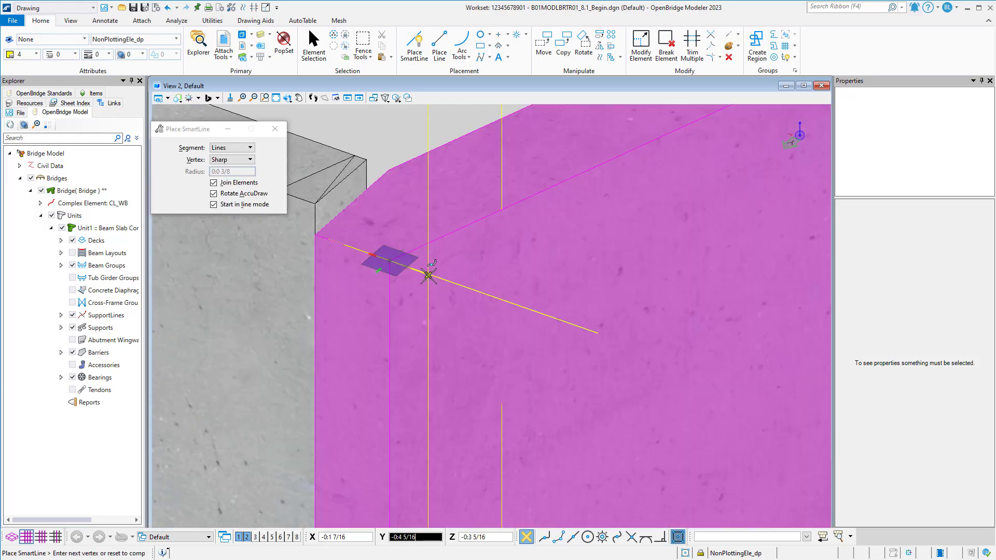
shift+middle_drag(429, 269, 607, 289)
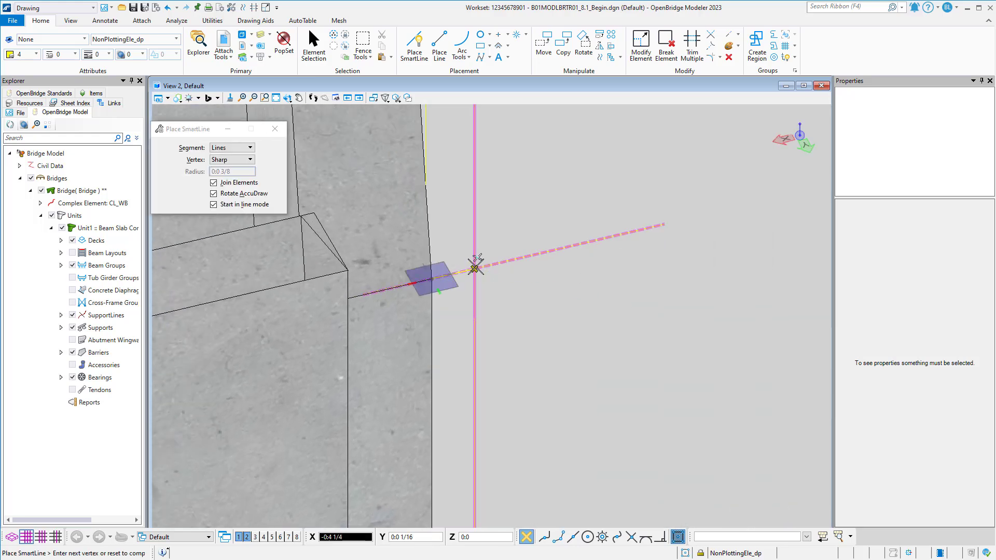
click(474, 268)
click(427, 187)
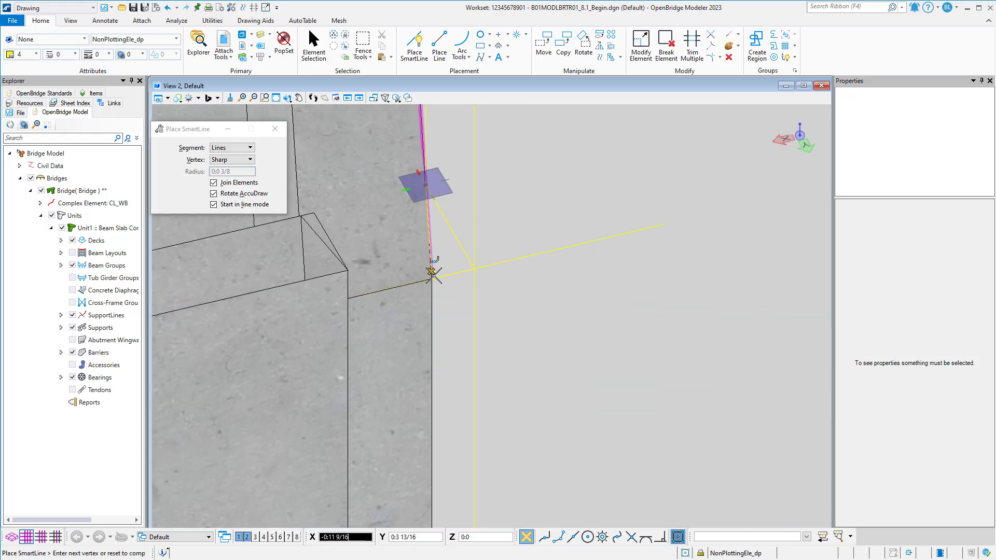
click(432, 278)
shift+middle_drag(544, 278, 403, 287)
scroll(432, 243, down, 2)
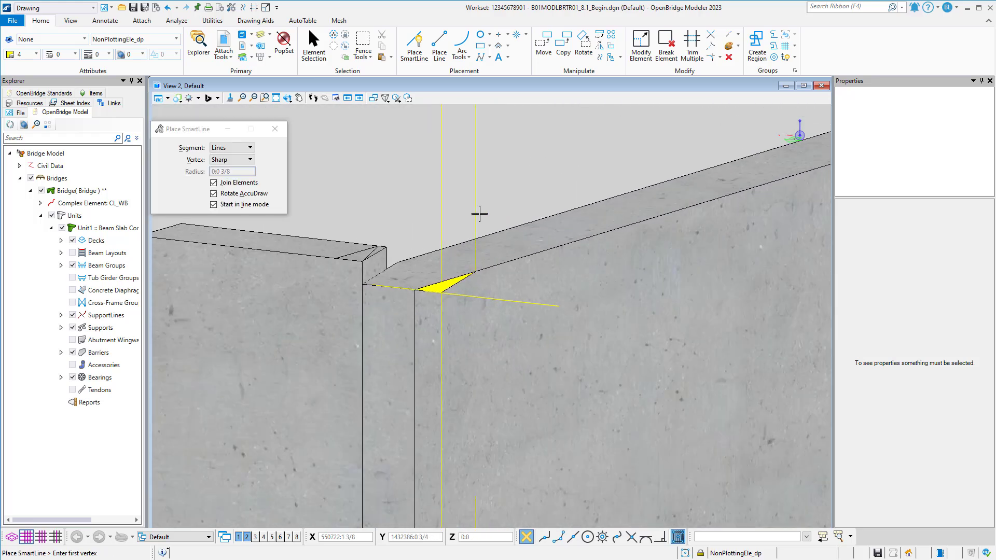
Use Extend to shorten the inner vertical line's upper end down to the triangular shape's corner on the back wall's top edge.
click(737, 35)
click(750, 75)
middle_drag(533, 217, 520, 289)
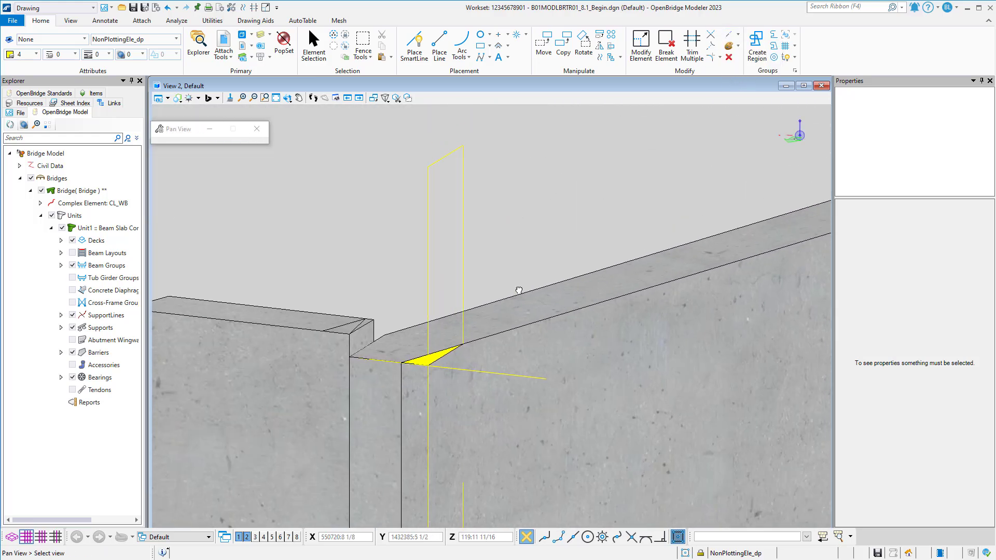
click(463, 150)
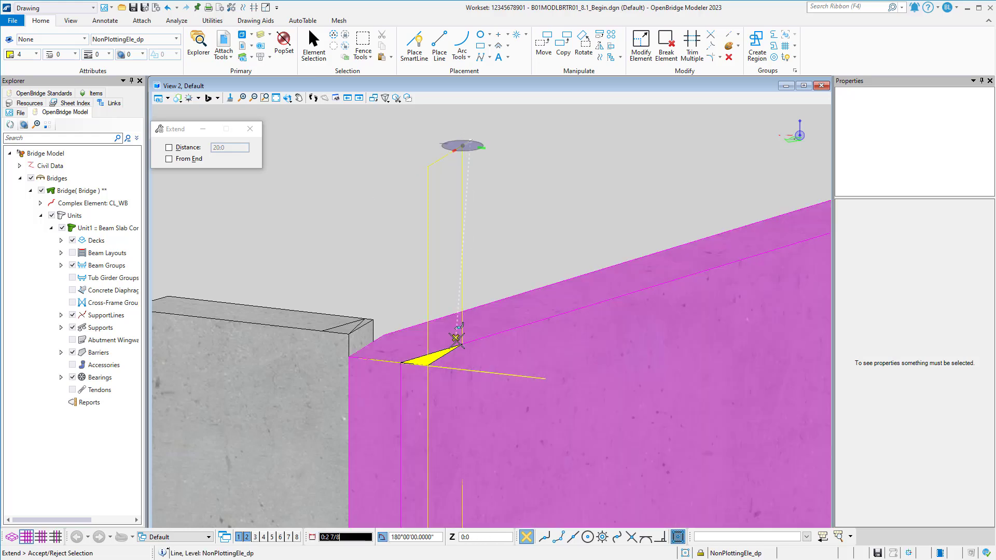
right_click(473, 270)
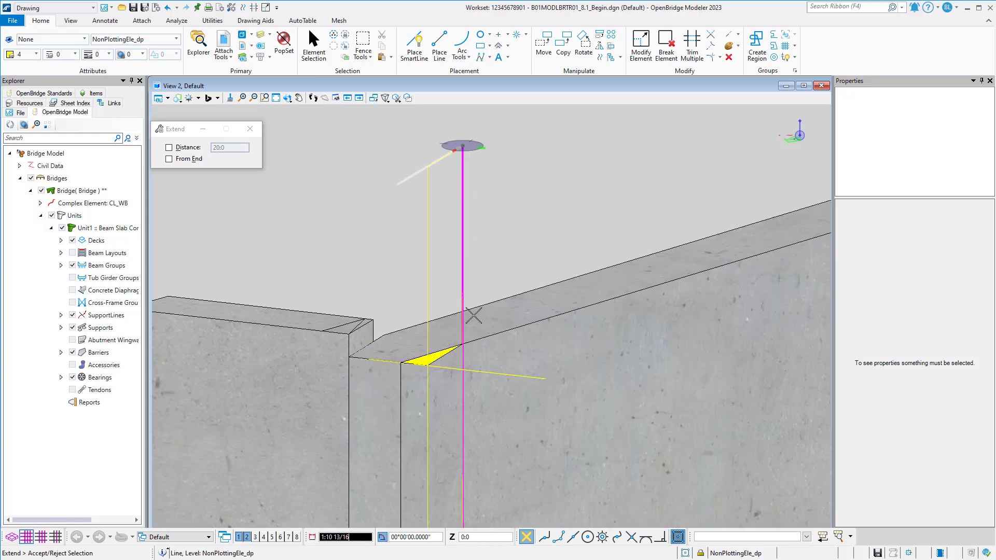
right_click(473, 315)
click(463, 147)
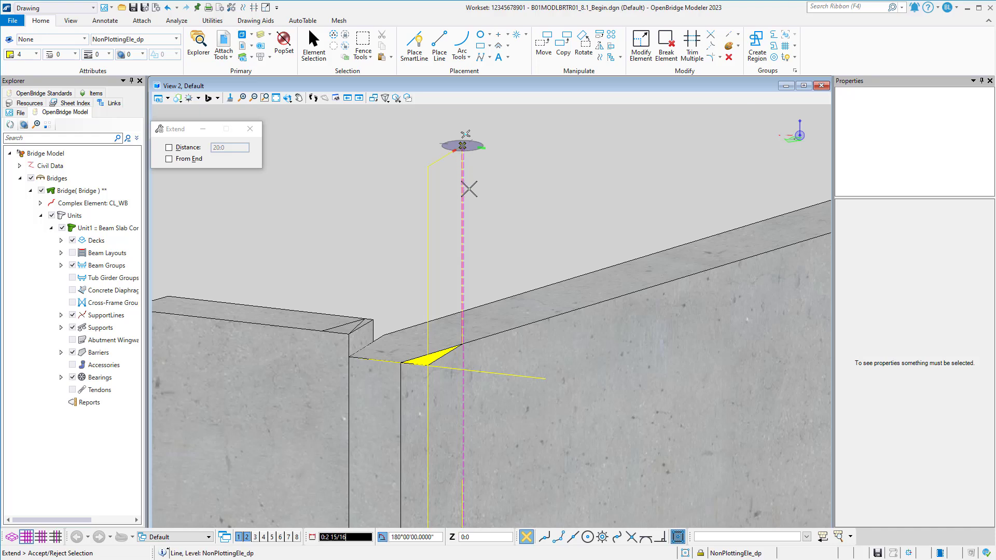
right_click(467, 149)
click(463, 149)
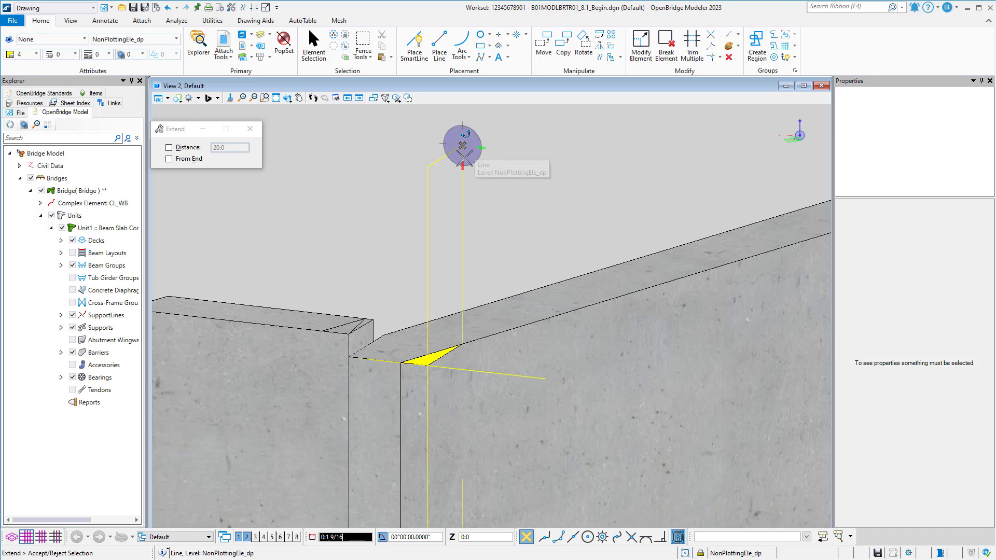
click(460, 344)
Shorten the same vertical line's lower end up to the back wall's bottom edge.
scroll(483, 249, down, 4)
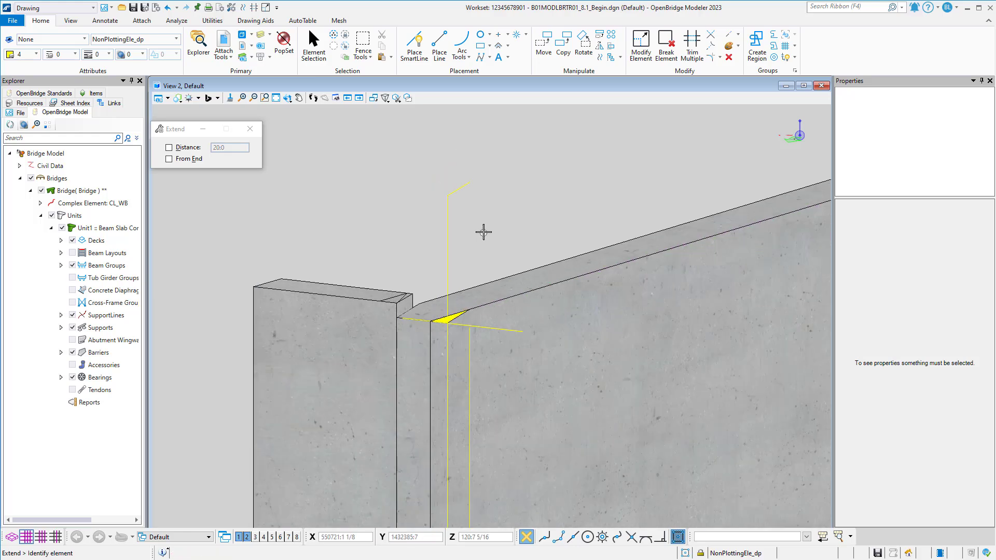
middle_drag(493, 247, 475, 59)
click(460, 497)
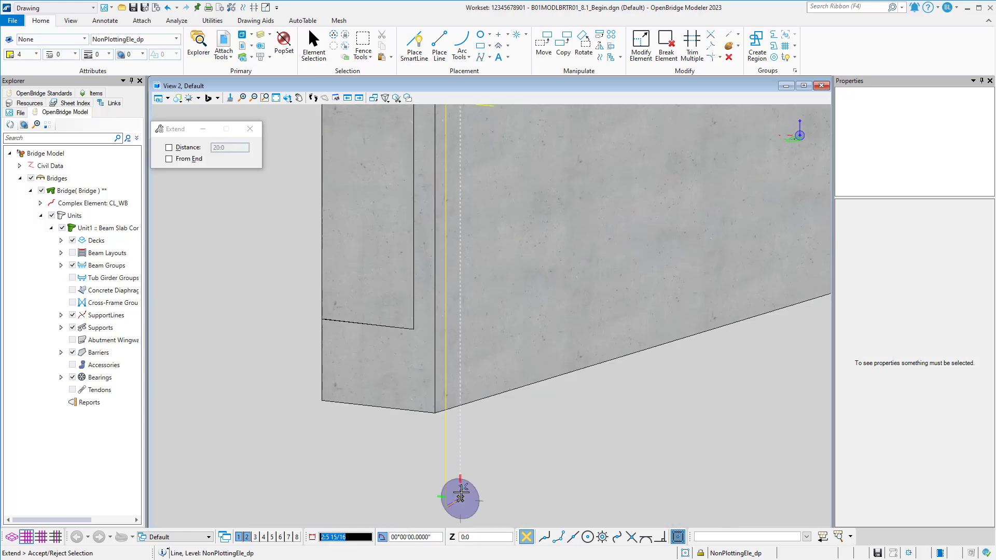
click(461, 405)
scroll(498, 407, down, 2)
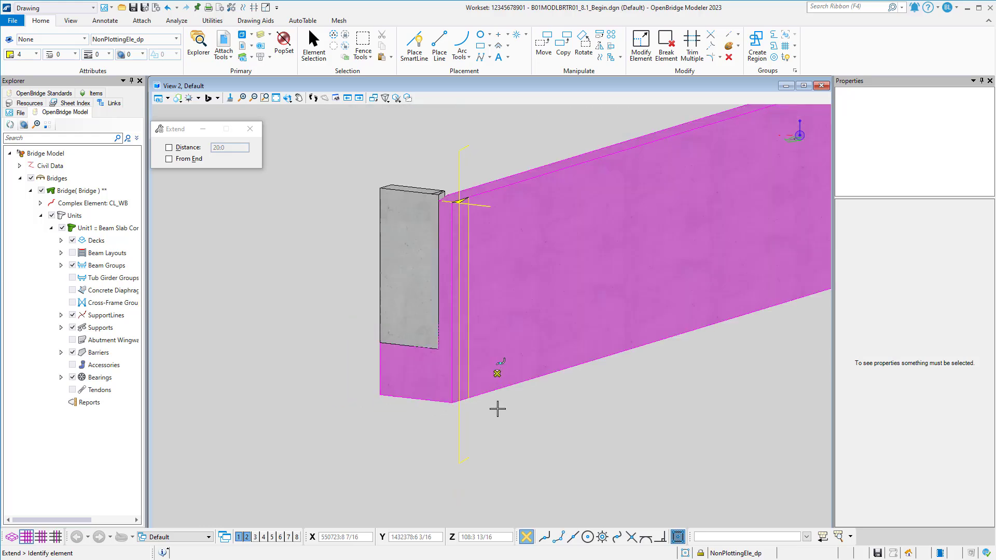
Switch to the Modeling workflow and extrude the triangular shape along the shortened vertical line with Normal alignment.
click(60, 10)
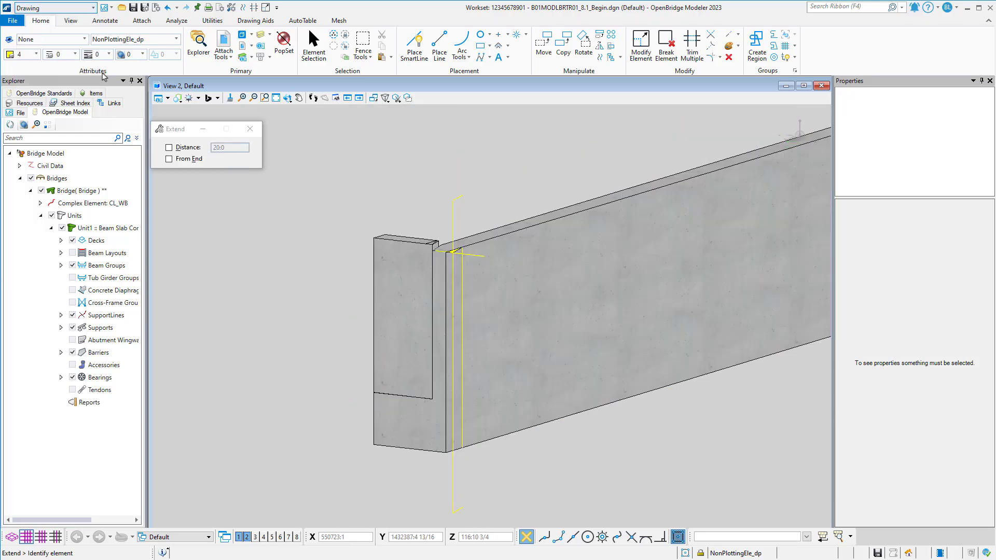
click(68, 86)
click(134, 21)
click(174, 46)
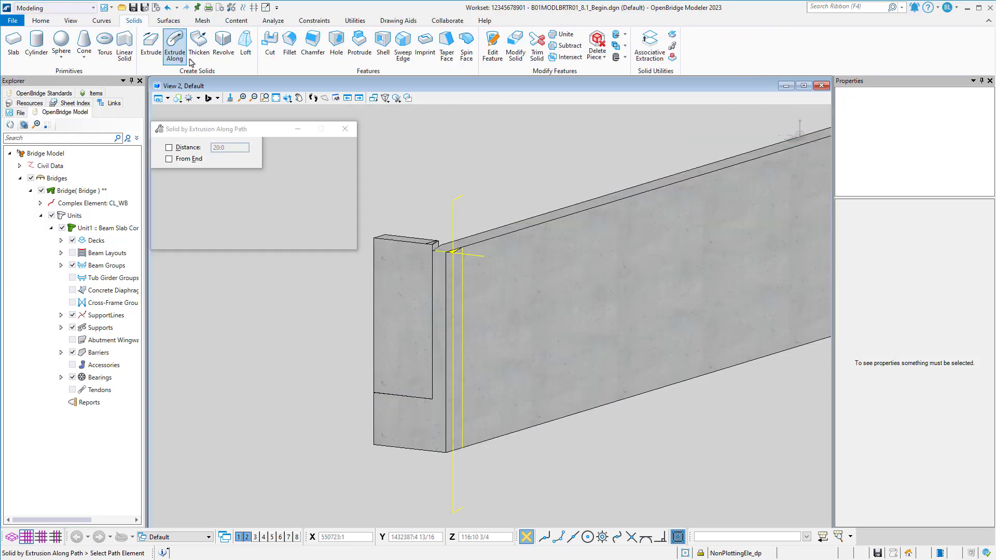
click(463, 279)
scroll(454, 247, up, 3)
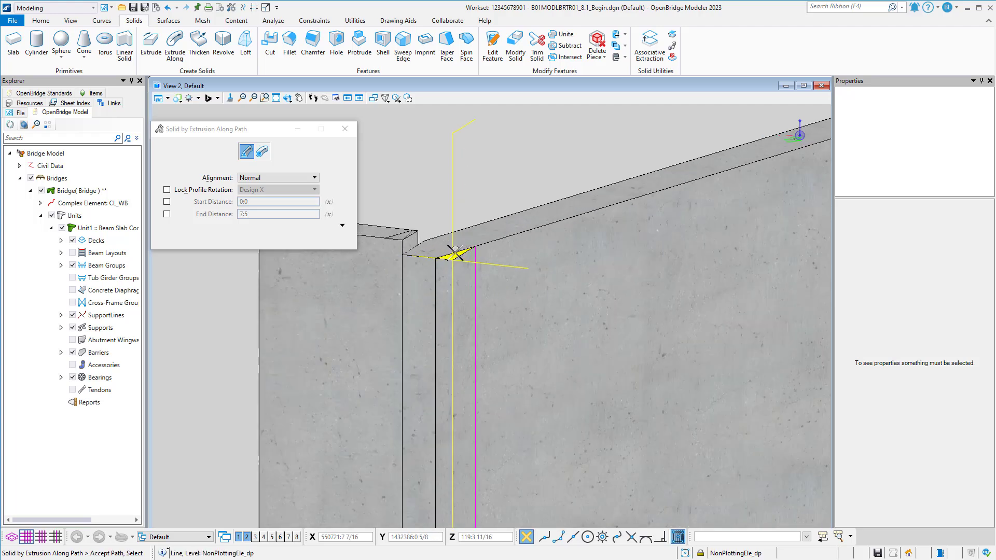
click(457, 255)
click(466, 170)
scroll(467, 171, down, 4)
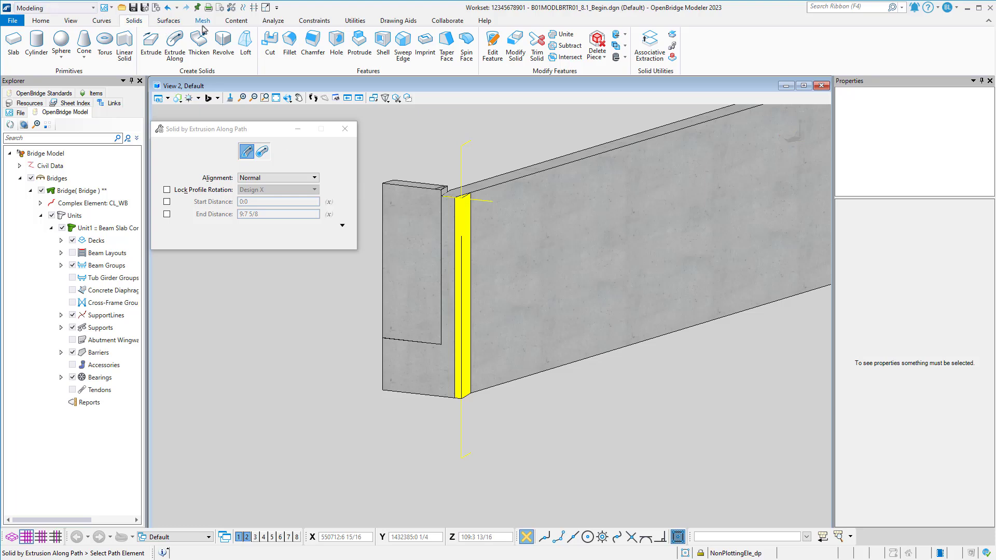
Unite the end bent's back wall with the extruded triangular solid, with originals set to Hide and parametric solids merged.
click(564, 34)
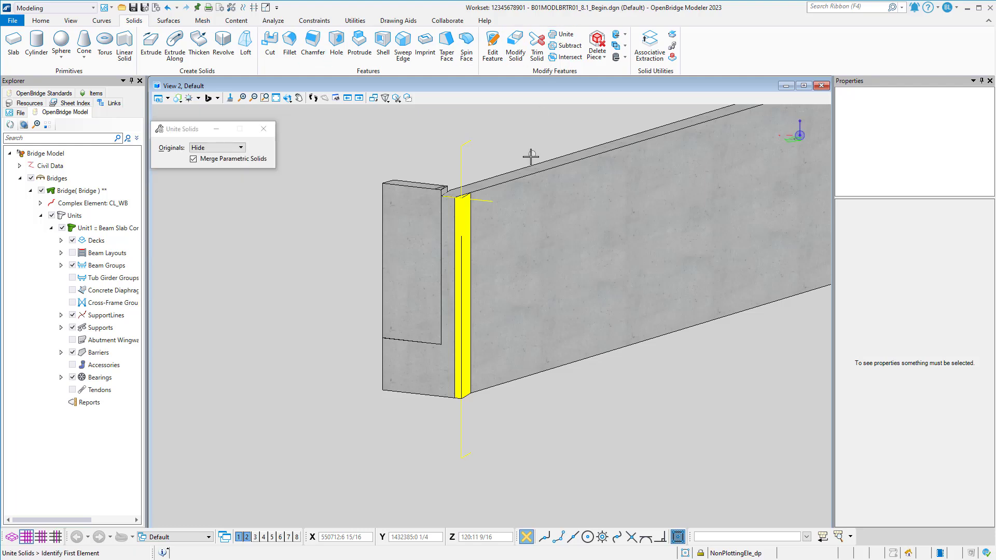
click(518, 170)
click(462, 204)
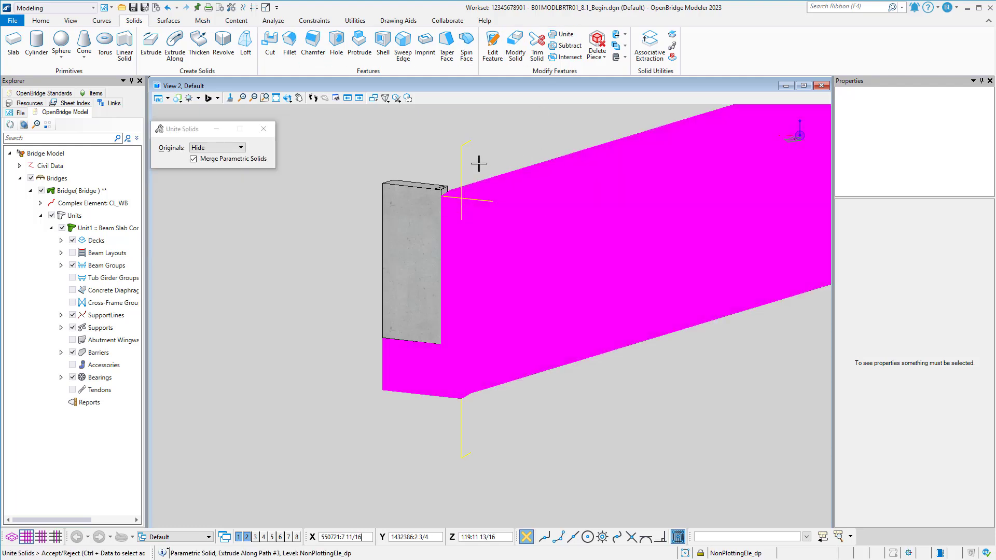
click(479, 164)
middle_drag(480, 158, 351, 266)
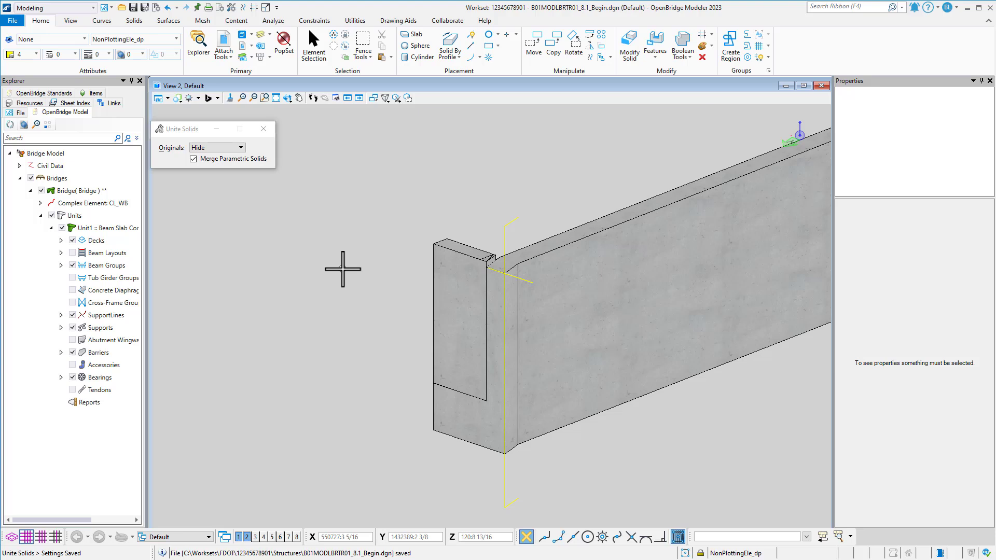
key(ctrl+z)
Fit the line on the back wall's top end edge between the vertical line and the cheek wall, about 1' 0 9/16" long.
scroll(652, 450, up, 2)
middle_drag(597, 382, 620, 411)
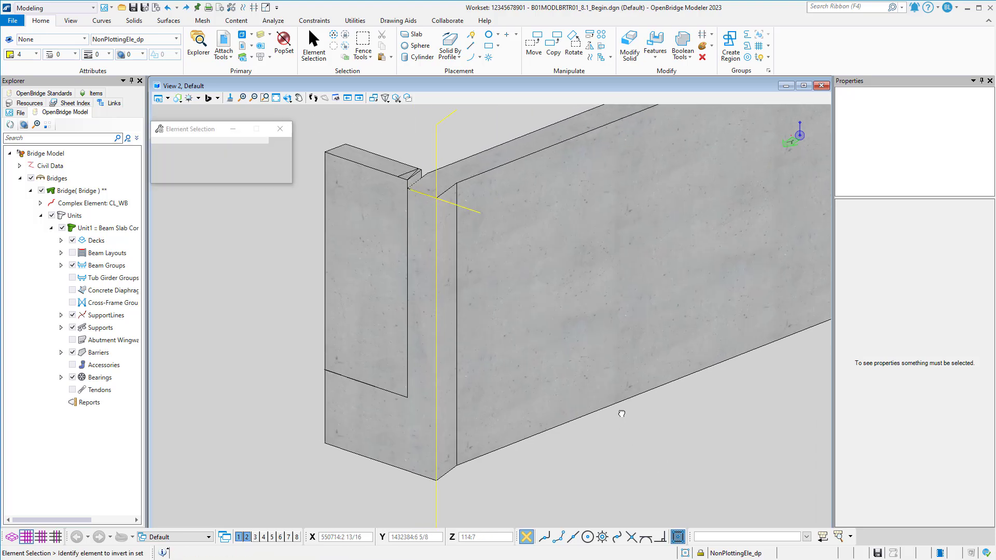
click(319, 54)
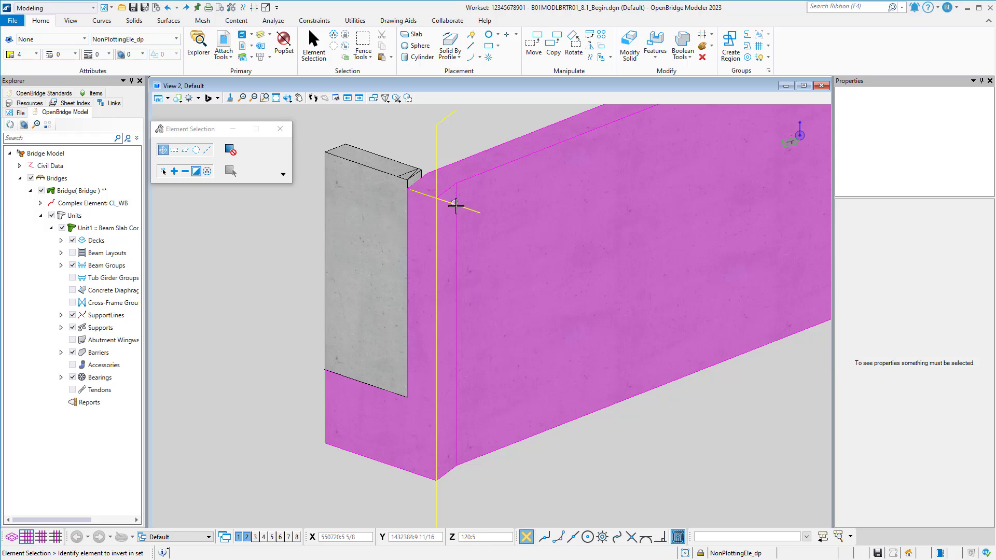
scroll(455, 206, up, 2)
click(468, 211)
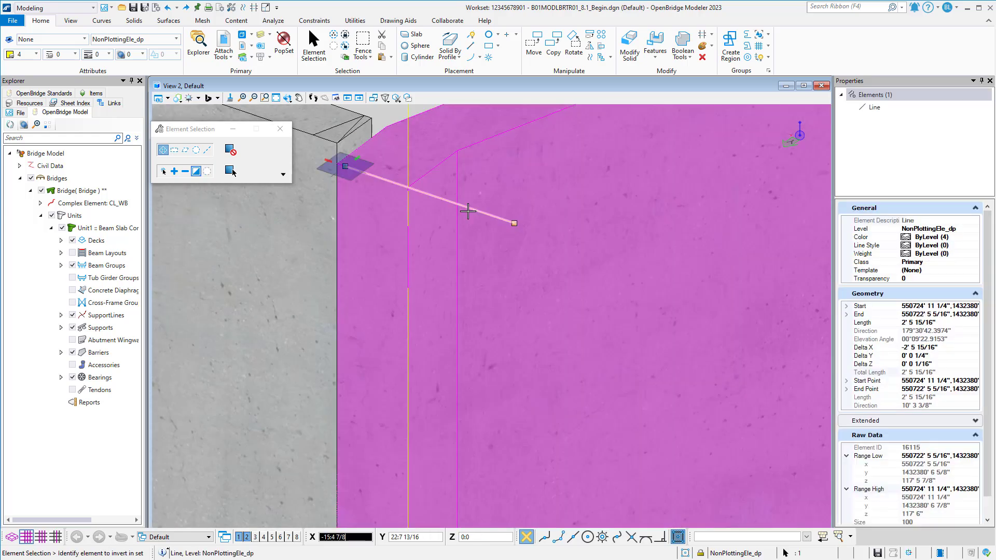
drag(514, 223, 408, 187)
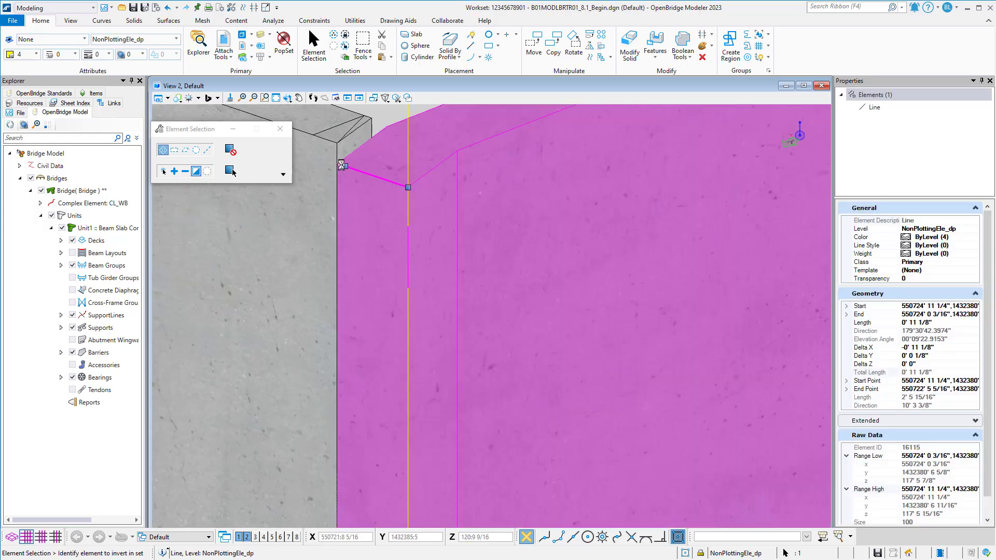
drag(343, 166, 337, 163)
scroll(459, 238, down, 3)
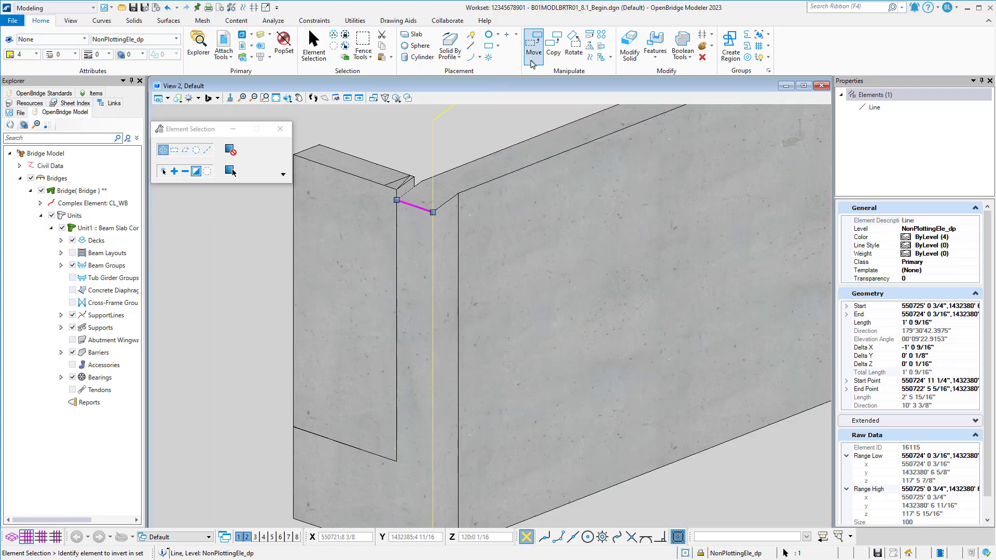
Copy the short top edge line once with offsets X 0, Y 0 and Z -15, and clear the selection.
click(554, 47)
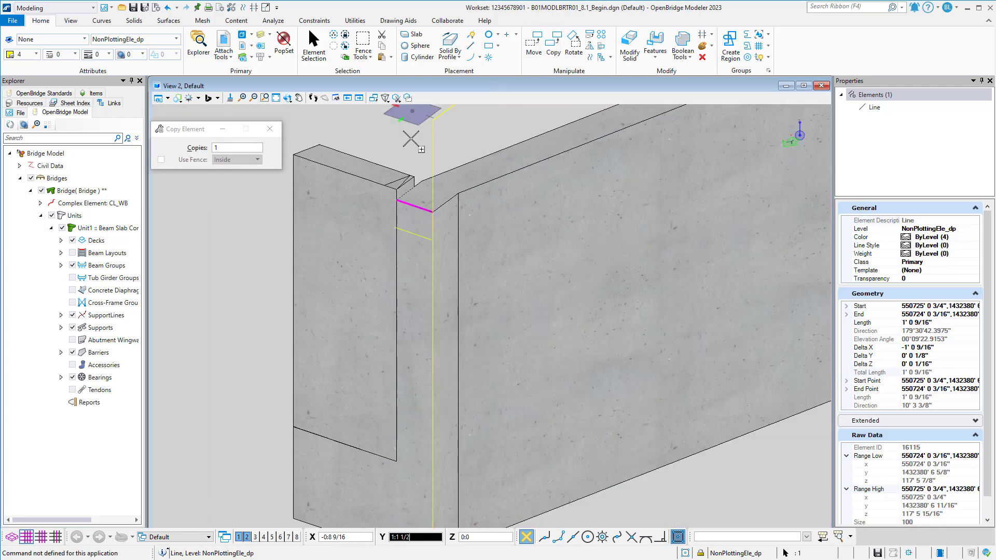
text(0)
key(Up)
text(-)
text(0)
key(Down)
key(Down)
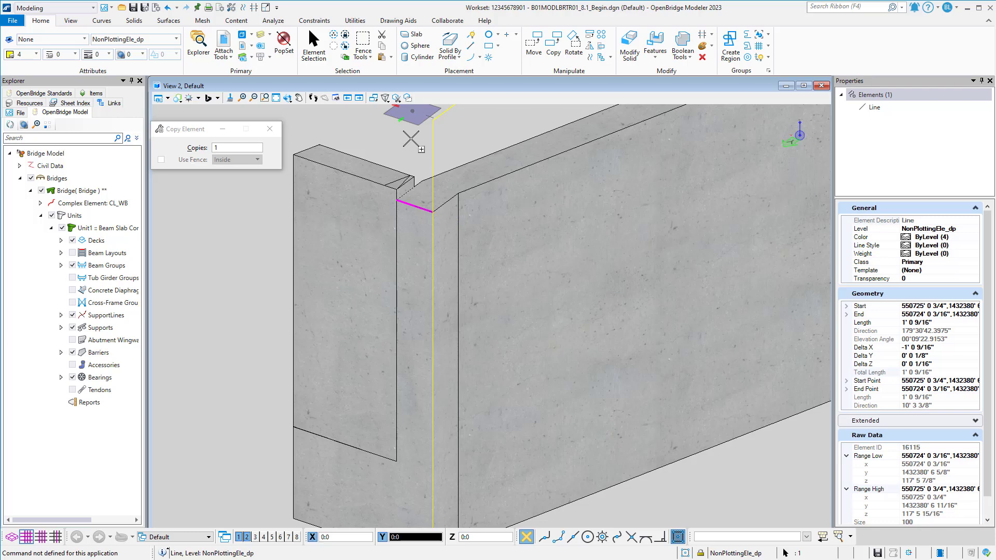
text(-15)
click(411, 139)
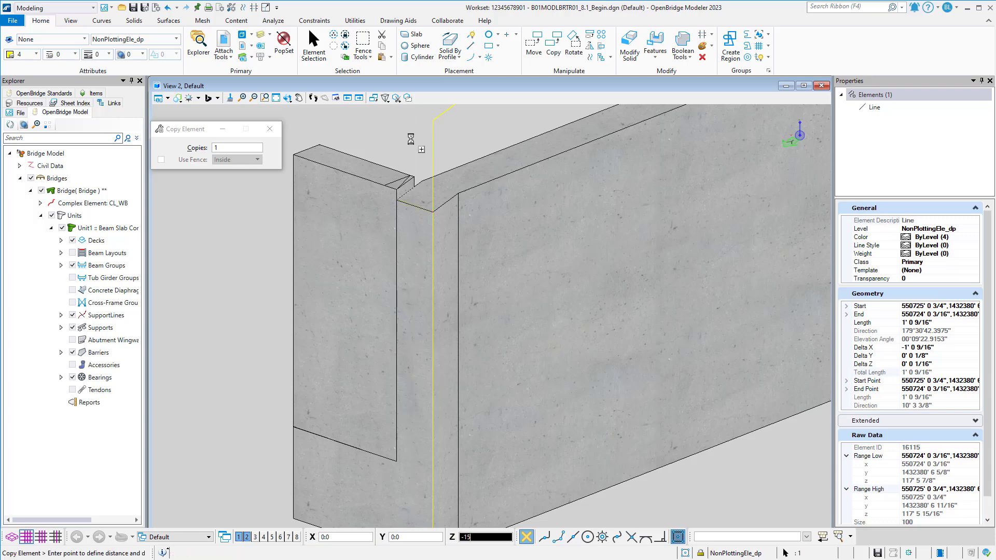
right_click(412, 139)
scroll(412, 140, down, 4)
middle_drag(441, 300, 442, 275)
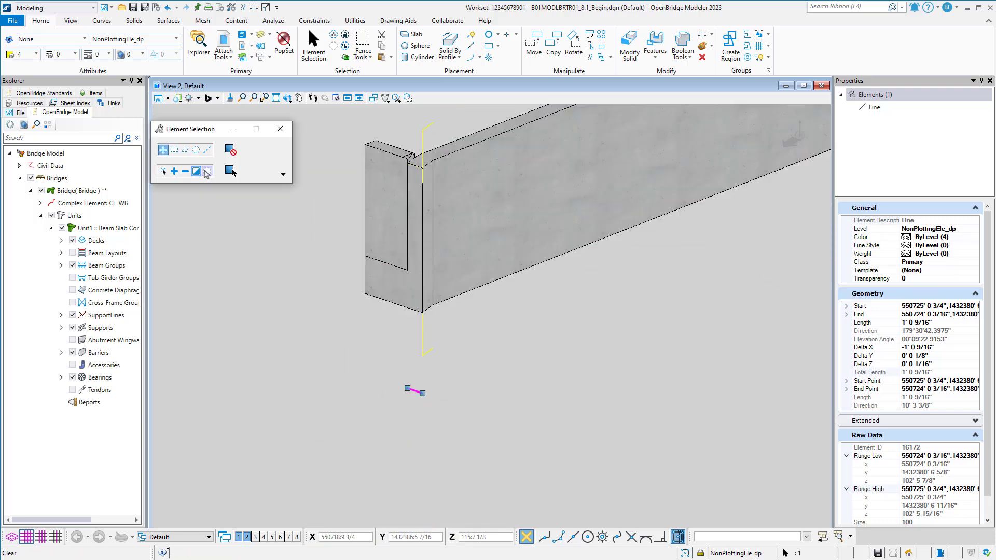
click(207, 171)
middle_drag(522, 276, 564, 329)
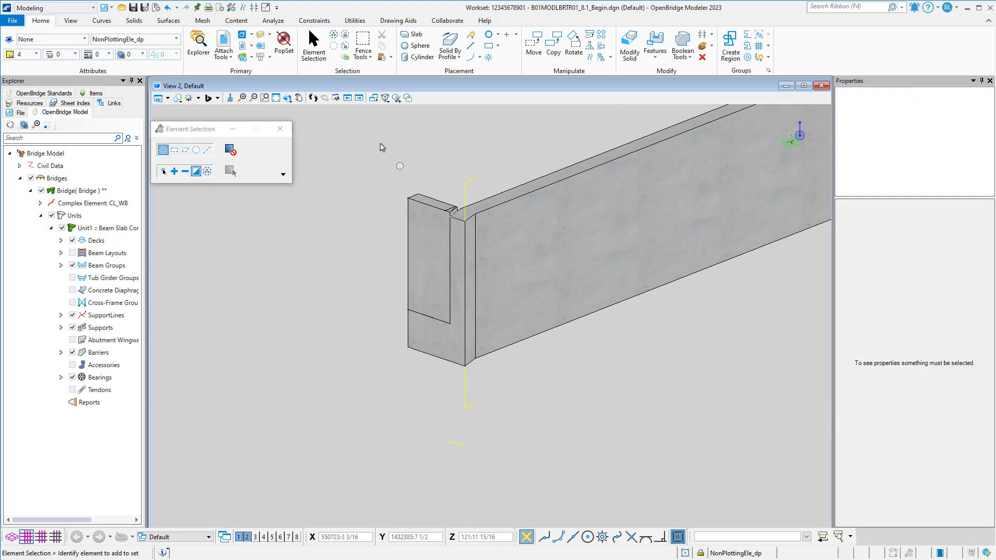
Set the Z coordinates of the copied lower line's start and end points to 105.
click(457, 444)
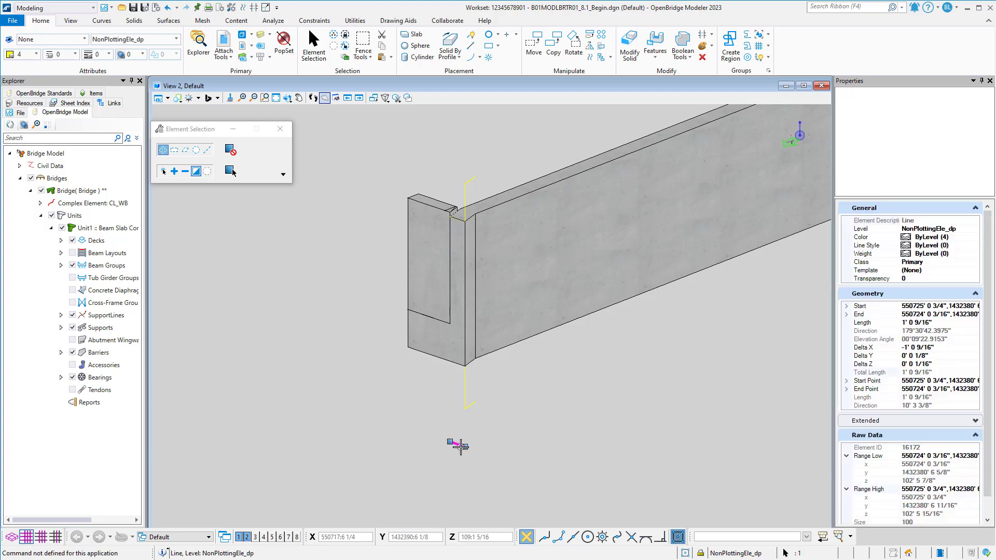
click(846, 306)
click(847, 340)
click(913, 331)
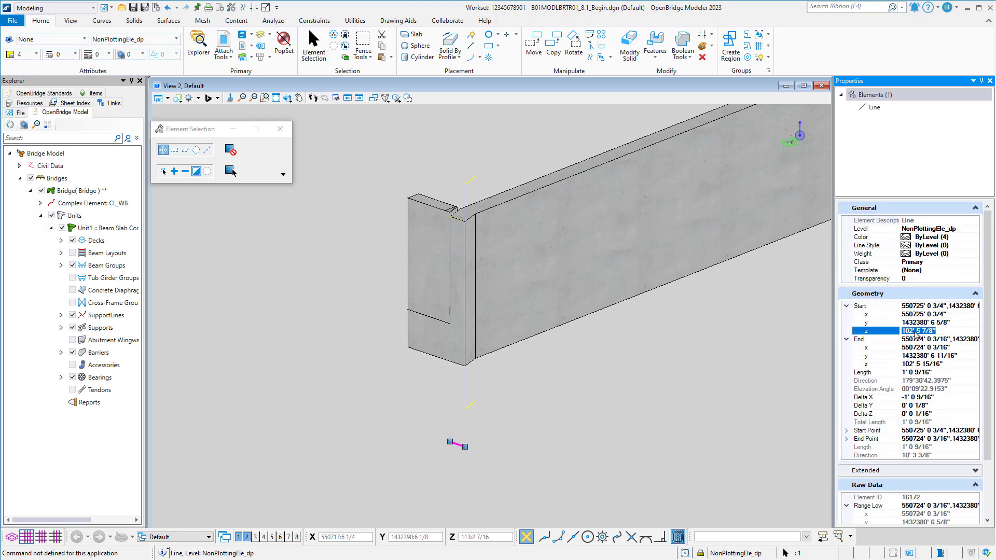
text(105)
key(Return)
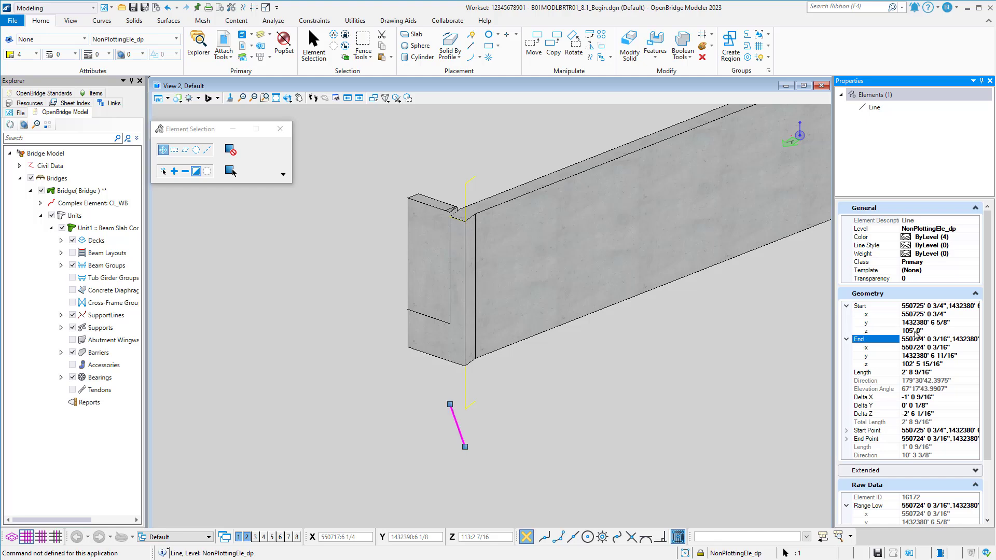
click(943, 373)
click(943, 365)
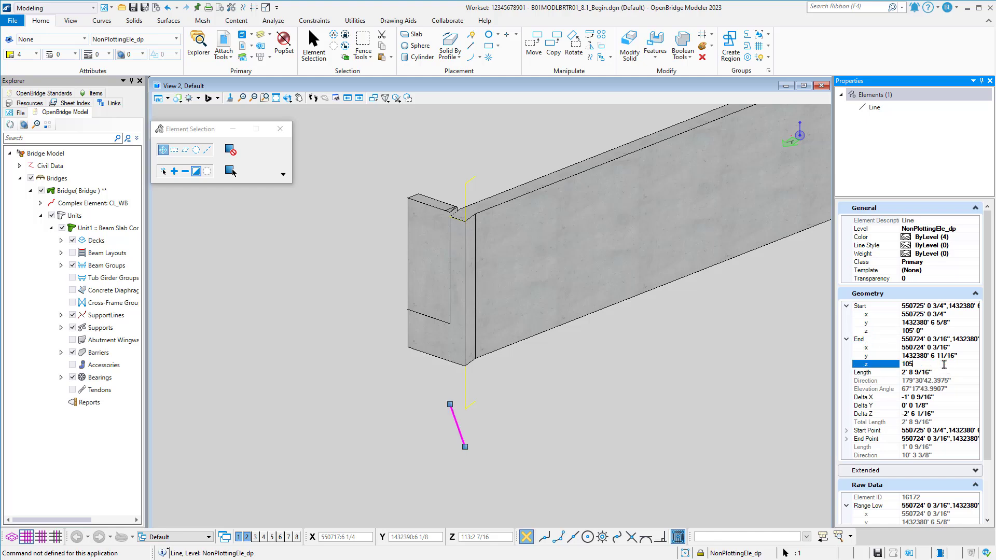
key(Return)
click(606, 354)
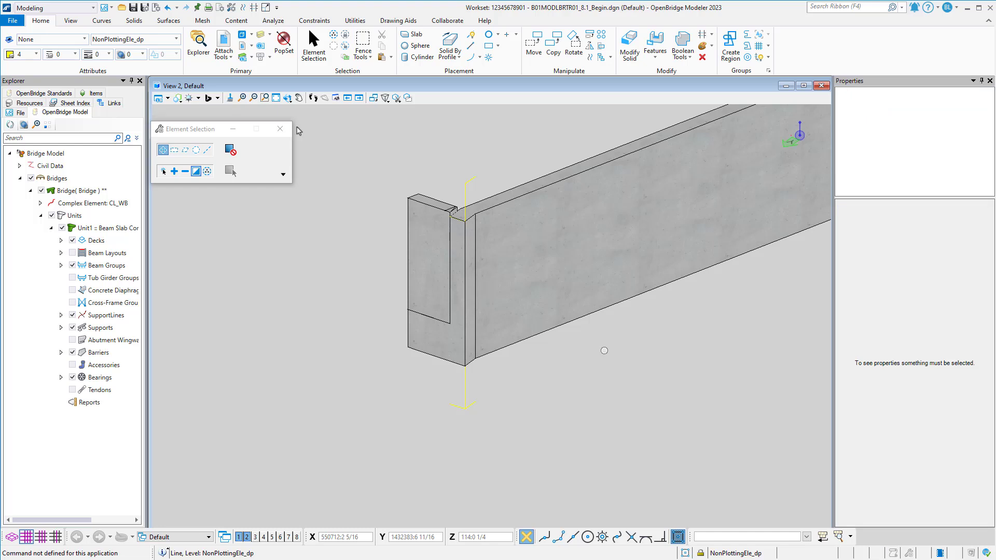
Switch to the Drawing workflow and extend the lower short line 0:6 beyond its end at the vertical line.
click(55, 8)
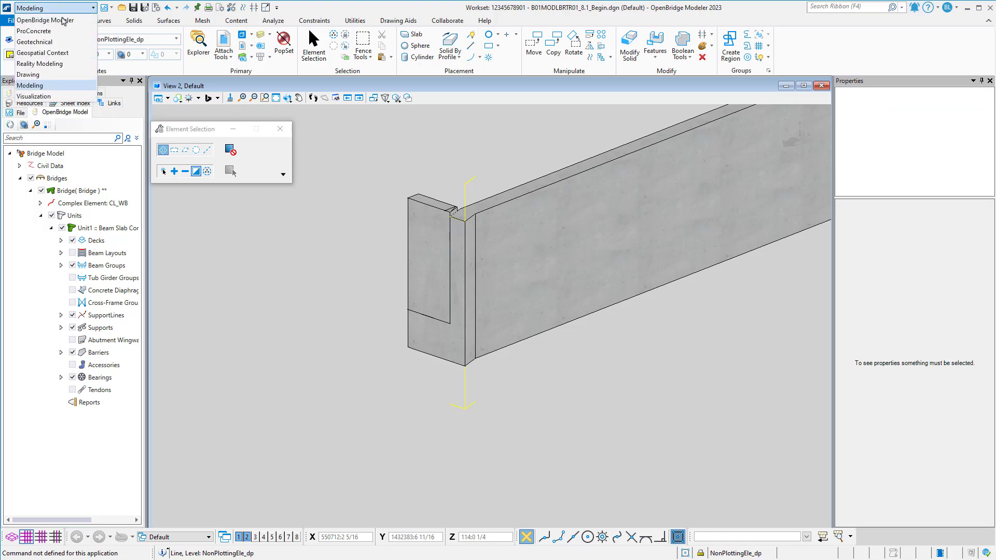
click(49, 75)
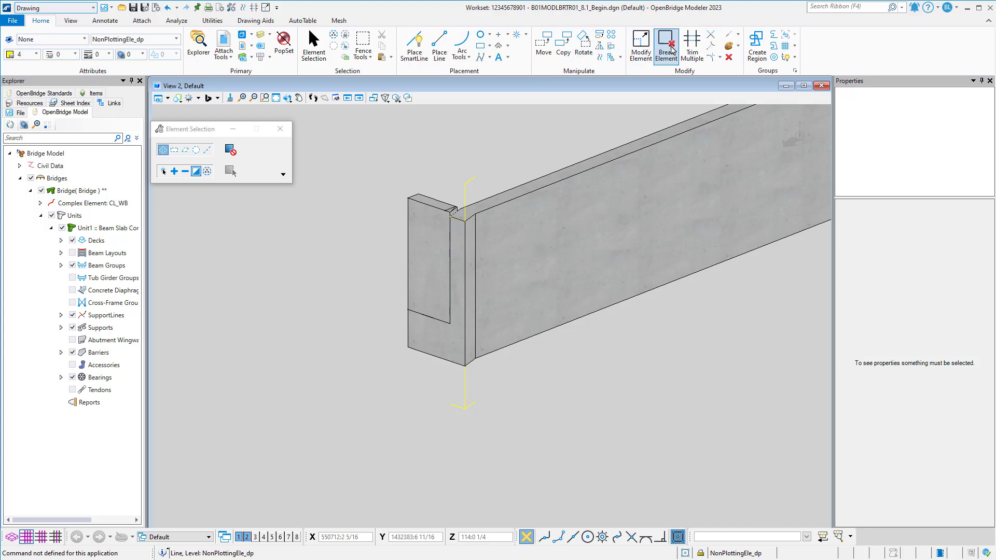
click(737, 34)
click(758, 72)
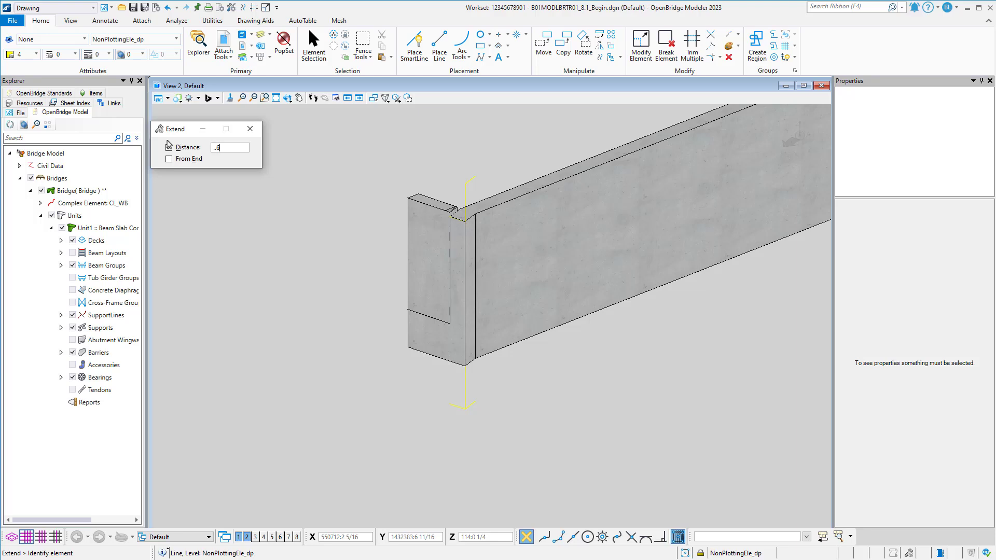
scroll(466, 410, up, 3)
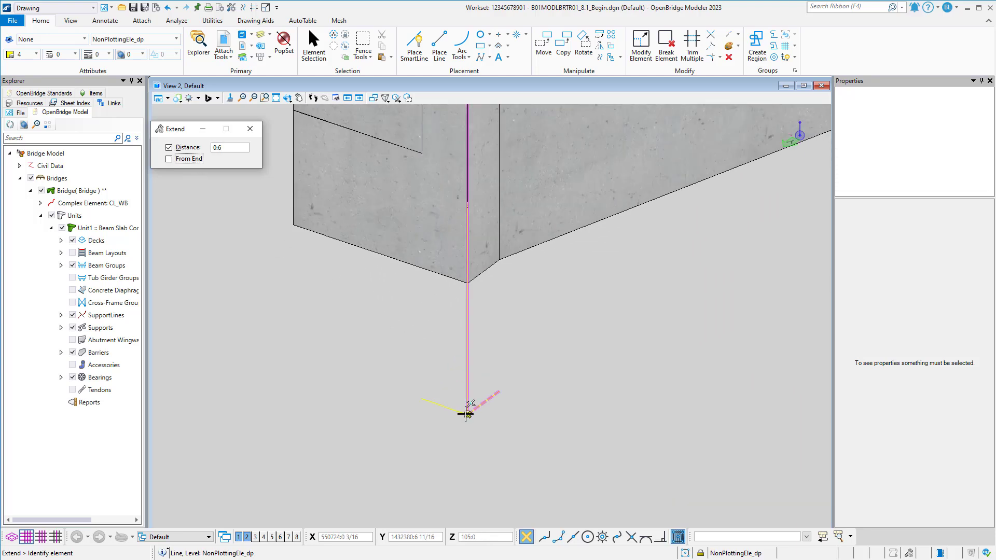
click(464, 415)
click(488, 421)
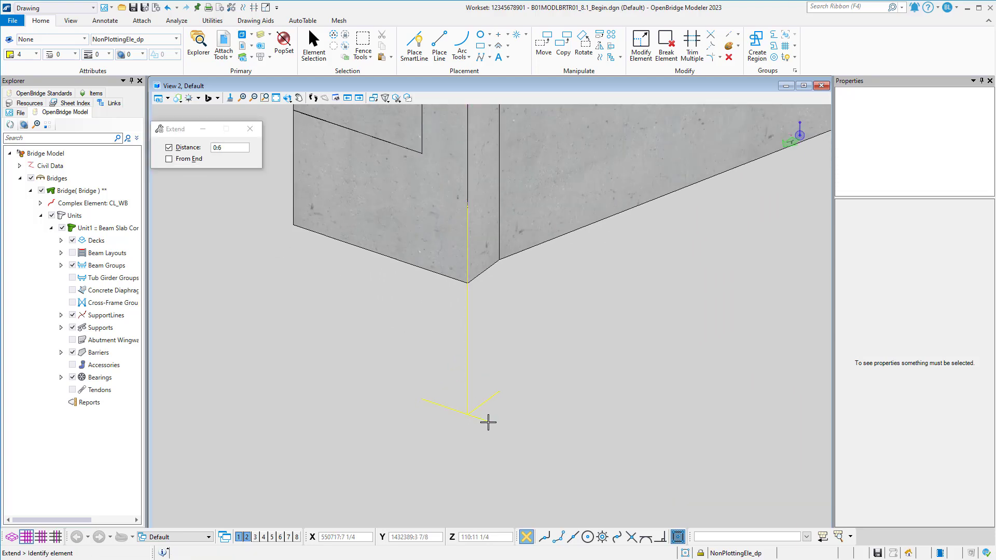
Copy the vertical line from the back wall end's bottom corner to the opposite bottom corner of the end face.
scroll(479, 413, down, 2)
click(315, 48)
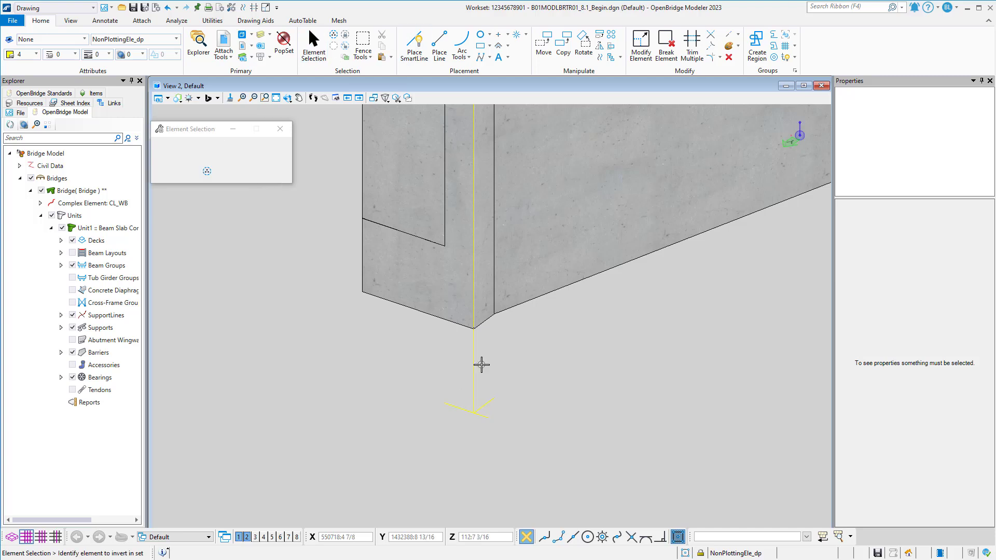
click(474, 358)
middle_drag(491, 359, 555, 374)
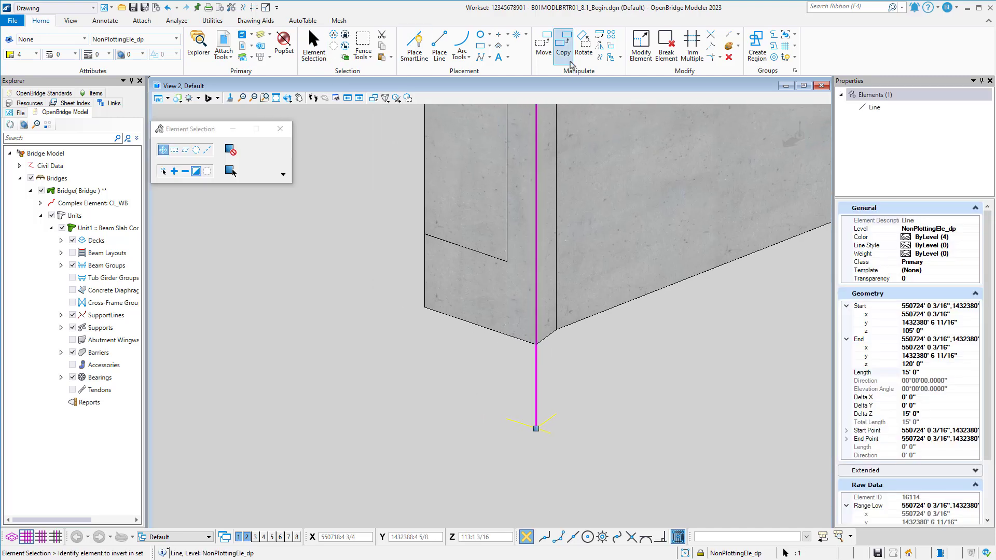
click(563, 44)
click(534, 344)
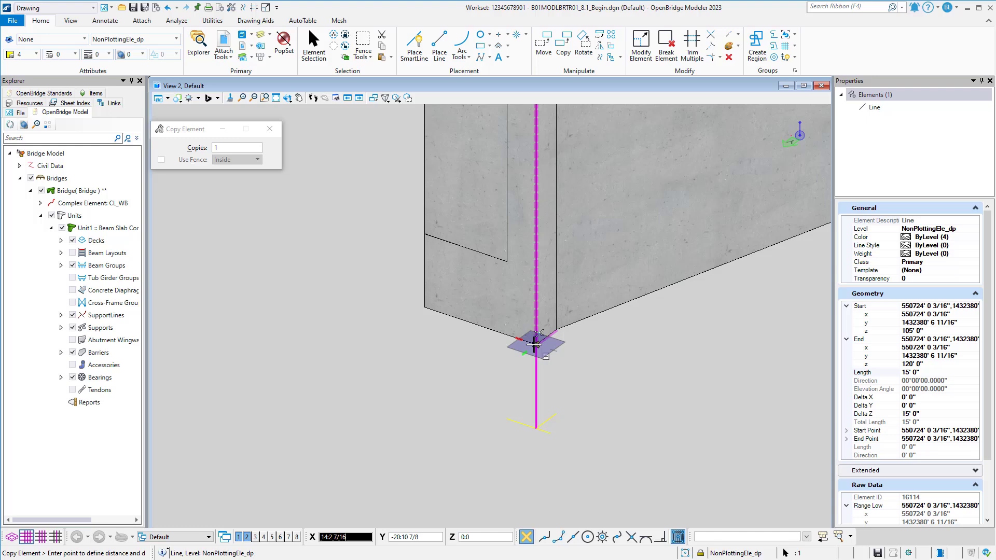
click(426, 309)
key(Escape)
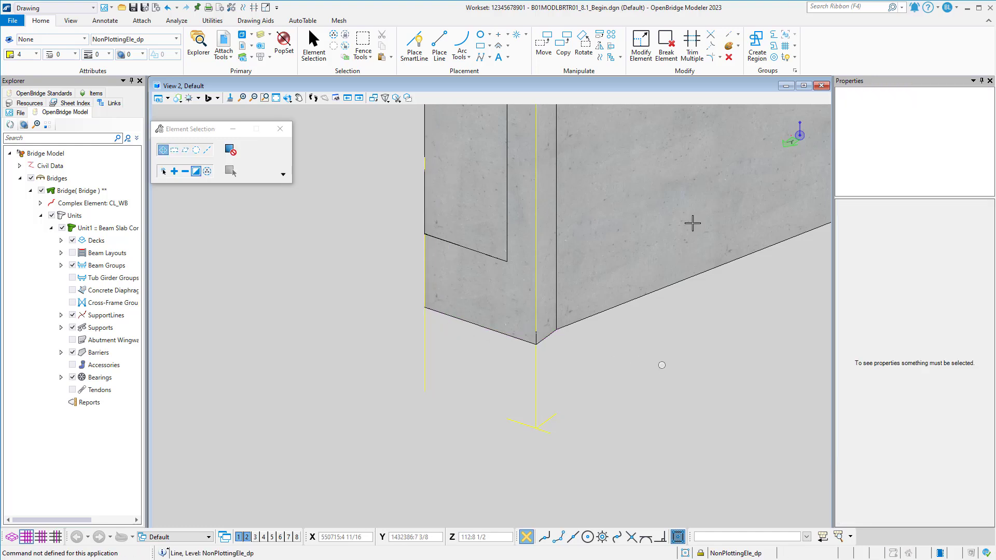
Extend the lower short line to meet the copied vertical line, with the fixed extension distance turned off.
click(729, 36)
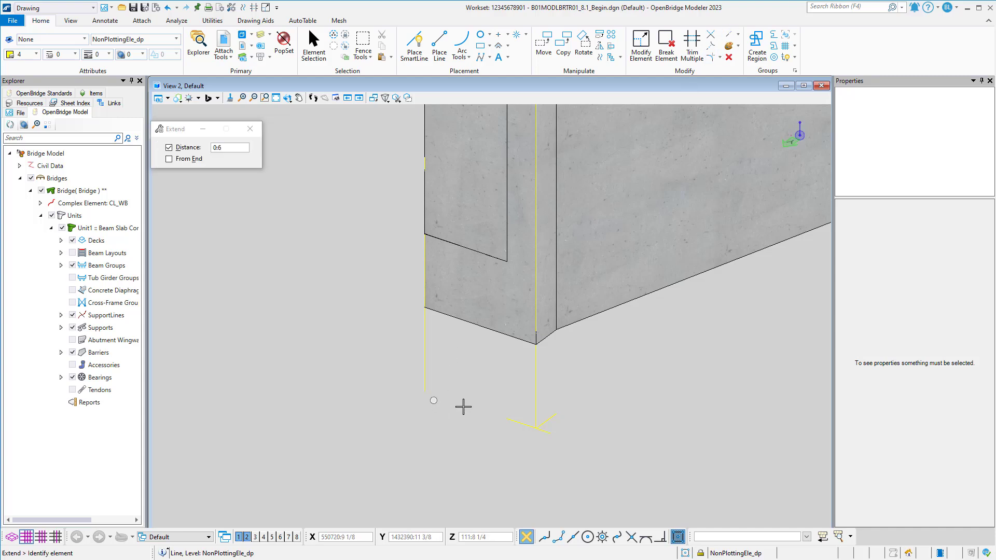
click(169, 148)
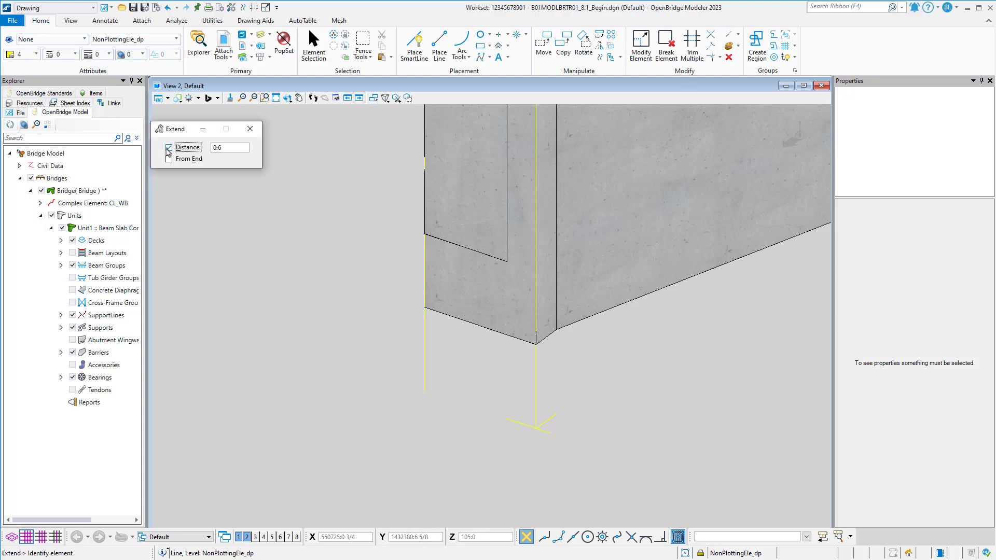
click(507, 417)
click(427, 393)
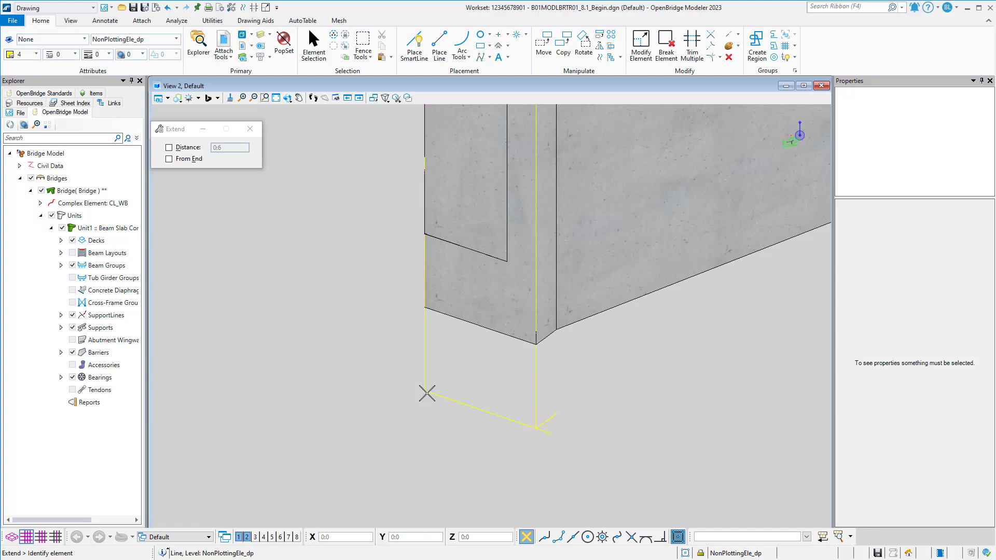
Copy the lower line parallel at a distance of 0:5 1/2 toward the inside of the wall, keeping the original.
click(600, 57)
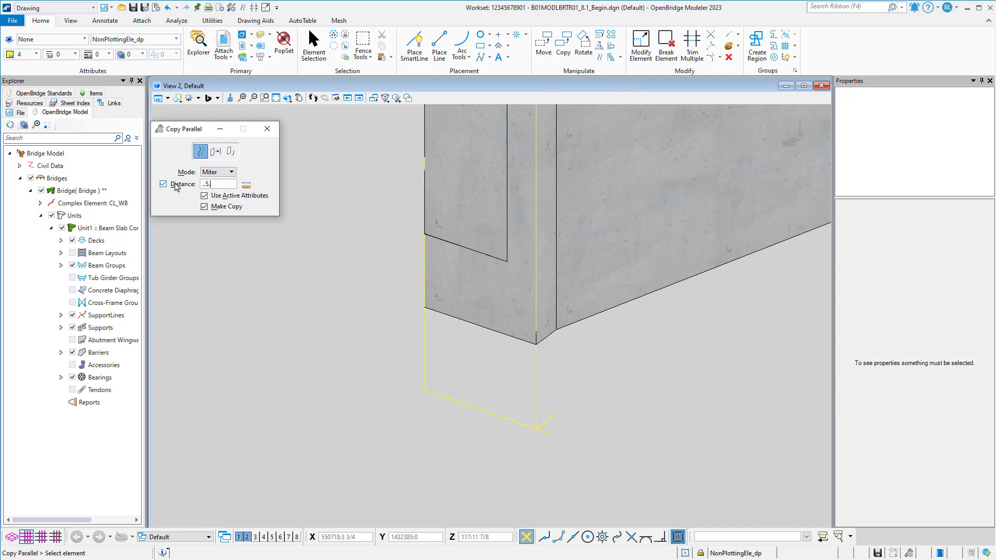
click(478, 403)
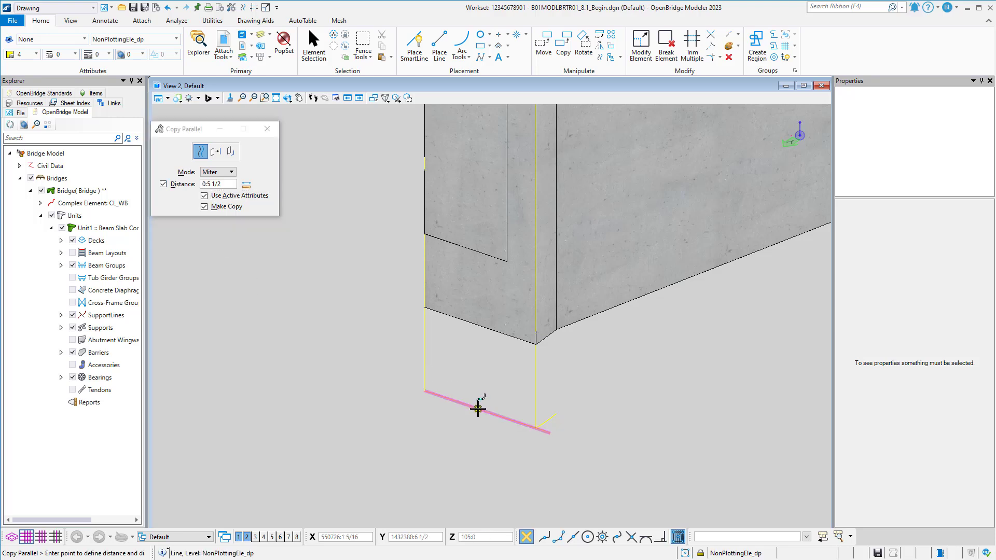
click(493, 381)
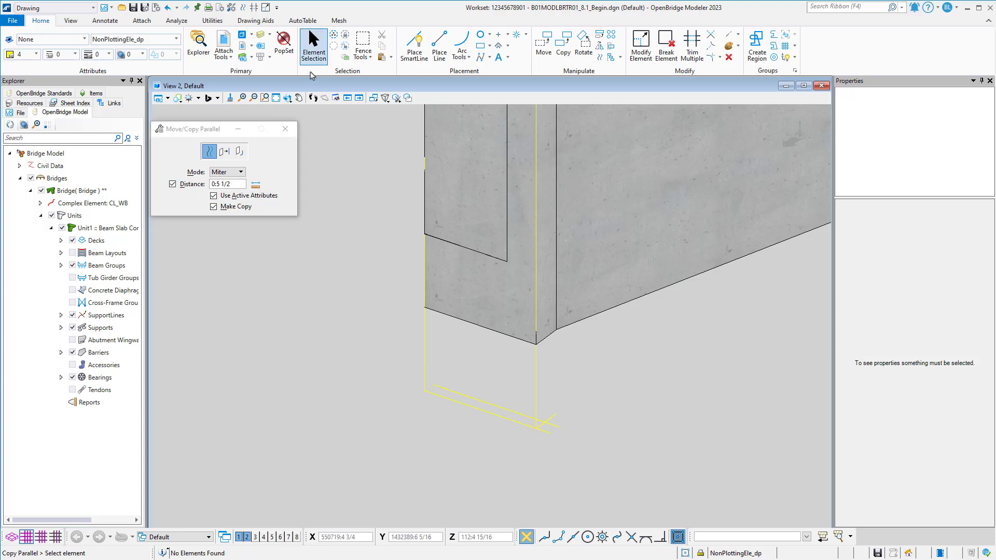
In the top view, copy the vertical line at the cheek wall's outer corner to where the parallel line crosses the skewed end edge.
click(238, 536)
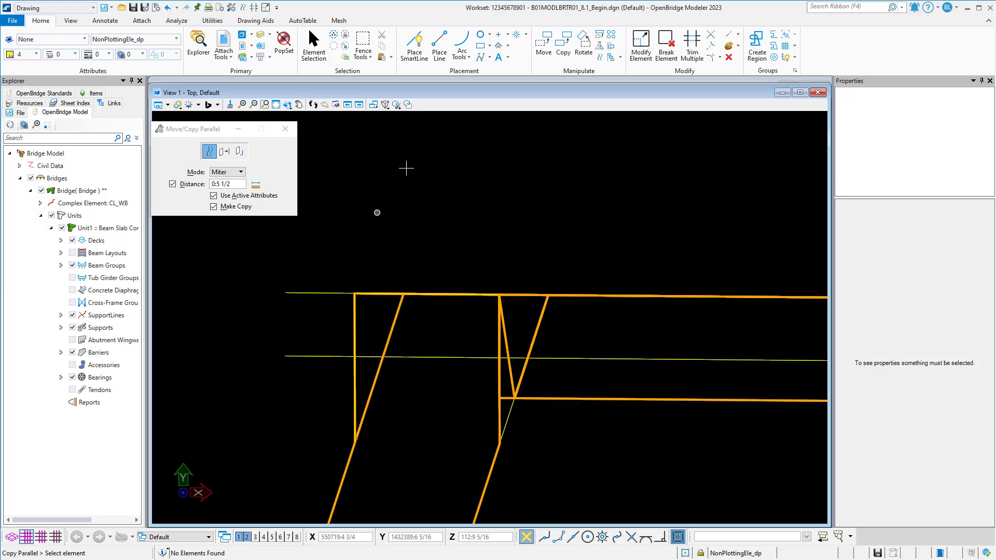
click(313, 42)
scroll(593, 312, up, 3)
middle_drag(701, 313, 544, 312)
scroll(544, 312, up, 3)
drag(560, 308, 561, 309)
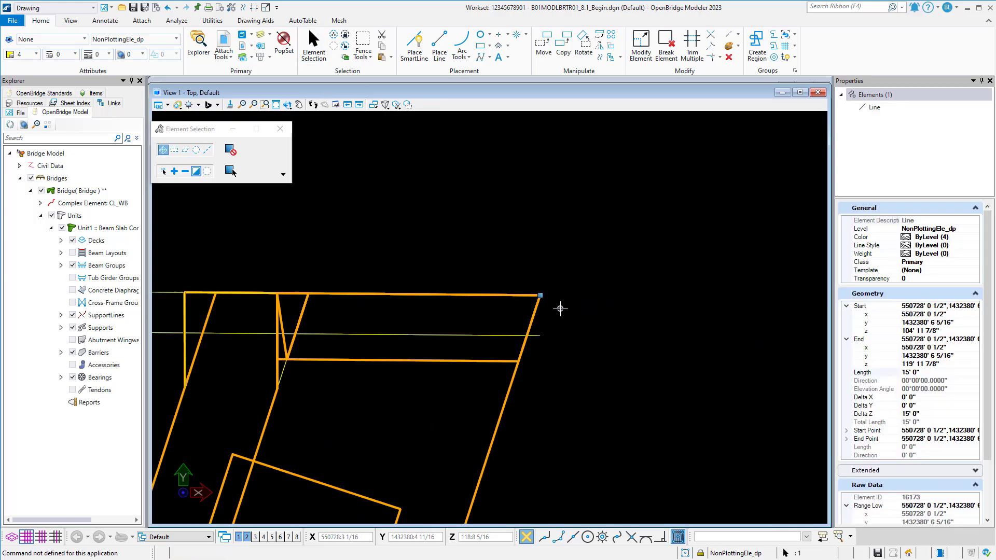
click(566, 49)
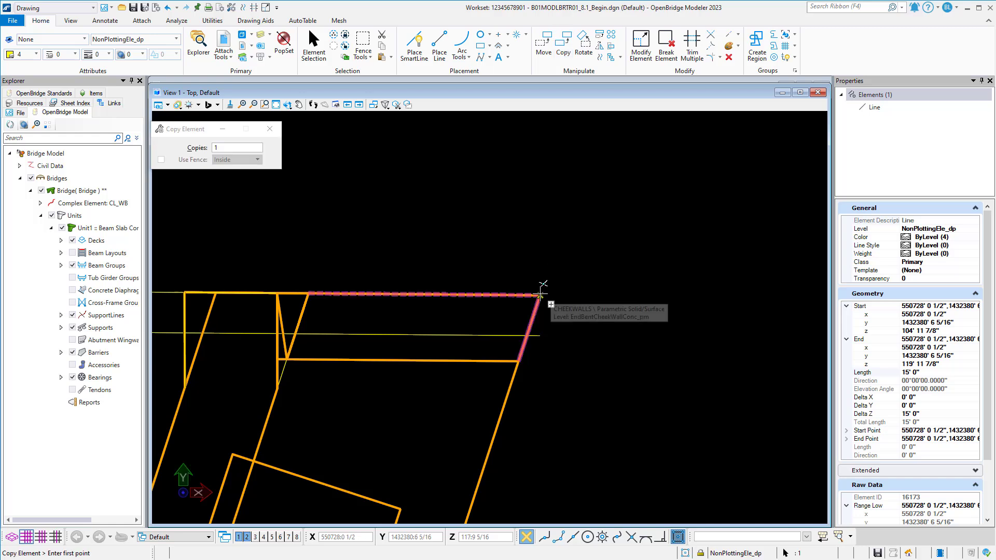
click(540, 296)
key(Escape)
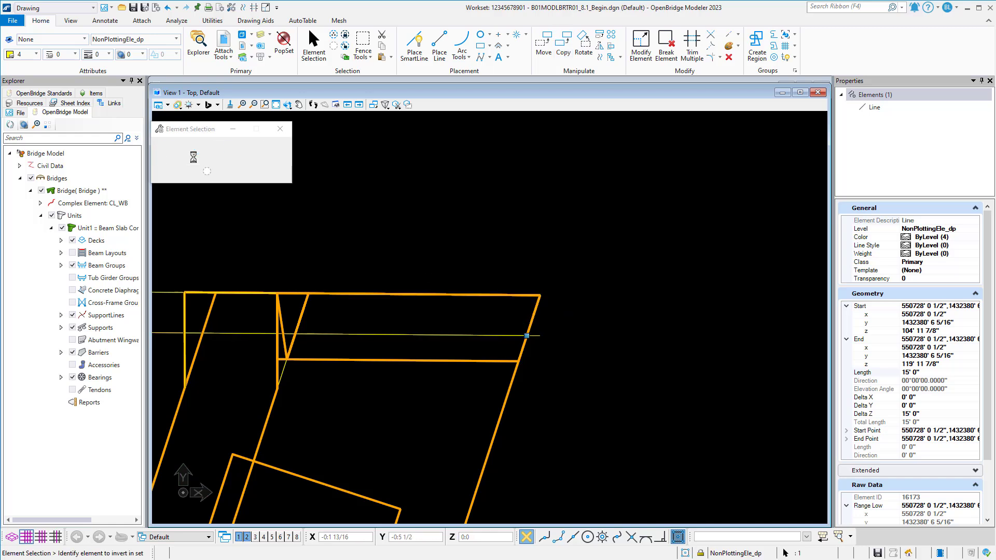
Back in the 3D view, fit the parallel line's far end to the newly copied vertical line.
click(247, 537)
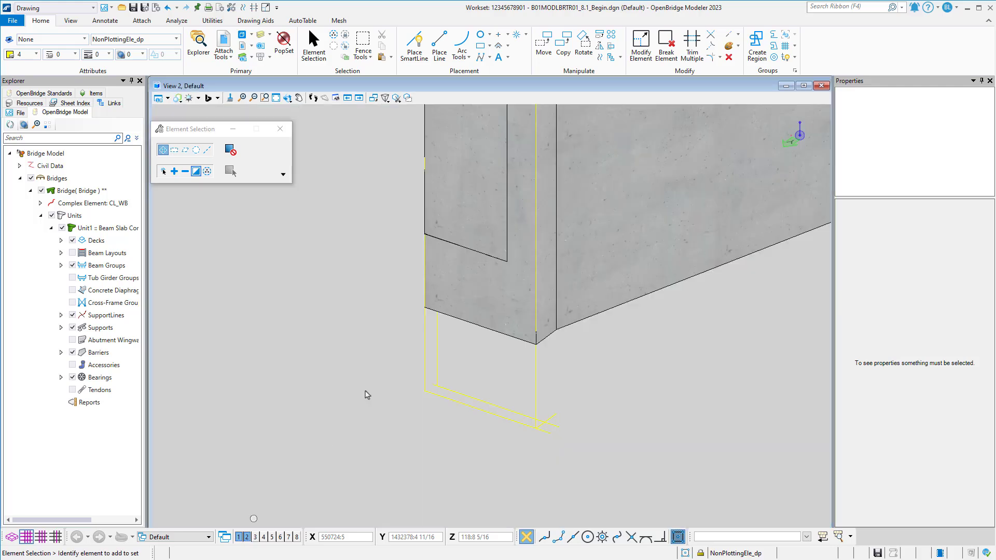
scroll(457, 320, up, 4)
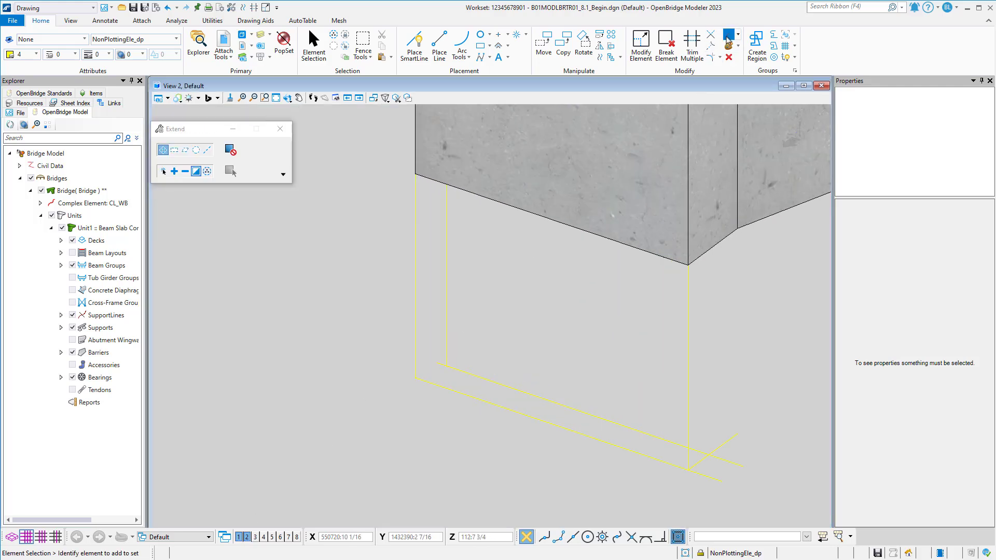
click(437, 361)
click(448, 364)
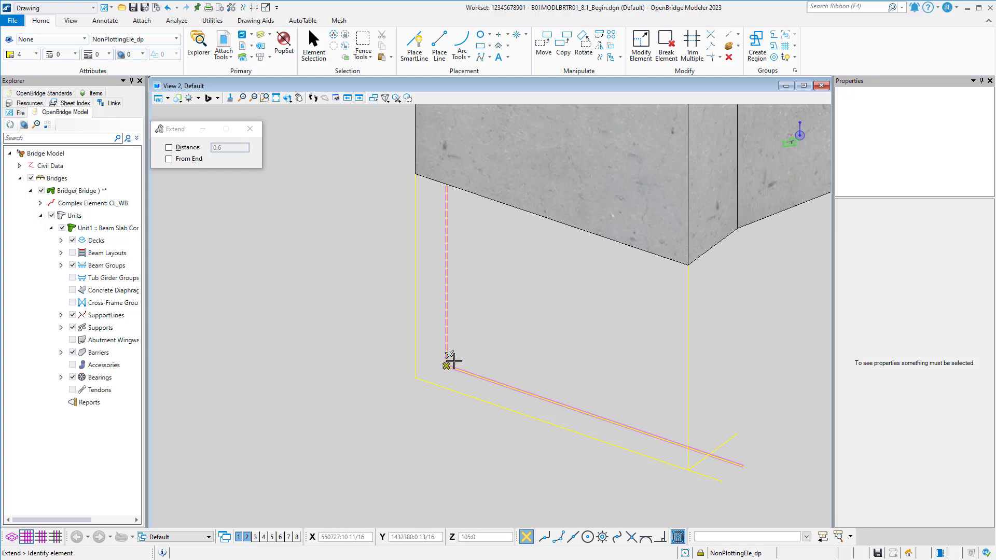
scroll(450, 362, down, 1)
mouse_move(465, 362)
middle_down()
mouse_move(435, 362)
mouse_move(427, 378)
mouse_move(478, 351)
mouse_move(520, 352)
mouse_move(525, 368)
mouse_move(463, 374)
middle_up()
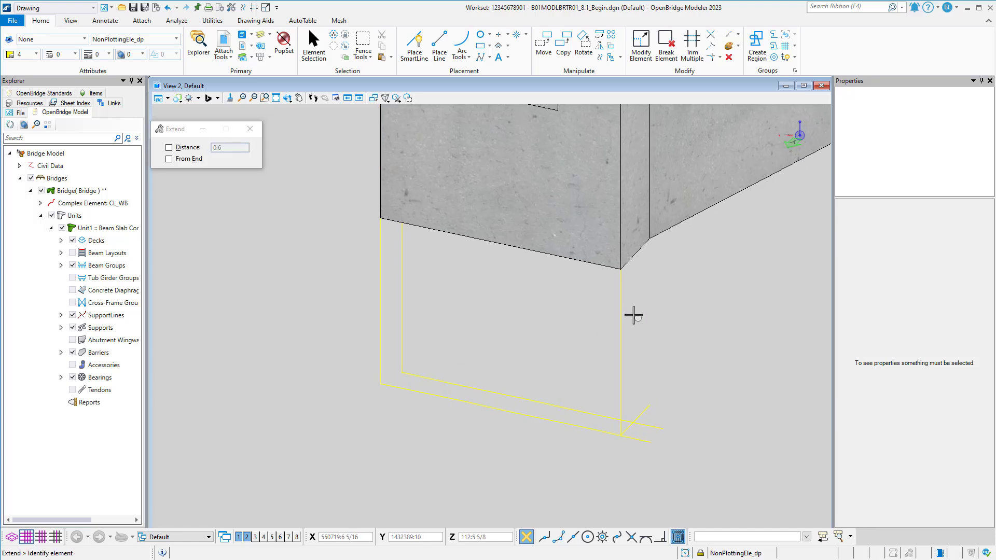
Copy the vertical line at the wall's near corner to the overhanging ends of the lower line and the parallel line.
click(313, 46)
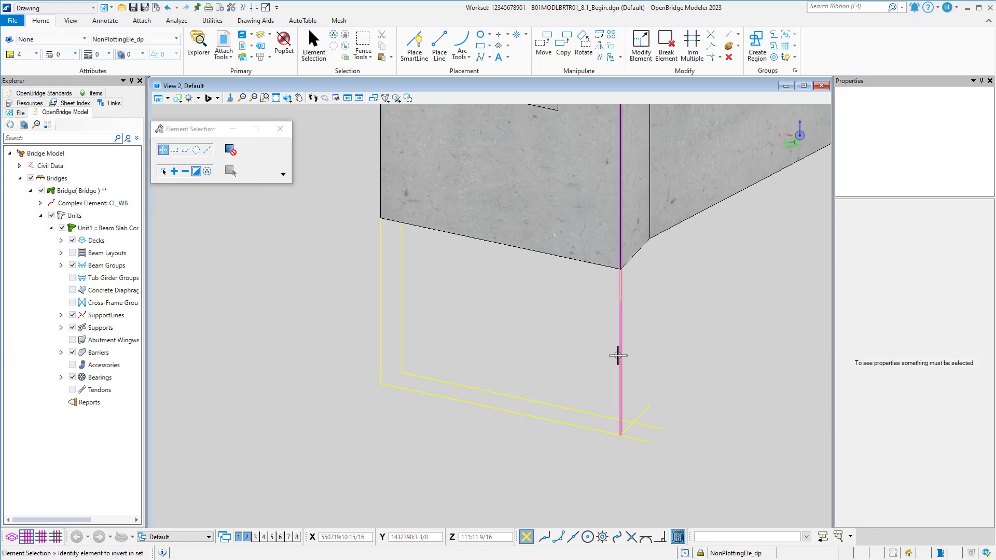
click(618, 356)
click(563, 45)
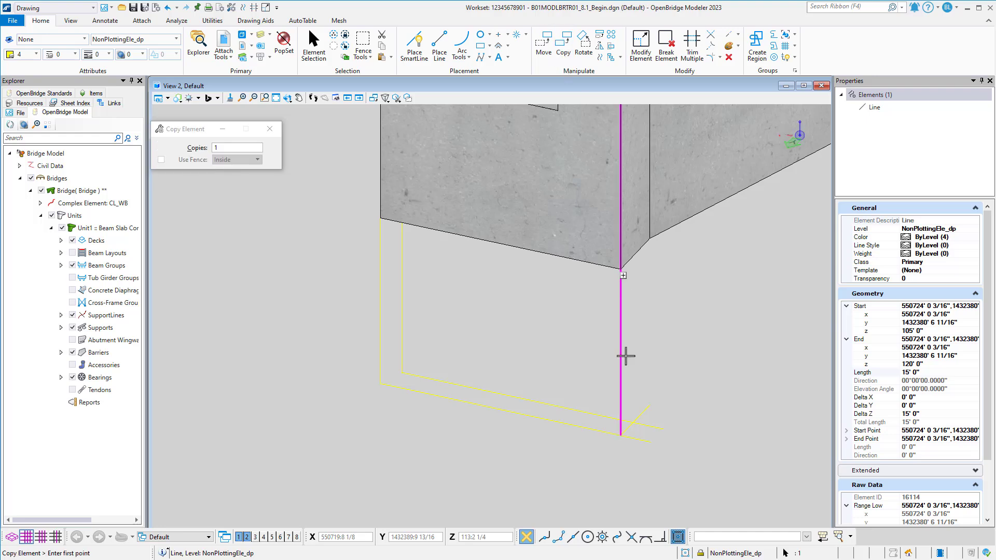
click(621, 435)
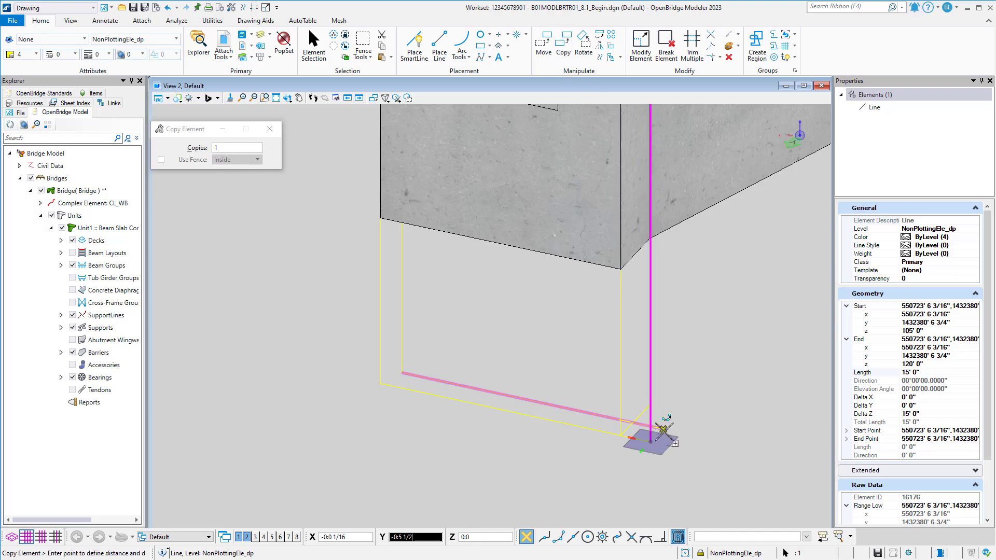
click(663, 429)
right_click(662, 414)
key(Escape)
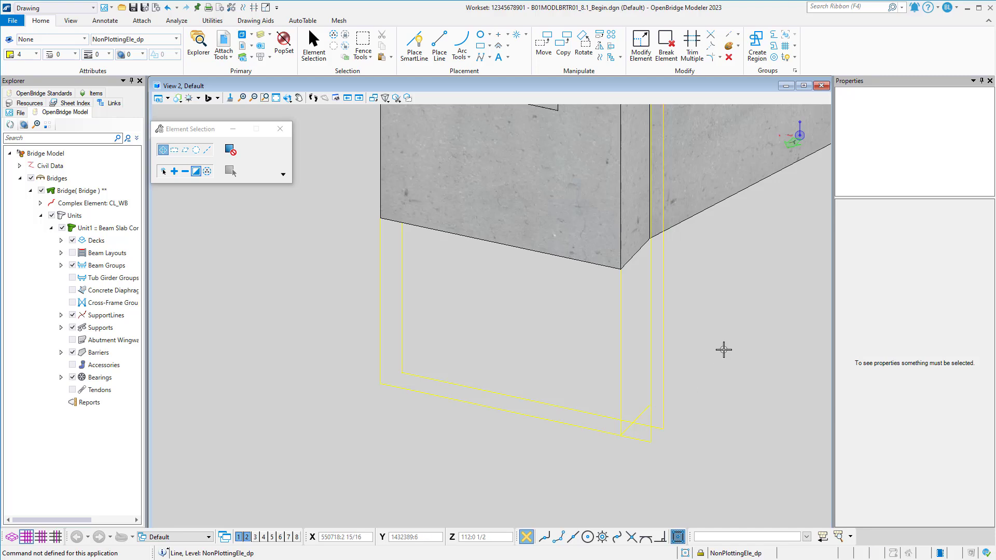
In the top view, copy the corner vertical line to the two points where the parallel line crosses the straight wall edges.
click(239, 537)
middle_drag(254, 337, 378, 328)
click(329, 288)
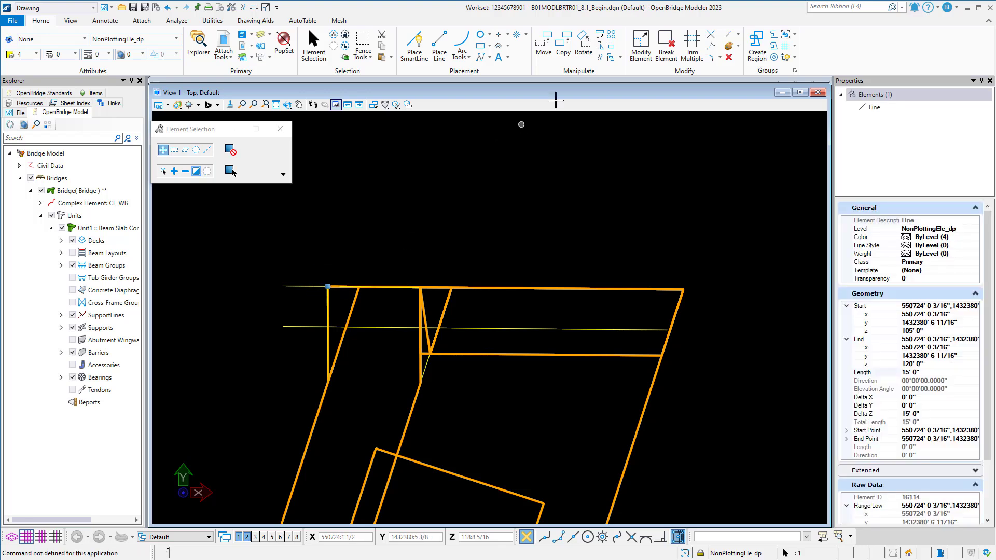
click(563, 46)
click(329, 286)
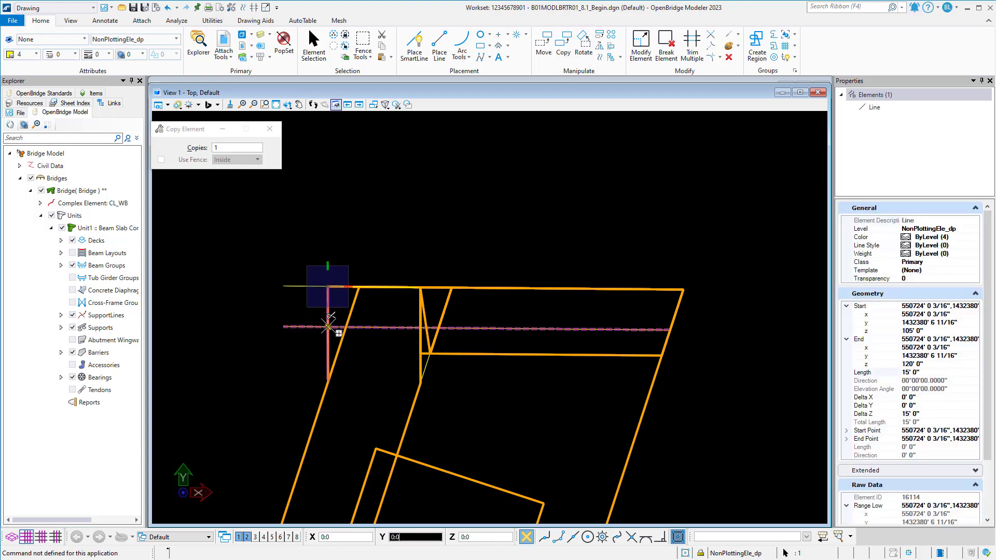
click(327, 327)
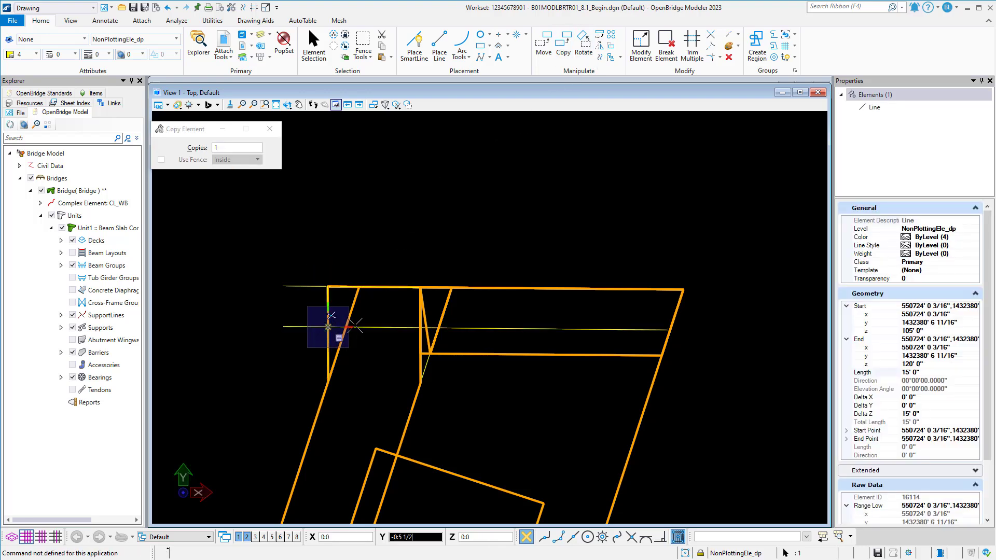
click(421, 325)
key(Escape)
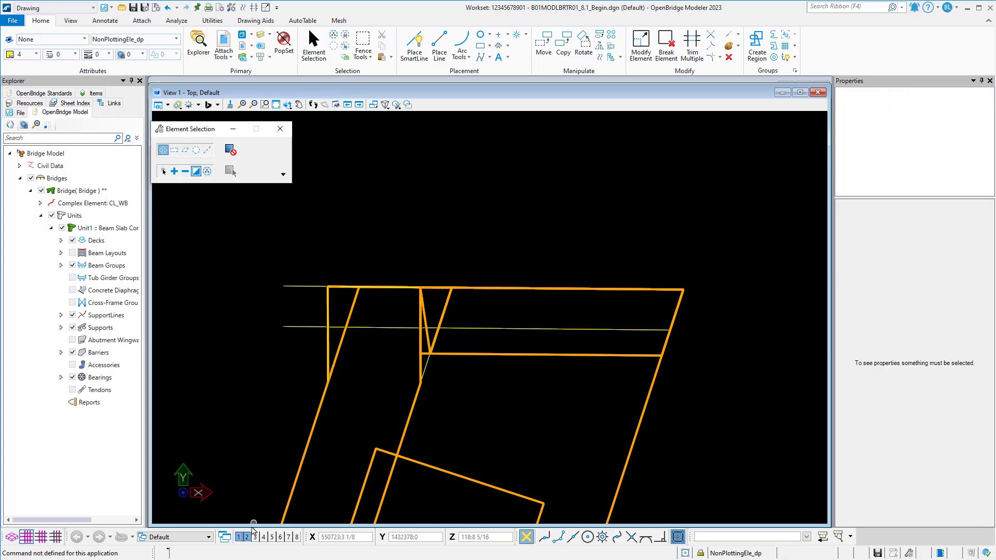
In the 3D view, stretch the upper end of the low-placed vertical copy above the top of the back wall and clear the selection.
click(247, 537)
click(247, 537)
mouse_move(579, 355)
middle_down()
mouse_move(545, 324)
mouse_move(574, 347)
mouse_move(458, 349)
mouse_move(540, 347)
middle_up()
scroll(541, 337, down, 2)
middle_drag(554, 231, 513, 369)
mouse_move(543, 262)
middle_down()
mouse_move(519, 391)
mouse_move(531, 199)
middle_up()
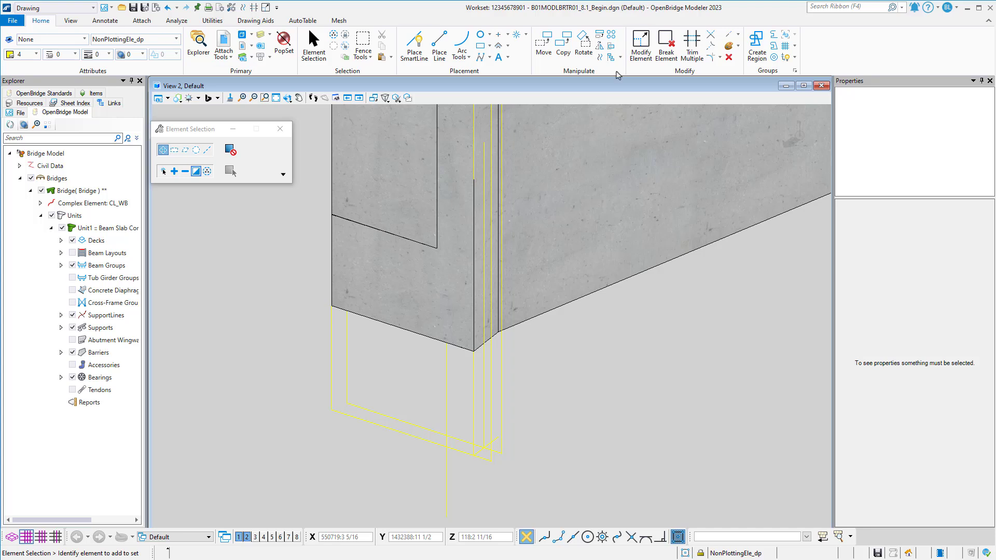
click(738, 35)
click(748, 73)
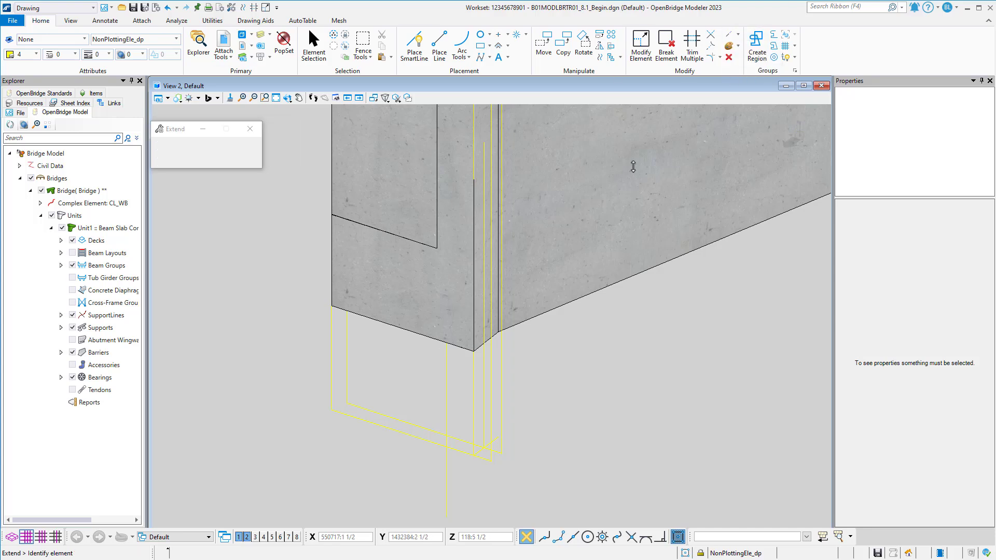
click(319, 49)
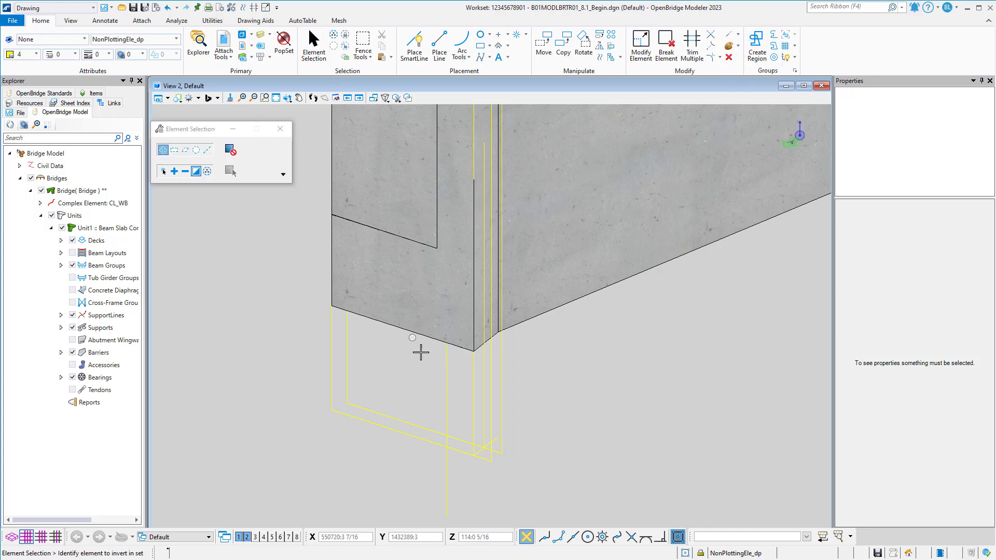
click(446, 370)
scroll(447, 363, down, 5)
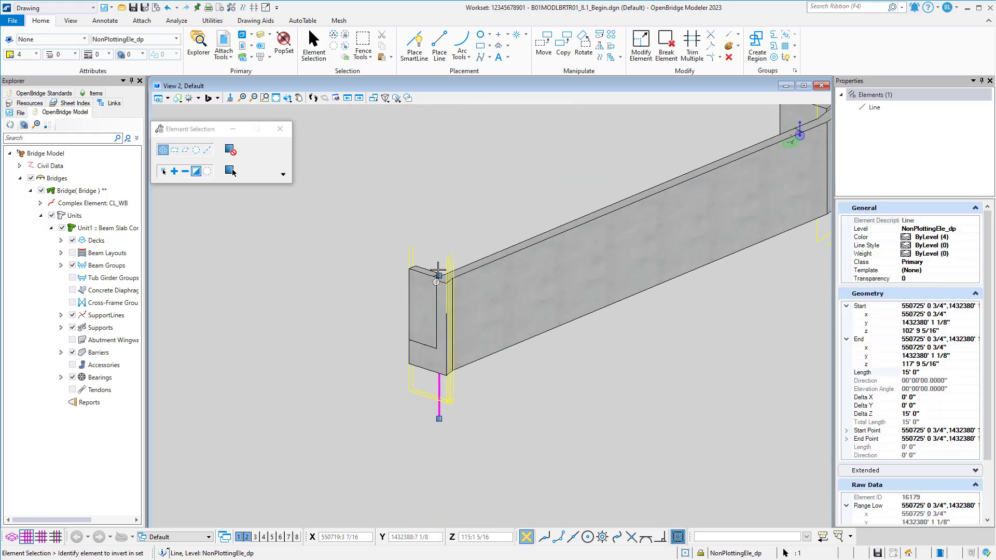
scroll(437, 272, up, 5)
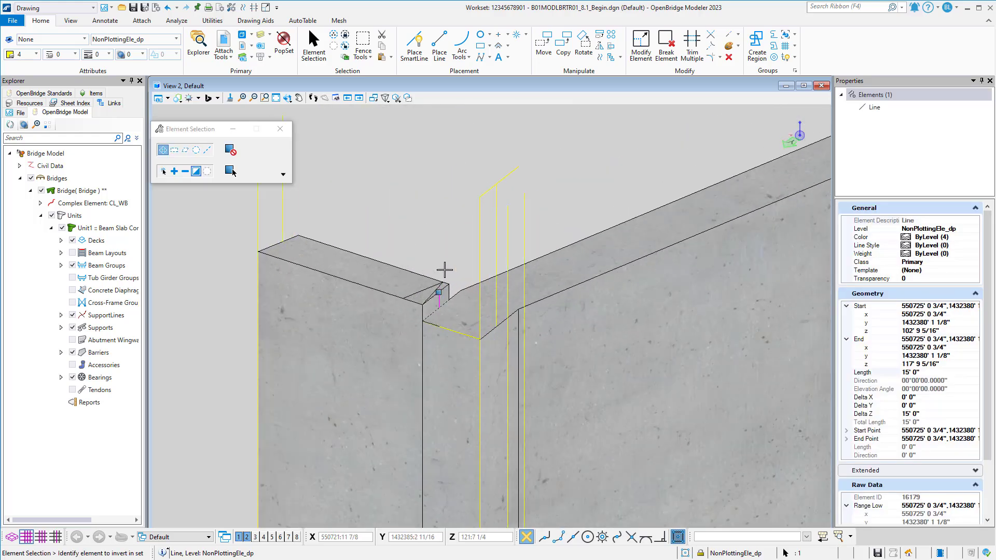
click(438, 192)
click(450, 234)
Draw a line across the cap top from the stretched vertical line's lower end to where another vertical line meets the cap's sloped end edge.
shift+middle_drag(451, 235, 451, 235)
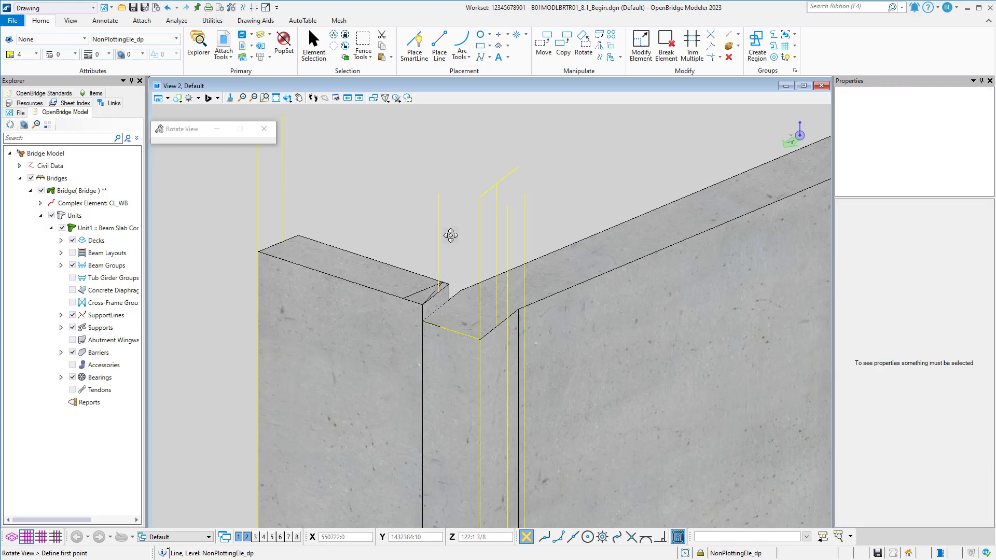
click(450, 235)
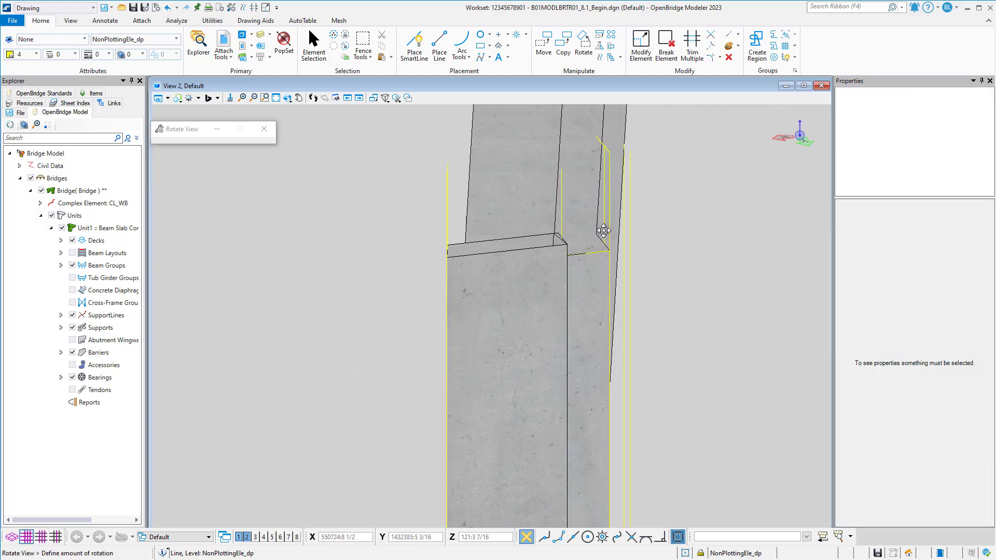
click(624, 172)
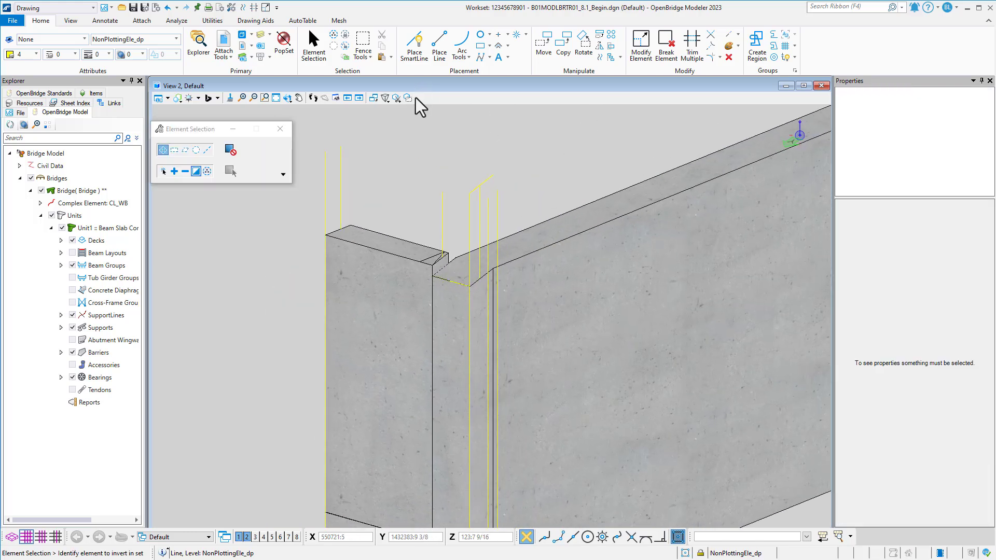
click(413, 52)
scroll(446, 208, up, 3)
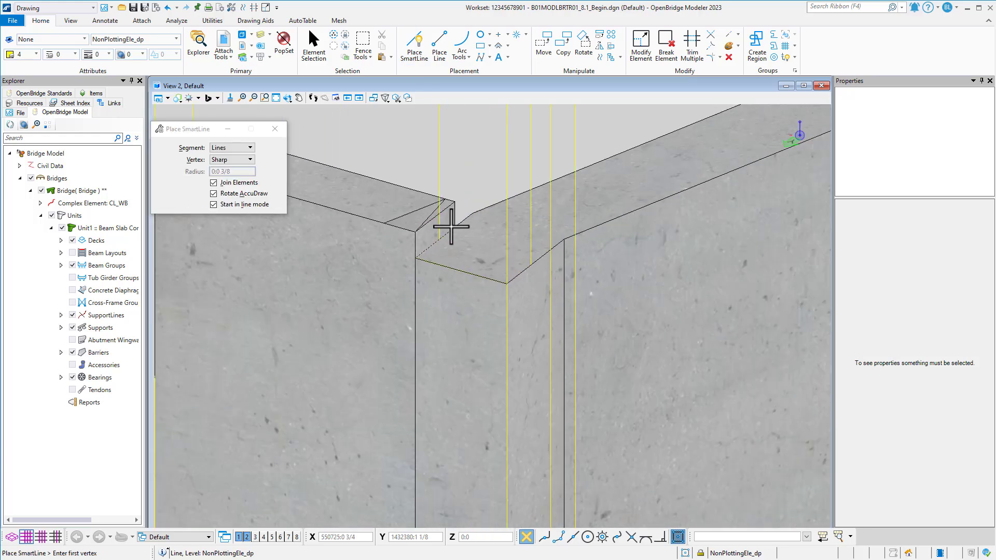
scroll(446, 234, up, 5)
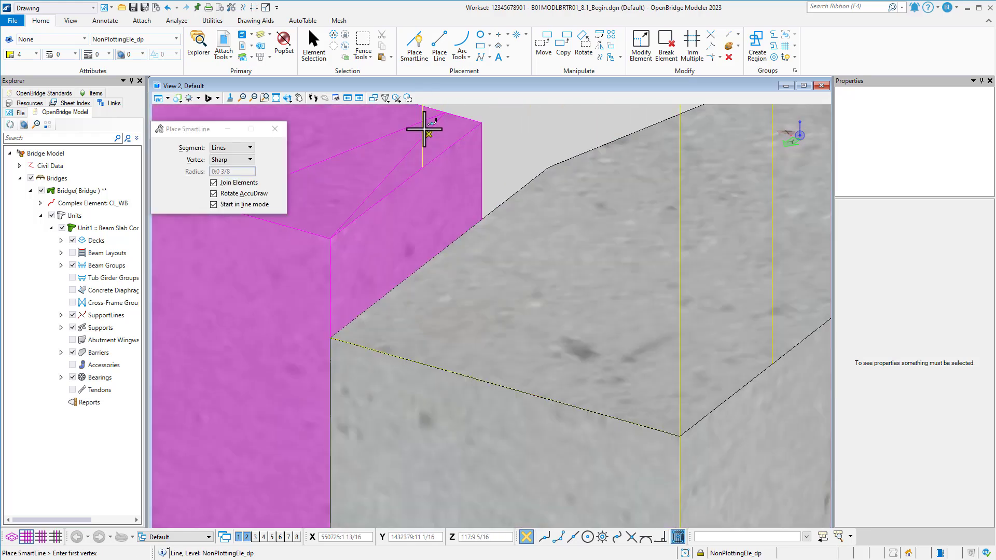
middle_drag(424, 129, 437, 222)
middle_click(435, 205)
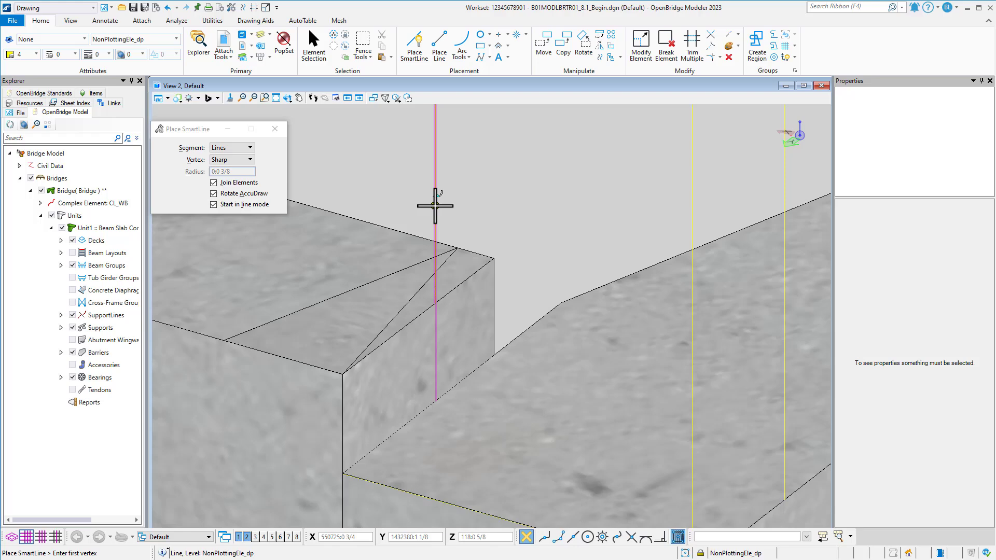
click(522, 329)
scroll(533, 322, down, 2)
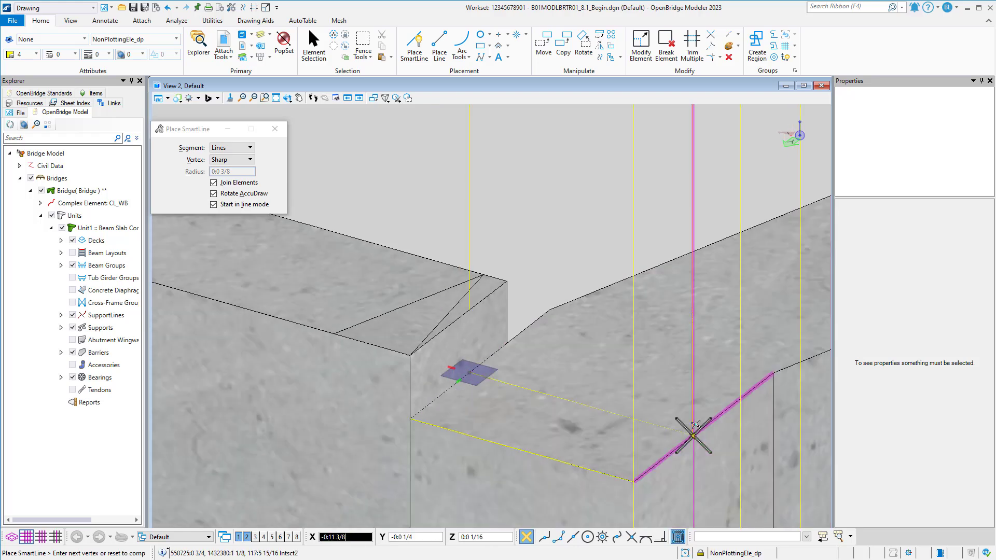
click(695, 425)
right_click(692, 426)
scroll(562, 342, down, 1)
shift+middle_drag(575, 359, 746, 355)
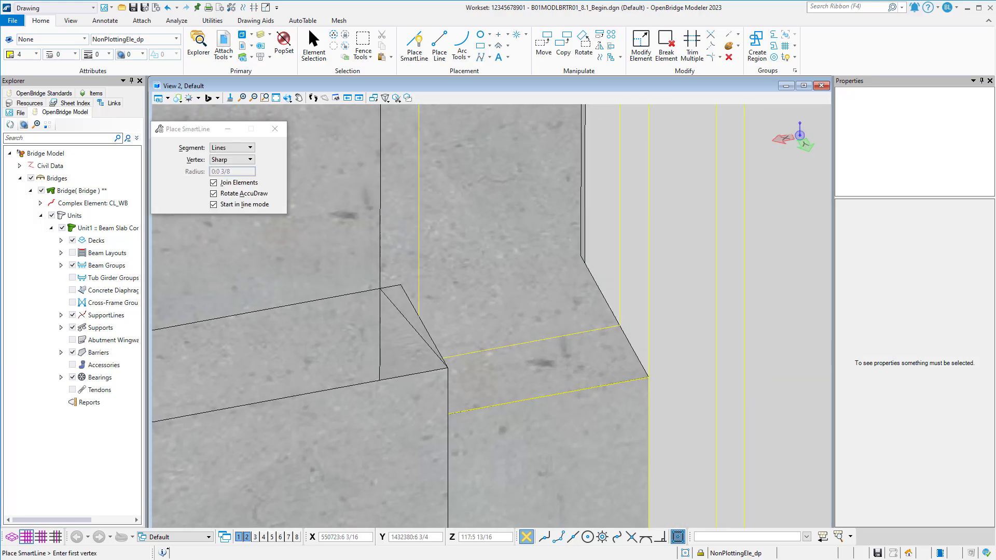
shift+middle_drag(757, 282, 658, 313)
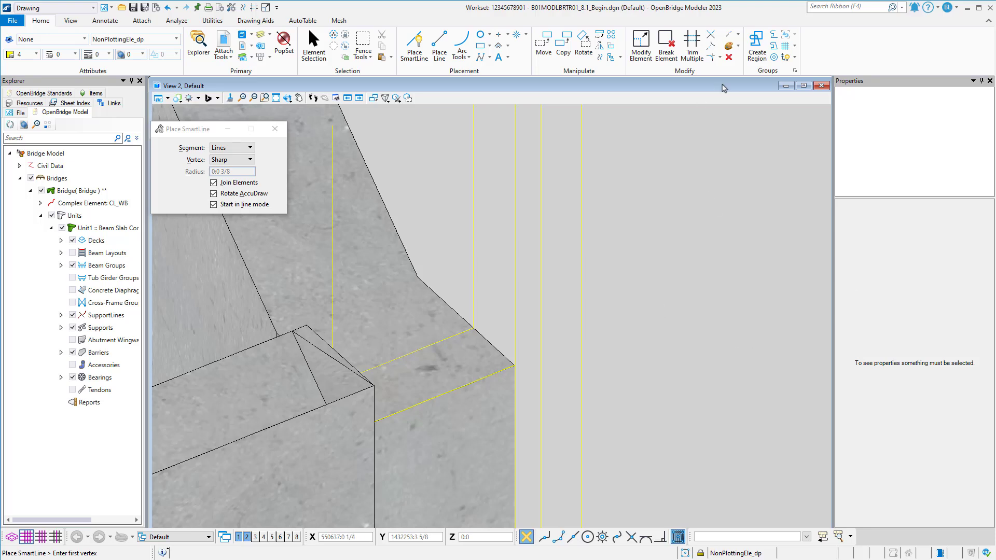
click(737, 37)
click(742, 58)
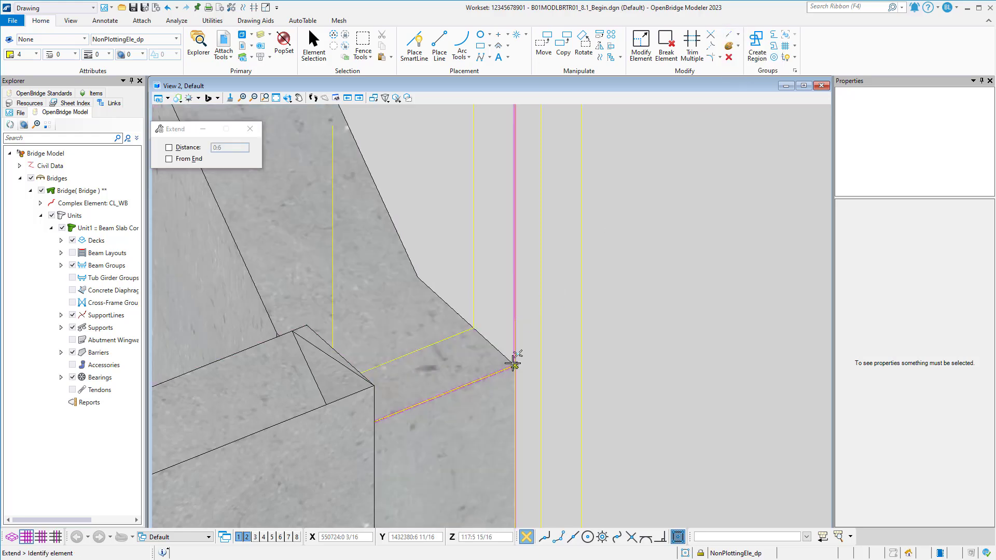
key(Escape)
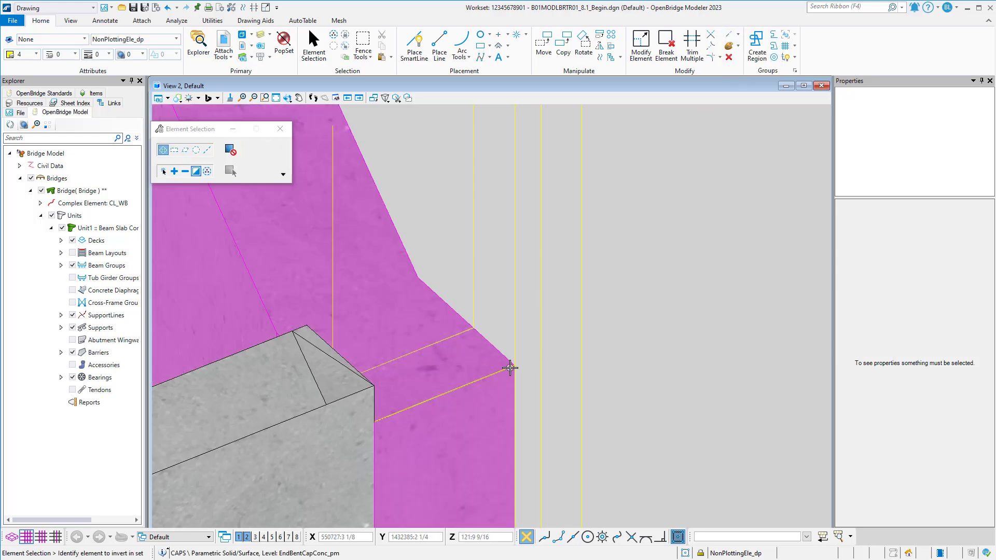
Hide the EndBentCapConc_pm level in View 2 so only the cheek wall and construction lines remain displayed.
scroll(513, 367, down, 2)
scroll(528, 367, up, 3)
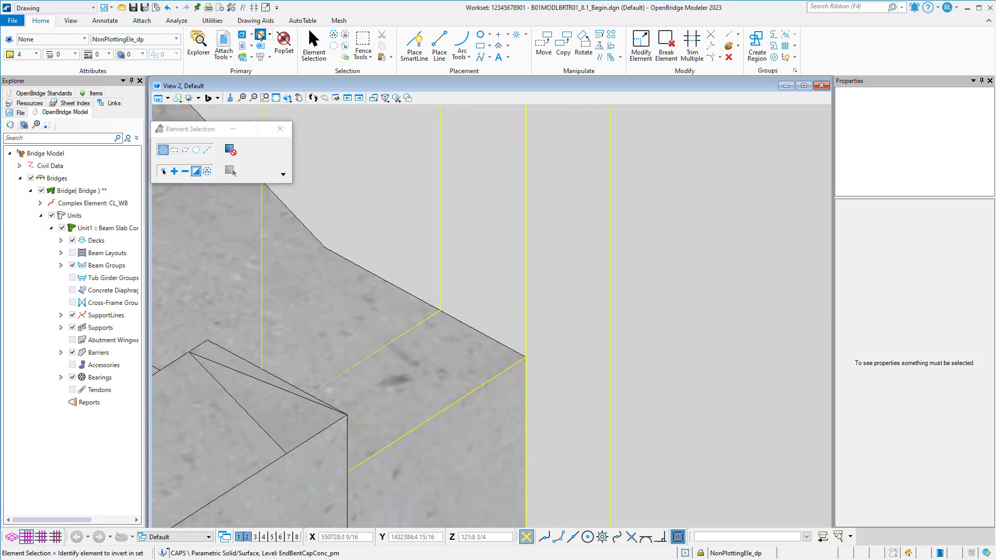
click(260, 35)
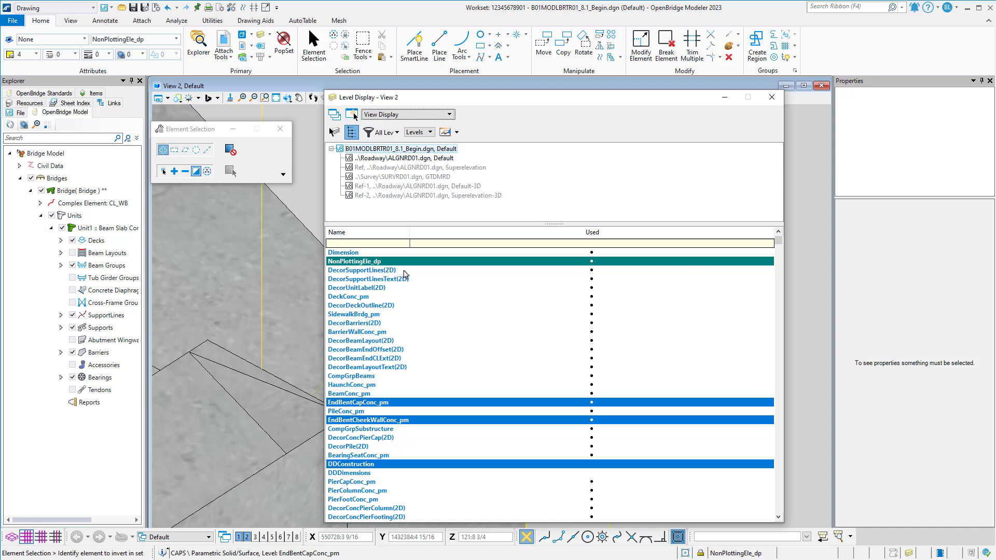
click(402, 402)
click(775, 102)
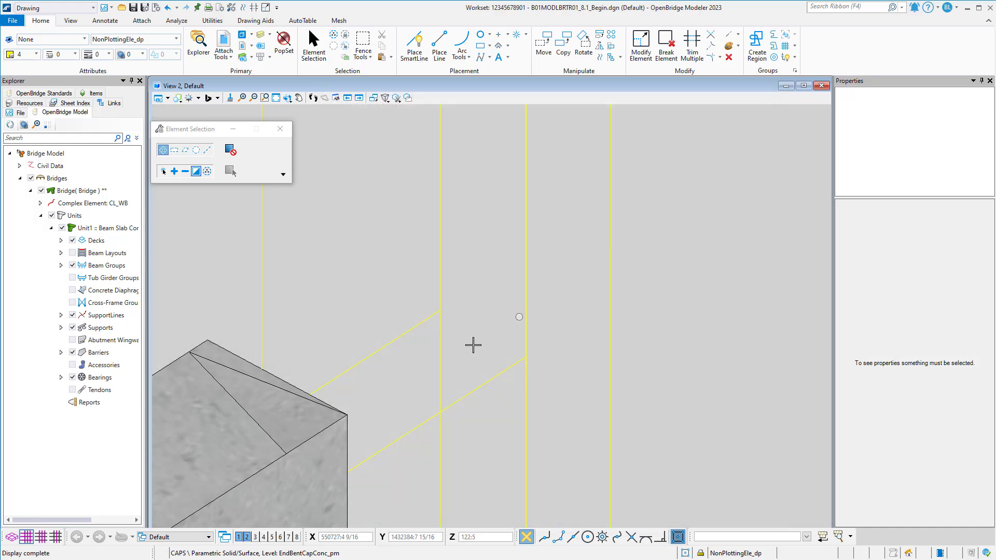
Extend the two parallel construction lines beyond the cap top to their respective outer vertical lines.
shift+middle_drag(508, 357, 511, 360)
click(514, 363)
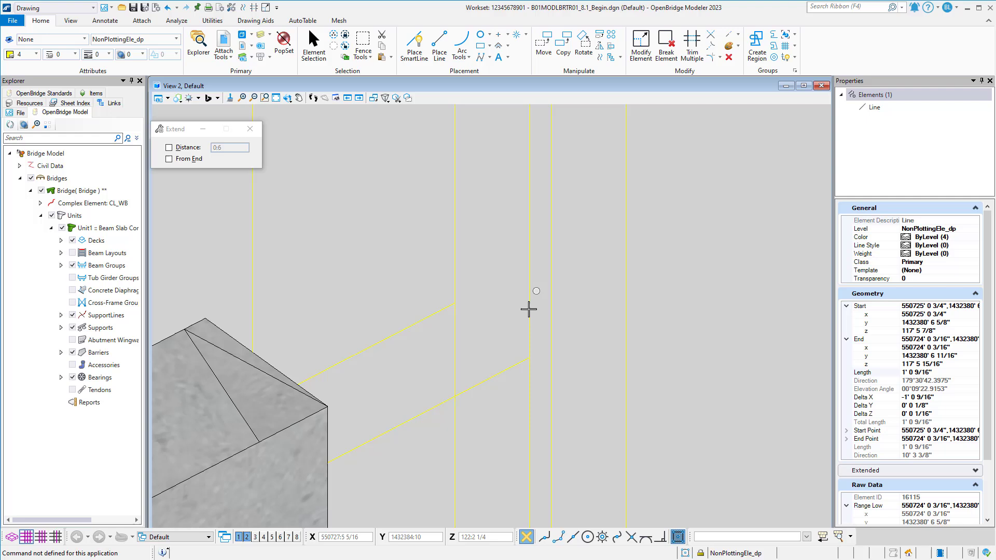
click(529, 357)
click(625, 312)
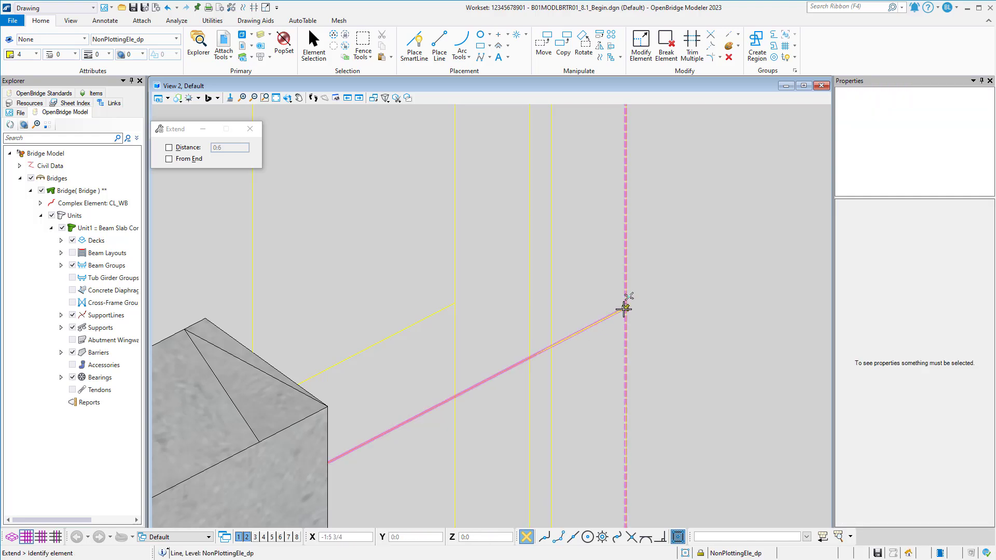
click(455, 305)
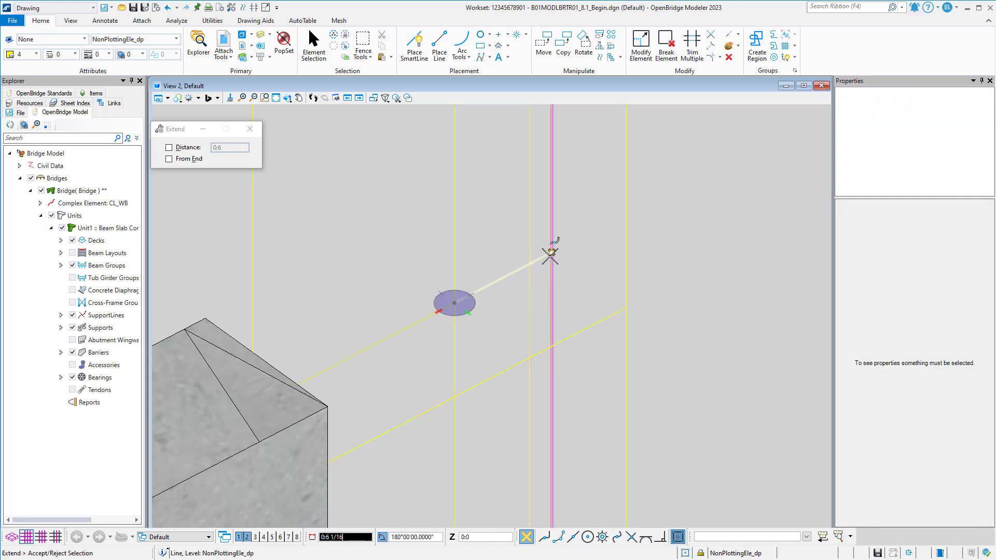
click(550, 253)
Display the EndBentCapConc_pm level again in View 2 and return to element selection.
mouse_move(551, 253)
shift+middle_down()
mouse_move(596, 274)
mouse_move(647, 251)
mouse_move(596, 309)
mouse_move(518, 319)
mouse_move(549, 327)
mouse_move(473, 322)
mouse_move(506, 326)
mouse_move(514, 368)
mouse_move(489, 366)
mouse_move(539, 234)
mouse_move(535, 266)
shift+middle_up()
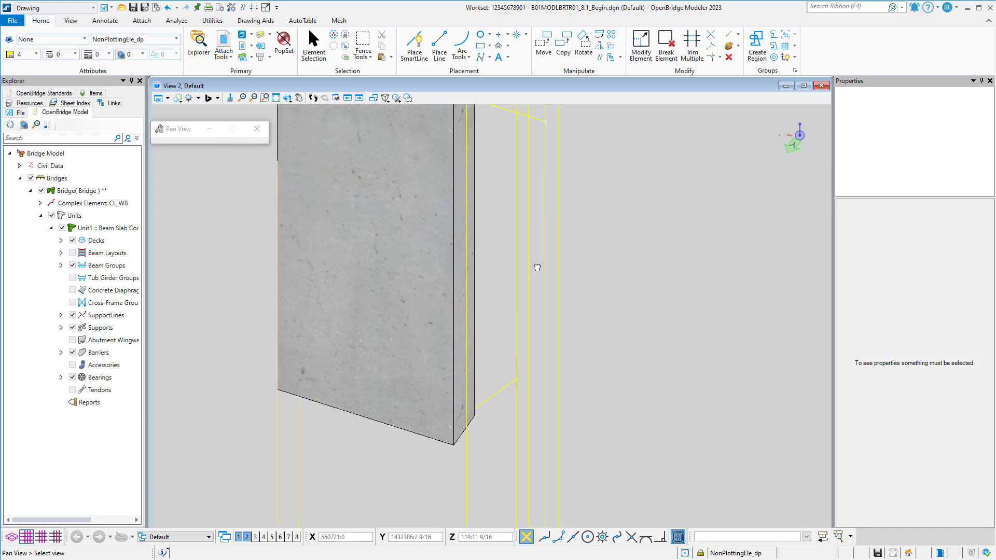
click(266, 38)
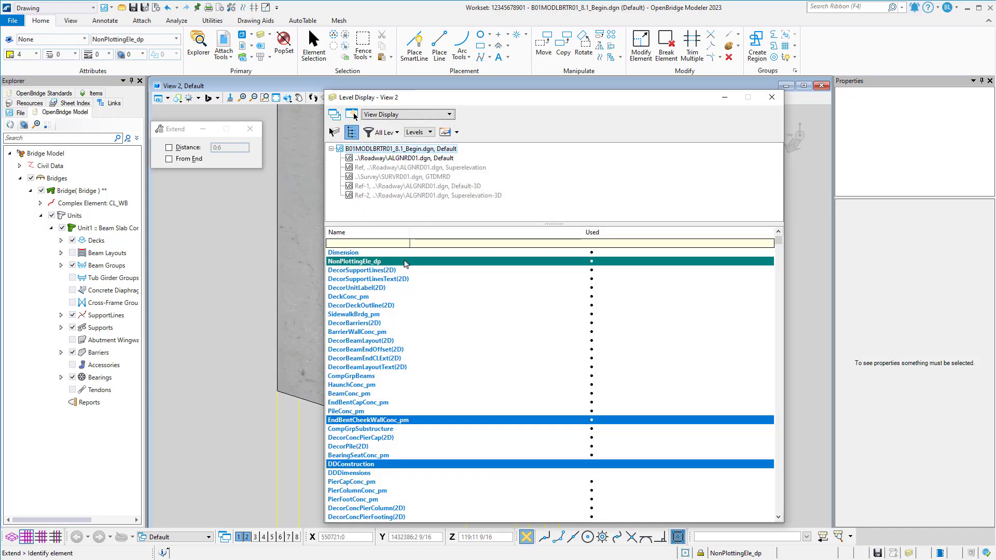
click(369, 403)
click(771, 97)
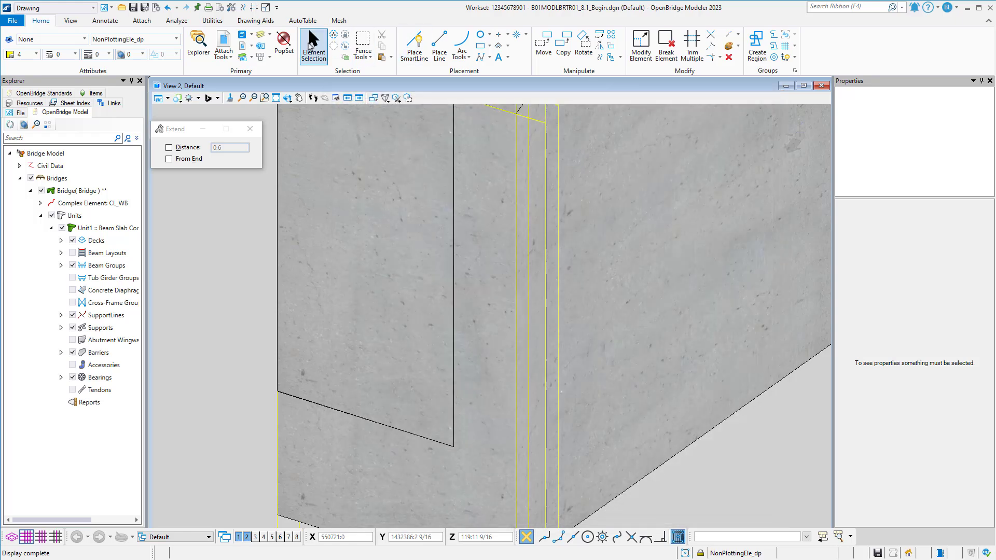
click(310, 45)
shift+middle_drag(509, 268, 469, 439)
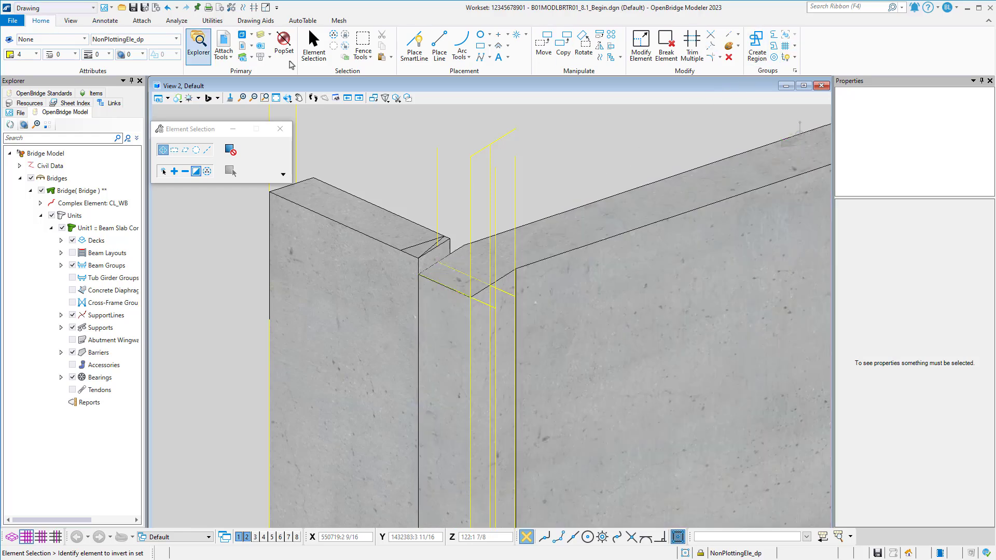
Shorten the upper end of the vertical line at the cap's outer corner to the cap's top corner.
click(736, 37)
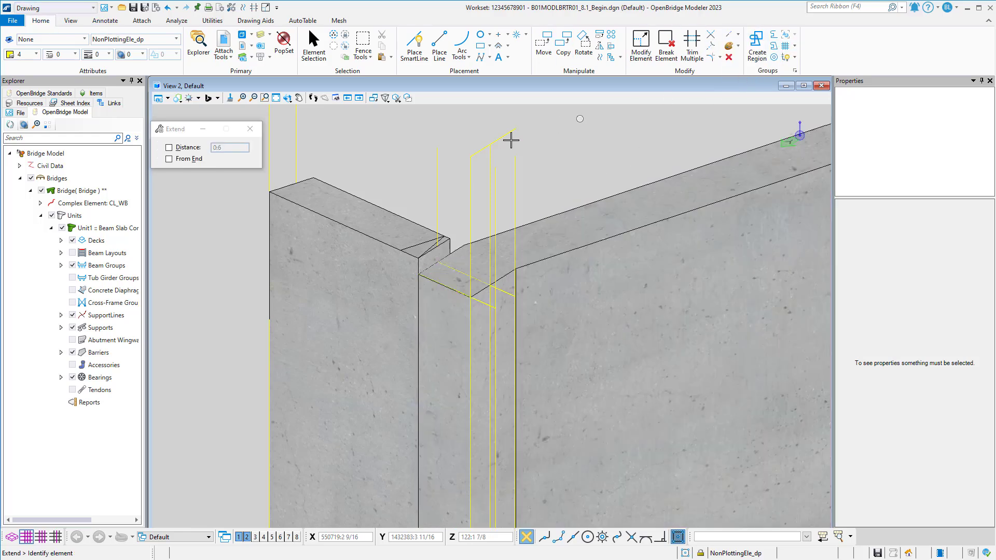
click(469, 161)
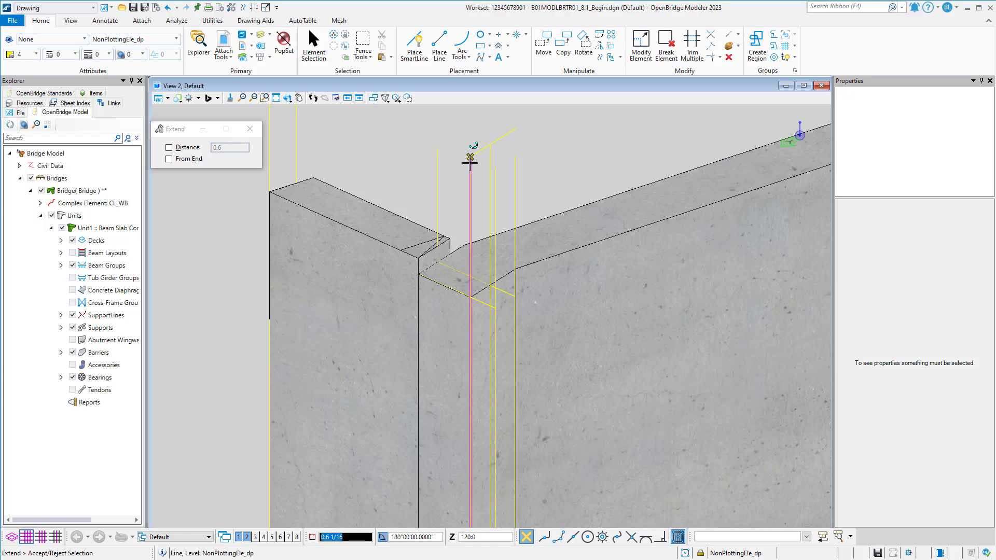
click(470, 296)
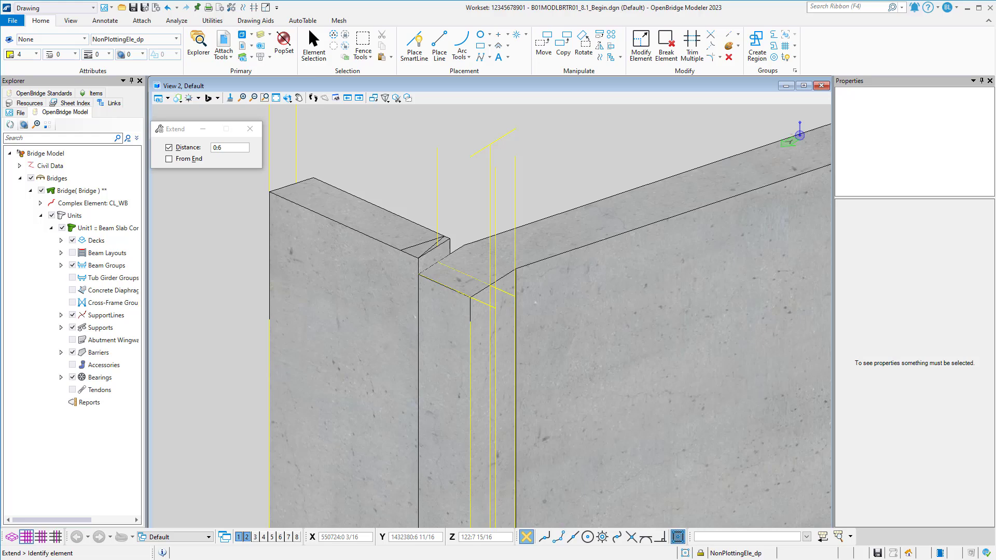
scroll(518, 326, down, 1)
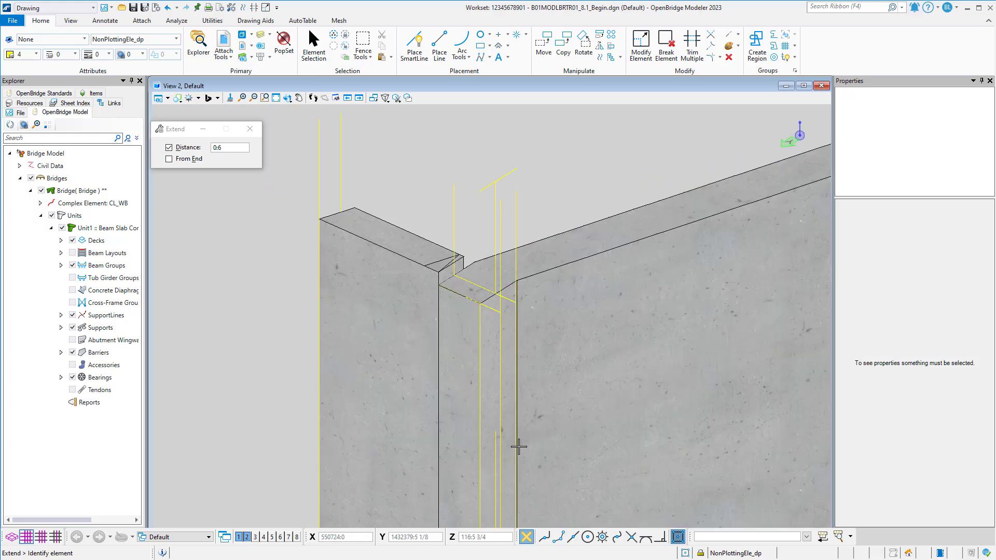
Shorten the lower end of the same corner vertical line to the cap's bottom corner.
middle_drag(517, 447, 524, 207)
middle_drag(532, 409, 524, 235)
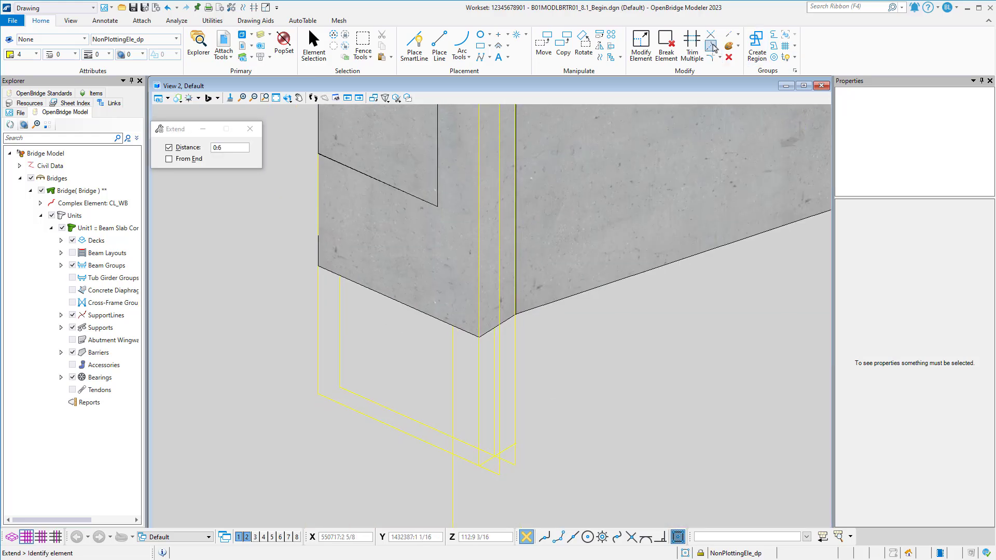
click(478, 463)
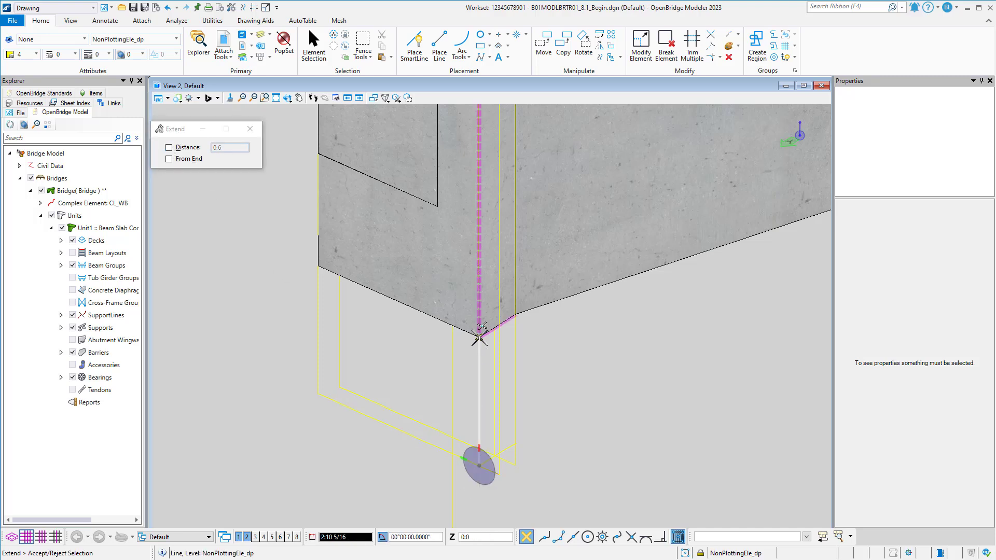
click(479, 337)
Hide the EndBentCapConc_pm level and extend the corner vertical line's lower end by a fixed distance of 0:6.
click(173, 149)
click(169, 148)
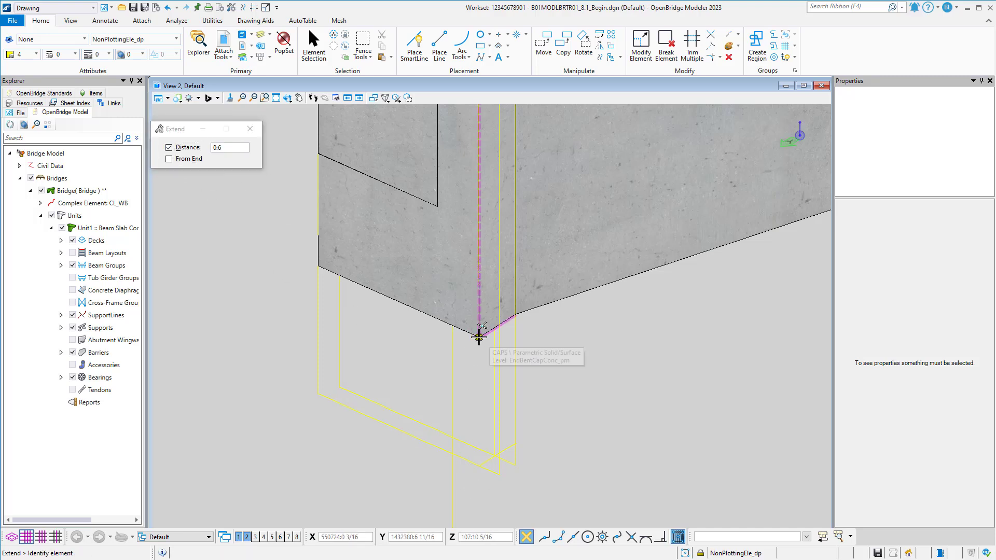
click(261, 35)
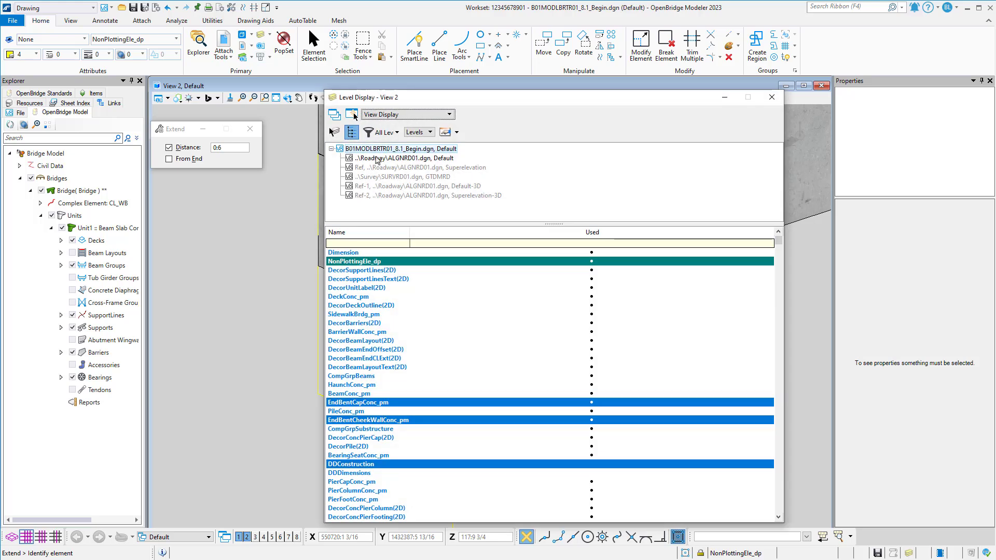
click(391, 404)
click(775, 98)
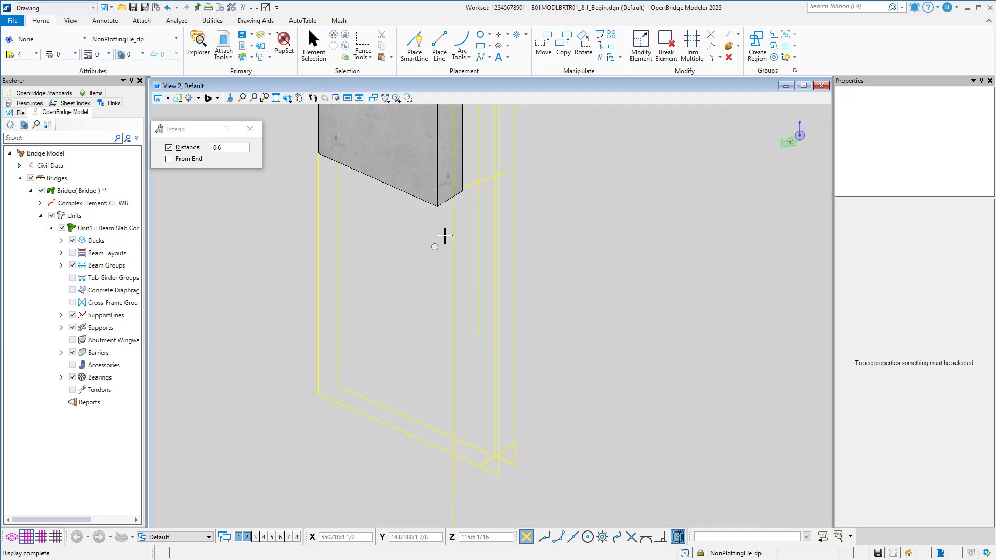
click(477, 339)
click(476, 363)
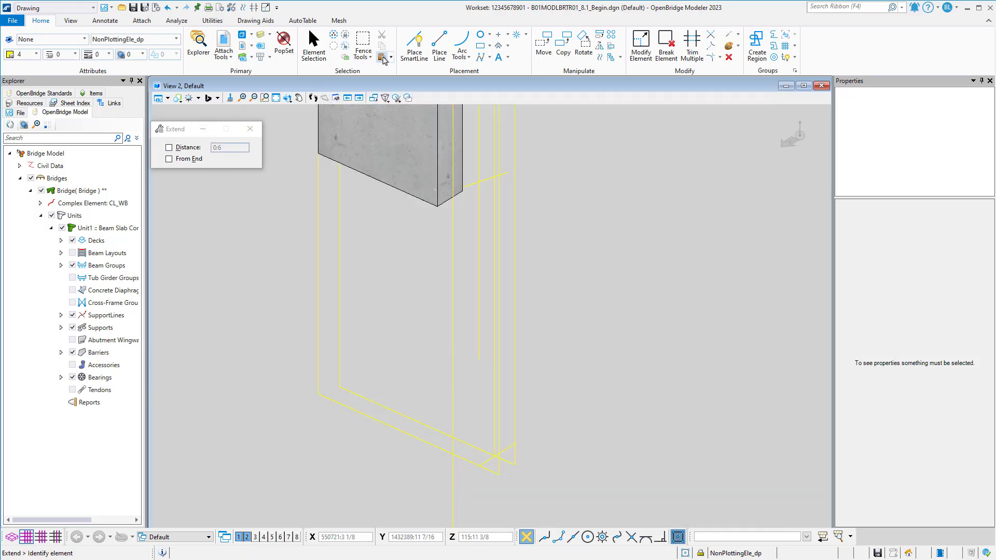
Display the EndBentCapConc_pm level again in View 2 and save the design file.
click(260, 36)
click(381, 403)
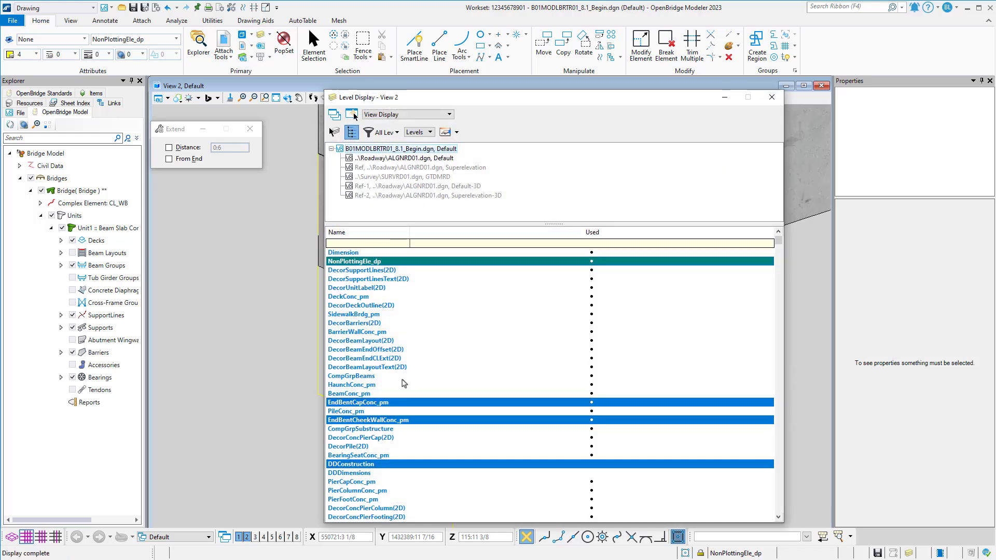
click(772, 97)
middle_drag(605, 299, 544, 415)
scroll(531, 392, down, 1)
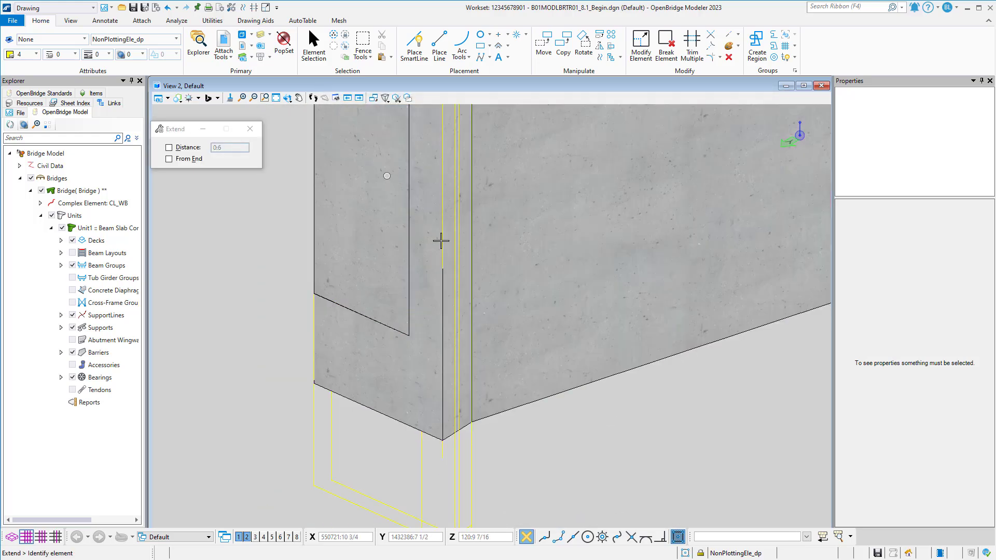
middle_drag(447, 174, 554, 292)
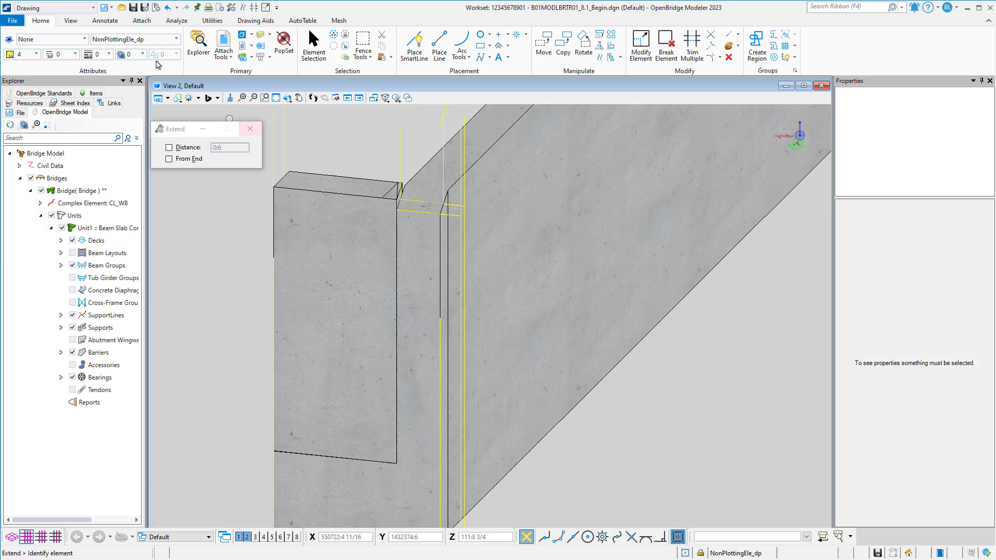
click(137, 9)
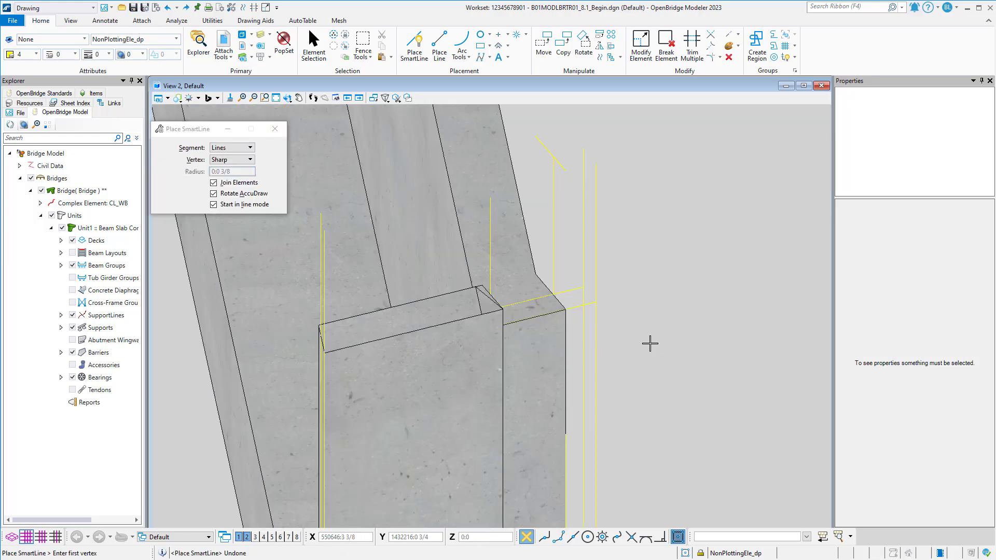
Draw a closed four-sided shape with SmartLine between the barrier-side cap corner and the vertical construction lines at the back wall's top end.
middle_drag(650, 344, 571, 340)
scroll(510, 310, up, 3)
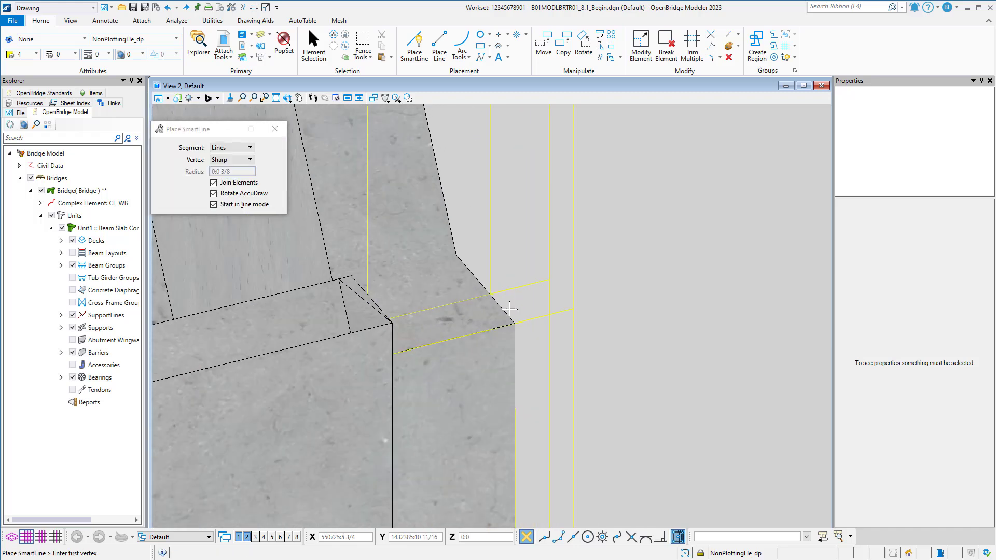
shift+middle_drag(511, 309, 557, 315)
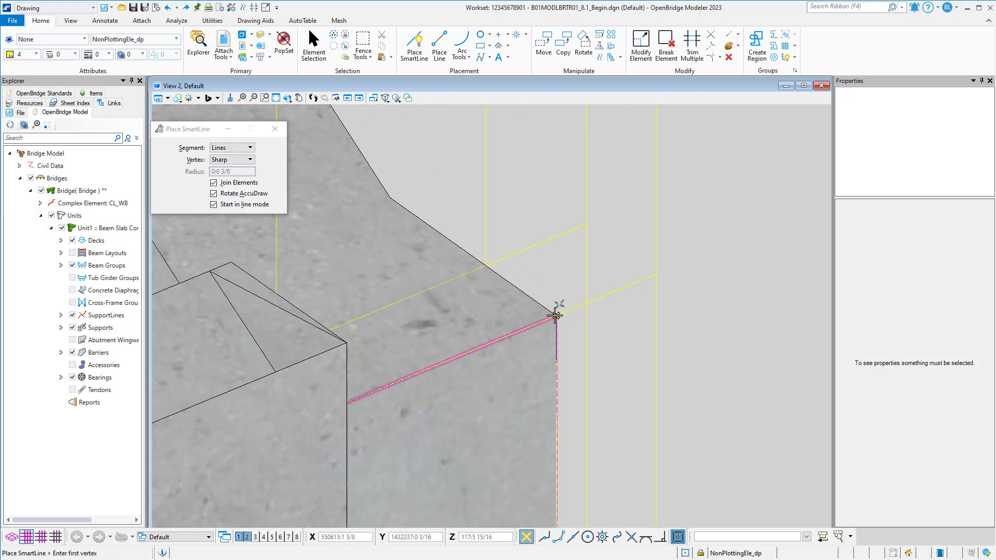
click(558, 315)
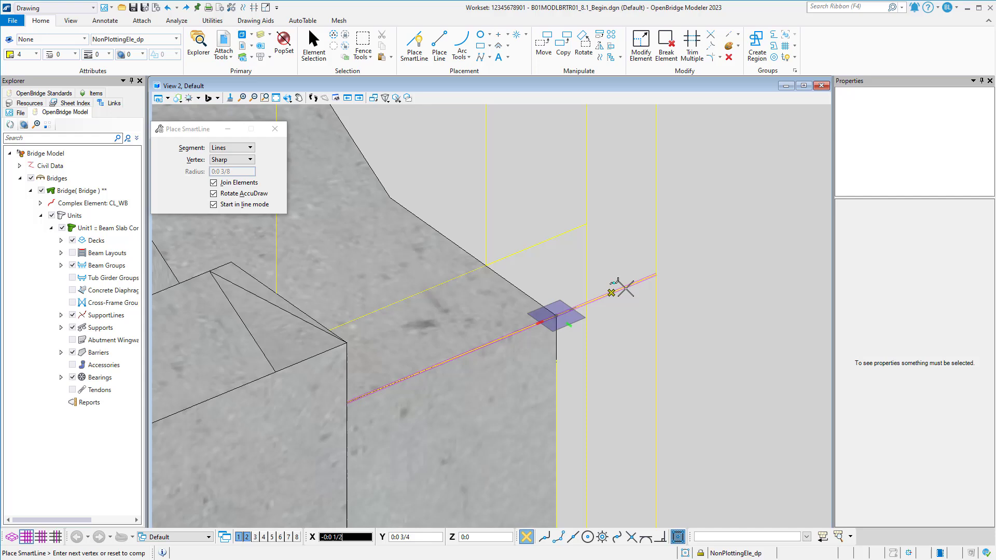
click(653, 274)
click(587, 224)
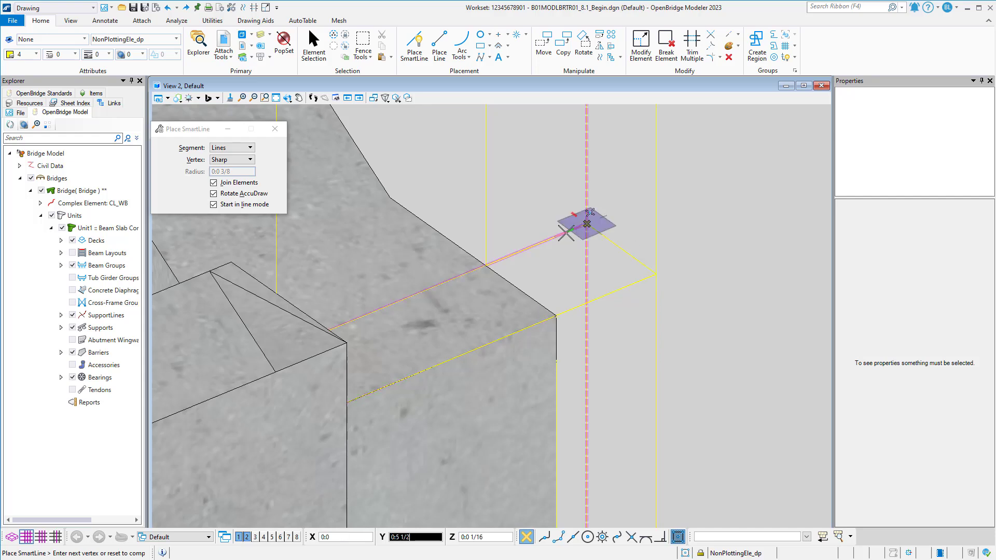
click(486, 265)
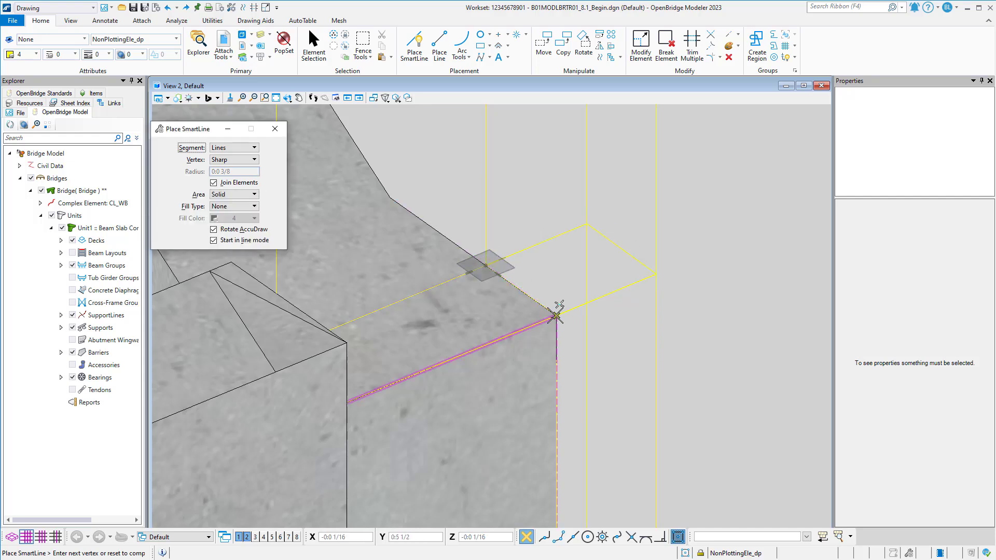
click(555, 315)
scroll(572, 285, down, 3)
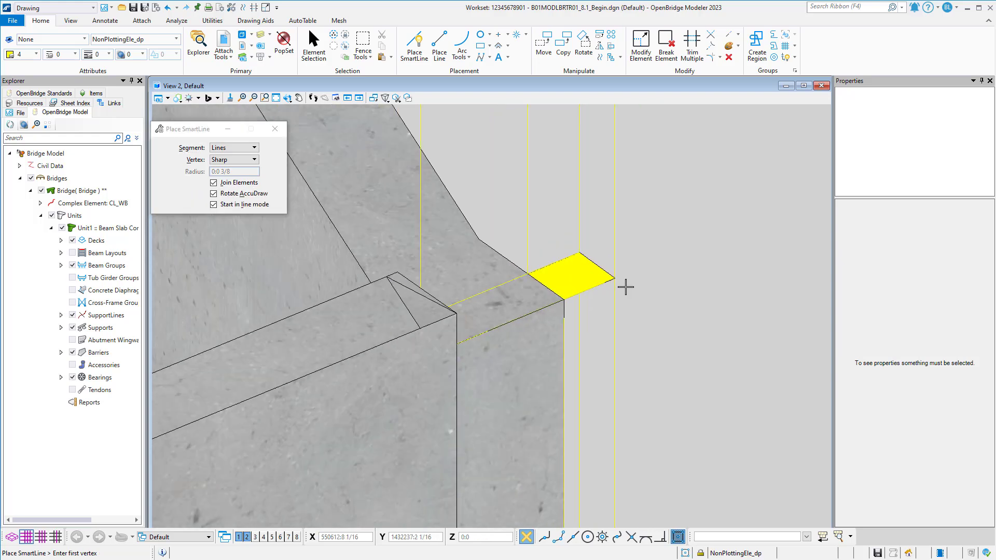
Switch to the Modeling workflow and extrude the closed shape into a solid along the vertical line at the cap corner.
click(92, 7)
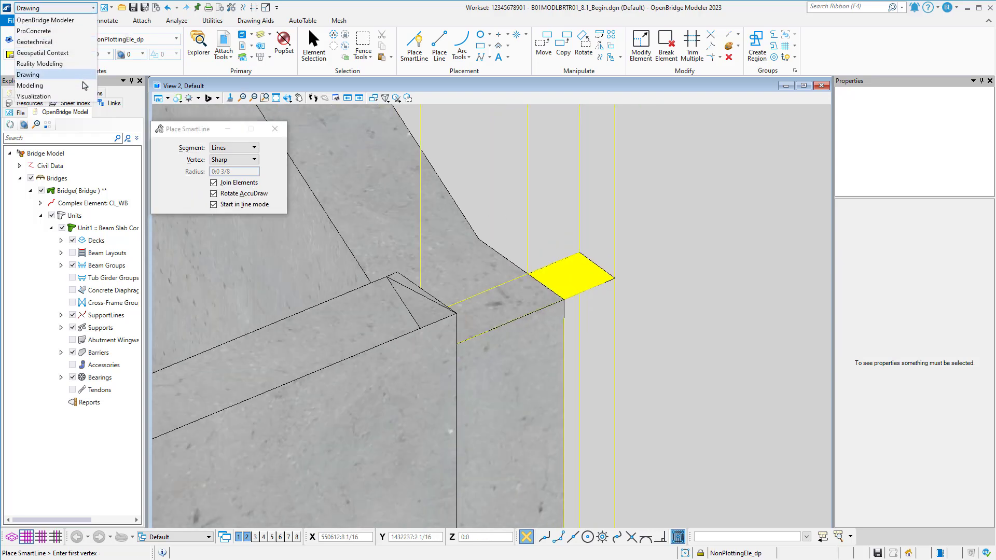
click(83, 85)
click(133, 21)
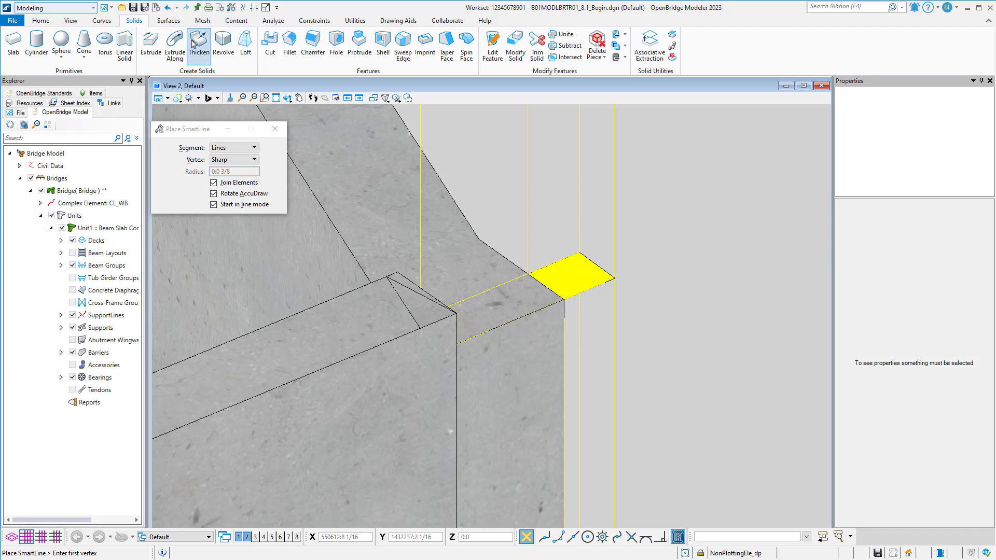
click(174, 42)
scroll(567, 275, down, 2)
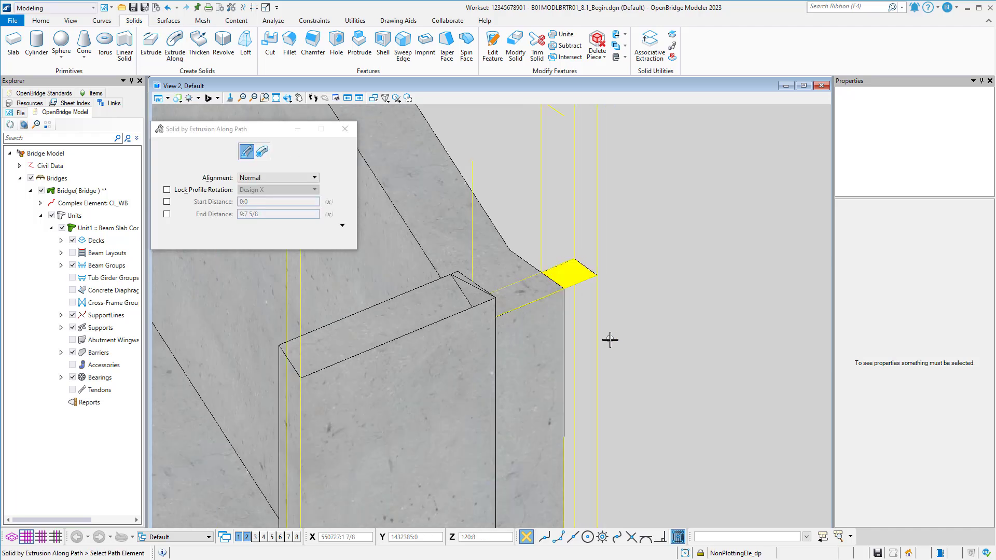
scroll(436, 339, up, 3)
click(451, 332)
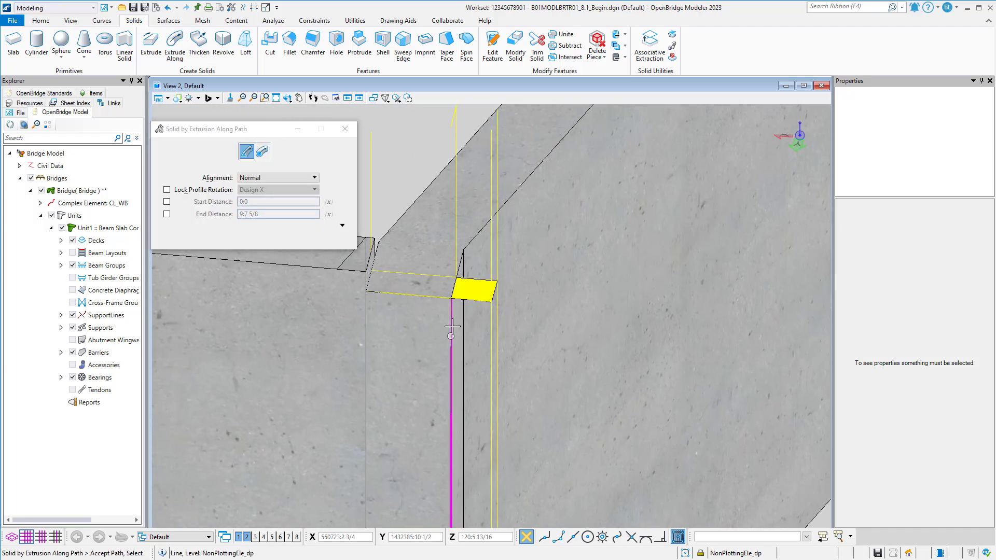
click(463, 300)
scroll(576, 287, down, 4)
click(725, 460)
Unite the end bent cap with the extruded vertical solid at the back wall end, merging parametric solids.
middle_drag(704, 447, 685, 310)
middle_drag(616, 387, 547, 403)
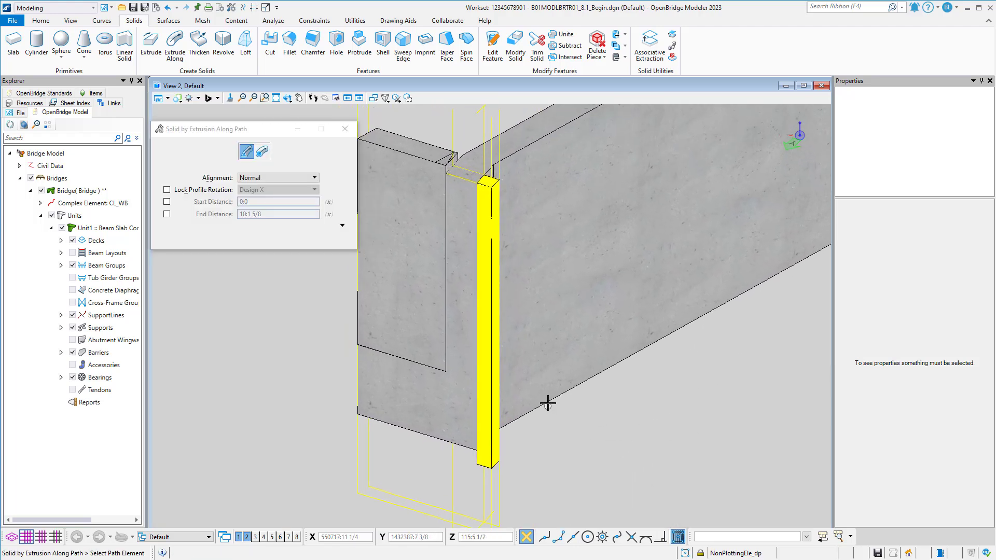
click(562, 37)
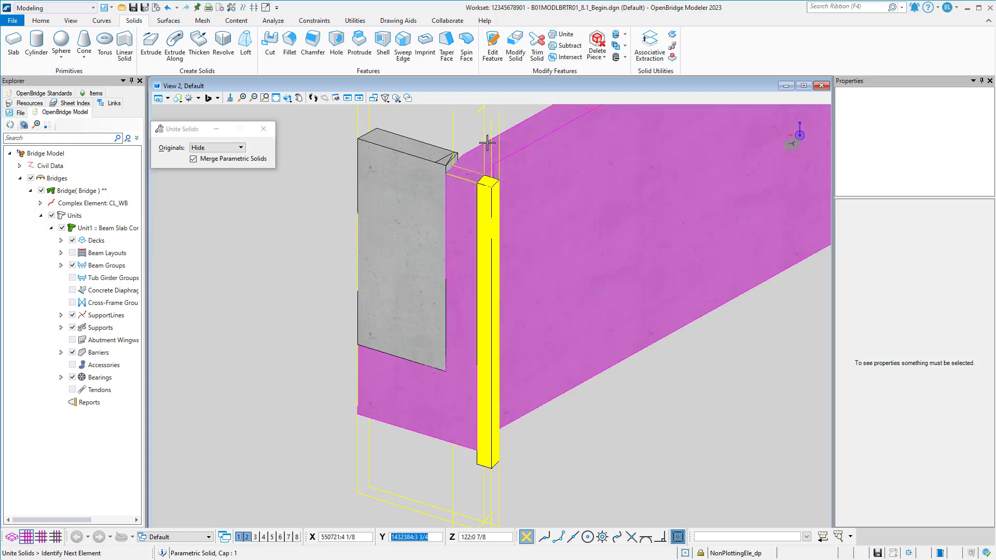
click(492, 192)
click(656, 417)
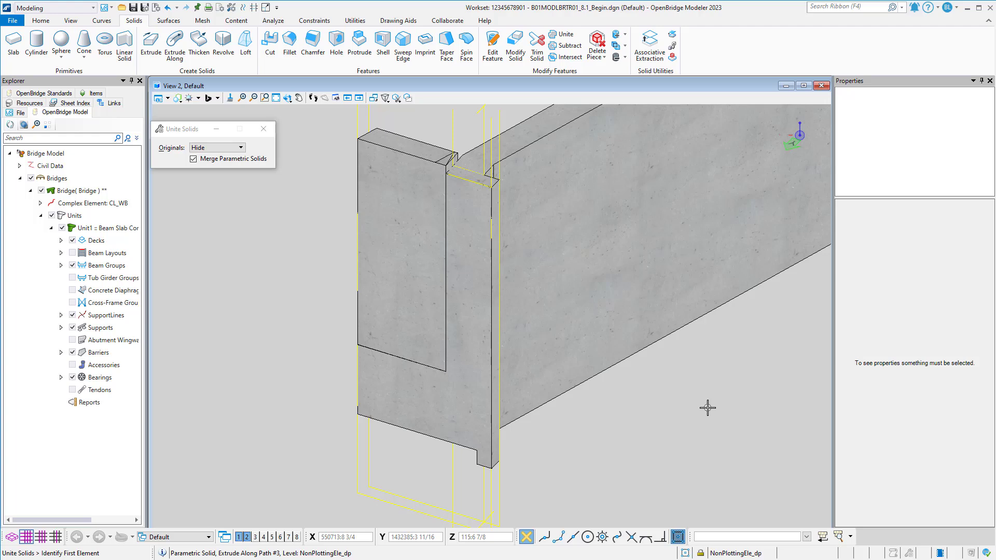
Draw a line along the cap's bottom front edge from its outer corner to the vertical construction line.
shift+middle_drag(608, 442, 574, 400)
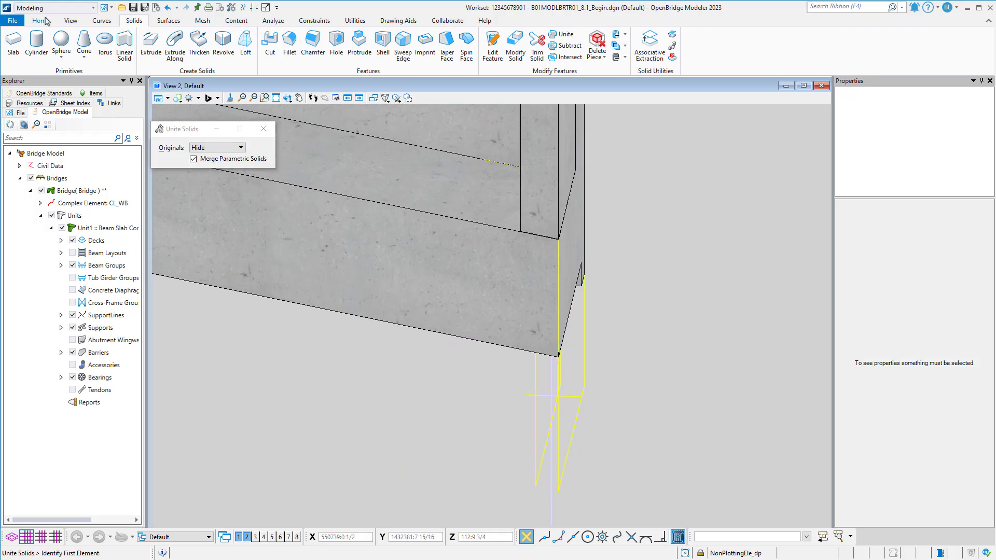
click(50, 24)
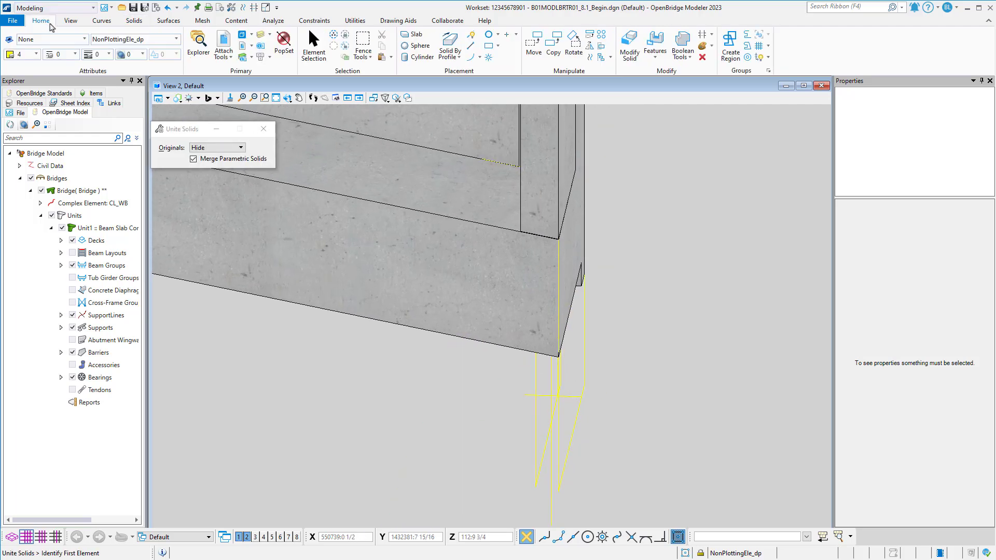
click(470, 35)
shift+middle_drag(537, 357, 546, 362)
shift+middle_drag(589, 364, 646, 332)
click(642, 300)
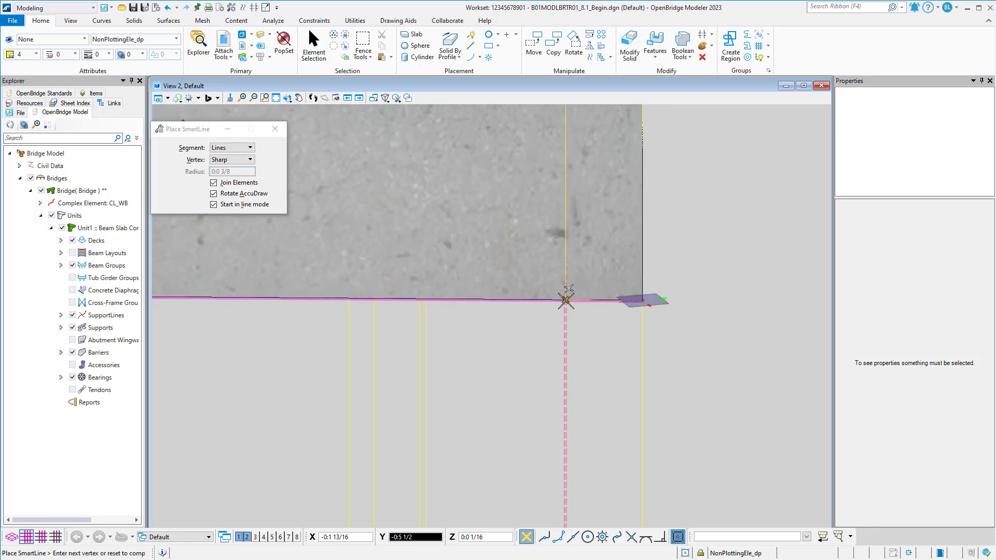
shift+middle_drag(566, 300, 588, 370)
Copy the short bottom edge line once, straight down by 0:6.
click(313, 46)
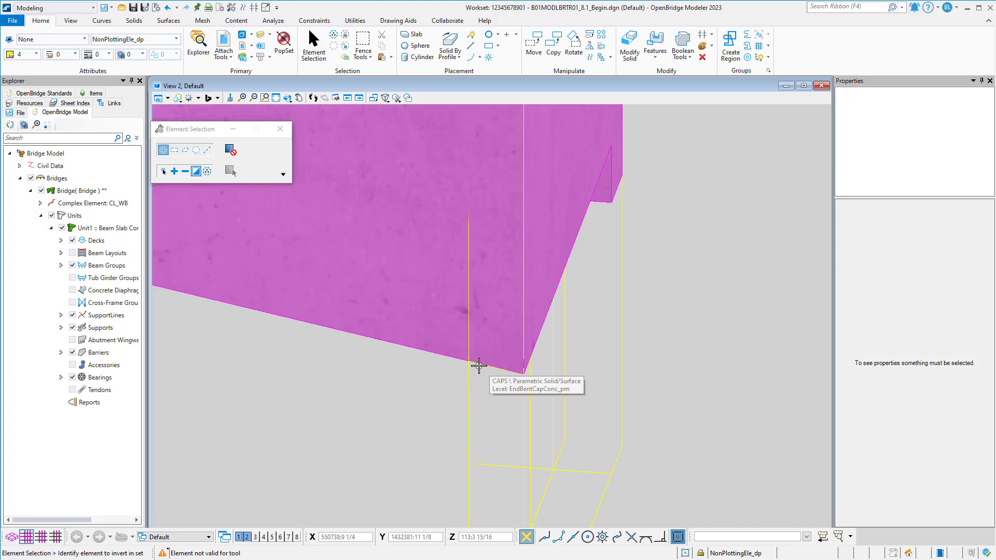
right_click(478, 366)
drag(424, 389, 548, 352)
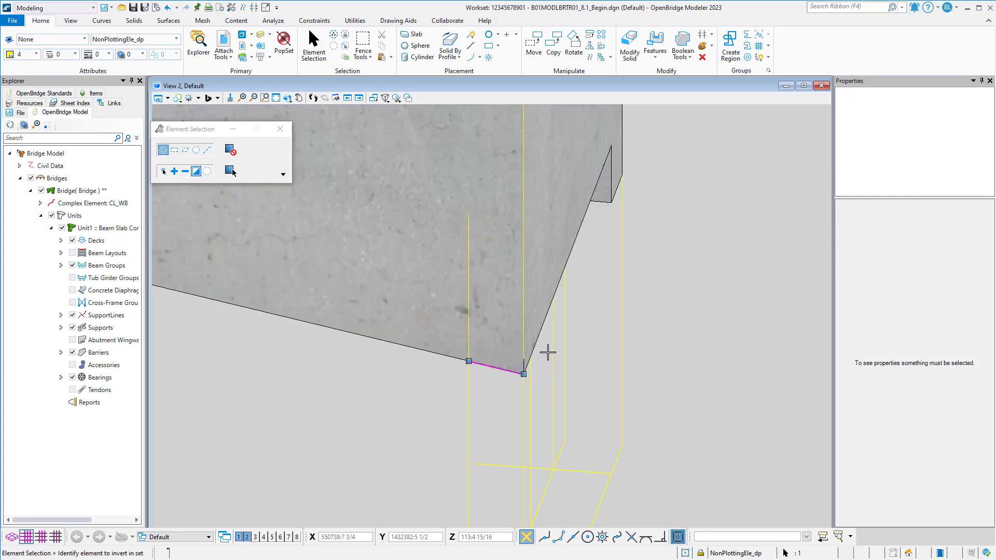
click(554, 44)
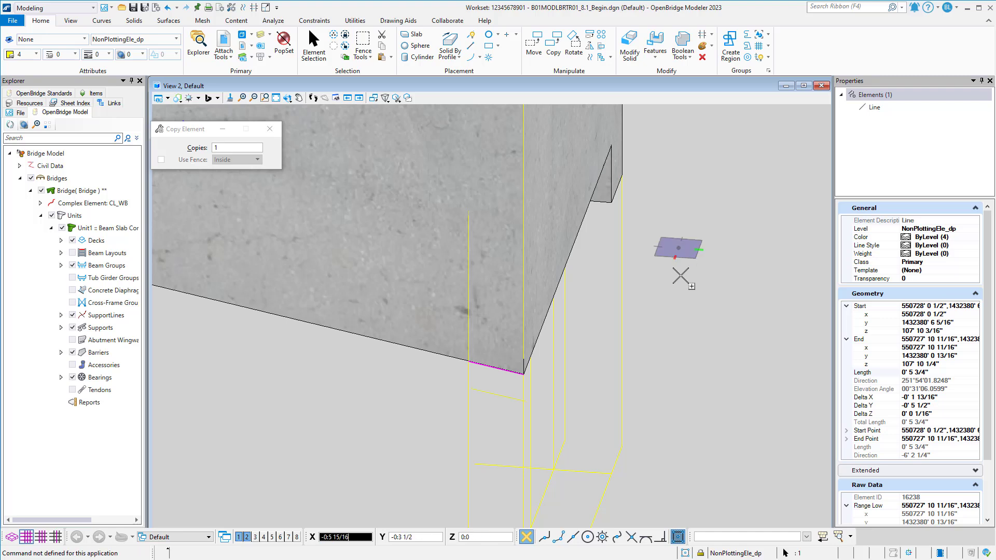
text(0)
key(Tab)
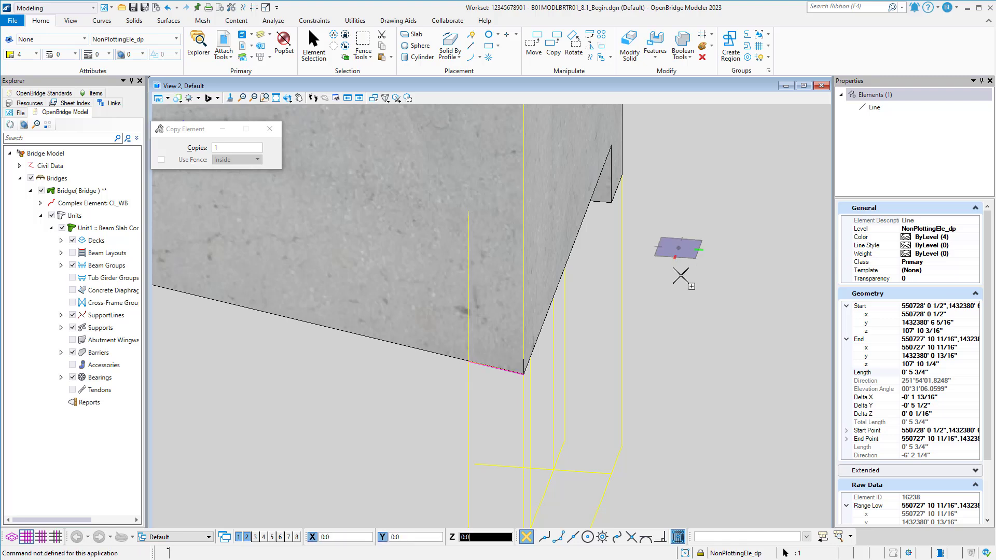
text(:6)
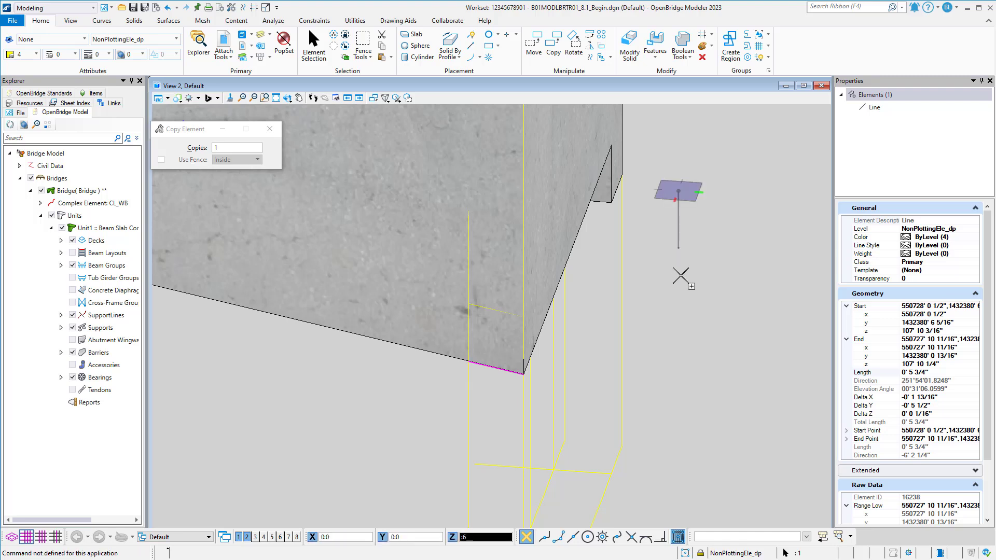
key(BackSpace)
key(BackSpace)
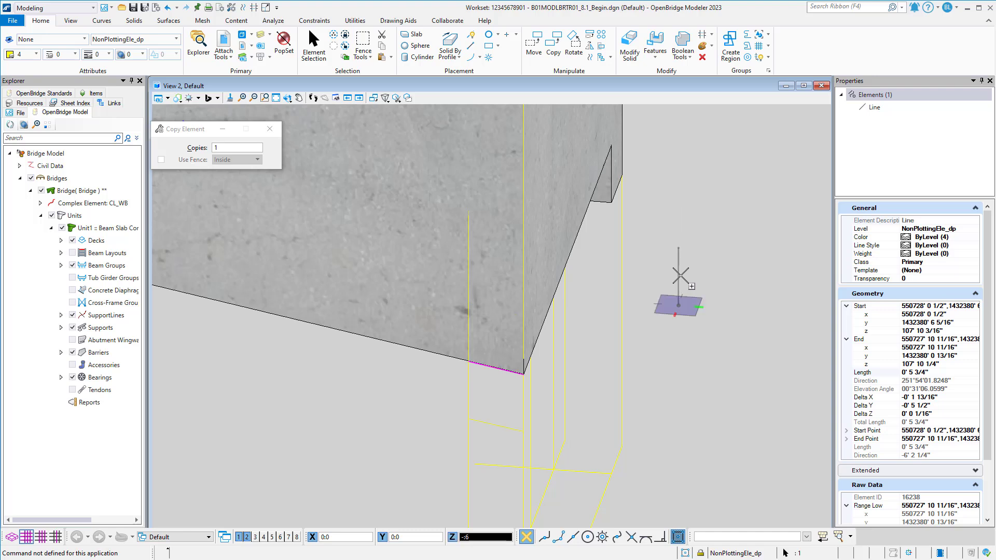
click(680, 275)
key(Escape)
key(Escape)
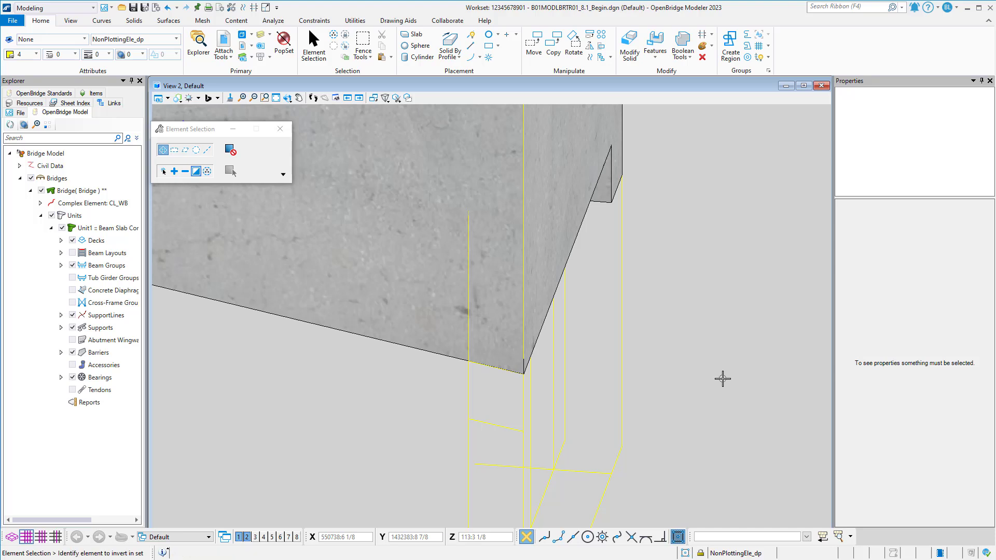
Draw a closed four-sided shape below the cap's front corner, joining the ends of the bottom edge line and its copy.
middle_drag(723, 379, 629, 382)
click(468, 39)
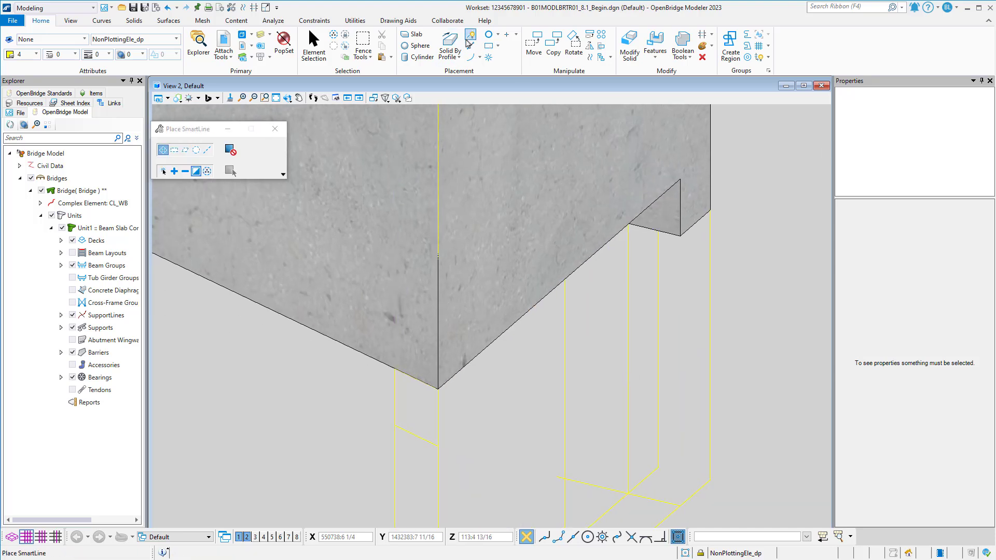
click(395, 369)
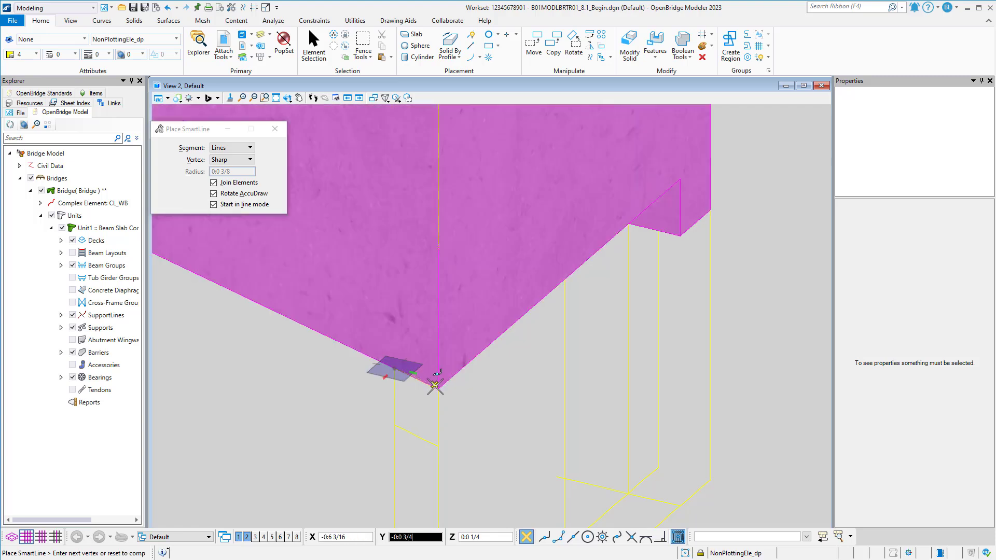
click(437, 388)
click(438, 444)
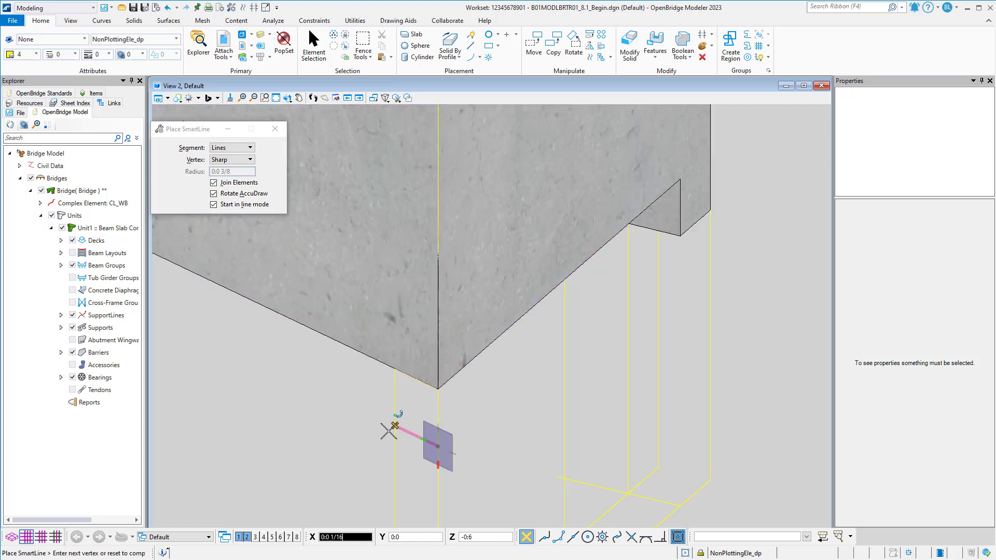
click(395, 426)
click(394, 369)
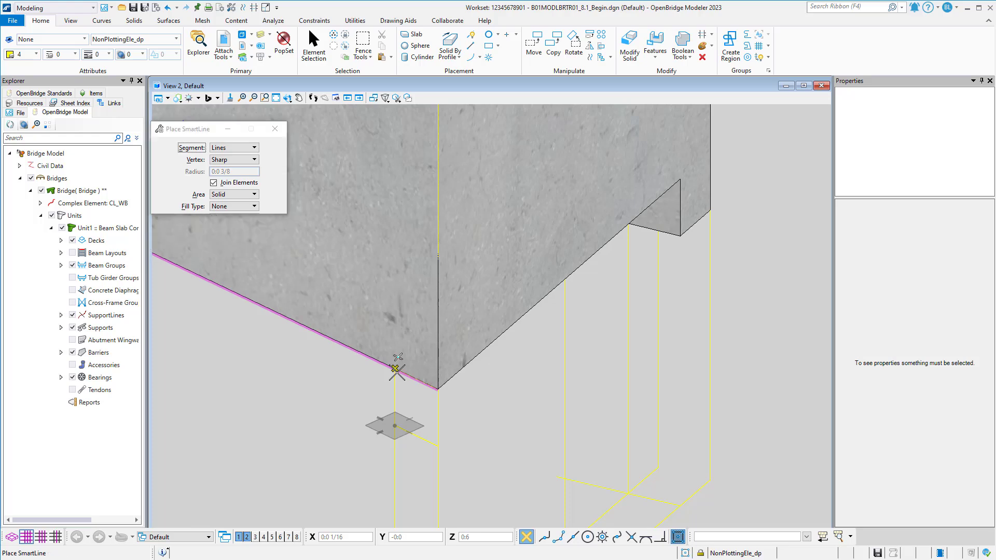
Draw a path line along the cap's bottom end edge from the front corner to the upper corner of the projecting back piece.
click(438, 388)
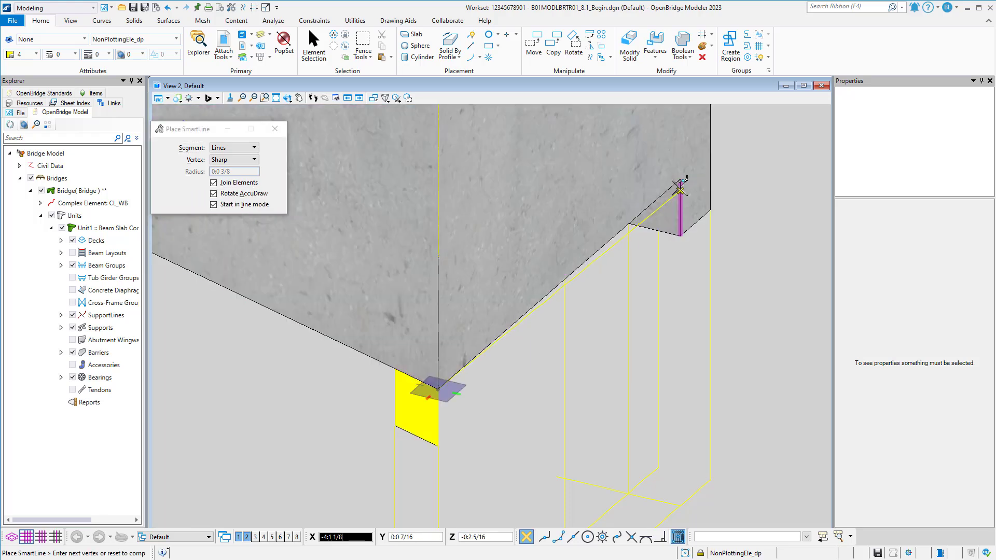
click(679, 180)
right_click(679, 180)
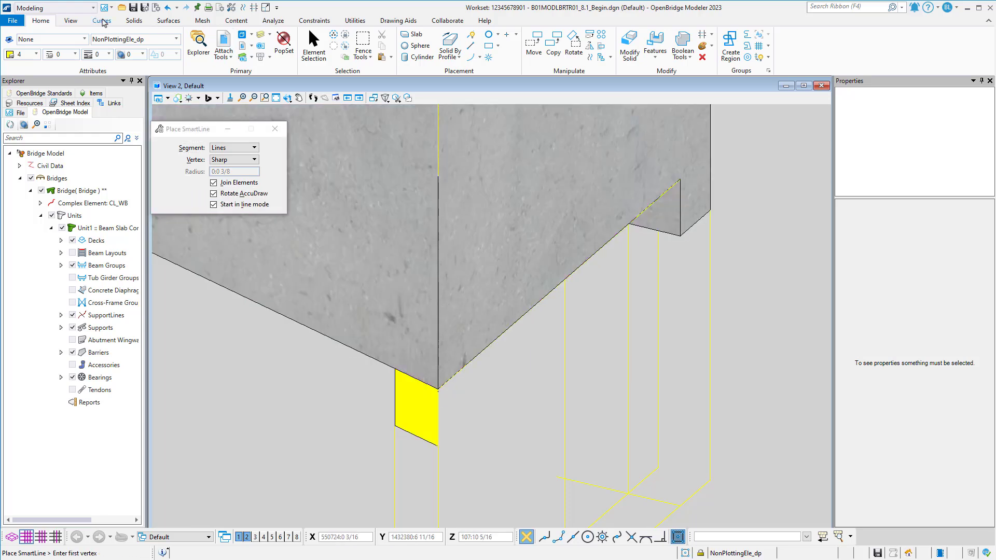
Extrude the closed shape below the cap's front corner along the bottom end edge line.
click(141, 22)
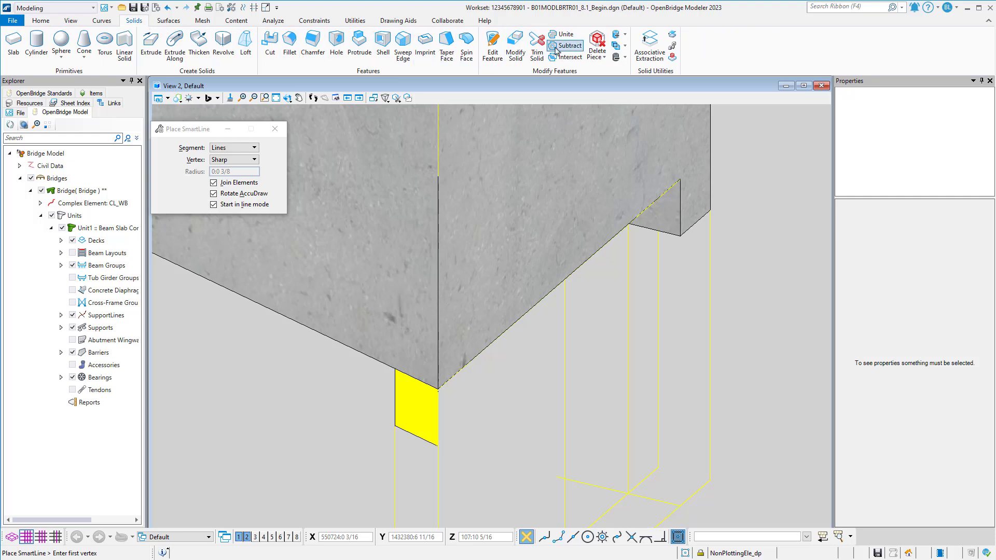
click(175, 41)
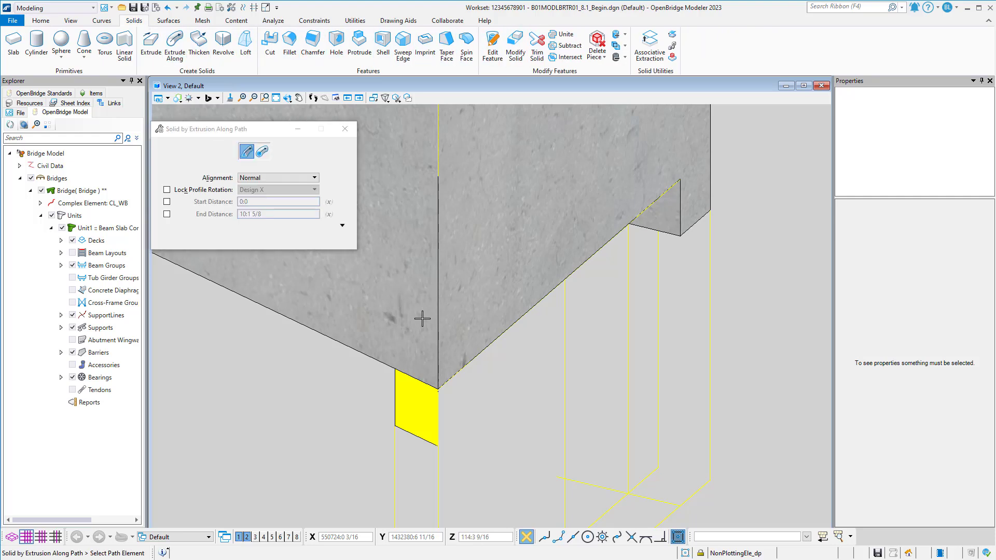
click(458, 373)
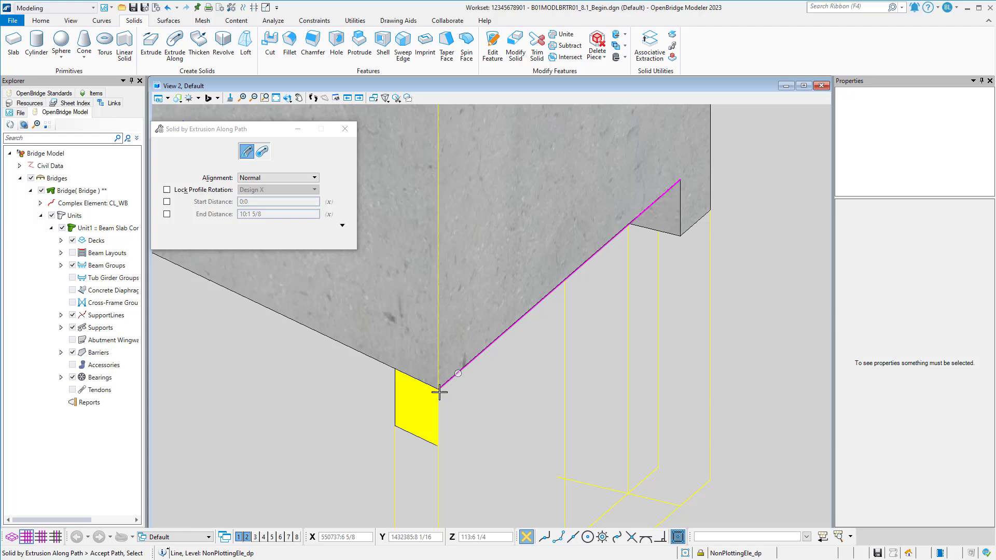
click(415, 435)
click(362, 405)
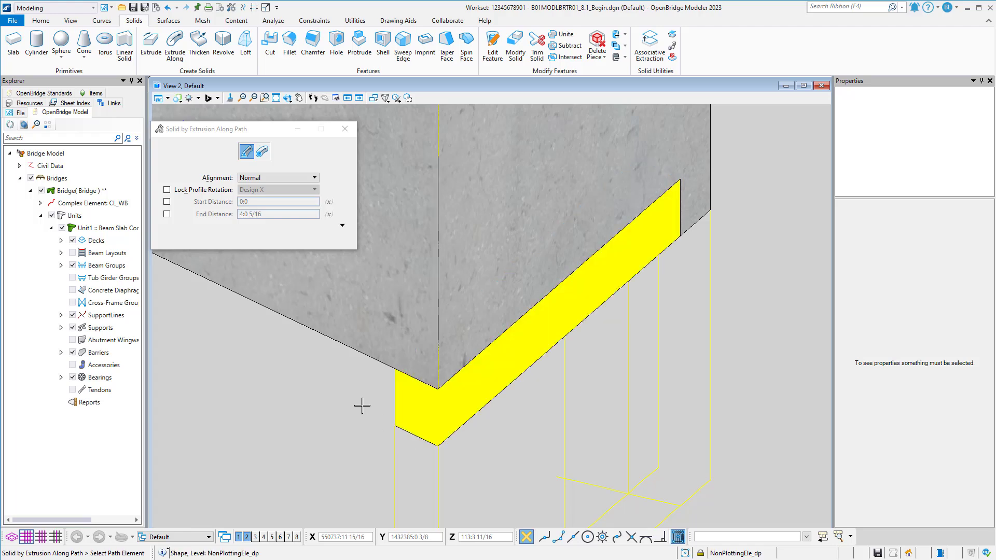
Unite the end bent cap with the extruded strip beneath its end, merging parametric solids.
scroll(362, 405, down, 4)
shift+middle_drag(508, 421, 468, 436)
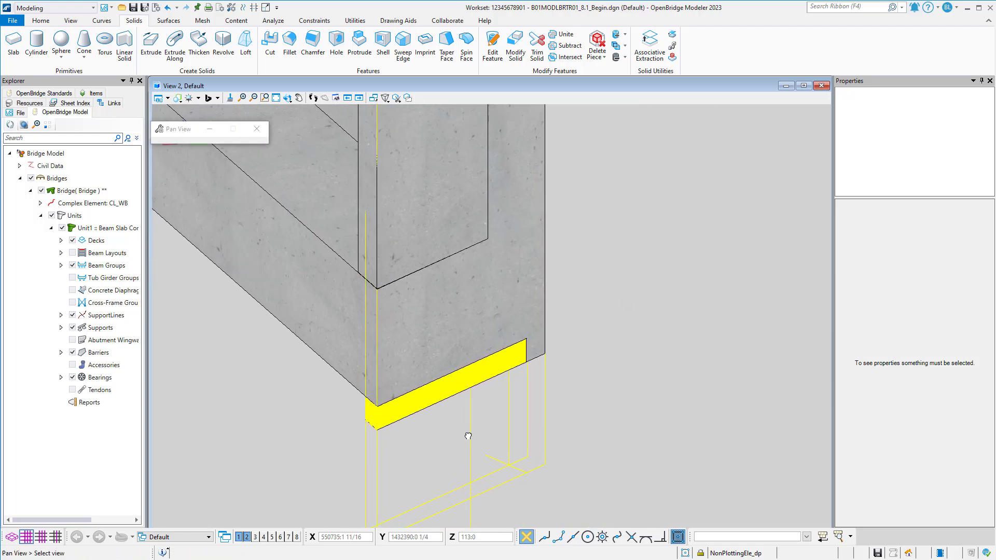
right_click(469, 436)
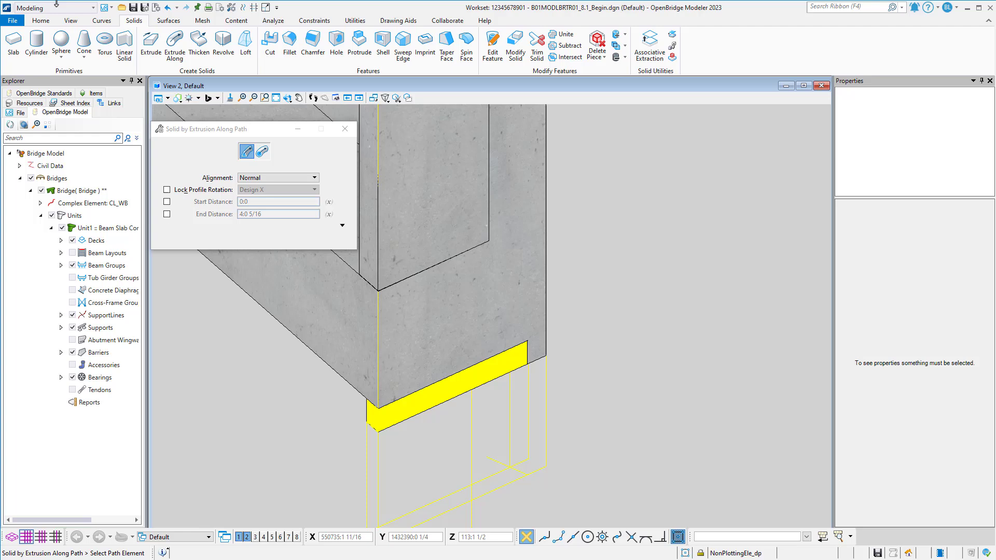
click(550, 34)
click(517, 242)
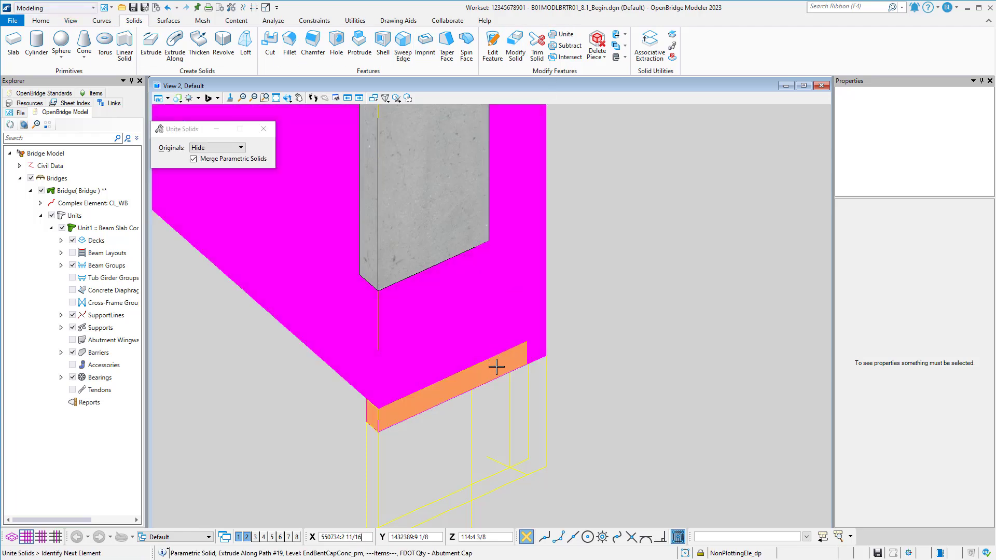
click(496, 367)
click(597, 323)
Make Dimension the active level and hide the NonPlottingEle_dp level in View 2.
scroll(593, 319, down, 2)
mouse_move(589, 300)
middle_down()
mouse_move(594, 388)
mouse_move(571, 366)
mouse_move(622, 344)
mouse_move(660, 349)
middle_up()
middle_drag(641, 397, 596, 280)
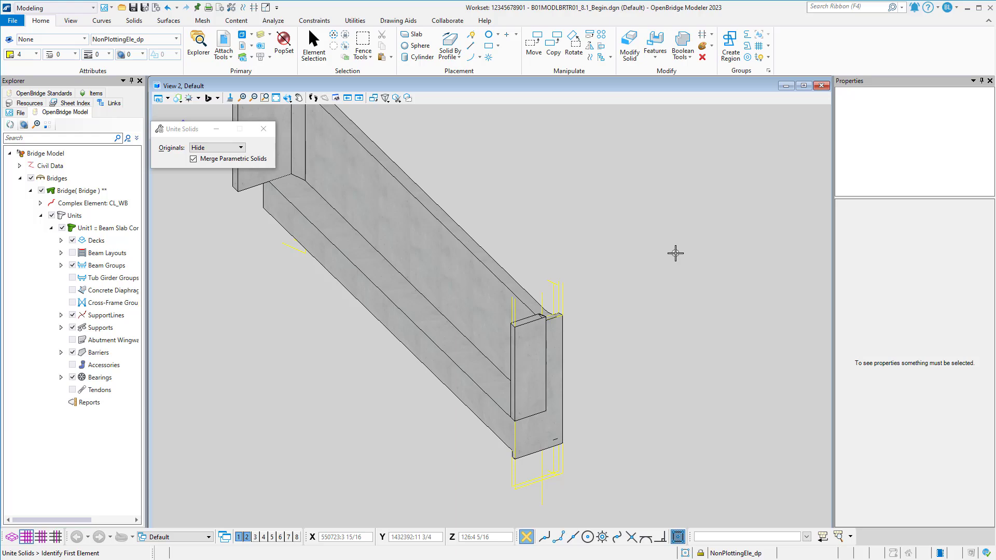
click(261, 36)
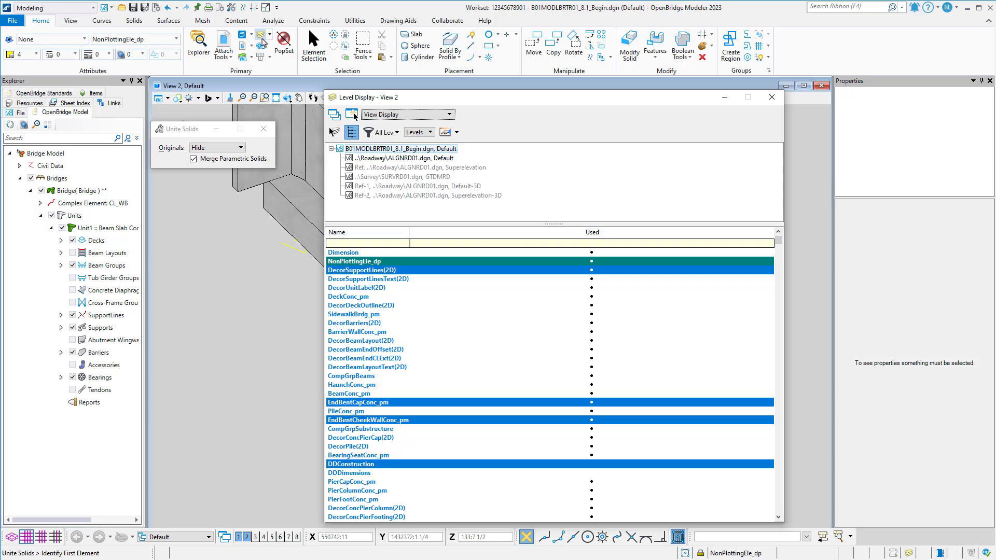
double_click(385, 253)
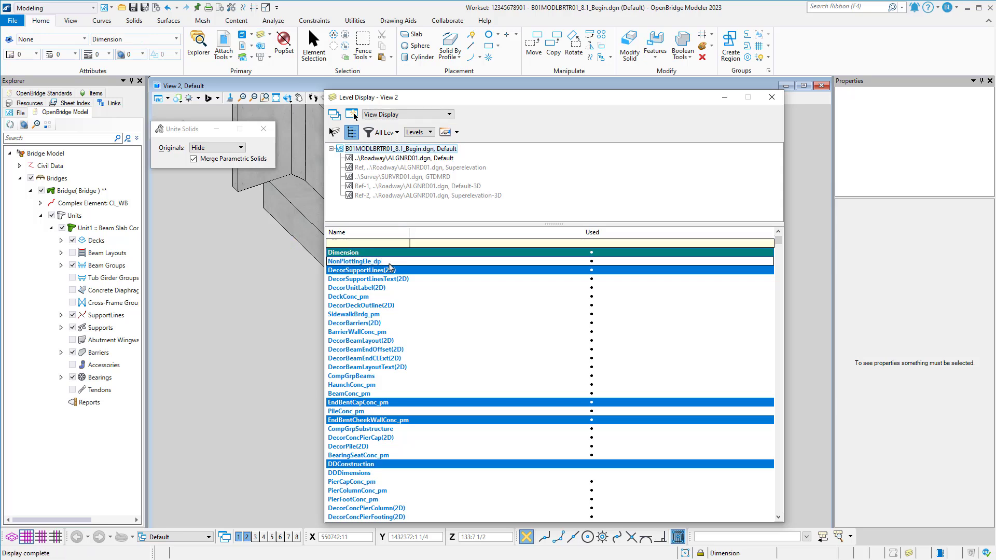
click(772, 98)
scroll(644, 286, down, 1)
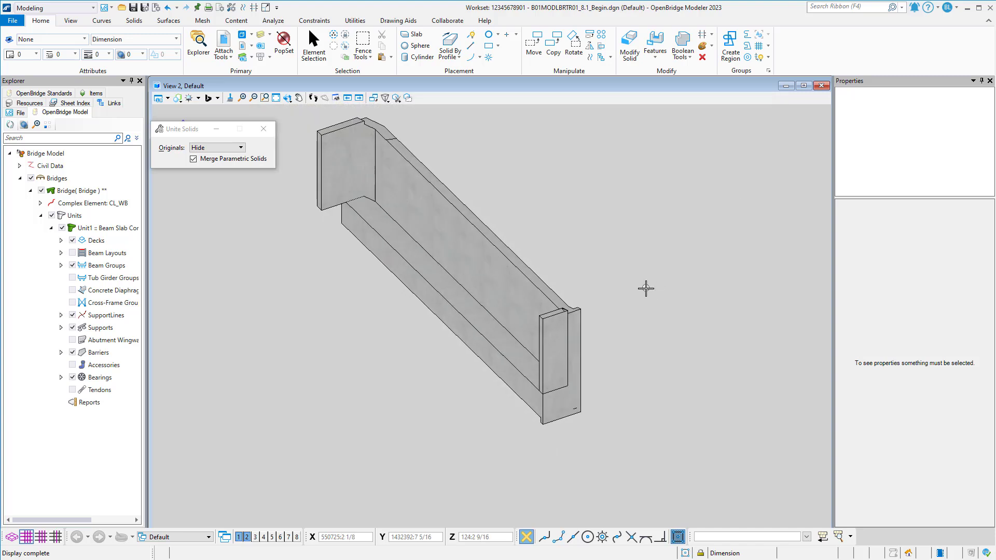